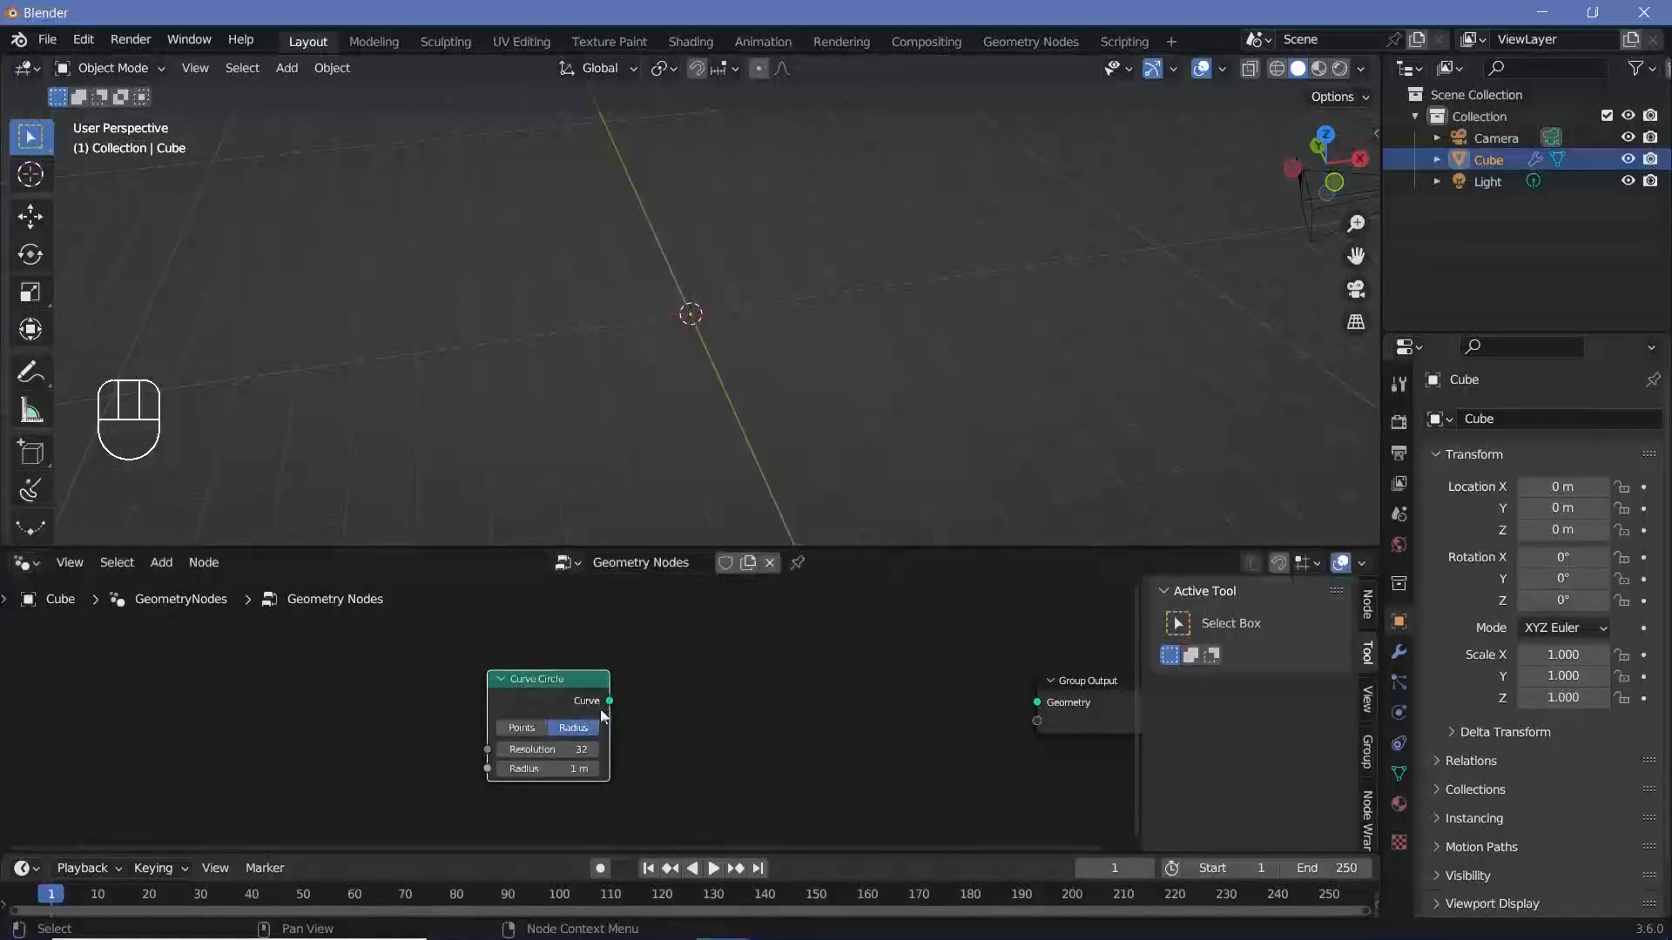
# Step: Connect the Curve Circle's curve output to the Group Output's geometry input and move the circle node farther away from it
pyautogui.moveTo(610, 701); pyautogui.dragTo(1037, 703)
pyautogui.moveTo(527, 689); pyautogui.dragTo(247, 683)
pyautogui.moveTo(357, 714); pyautogui.dragTo(635, 729, button='middle')
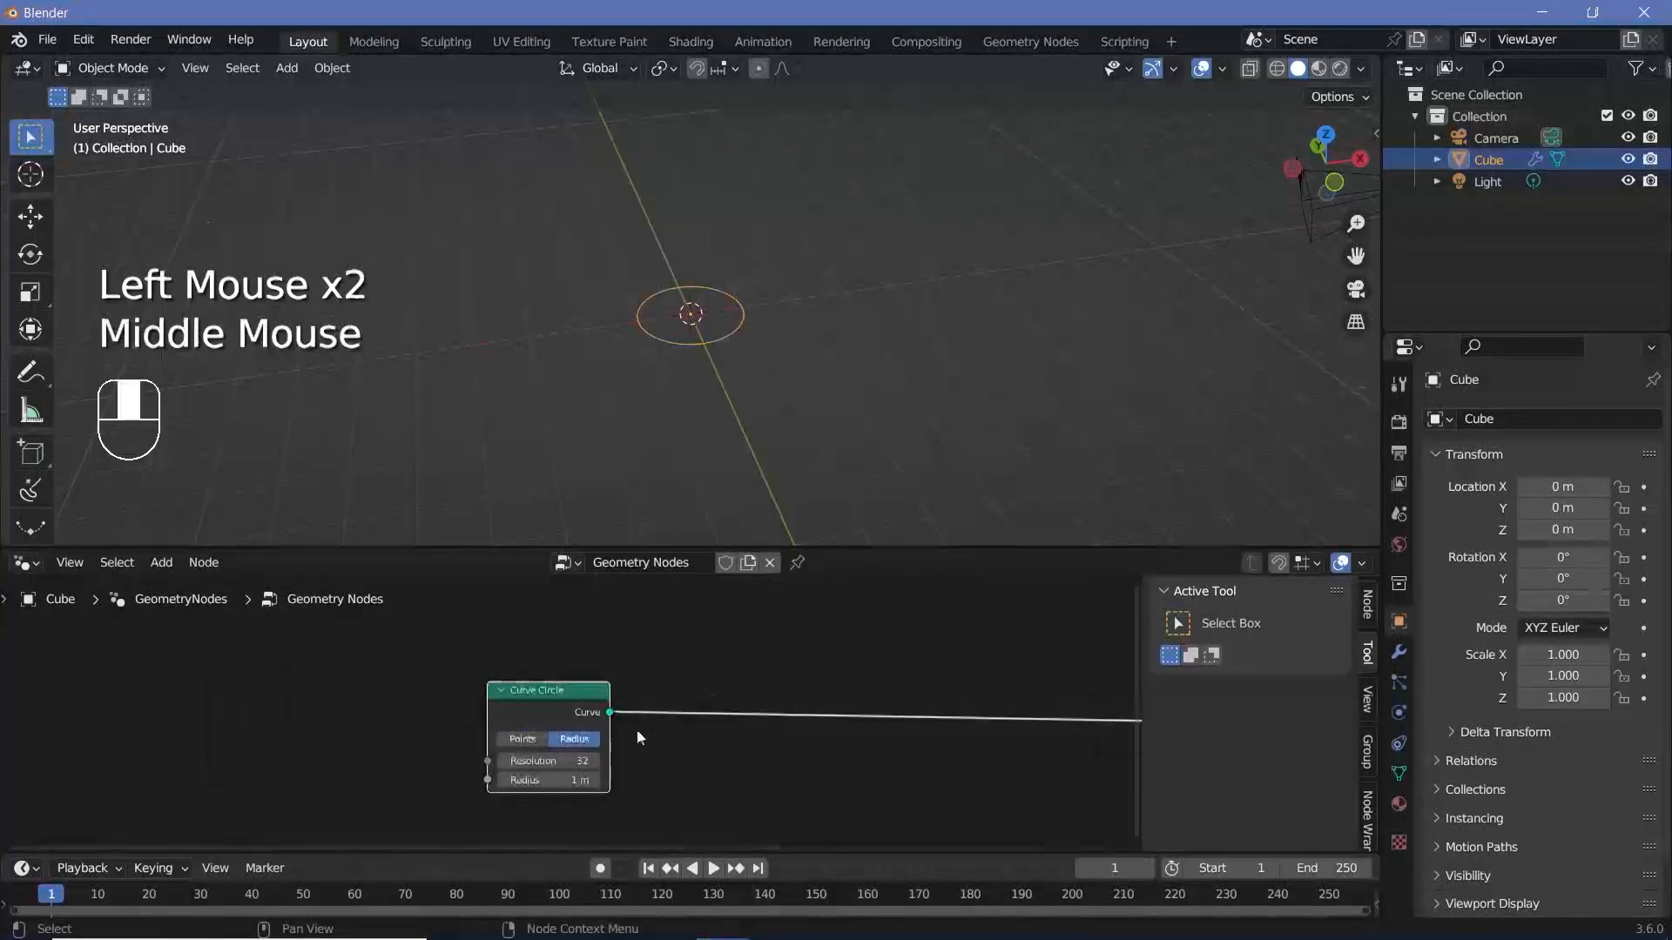
# Step: Set the Curve Circle's resolution to 128 and its radius to 3 m
pyautogui.scroll(1, 566, 780)
pyautogui.click(558, 769)
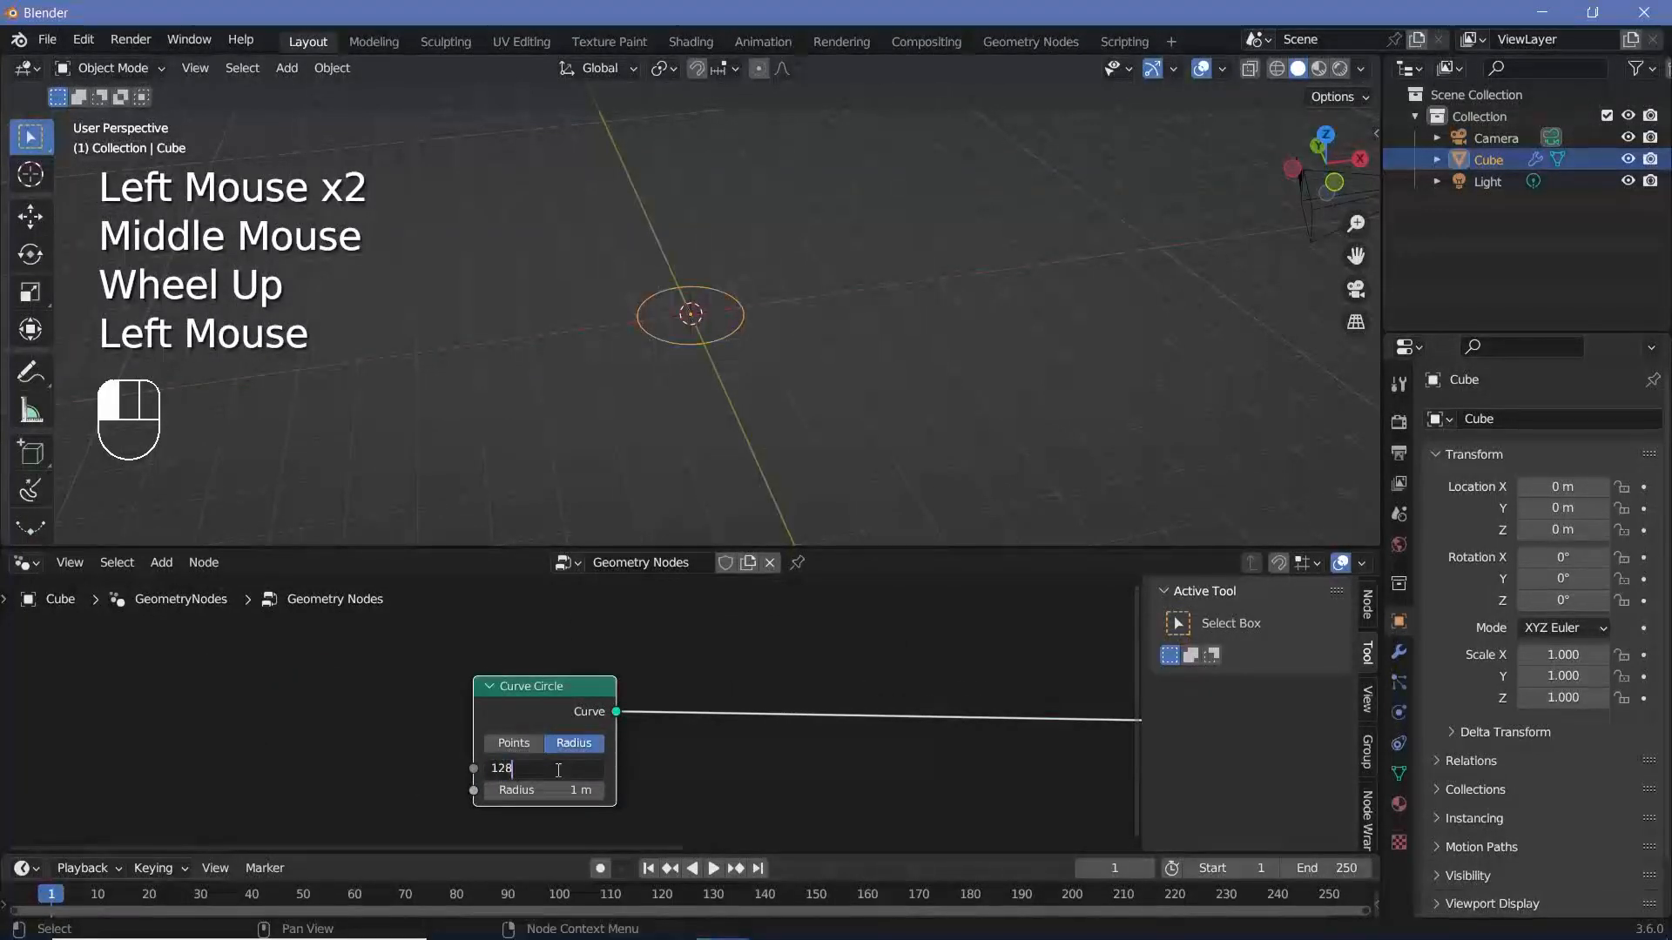
pyautogui.write('128')
pyautogui.press('Return')
pyautogui.scroll(2, 707, 374)
pyautogui.moveTo(707, 375); pyautogui.dragTo(707, 453, button='middle')
pyautogui.scroll(-2, 593, 801)
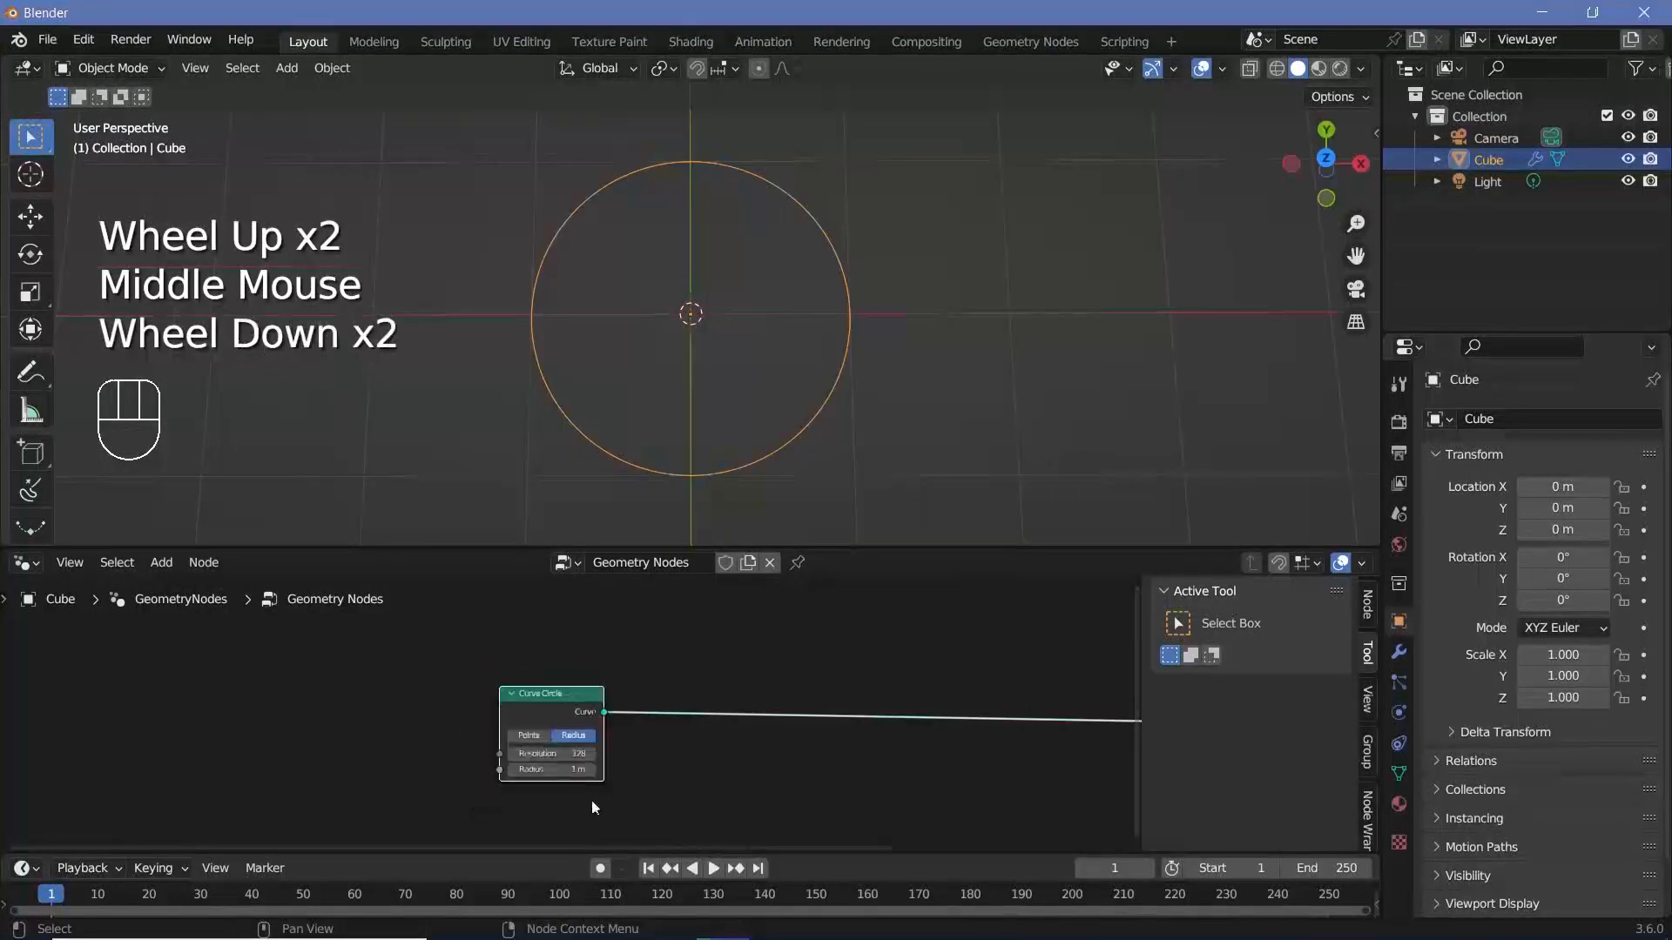
pyautogui.click(554, 770)
pyautogui.write('3')
pyautogui.press('Return')
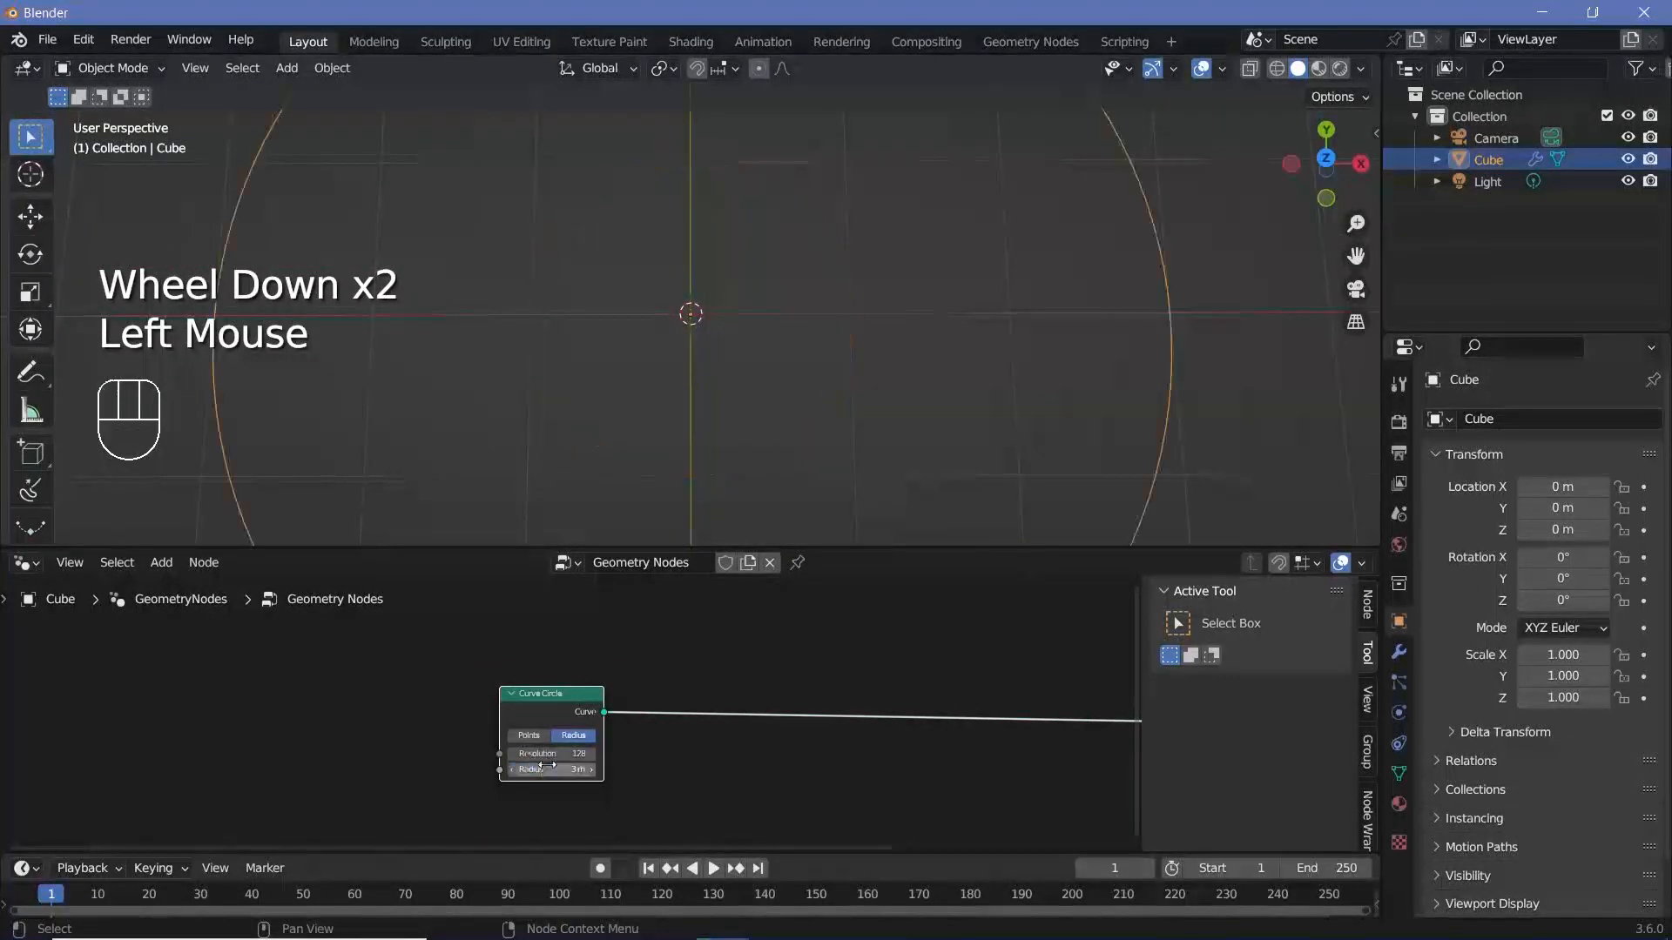
# Step: Move the Curve Circle node aside and insert a Join Geometry node between it and the Group Output
pyautogui.scroll(-2, 544, 716)
pyautogui.moveTo(530, 704); pyautogui.dragTo(335, 685)
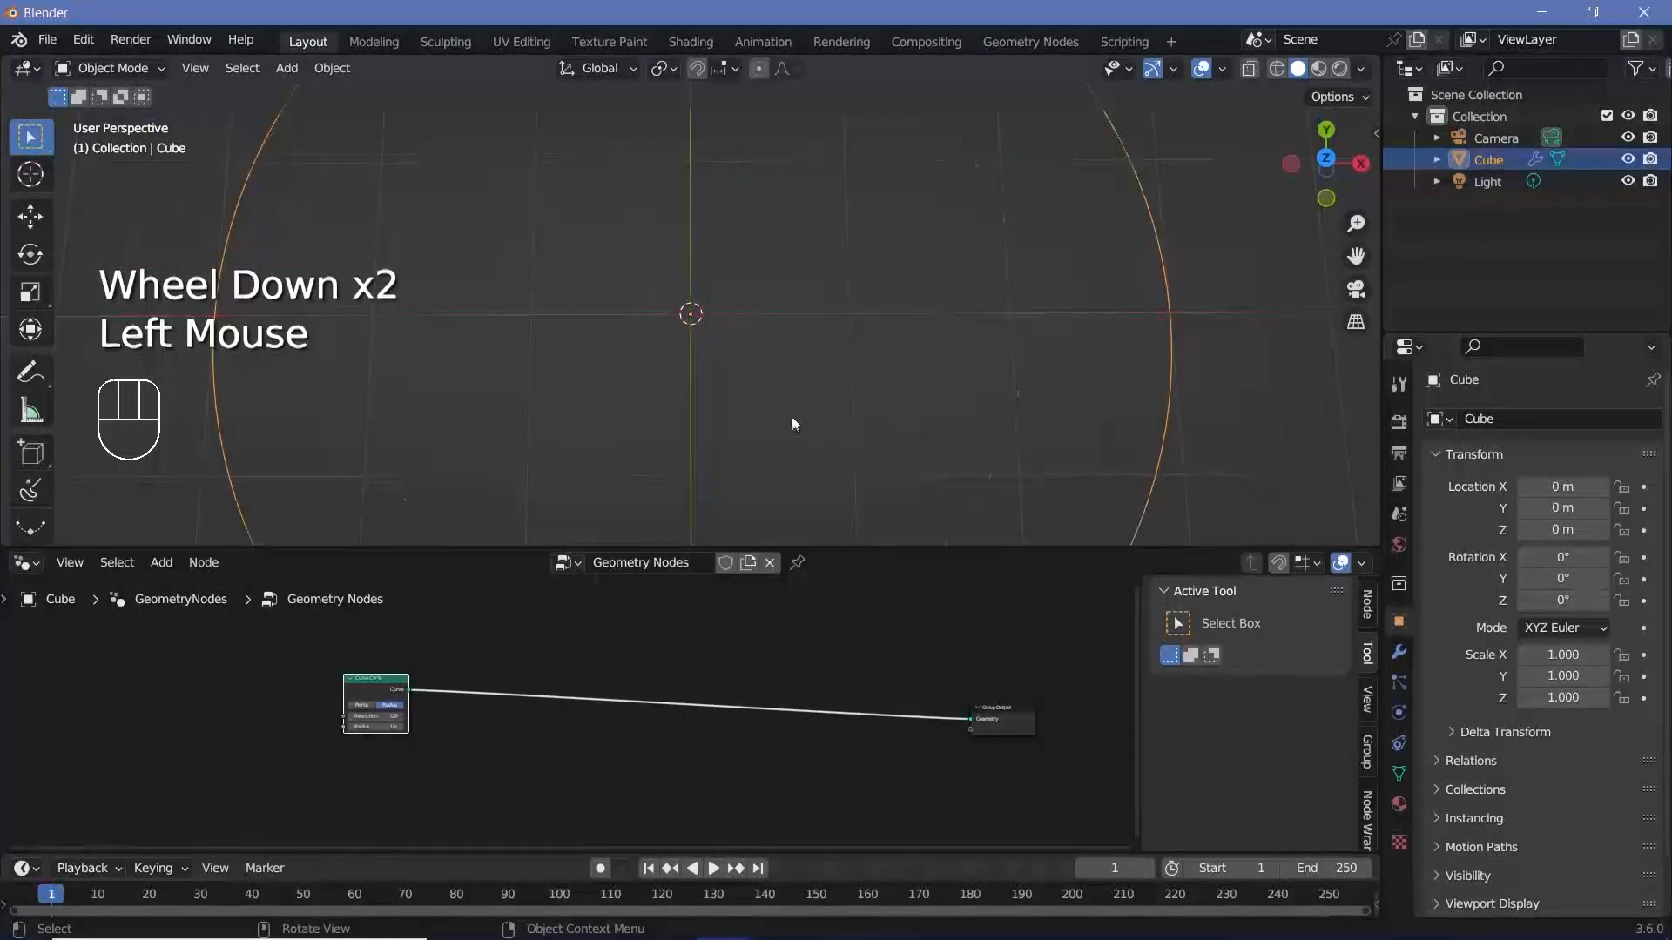
pyautogui.scroll(-2, 707, 313)
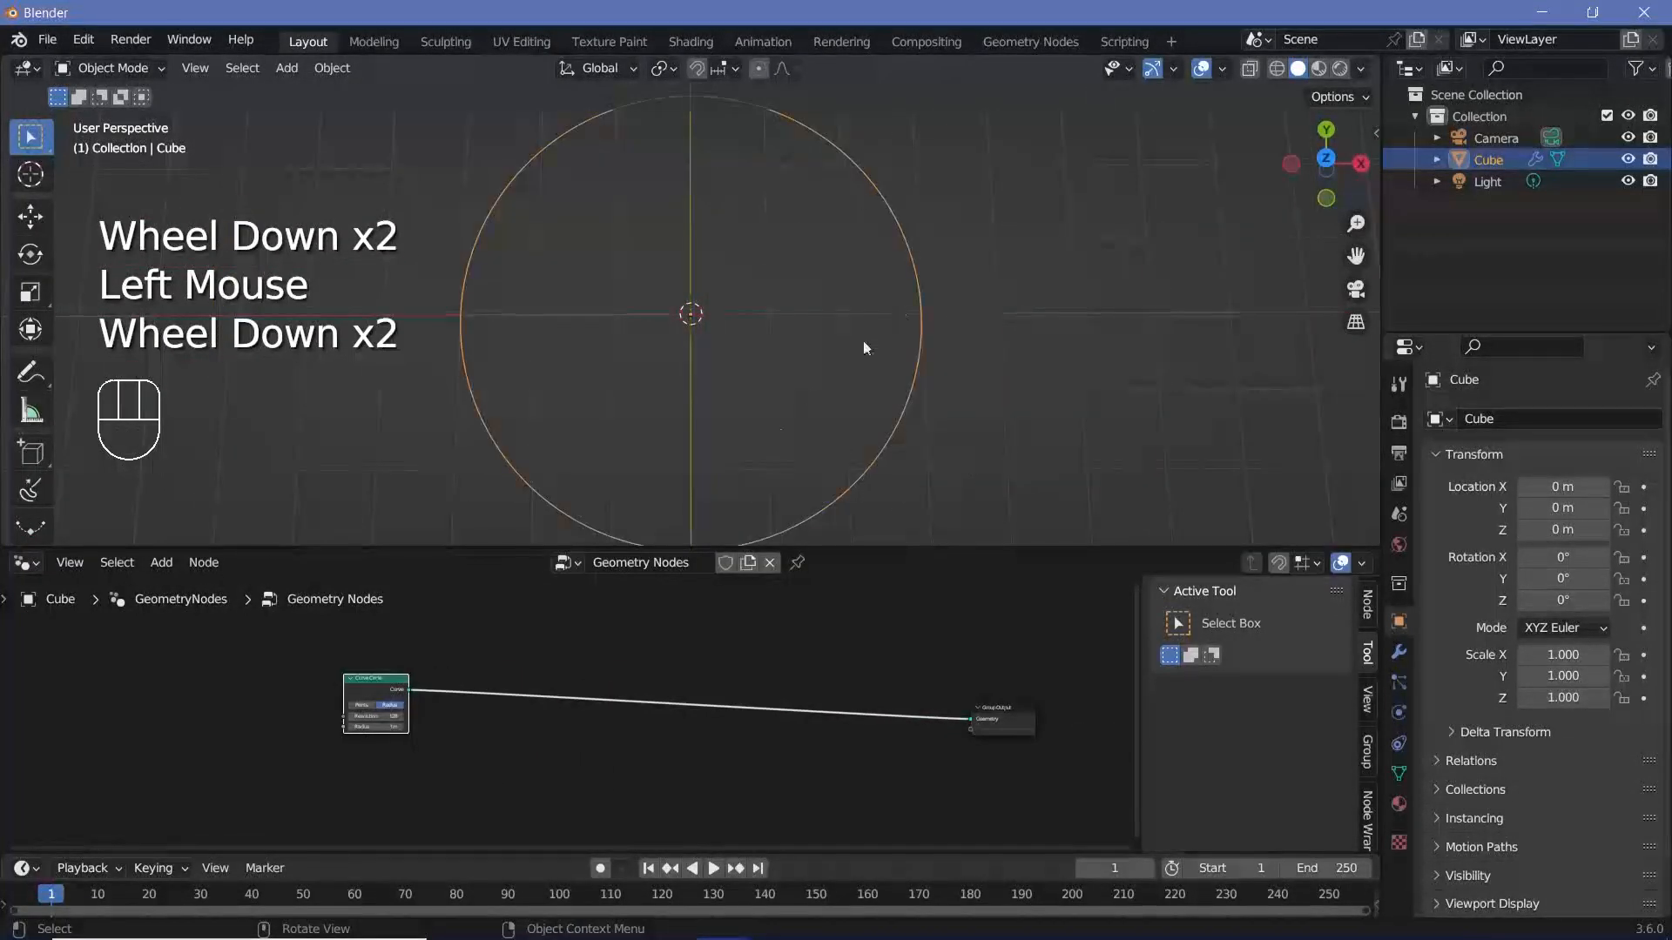
pyautogui.scroll(3, 541, 694)
pyautogui.hotkey('shift', 'a')
pyautogui.click(490, 476)
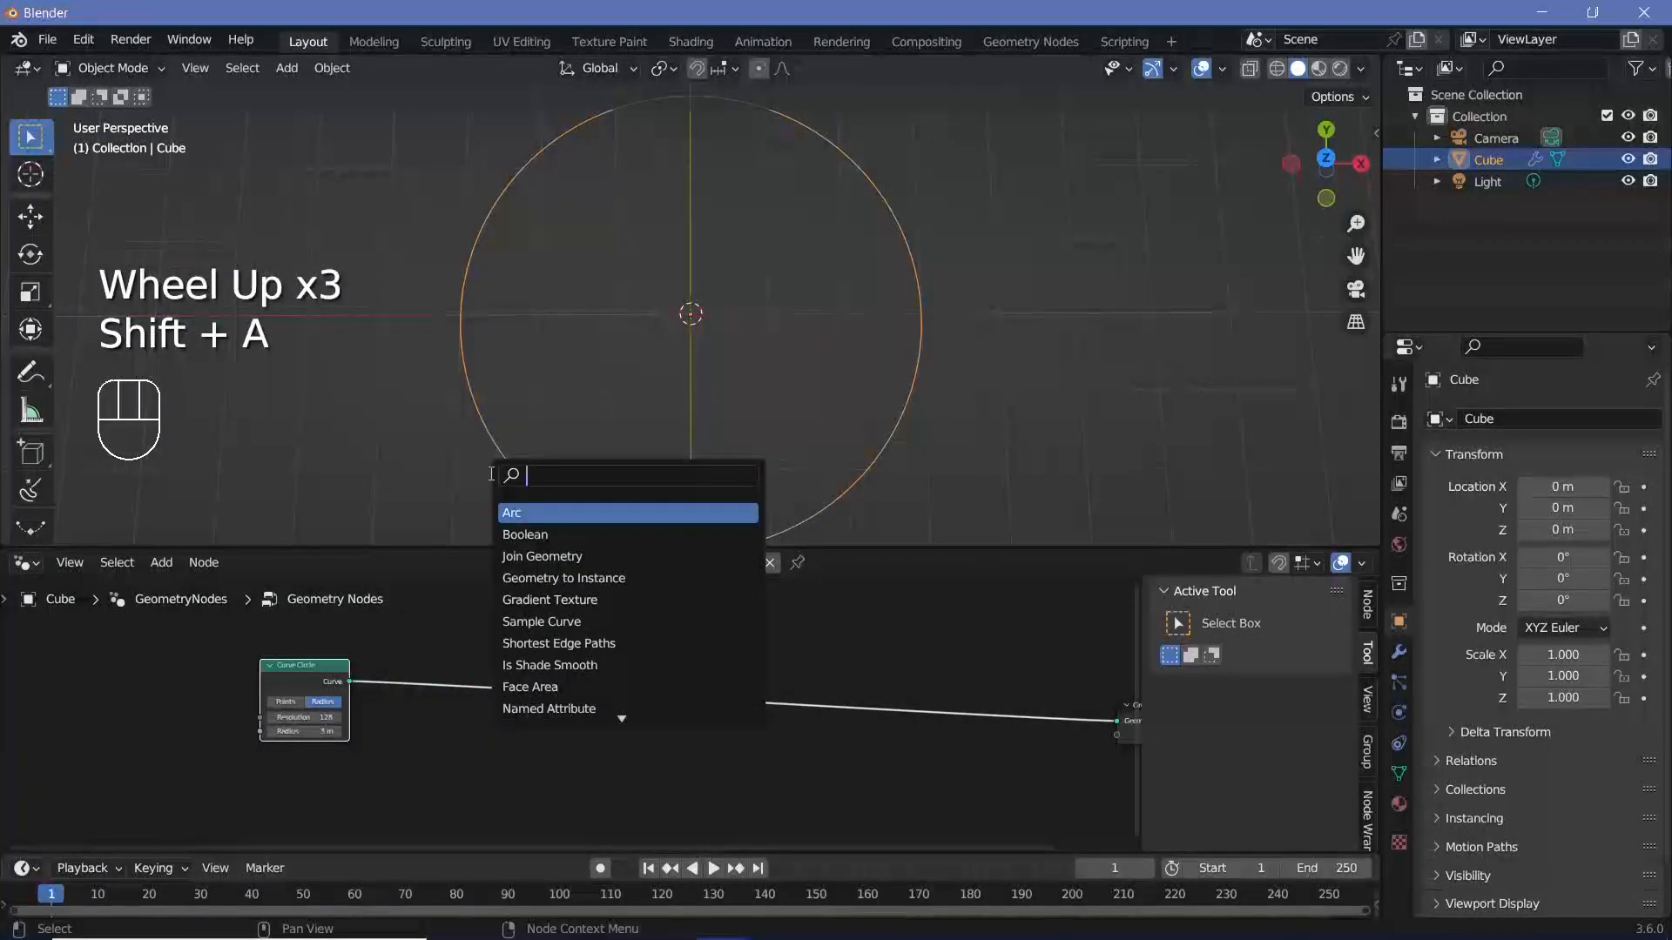
pyautogui.write('join')
pyautogui.press('Return')
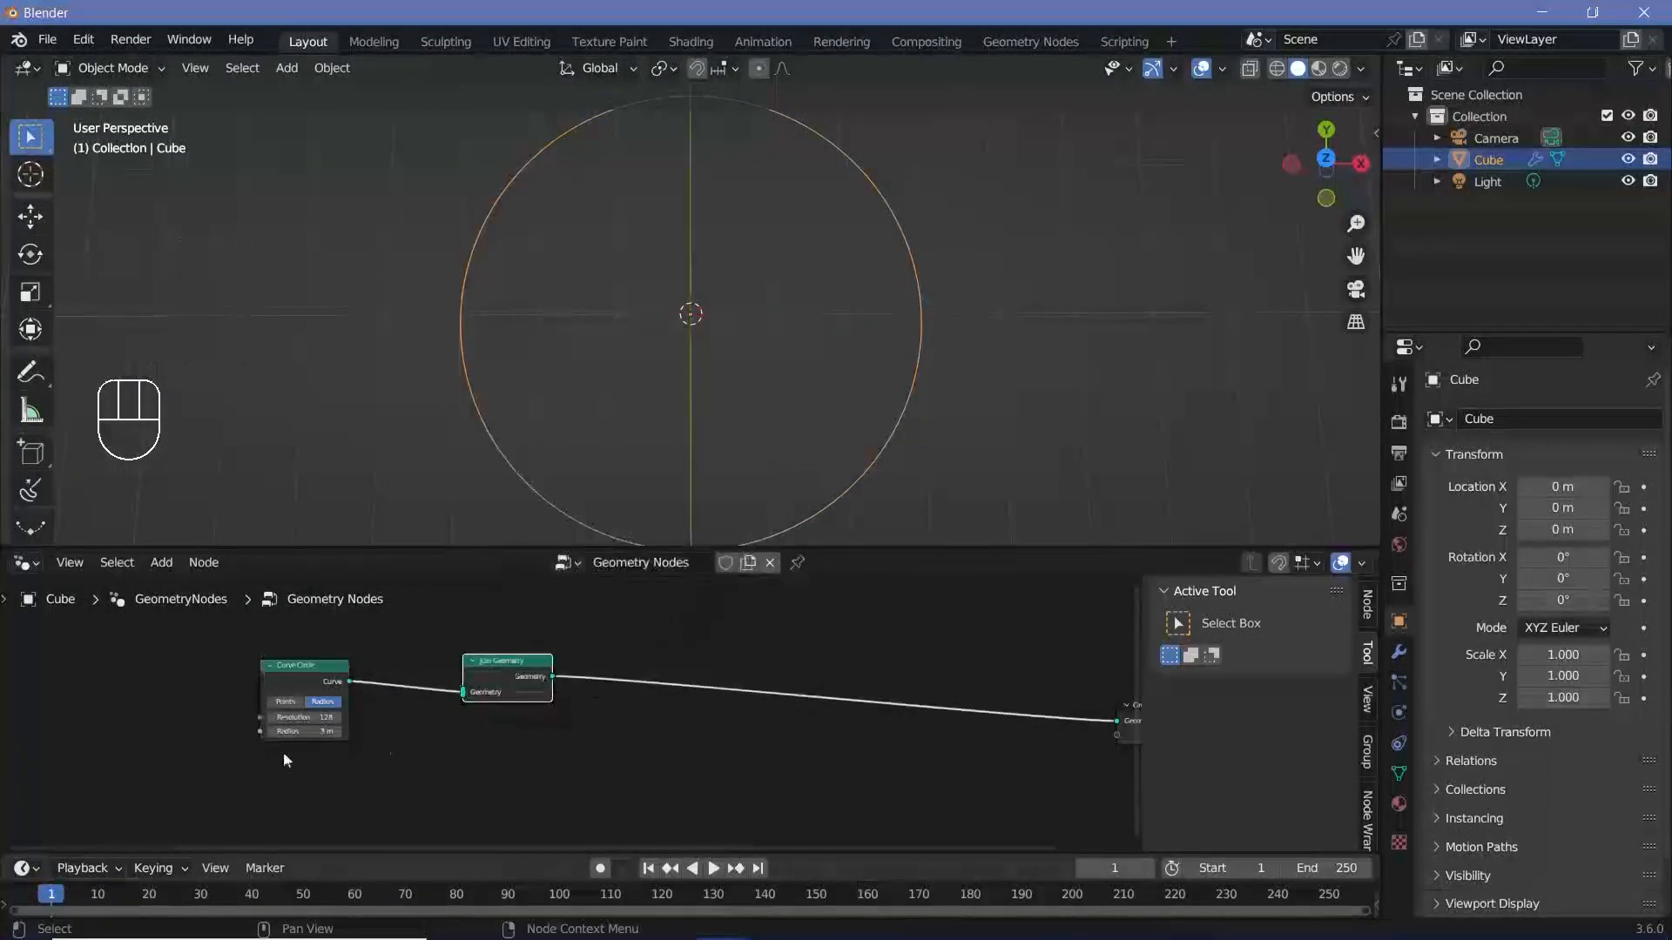
# Step: Duplicate the Curve Circle node below the original and connect the copy's curve to the Join Geometry input
pyautogui.click(296, 684)
pyautogui.moveTo(296, 683); pyautogui.dragTo(274, 646)
pyautogui.hotkey('shift', 'd')
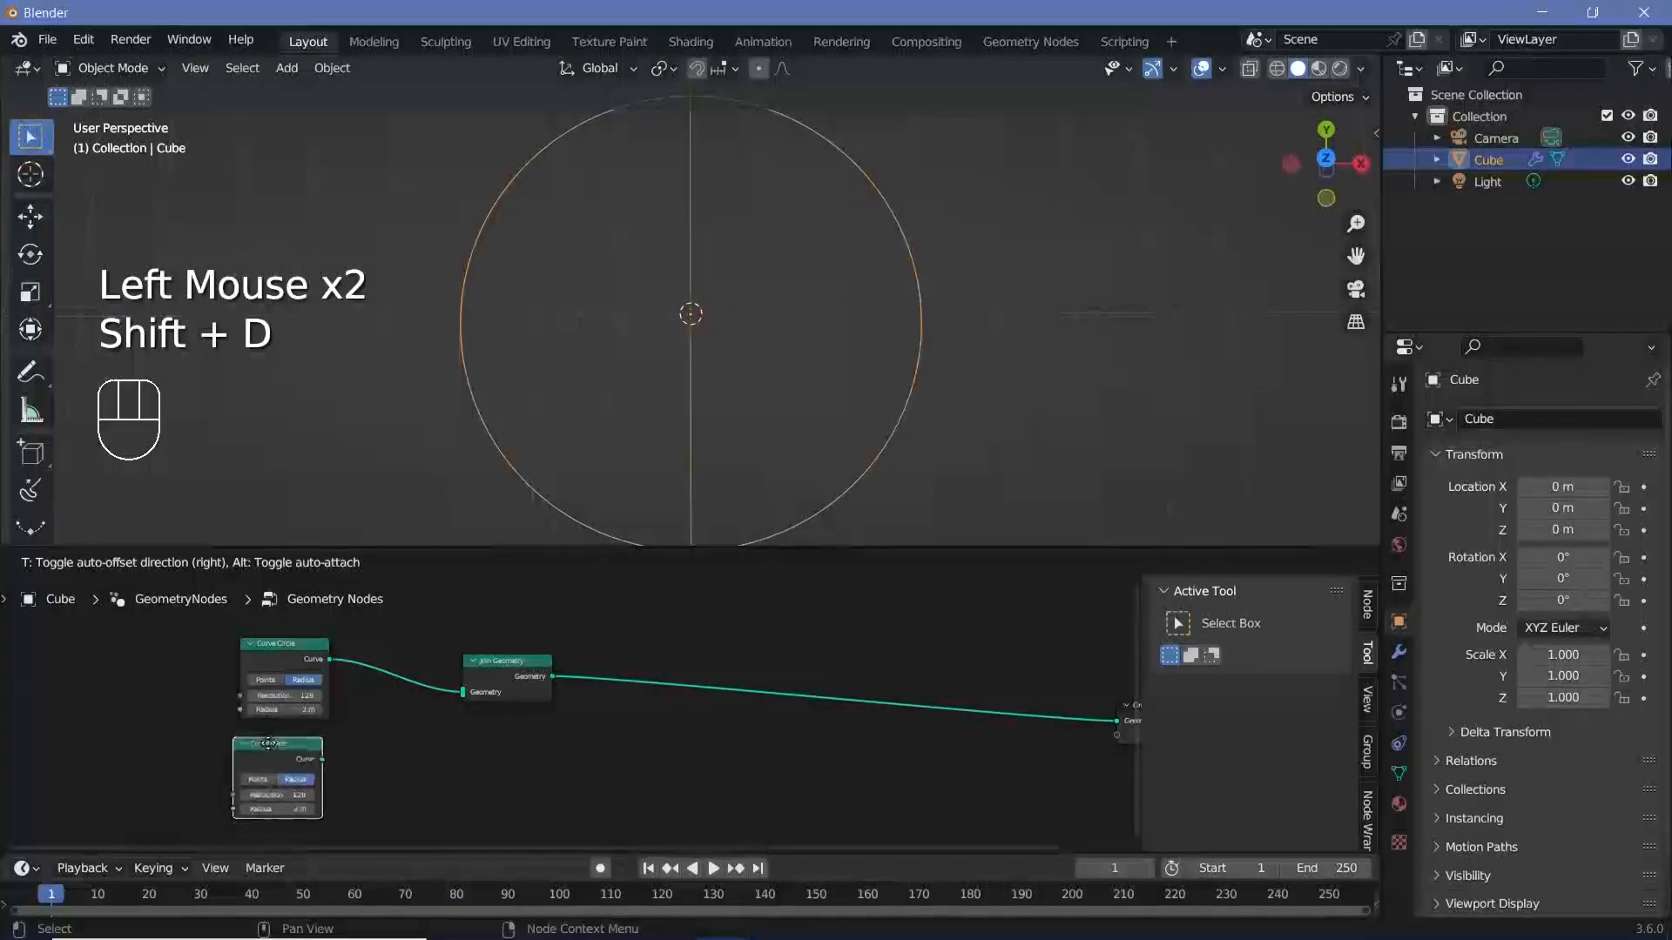
pyautogui.click(273, 746)
pyautogui.moveTo(322, 757); pyautogui.dragTo(463, 693)
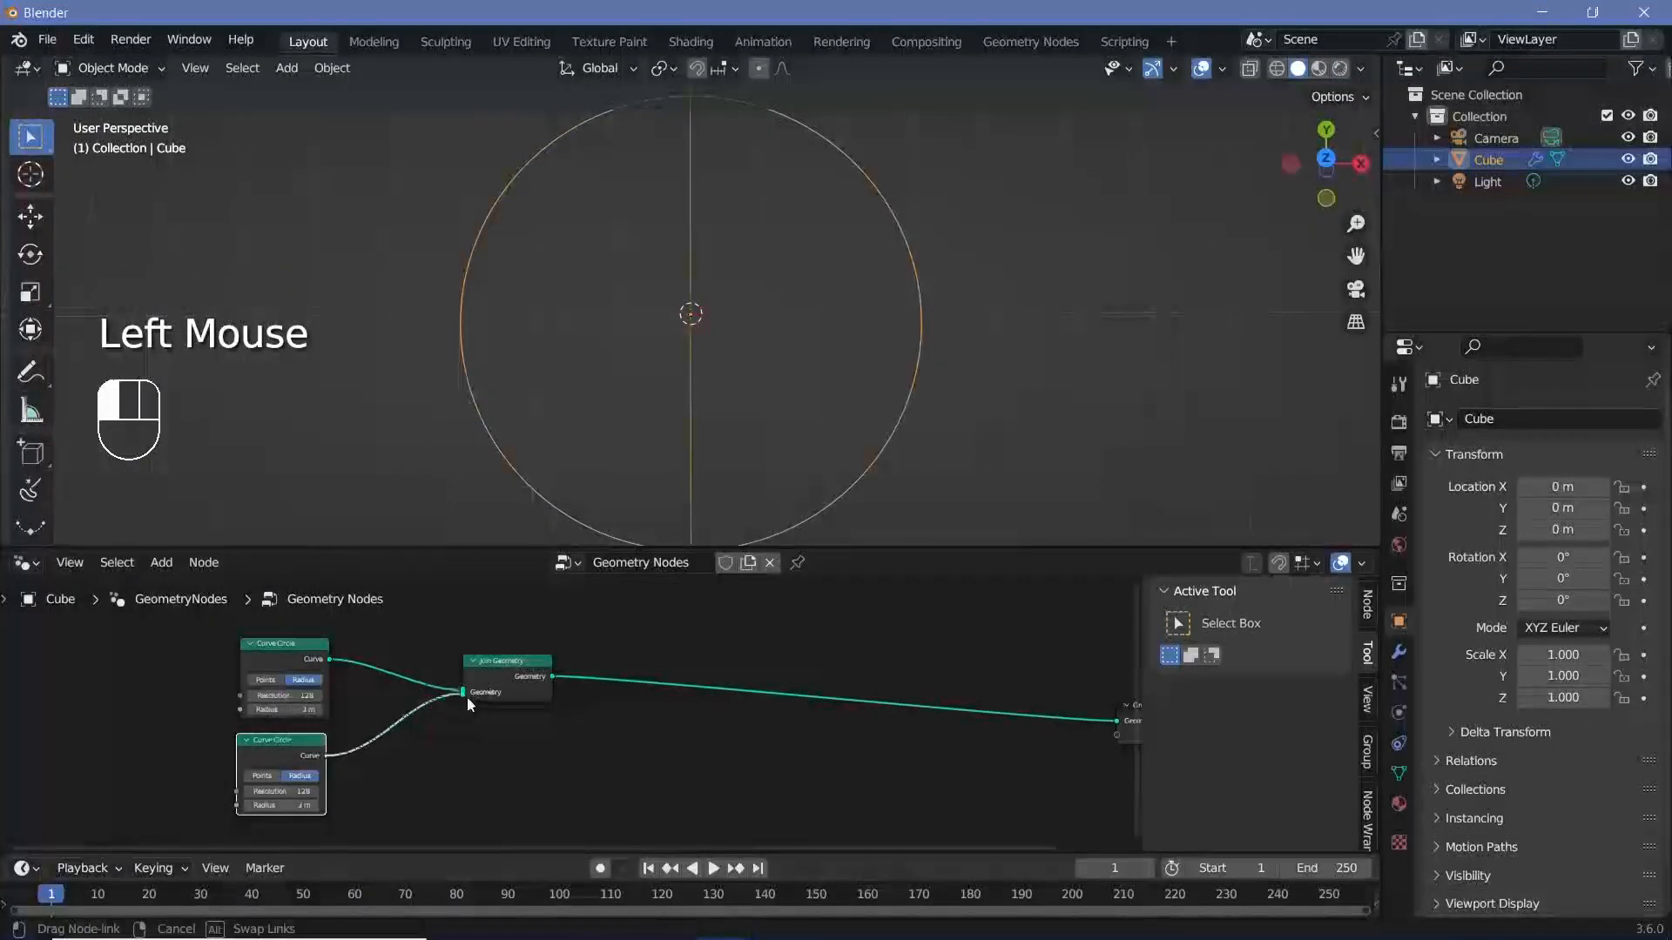
# Step: Set the duplicated Curve Circle's radius to 5 m
pyautogui.moveTo(404, 801); pyautogui.dragTo(533, 770, button='middle')
pyautogui.scroll(2, 540, 764)
pyautogui.click(362, 785)
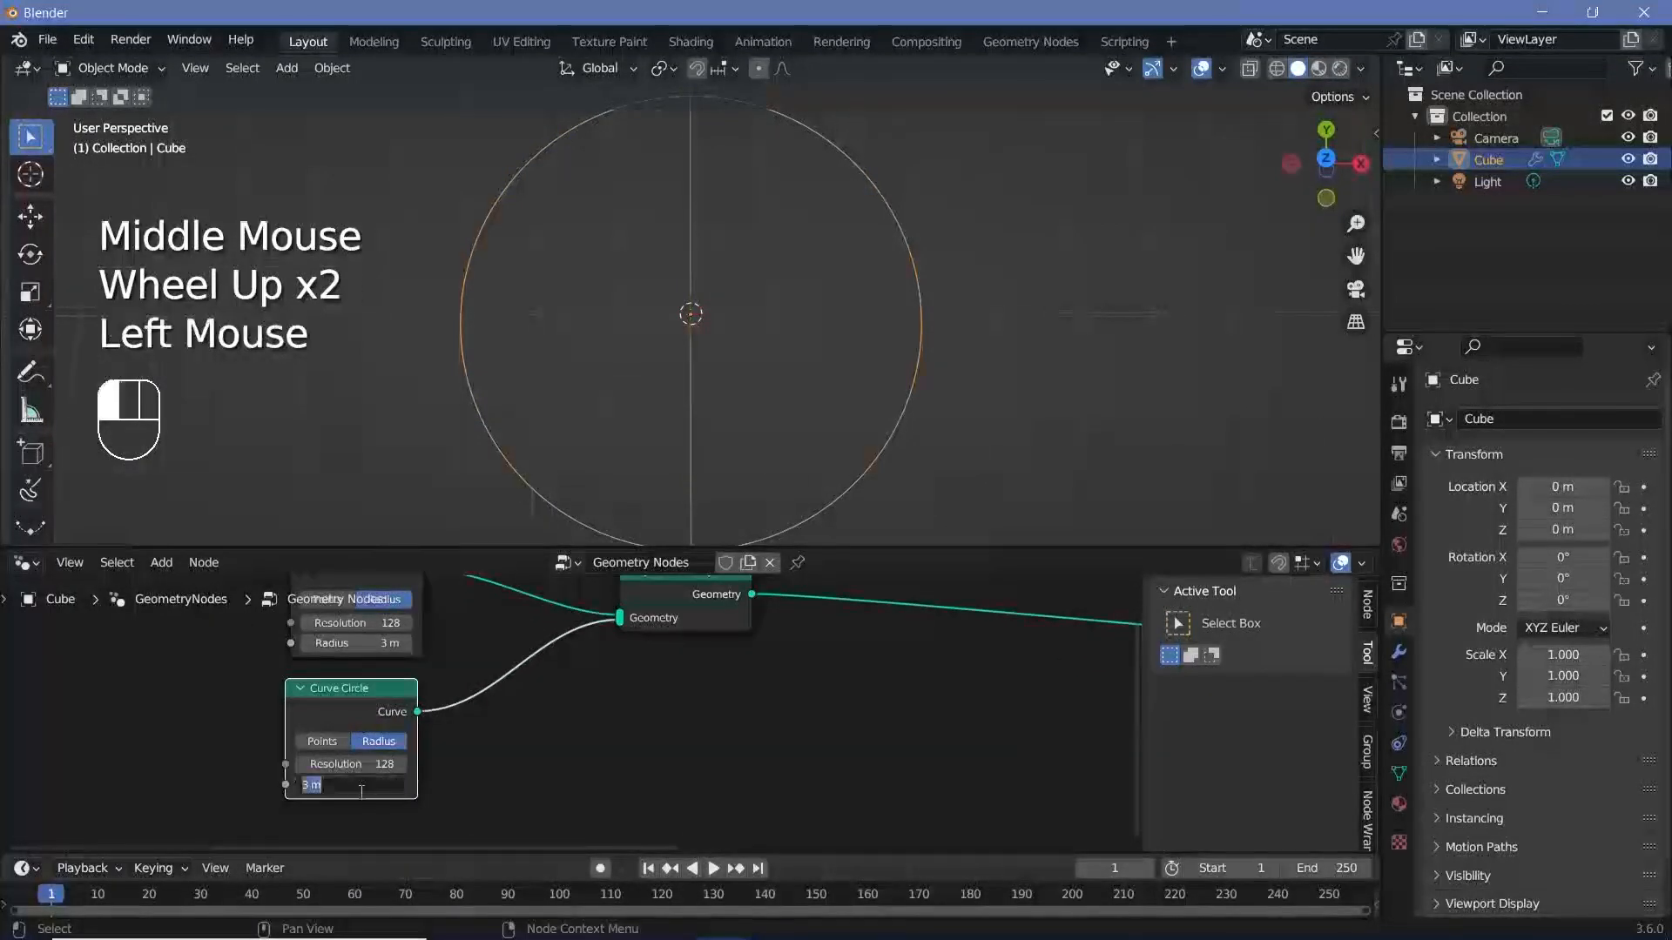
pyautogui.write('5')
pyautogui.click(496, 772)
# Step: Duplicate the 5 m Curve Circle, set the copy's radius to 7 m and connect it to the Join Geometry input
pyautogui.scroll(-2, 582, 719)
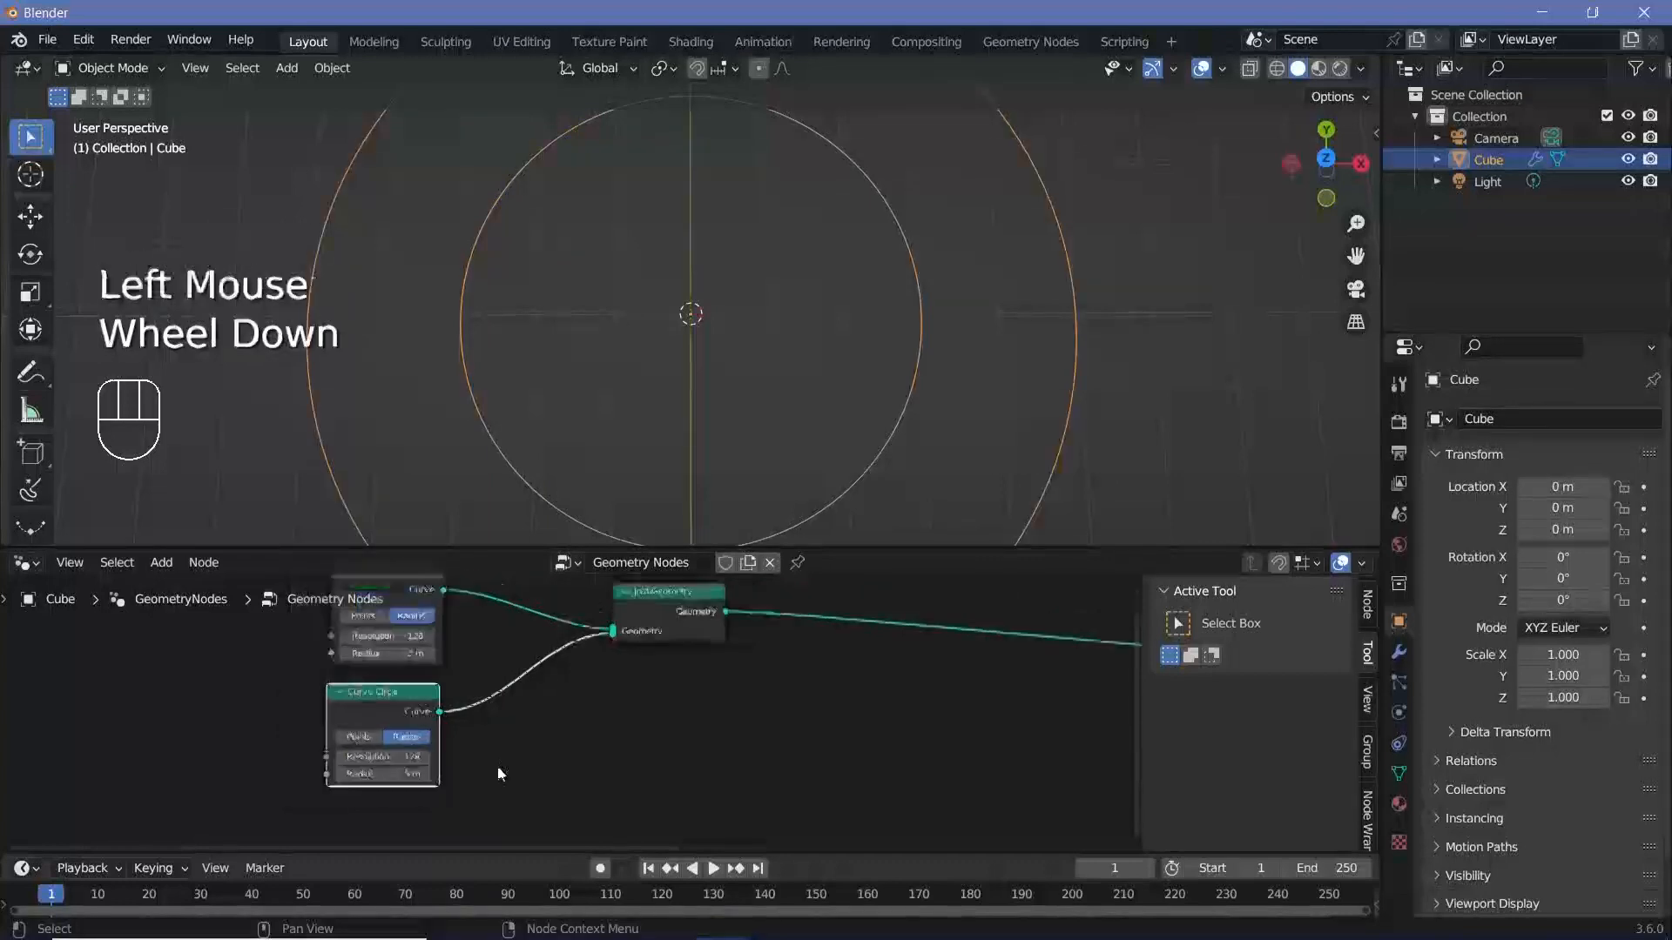
pyautogui.hotkey('shift', 'd')
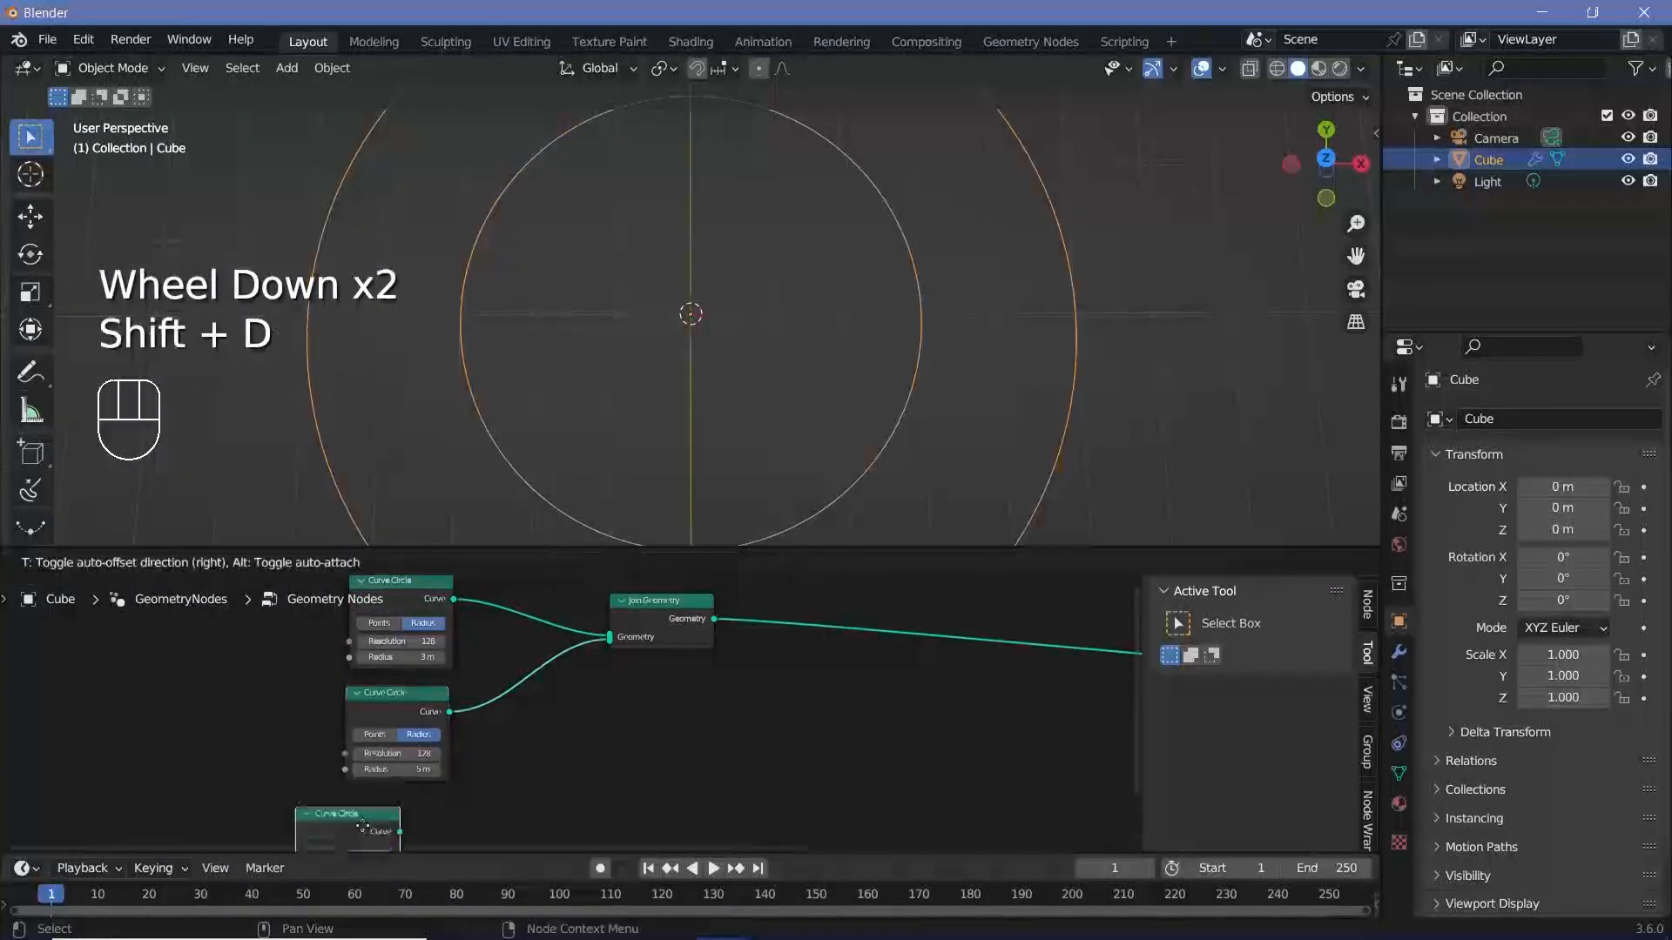
pyautogui.moveTo(401, 766); pyautogui.dragTo(527, 811, button='middle')
pyautogui.scroll(2, 509, 753)
pyautogui.click(509, 752)
pyautogui.scroll(-2, 570, 766)
pyautogui.moveTo(446, 805); pyautogui.dragTo(582, 643)
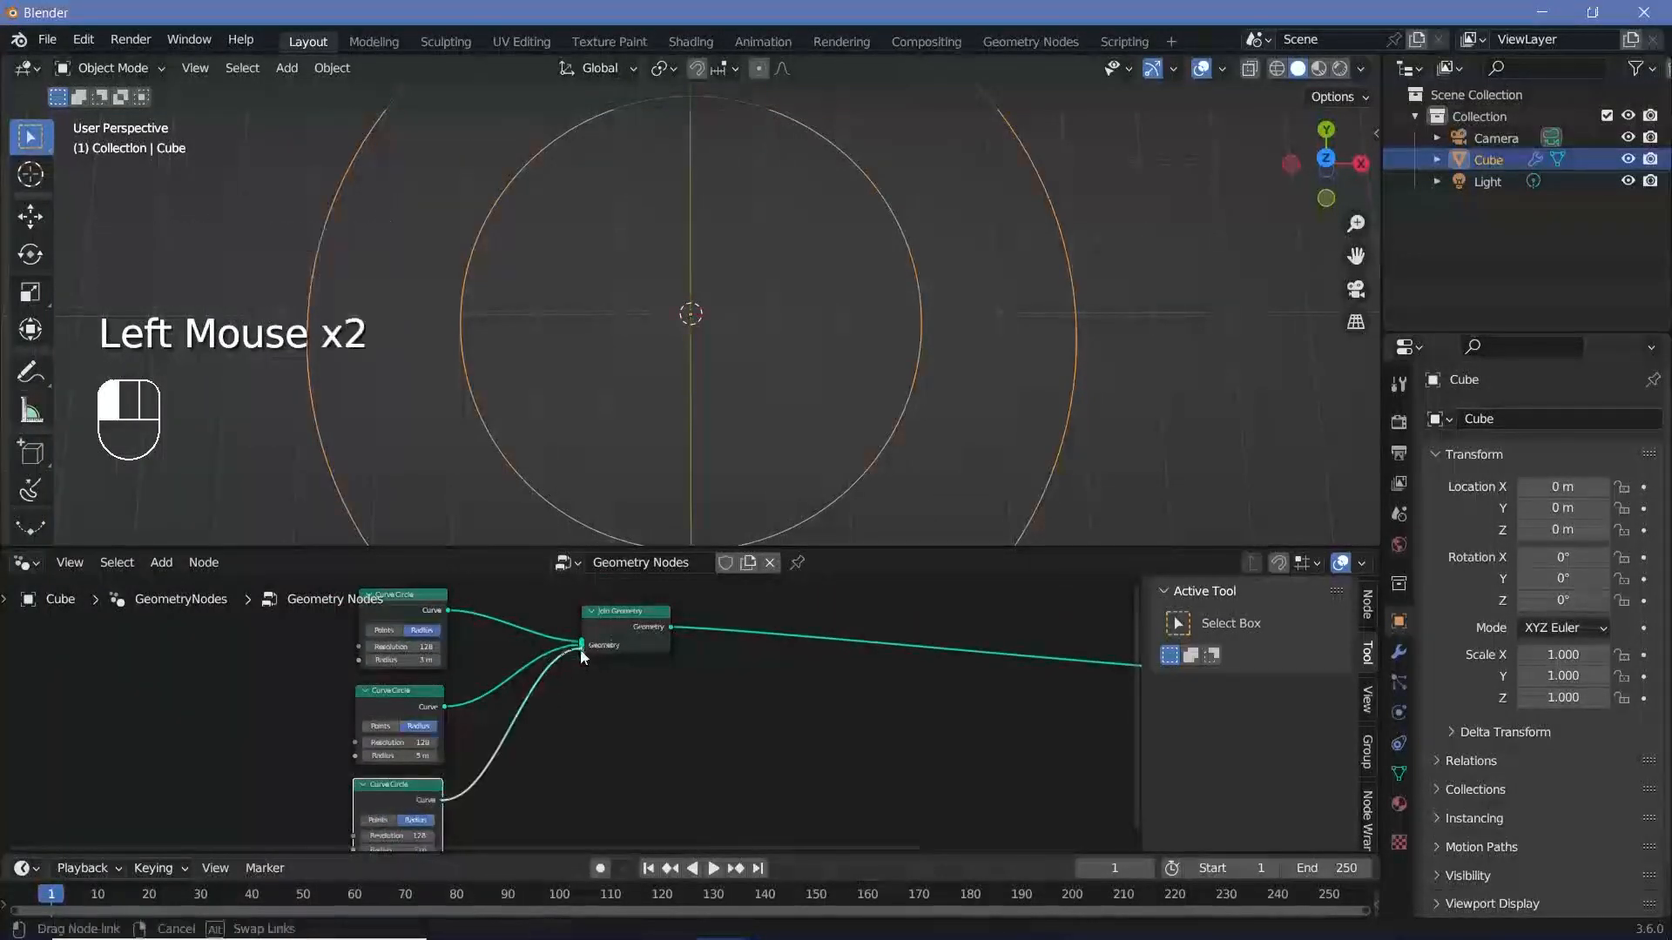
pyautogui.moveTo(581, 642); pyautogui.dragTo(445, 679, button='middle')
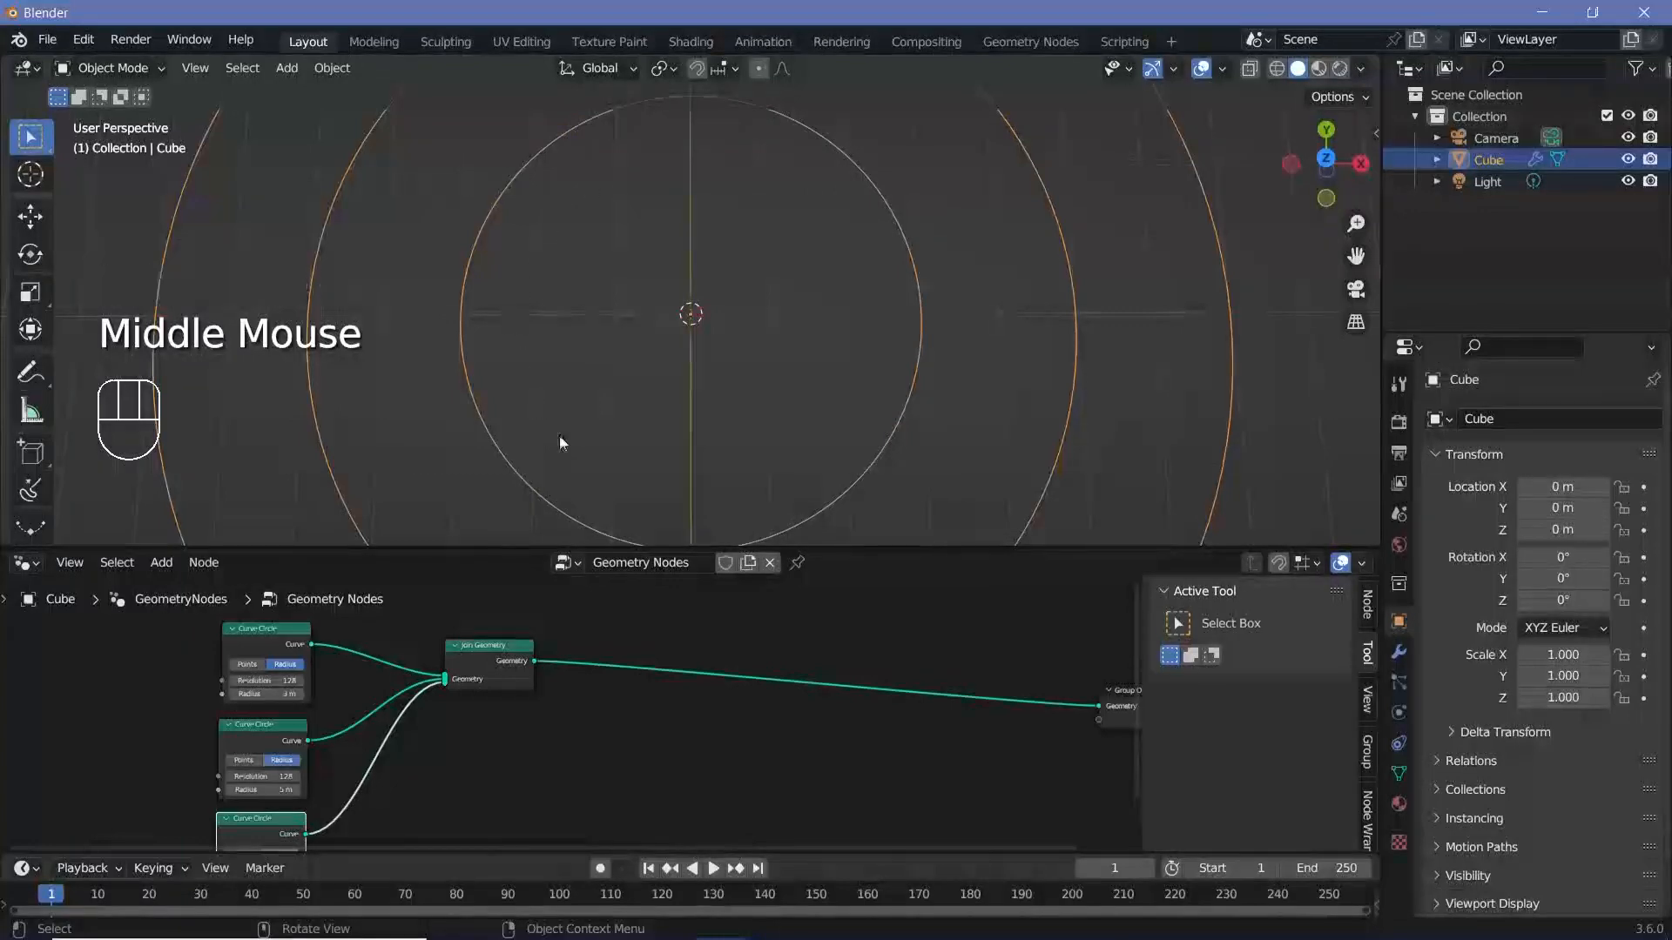
# Step: Insert a Curve to Mesh node between Join Geometry and the Group Output
pyautogui.scroll(2, 630, 724)
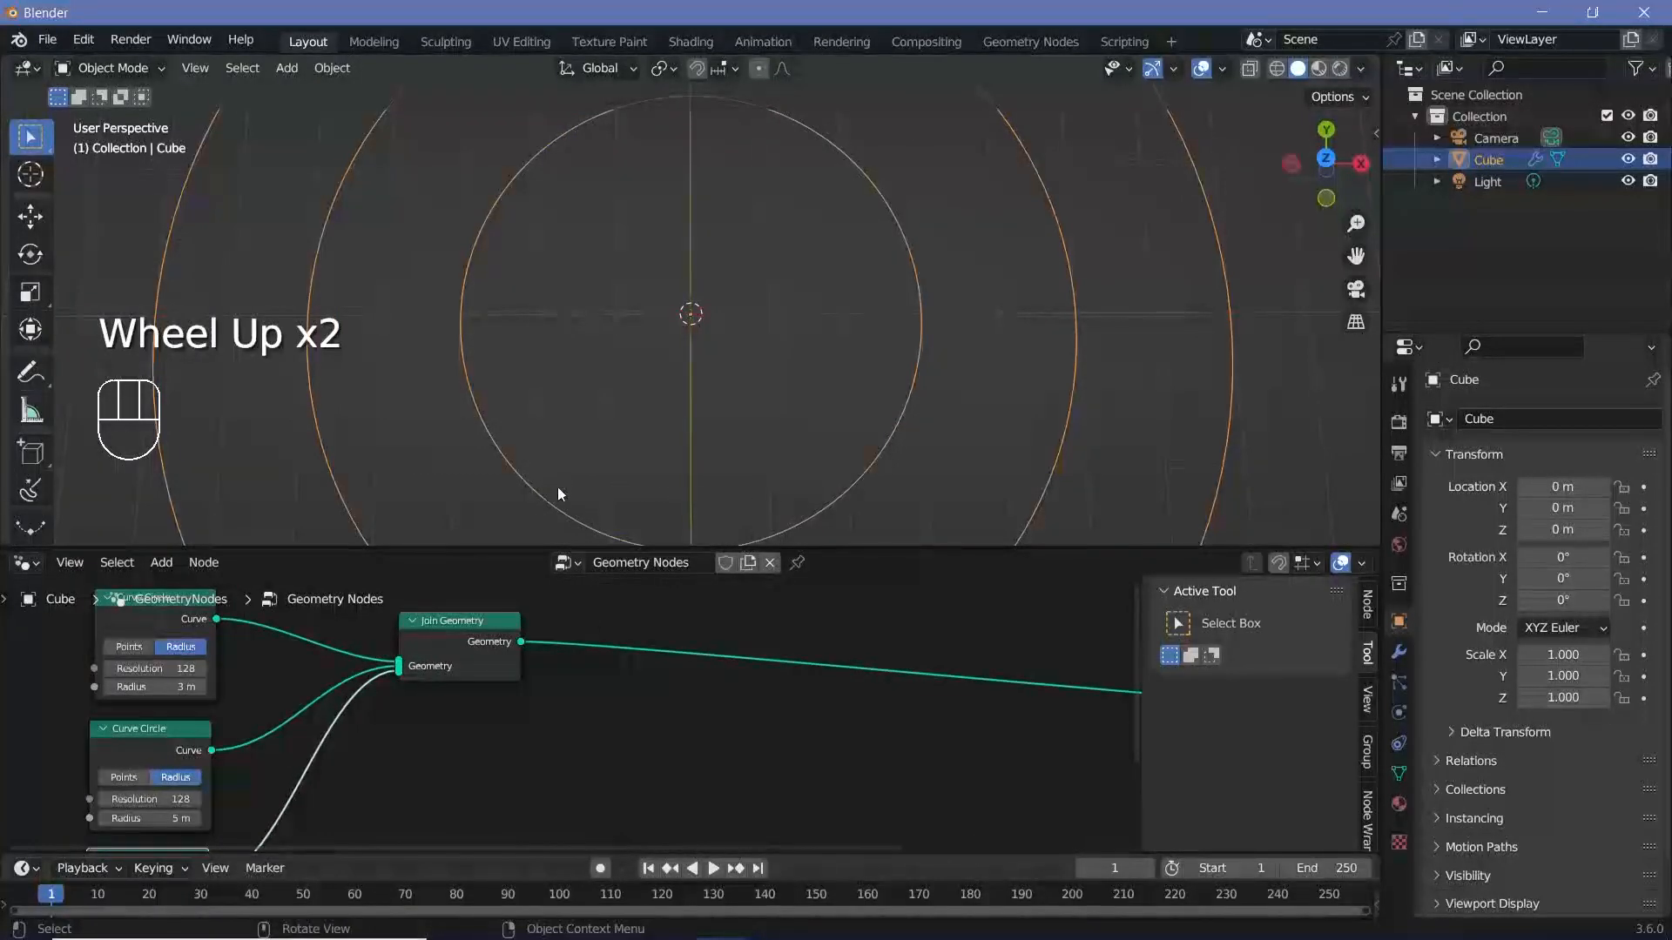
pyautogui.hotkey('shift', 'a')
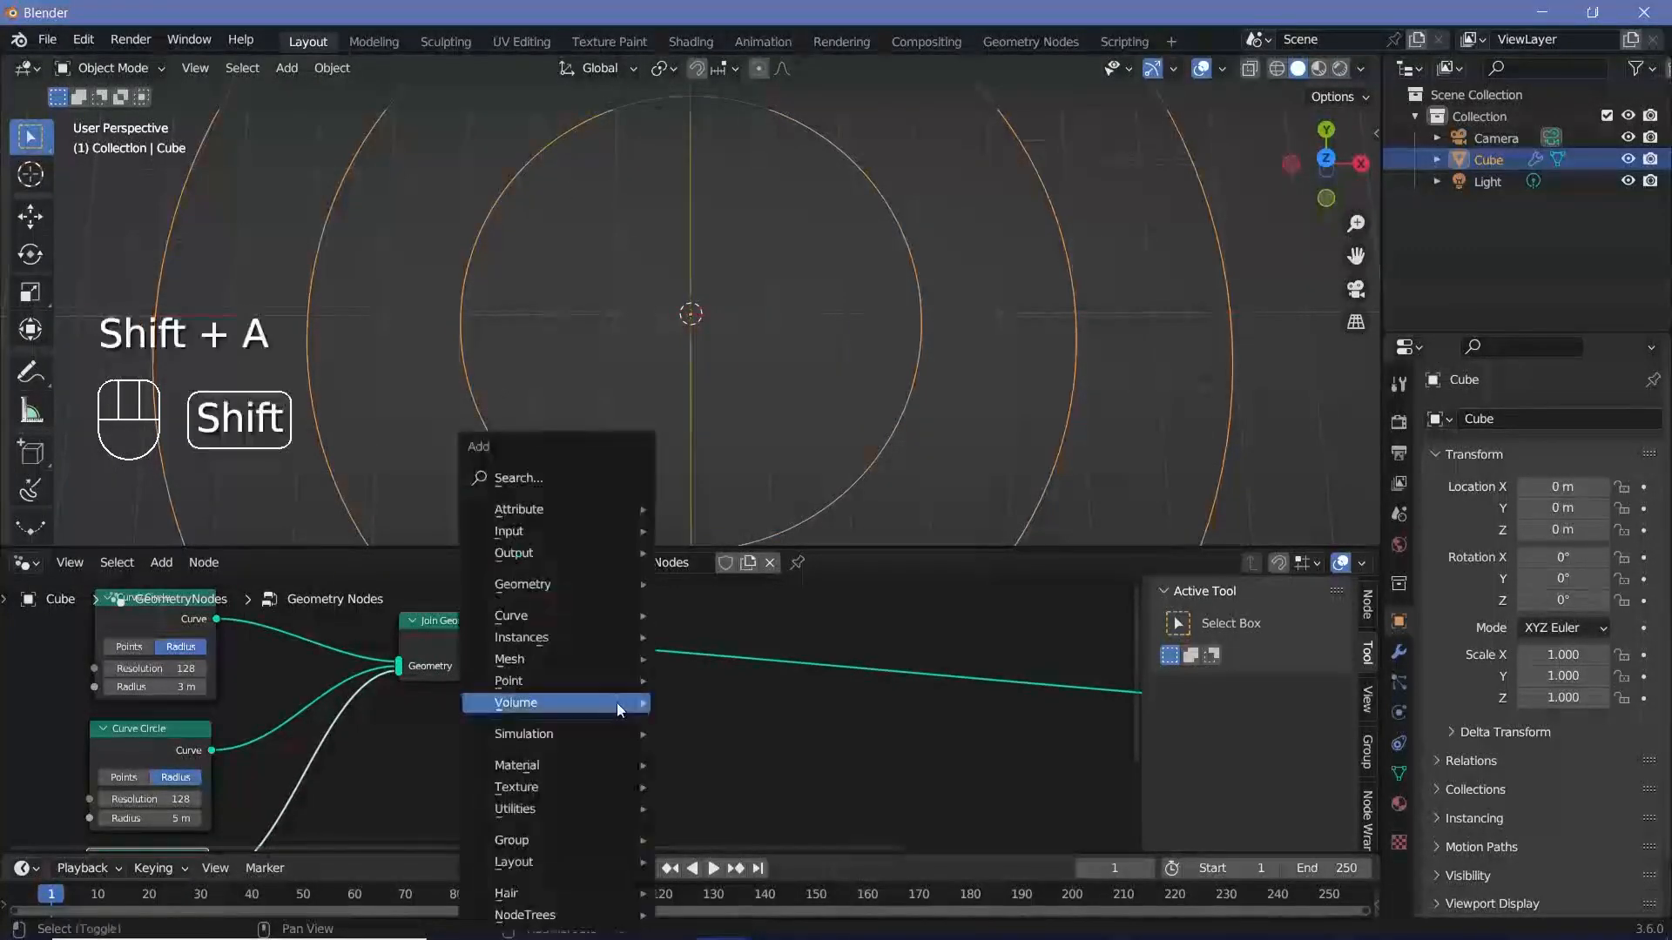
pyautogui.click(552, 478)
pyautogui.write('curve to')
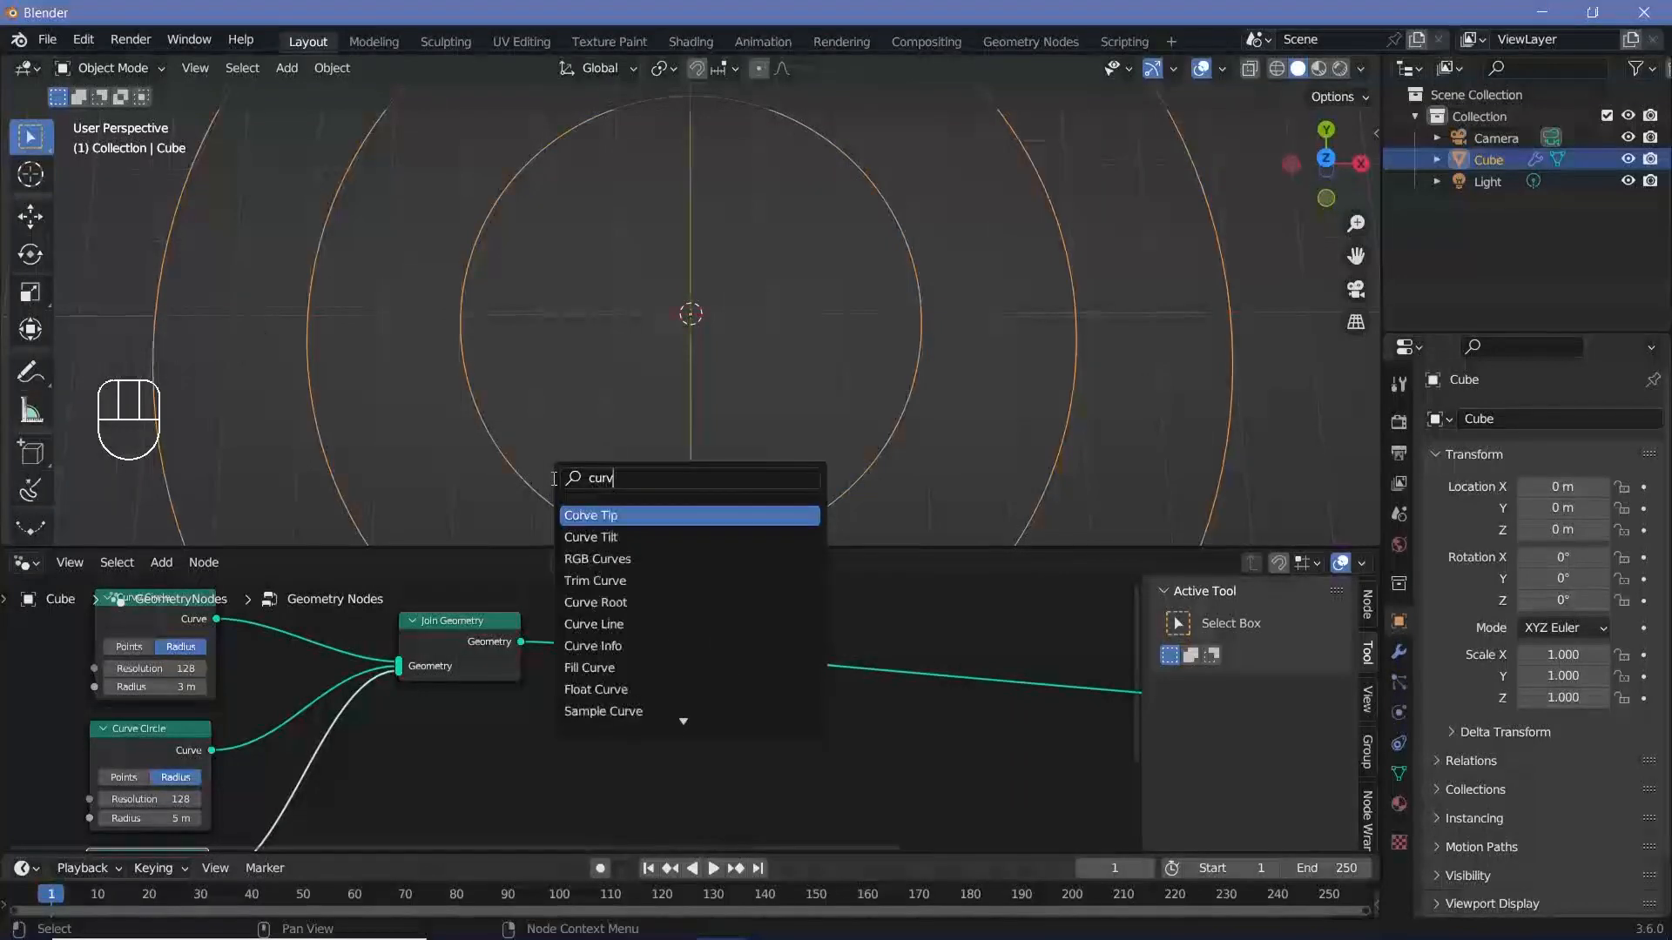
pyautogui.press('Return')
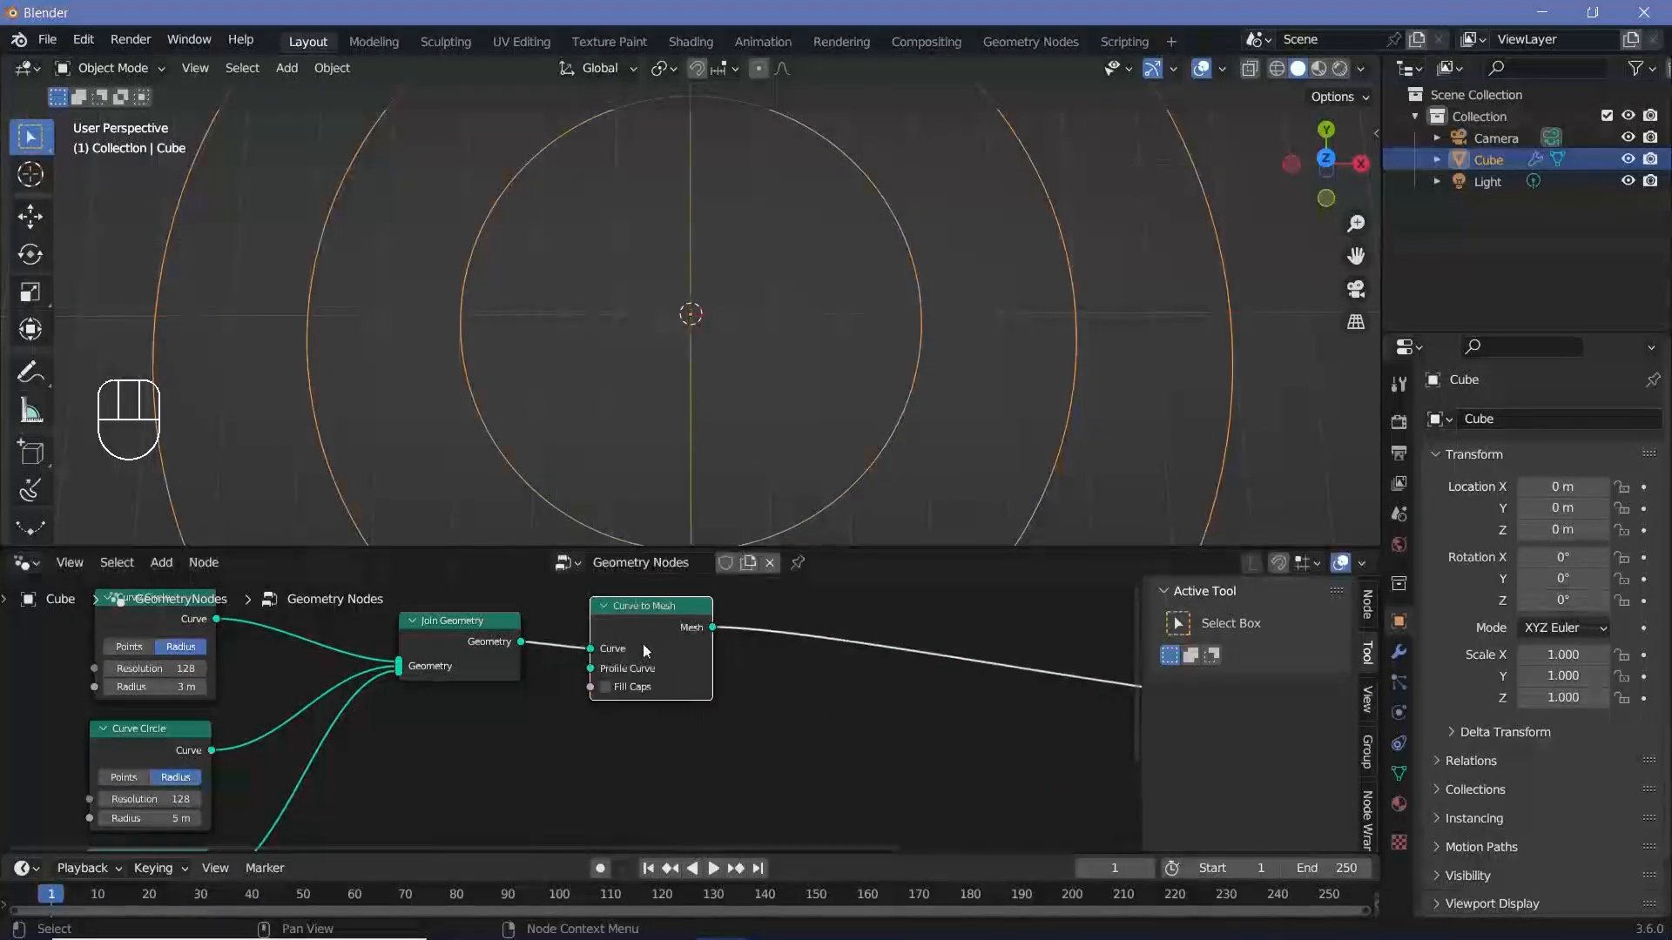
pyautogui.click(625, 679)
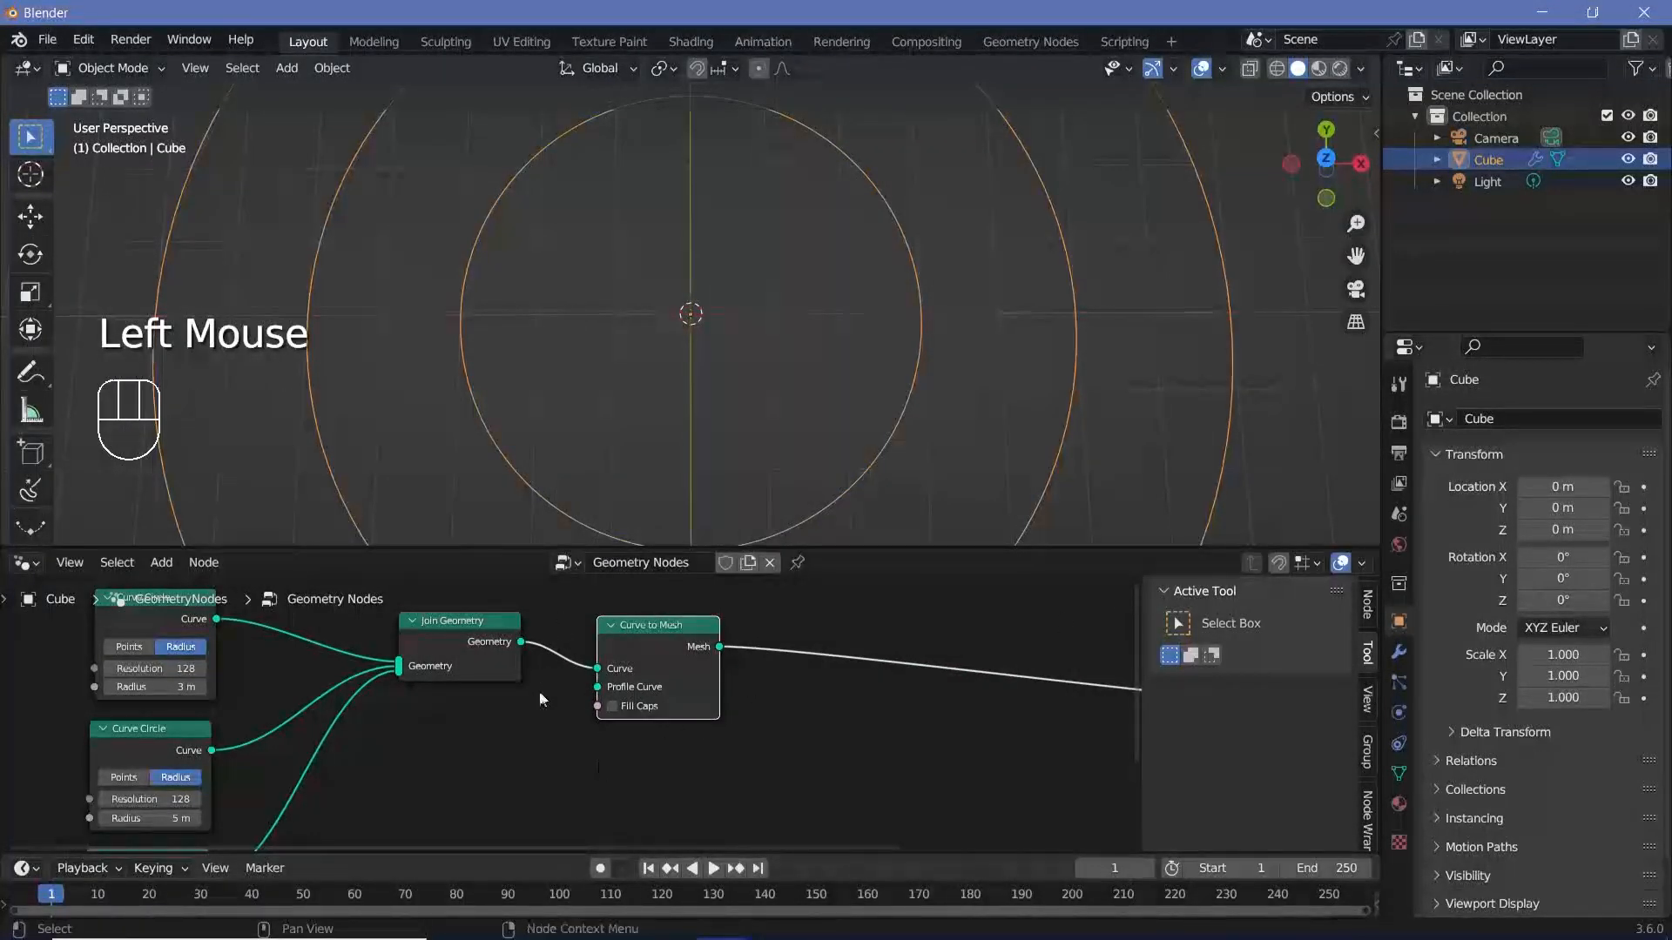
# Step: Add a Curve Line node below Join Geometry and connect its curve to the Curve to Mesh node's Profile Curve
pyautogui.hotkey('shift', 'a')
pyautogui.click(487, 478)
pyautogui.write('curve l')
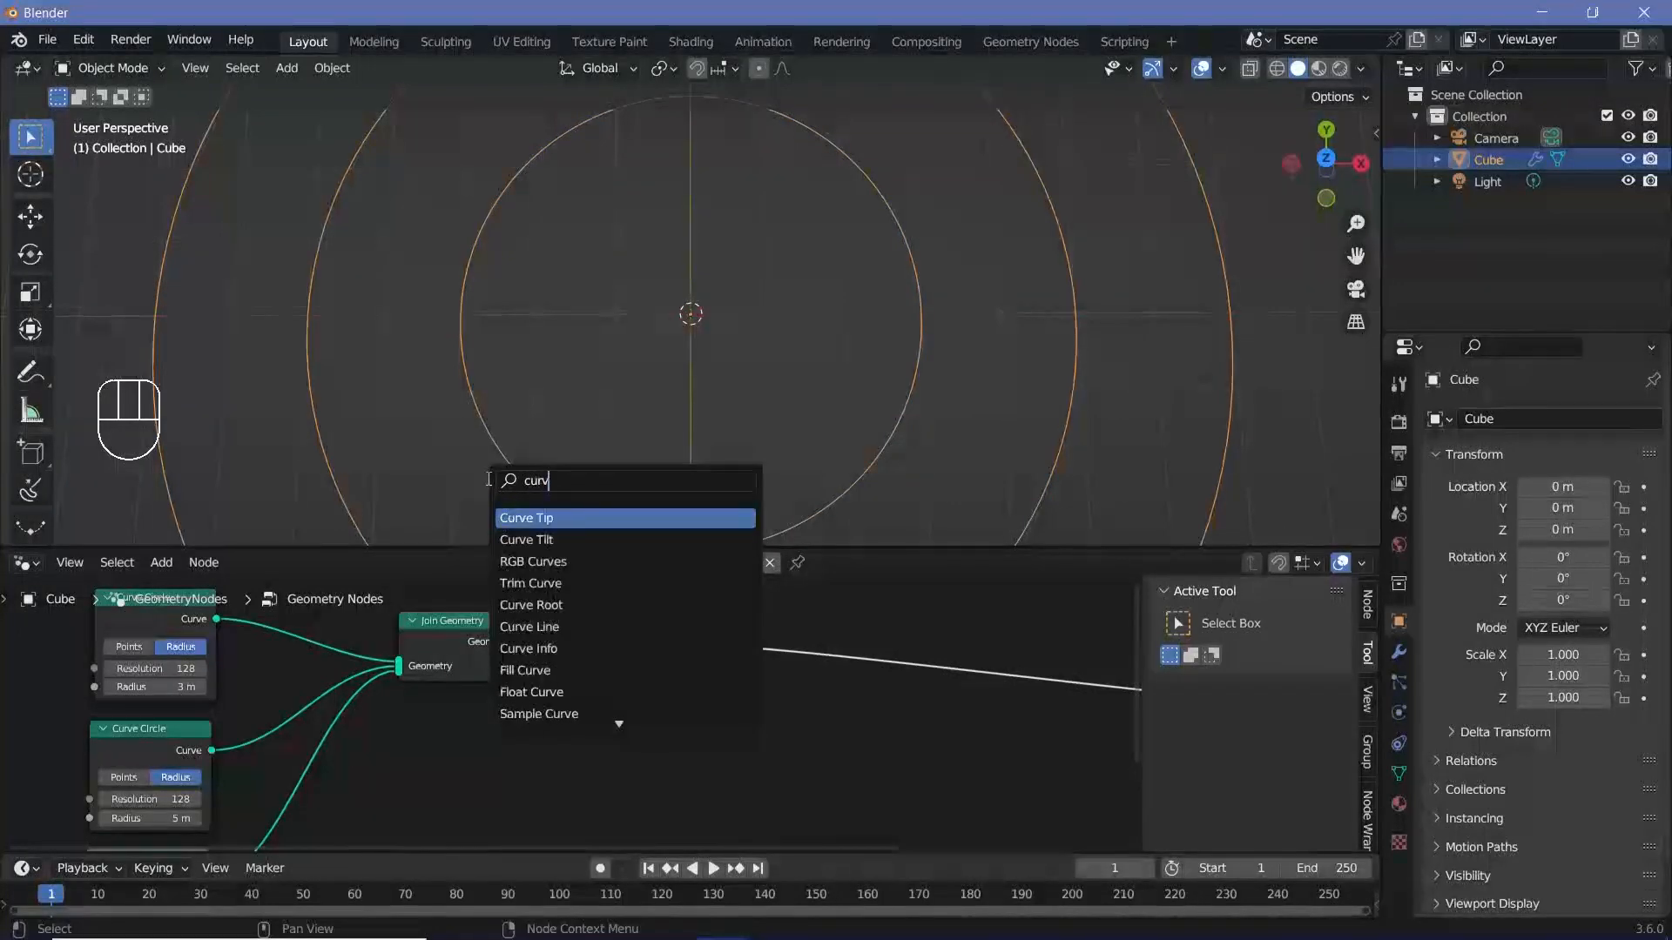
pyautogui.press('Return')
pyautogui.click(458, 757)
pyautogui.moveTo(523, 734); pyautogui.dragTo(597, 687)
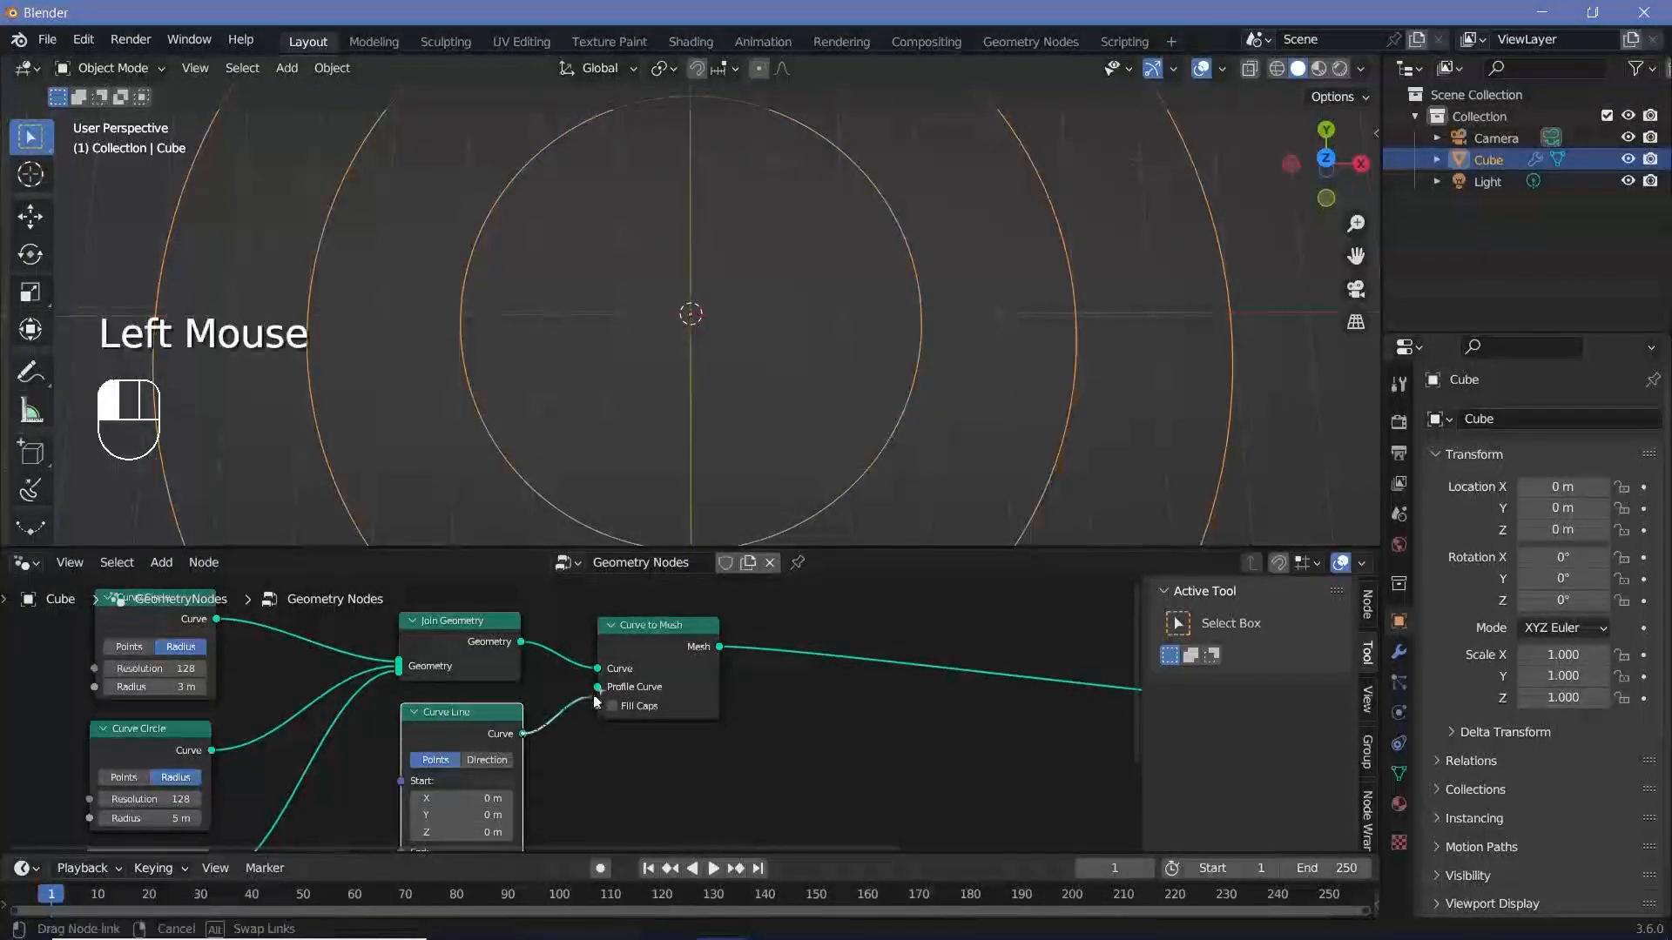
# Step: Set the Curve Line's end Z value to 2.2 m to widen the ring bands
pyautogui.scroll(-2, 728, 345)
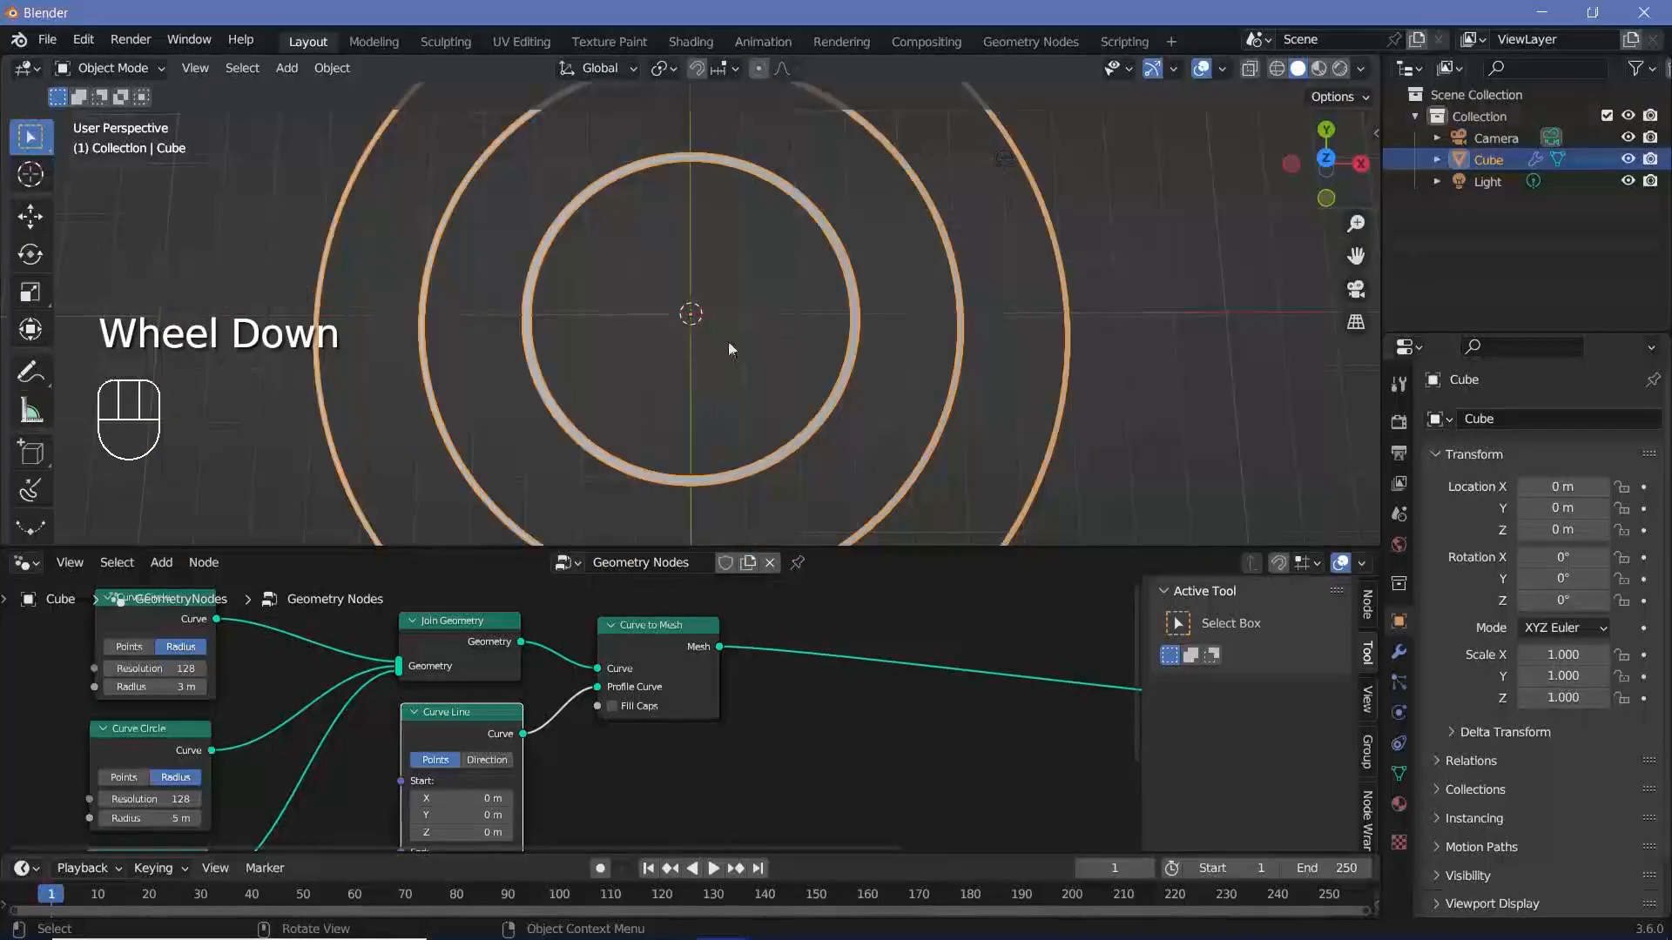
pyautogui.scroll(2, 697, 335)
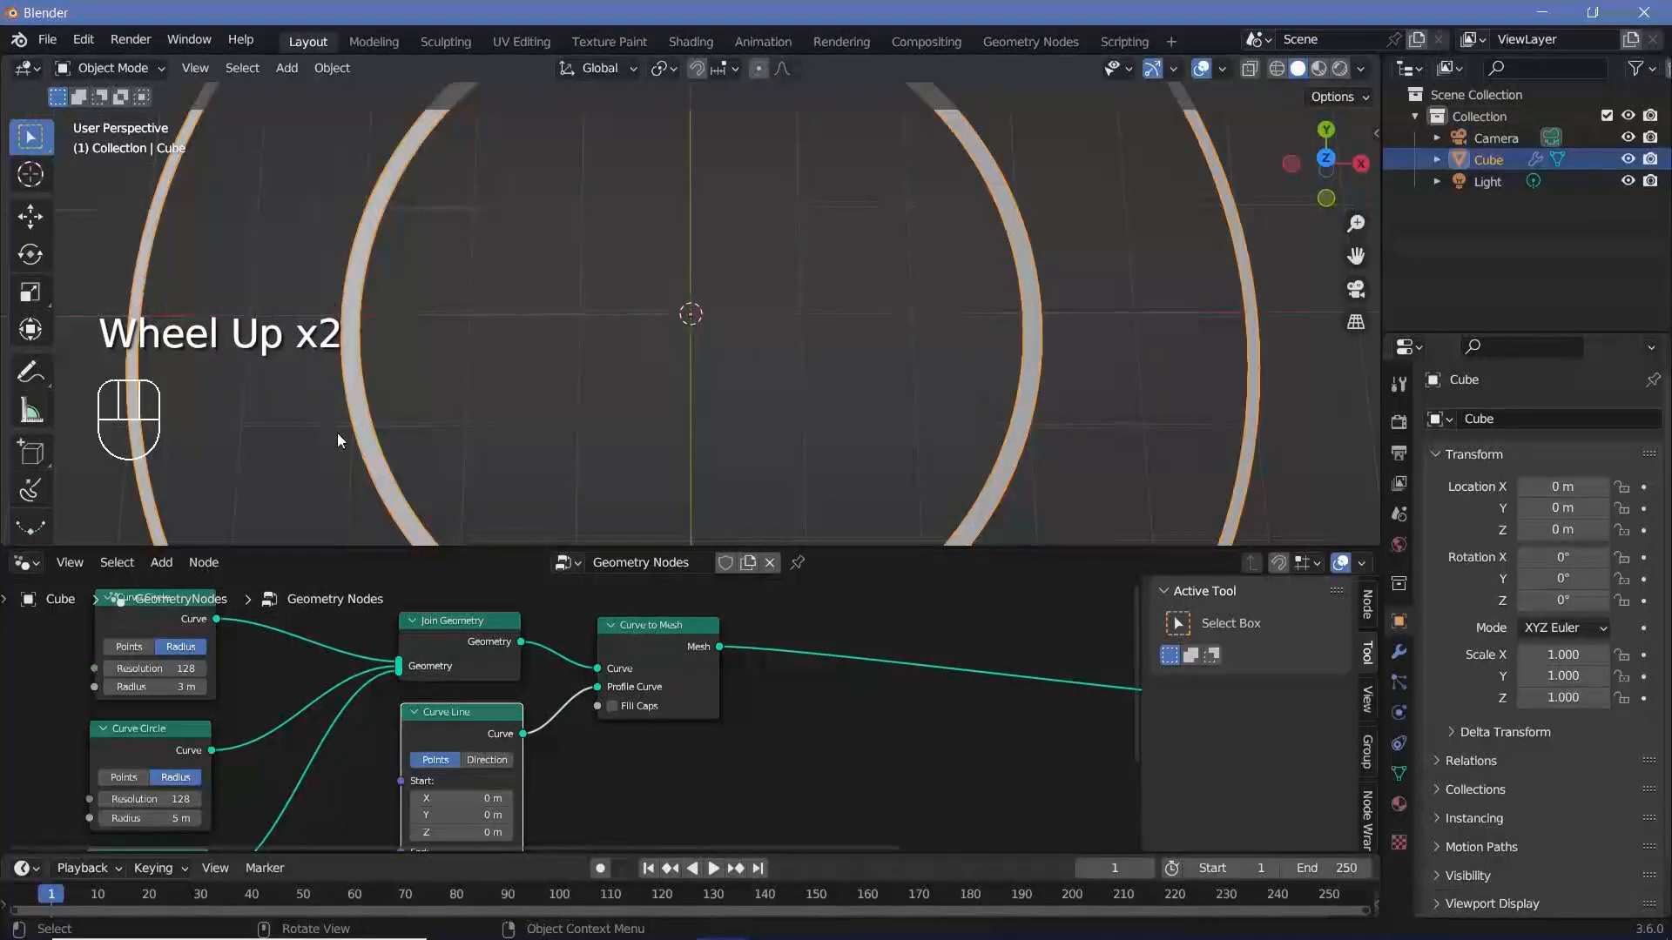
pyautogui.press('shift')
pyautogui.scroll(-1, 427, 349)
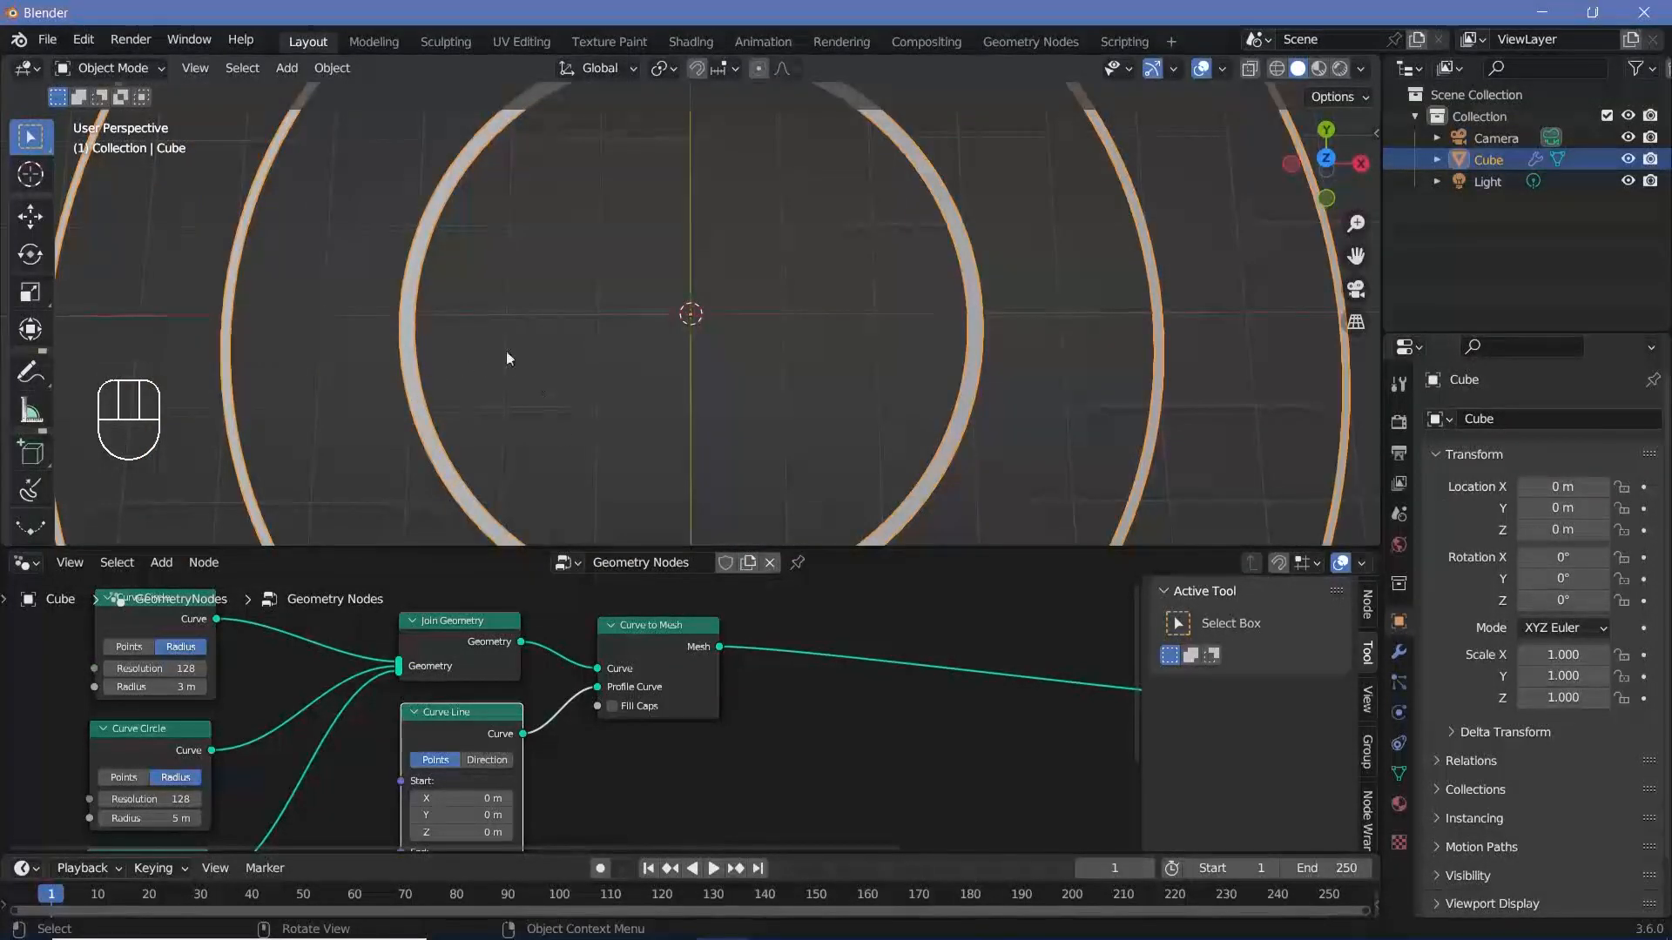
pyautogui.moveTo(685, 747); pyautogui.dragTo(597, 744, button='middle')
pyautogui.scroll(3, 597, 743)
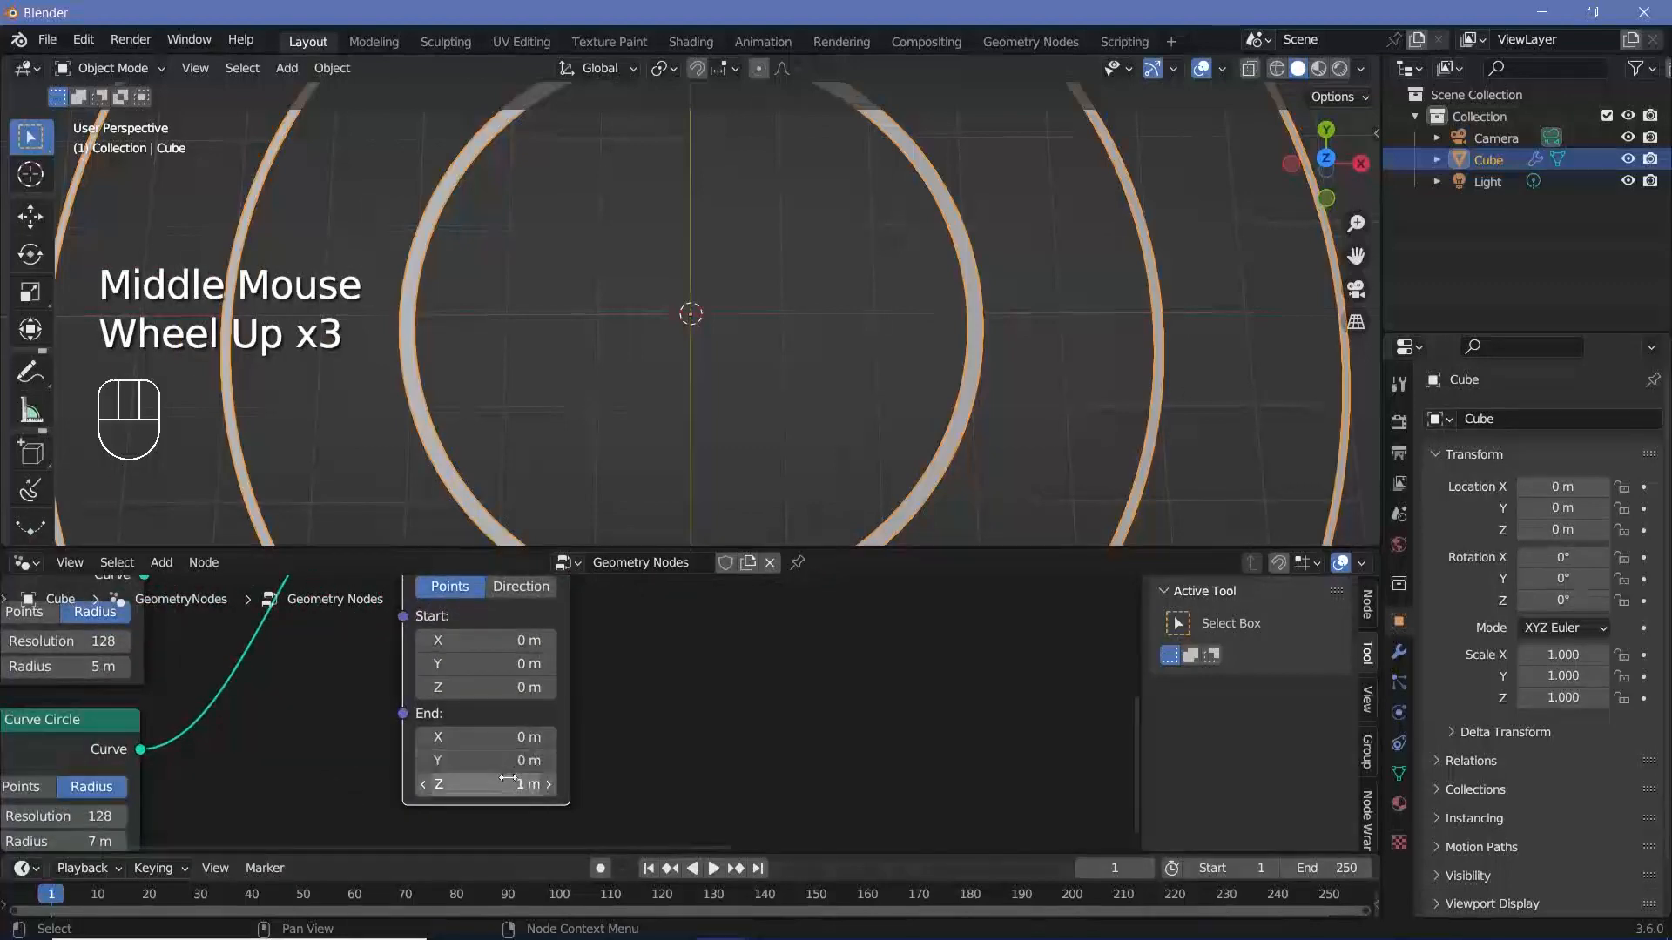
pyautogui.moveTo(502, 785); pyautogui.dragTo(557, 784)
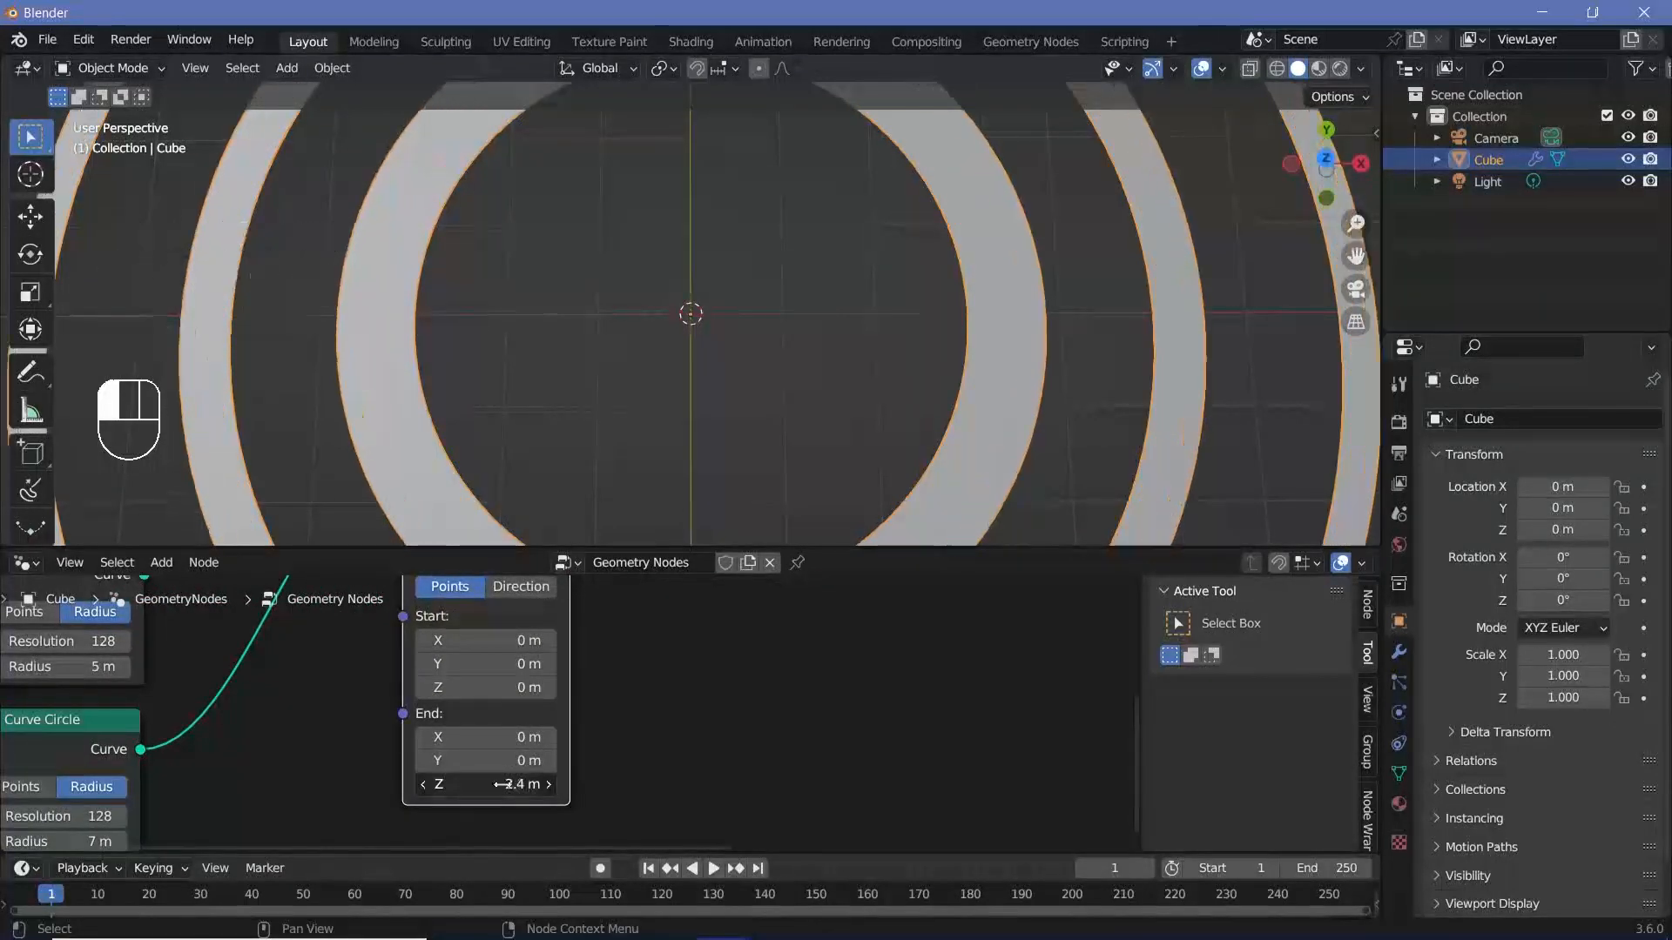
pyautogui.click(504, 785)
pyautogui.write('2.2')
pyautogui.press('Return')
# Step: Insert a Distribute Points on Faces node between Curve to Mesh and the Group Output
pyautogui.scroll(-4, 527, 493)
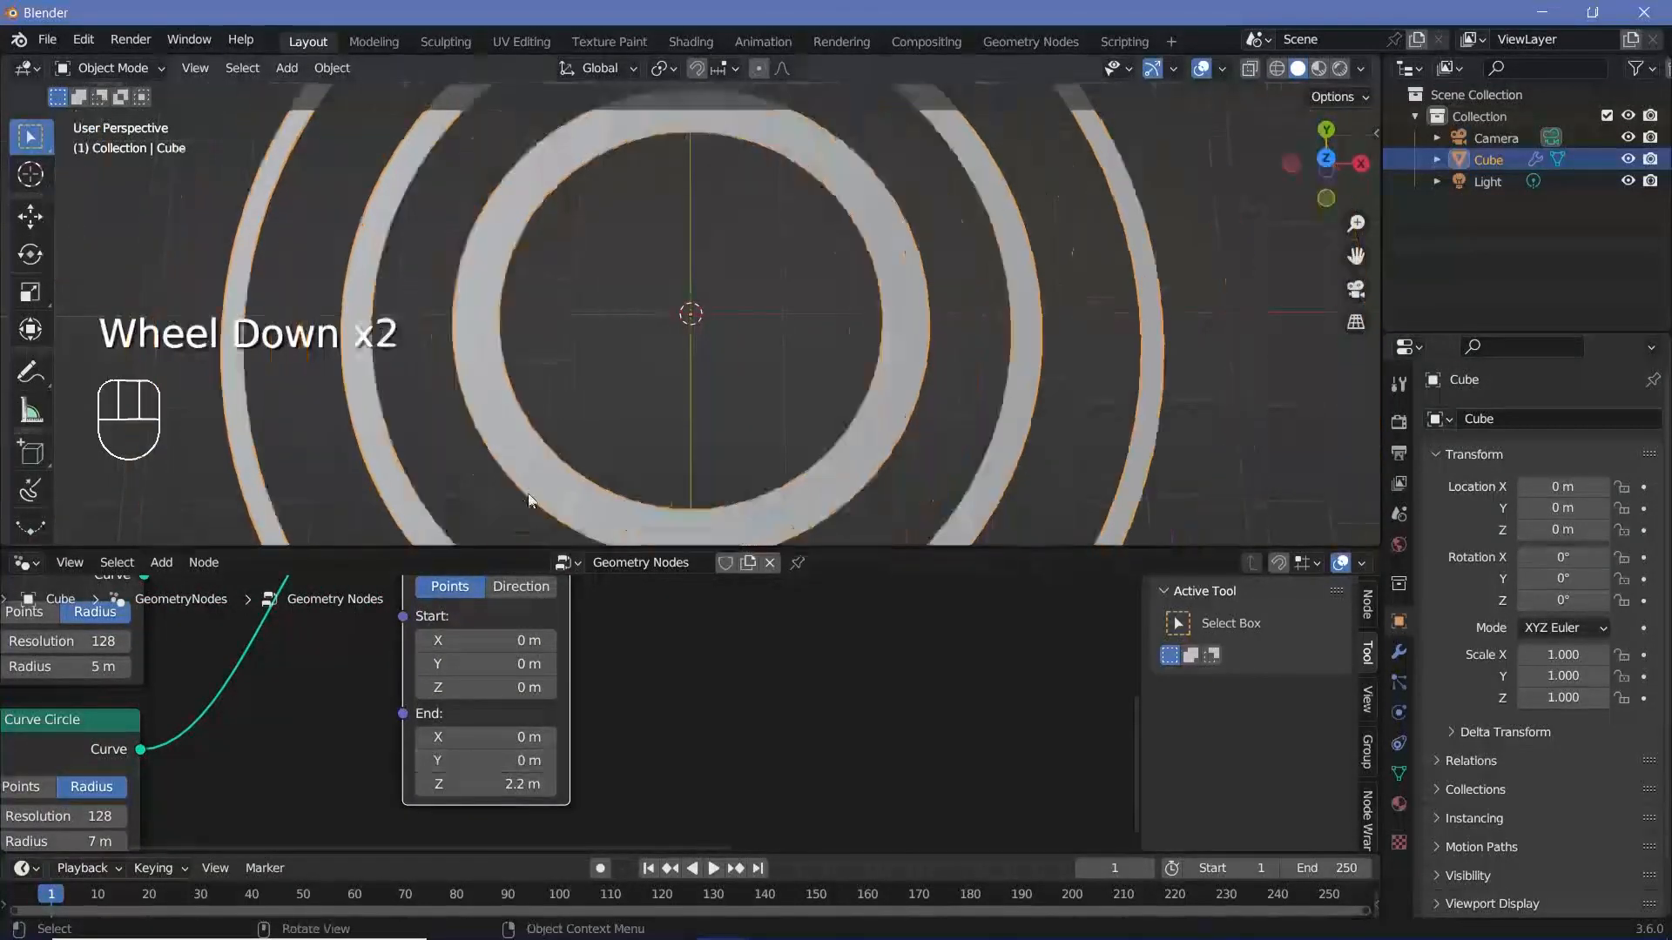
pyautogui.scroll(2, 446, 364)
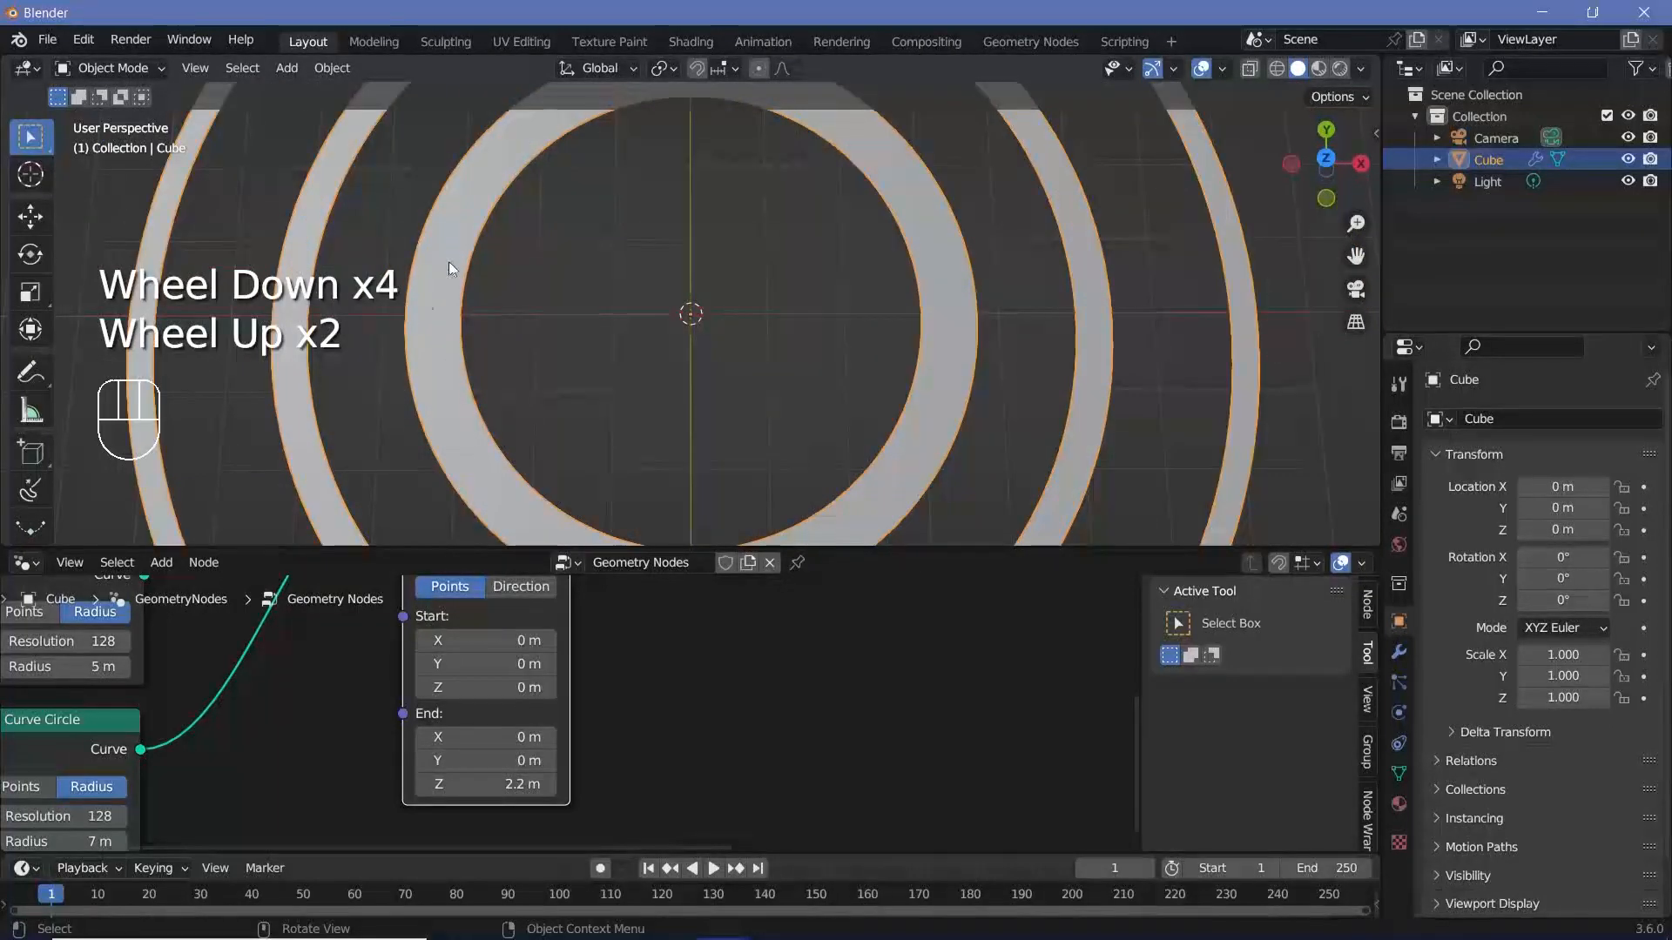
pyautogui.scroll(-2, 818, 627)
pyautogui.moveTo(780, 670); pyautogui.dragTo(609, 627, button='middle')
pyautogui.hotkey('shift', 'a')
pyautogui.click(512, 475)
pyautogui.write('dis')
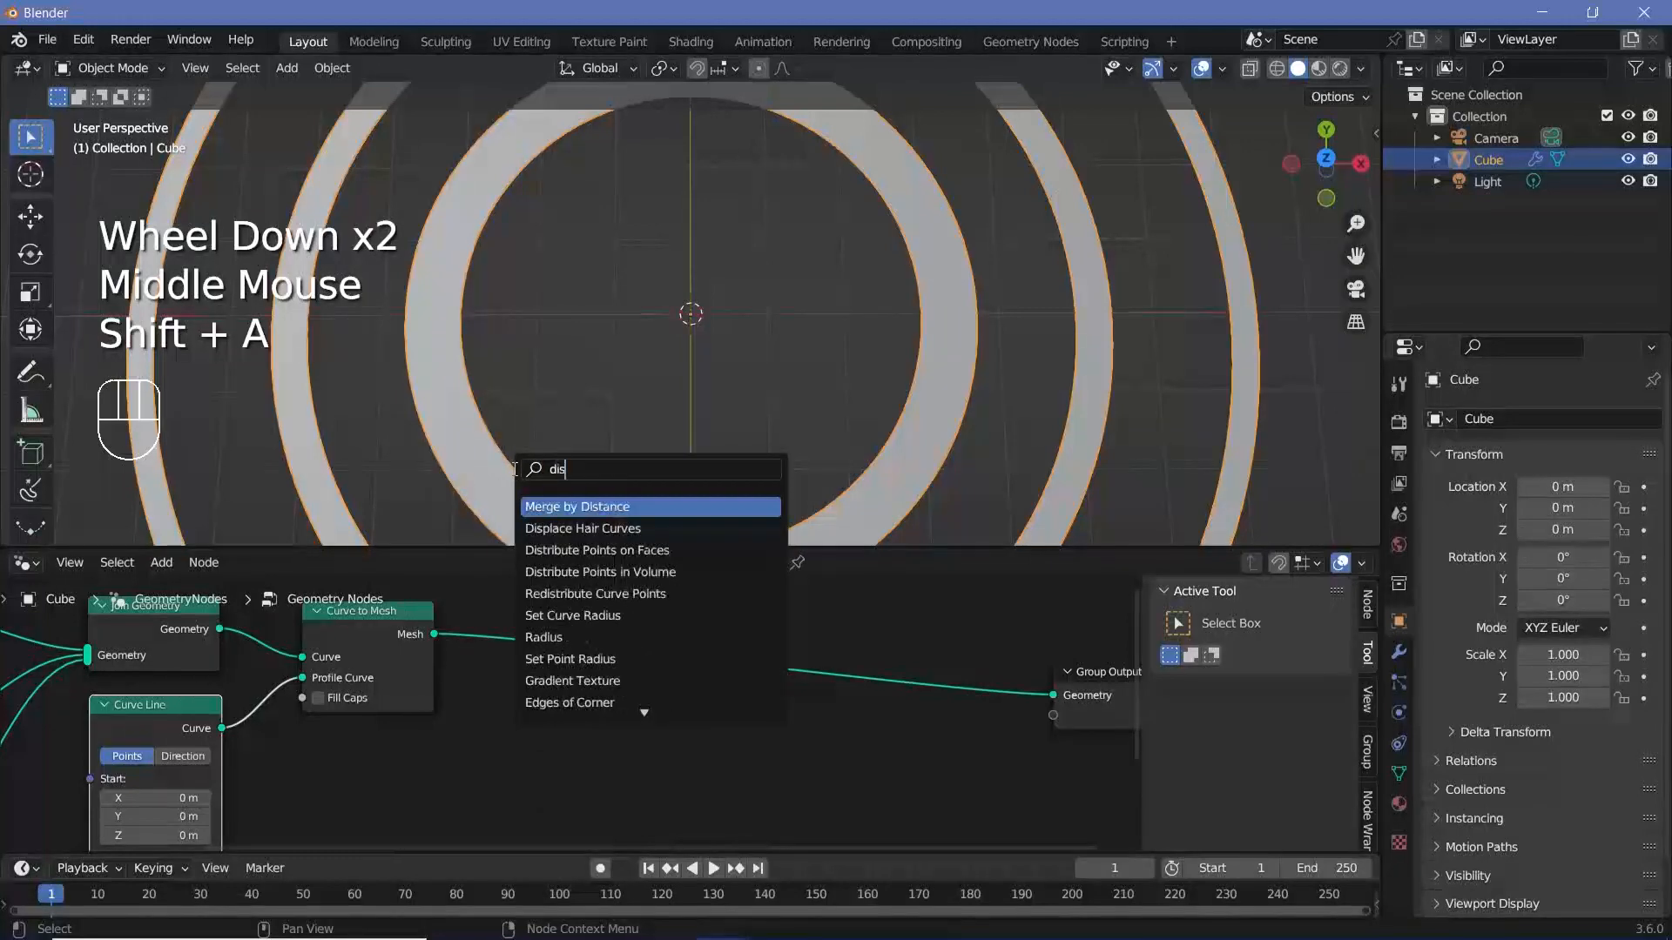
pyautogui.press('Down')
pyautogui.press('Down')
pyautogui.press('Return')
pyautogui.click(494, 665)
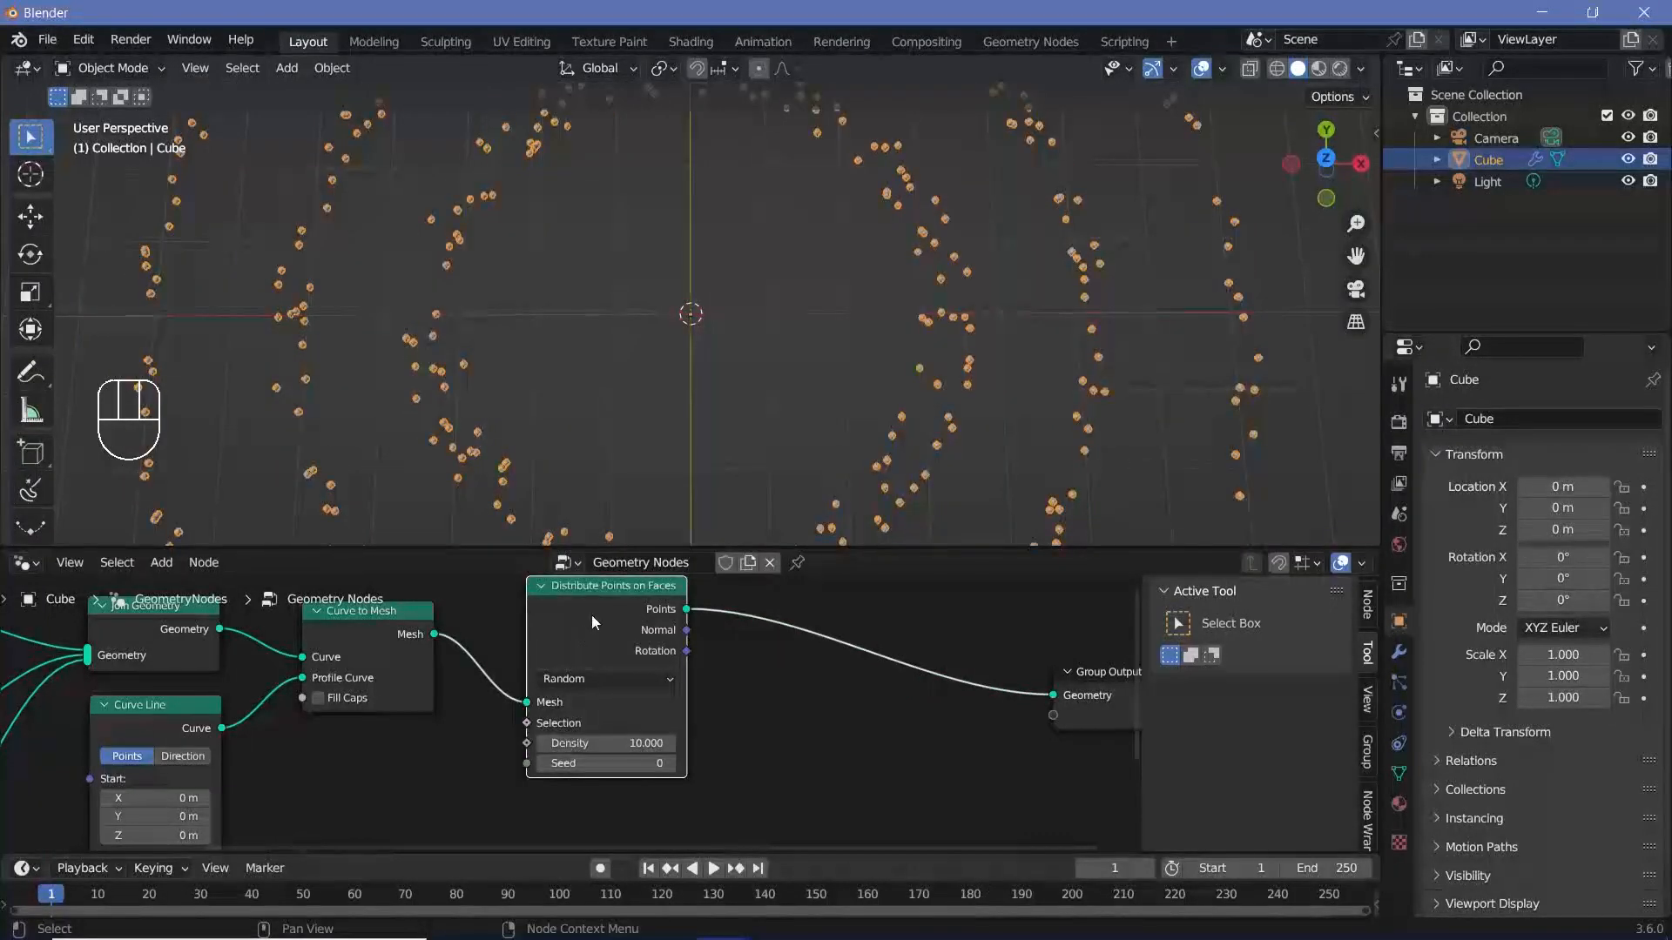
pyautogui.moveTo(592, 614); pyautogui.dragTo(573, 642)
# Step: Set the Distribute Points on Faces density to 5000
pyautogui.click(582, 770)
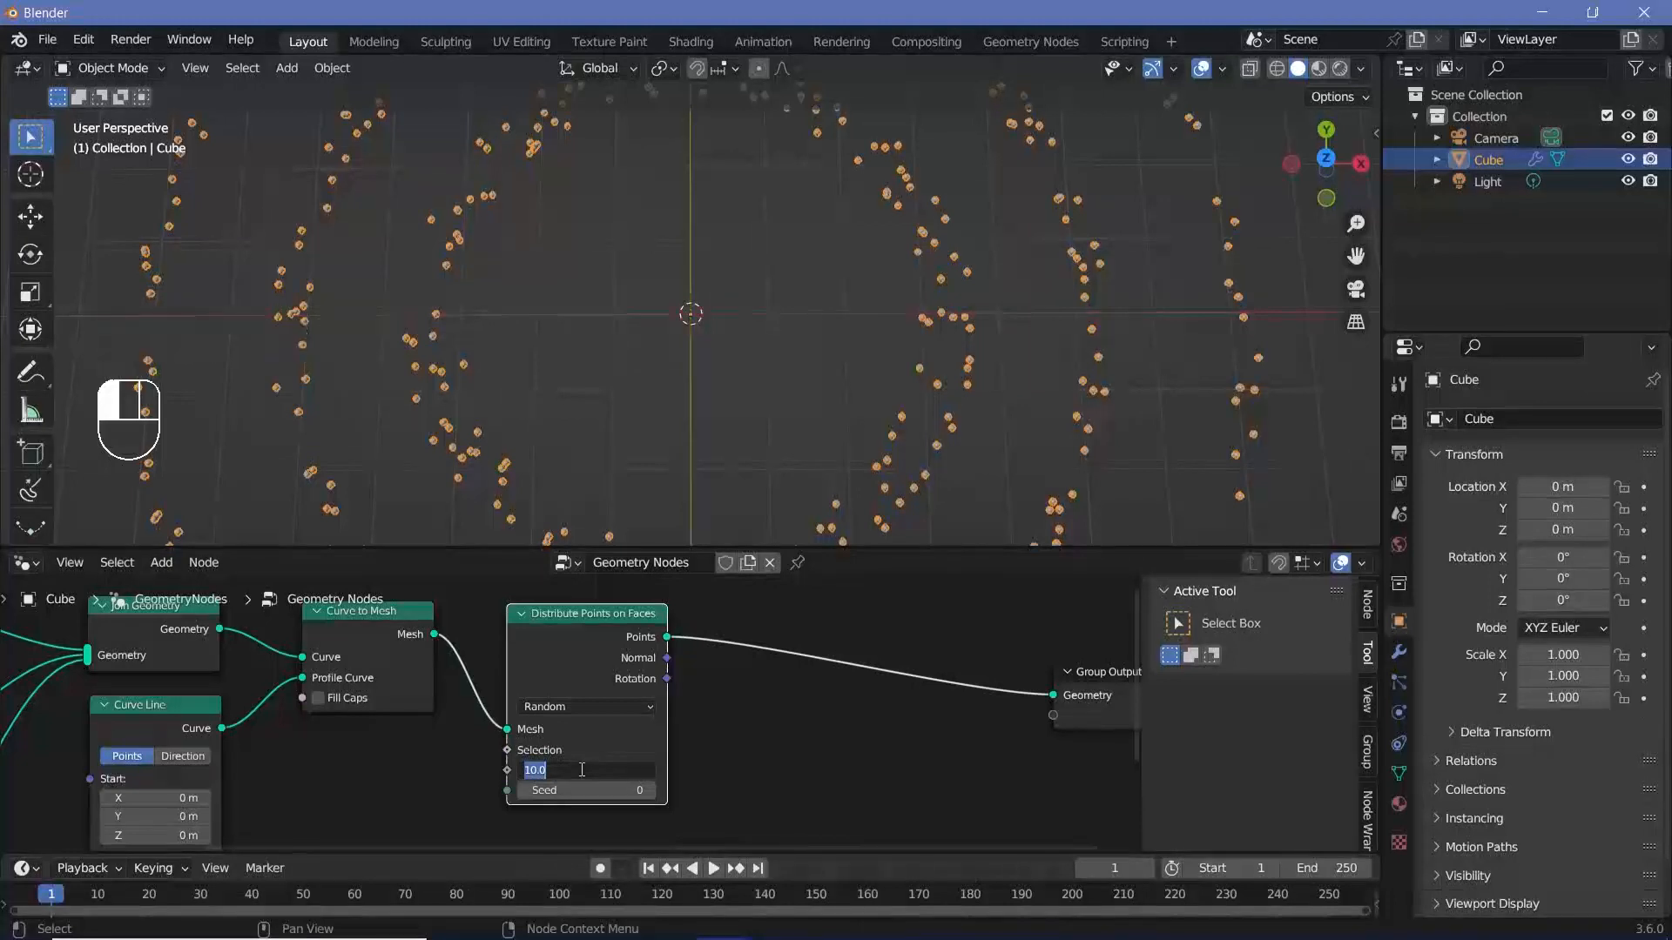
pyautogui.write('5000')
pyautogui.press('Return')
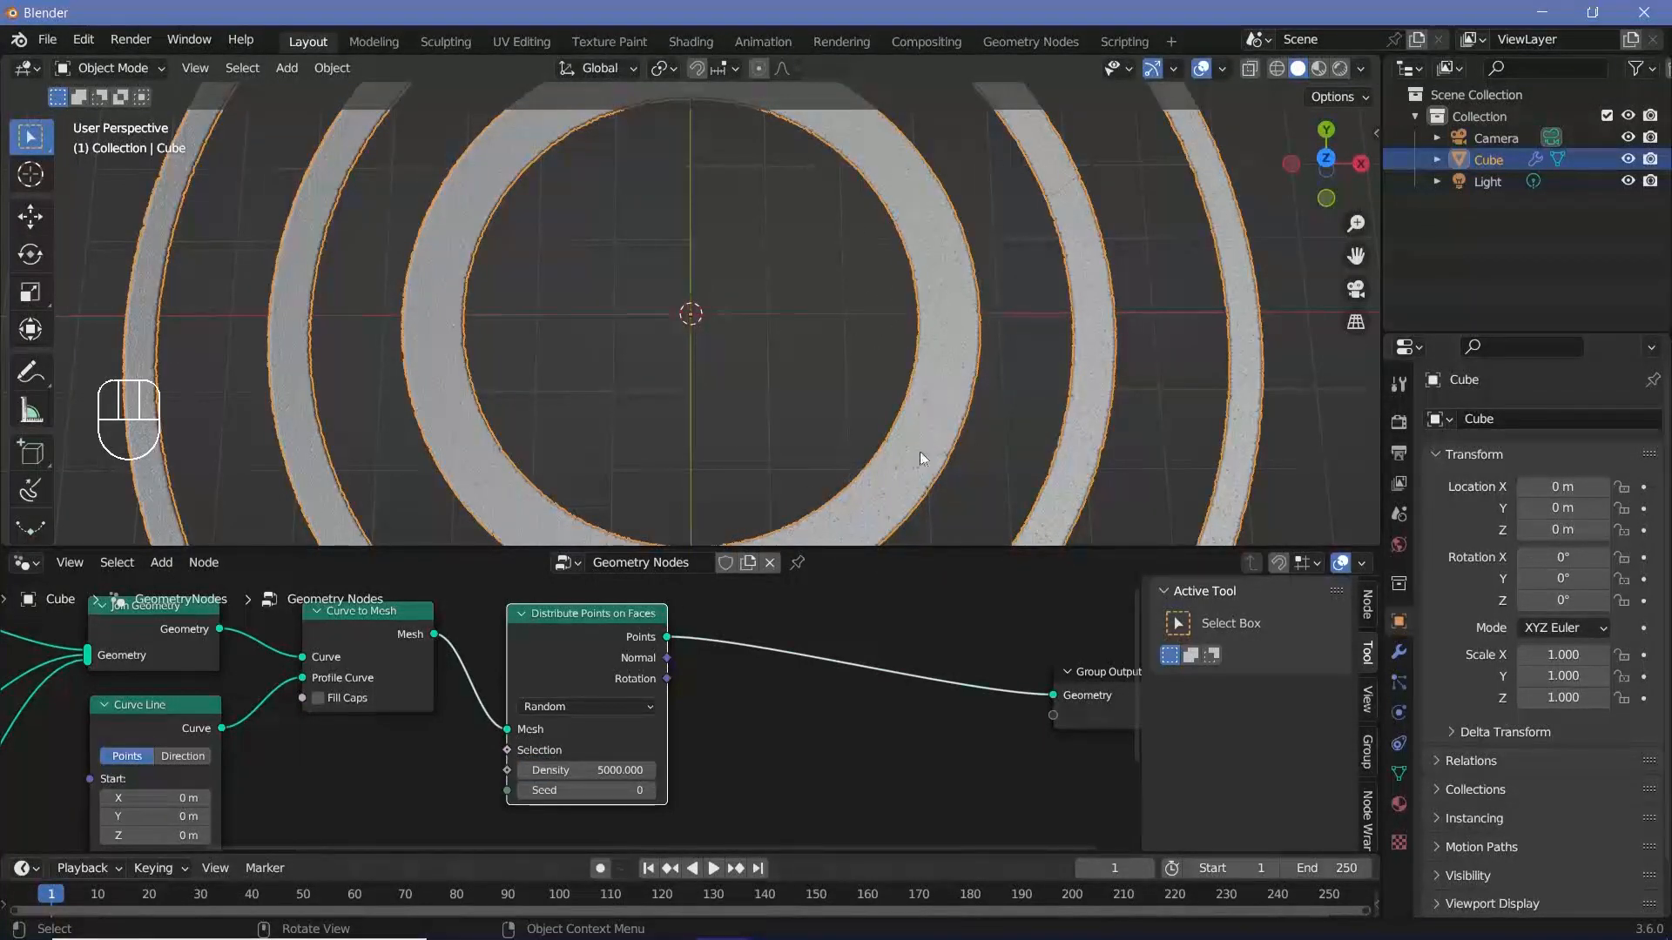
# Step: Move the Group Output farther along and insert a Set Position node between Distribute Points on Faces and it
pyautogui.moveTo(799, 679); pyautogui.dragTo(453, 673, button='middle')
pyautogui.moveTo(808, 690); pyautogui.dragTo(939, 637)
pyautogui.moveTo(791, 712); pyautogui.dragTo(993, 782, button='middle')
pyautogui.scroll(2, 772, 739)
pyautogui.hotkey('shift', 'a')
pyautogui.write('se')
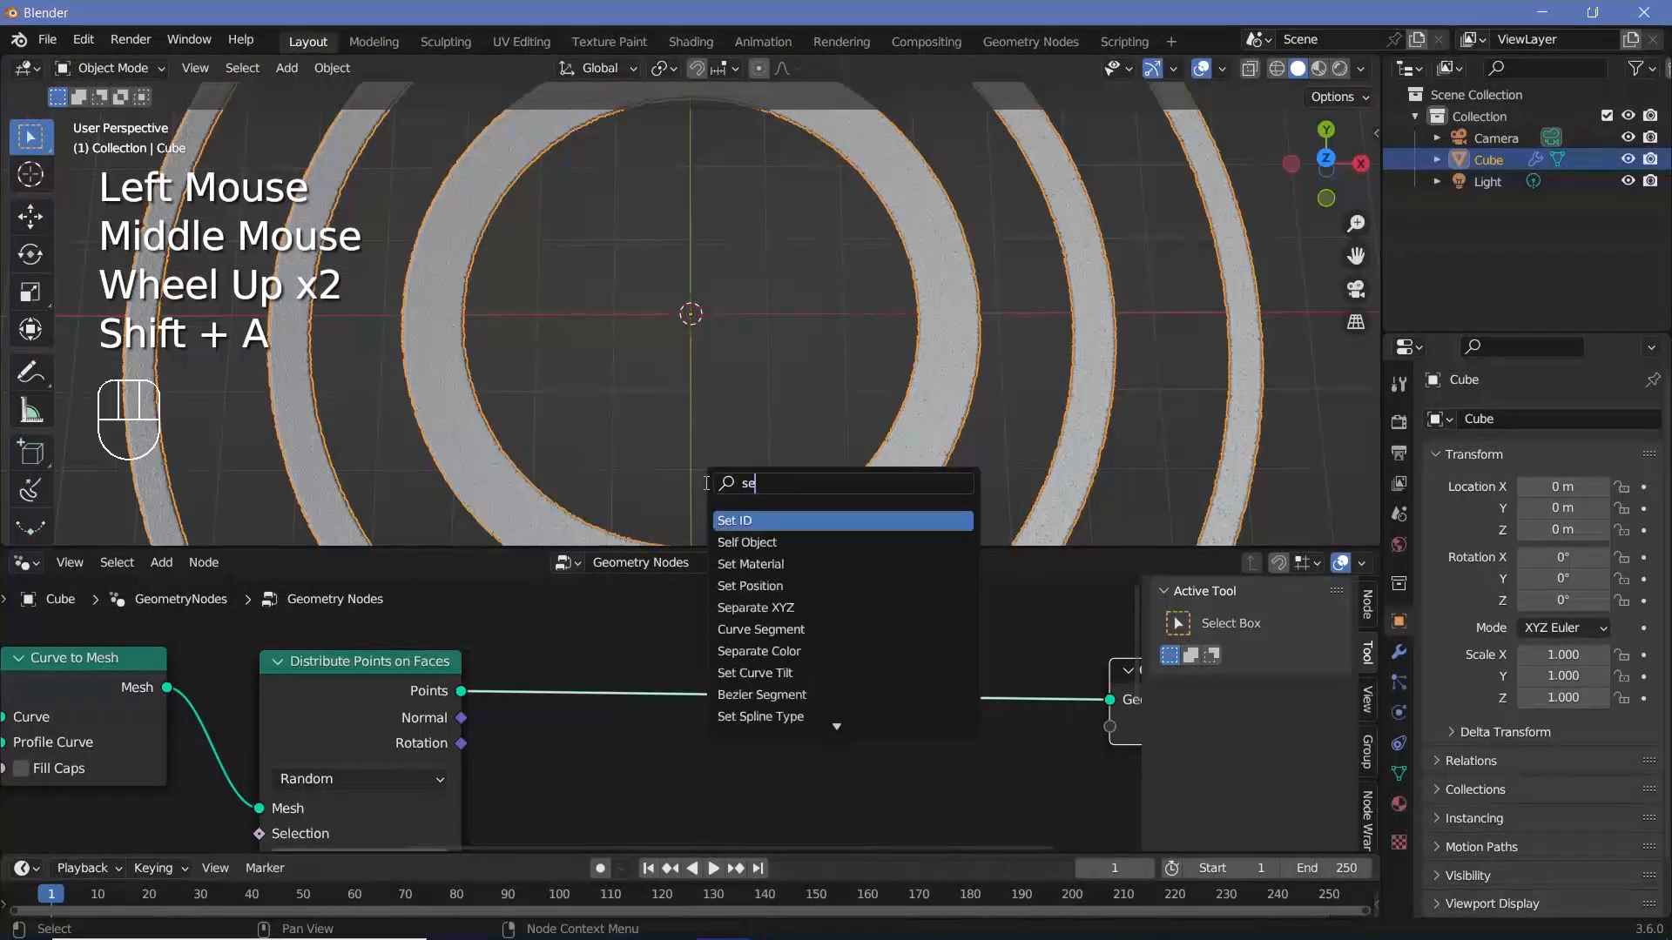
pyautogui.write('t pos')
pyautogui.press('Return')
pyautogui.click(638, 707)
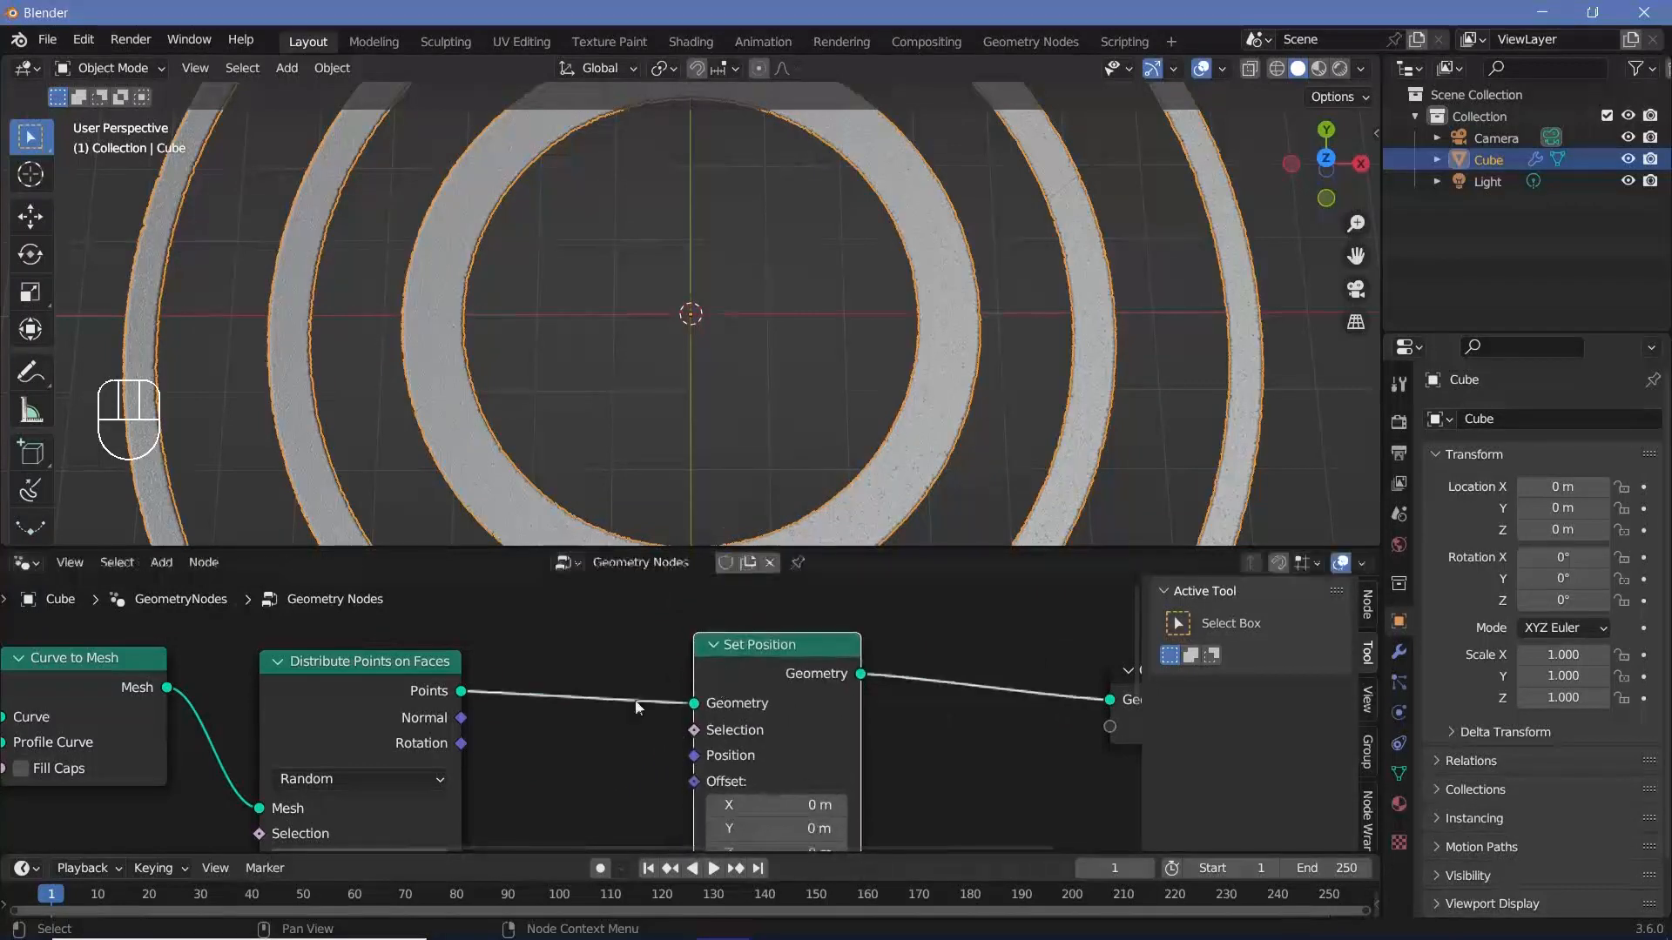
# Step: Add a Noise Texture node below the Distribute Points on Faces node
pyautogui.click(754, 665)
pyautogui.moveTo(754, 665); pyautogui.dragTo(843, 580, button='middle')
pyautogui.click(703, 766)
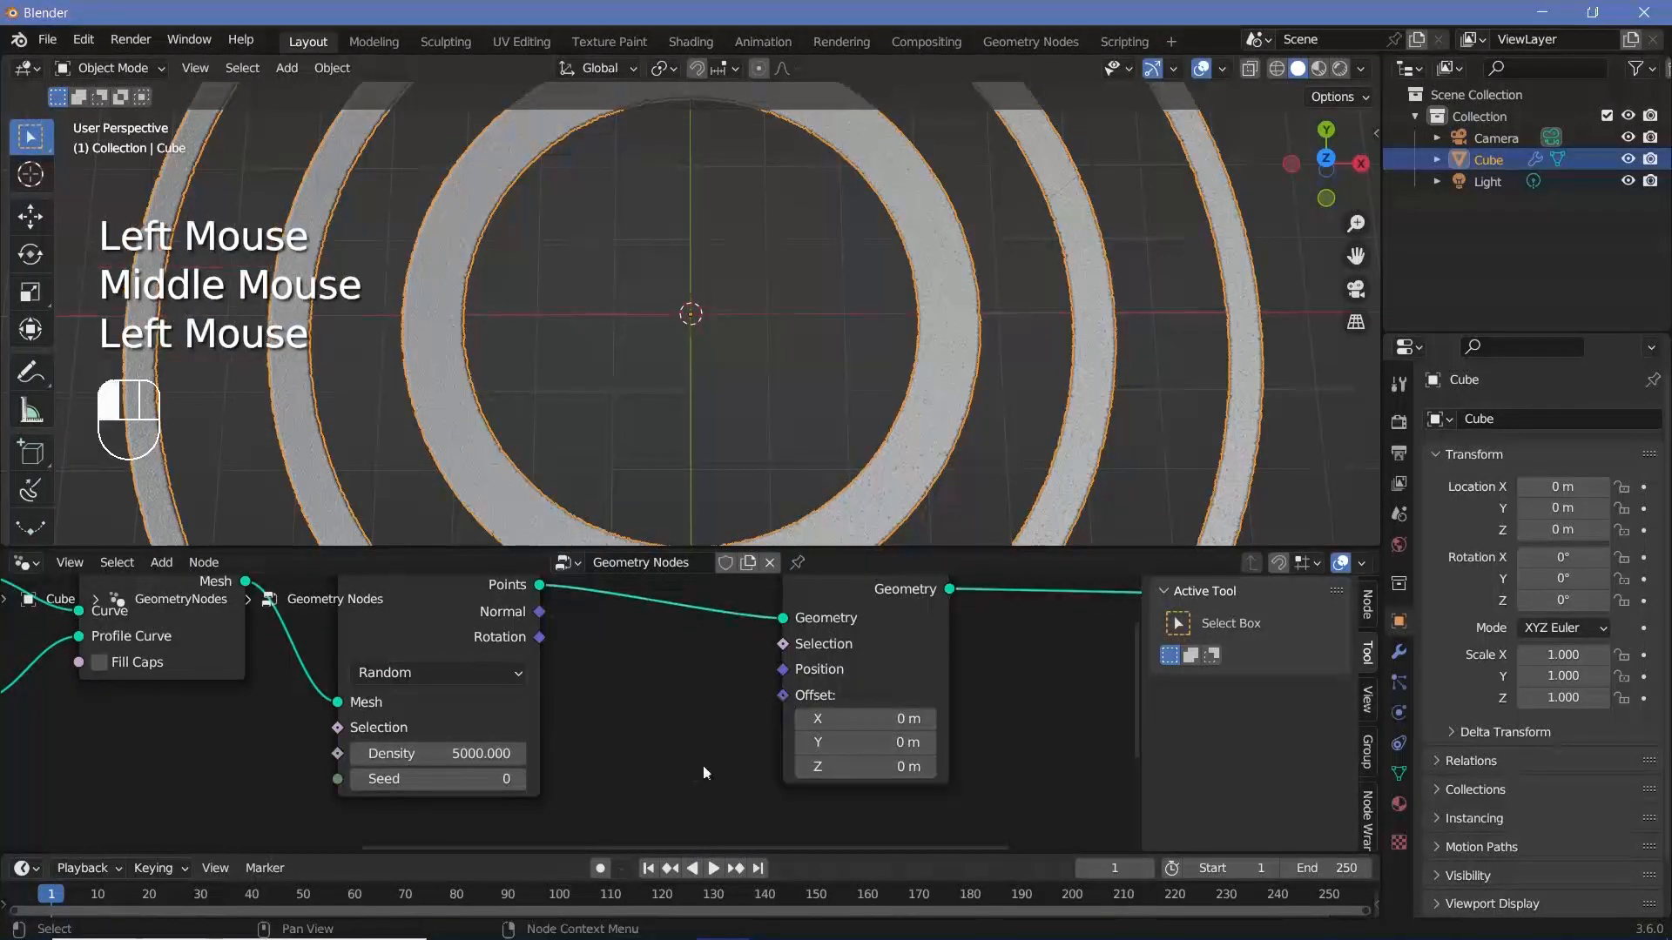
pyautogui.moveTo(637, 830); pyautogui.dragTo(733, 712, button='middle')
pyautogui.hotkey('shift', 'a')
pyautogui.click(682, 479)
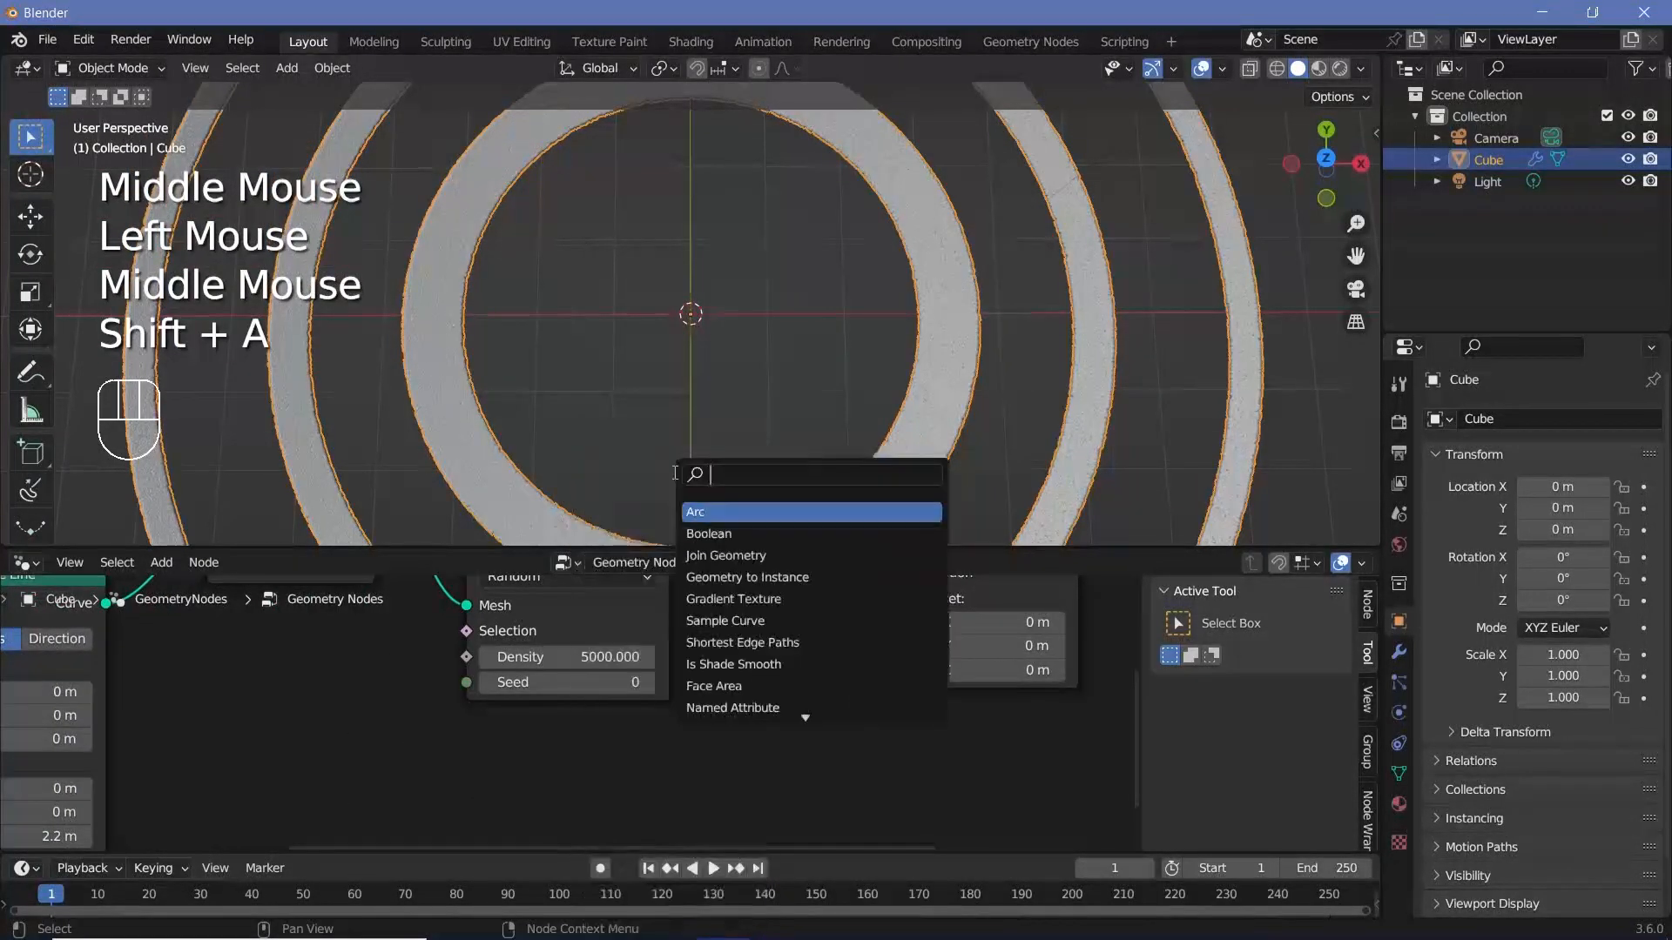
pyautogui.write('noise')
pyautogui.press('Return')
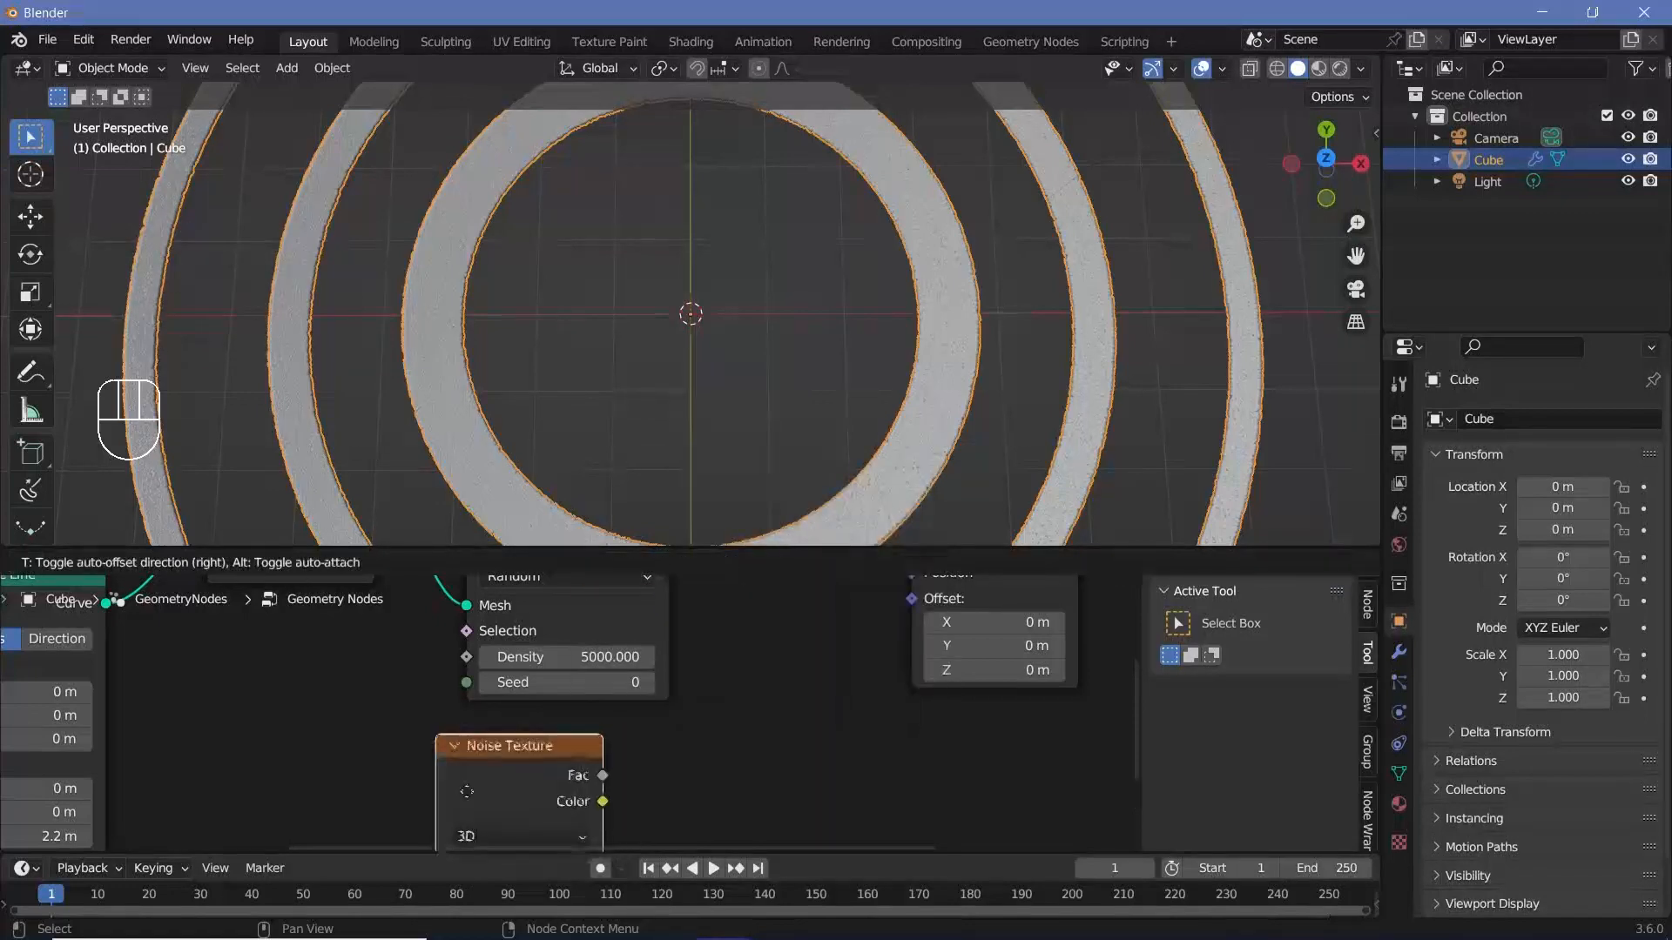
pyautogui.click(428, 791)
pyautogui.moveTo(428, 791); pyautogui.dragTo(446, 702, button='middle')
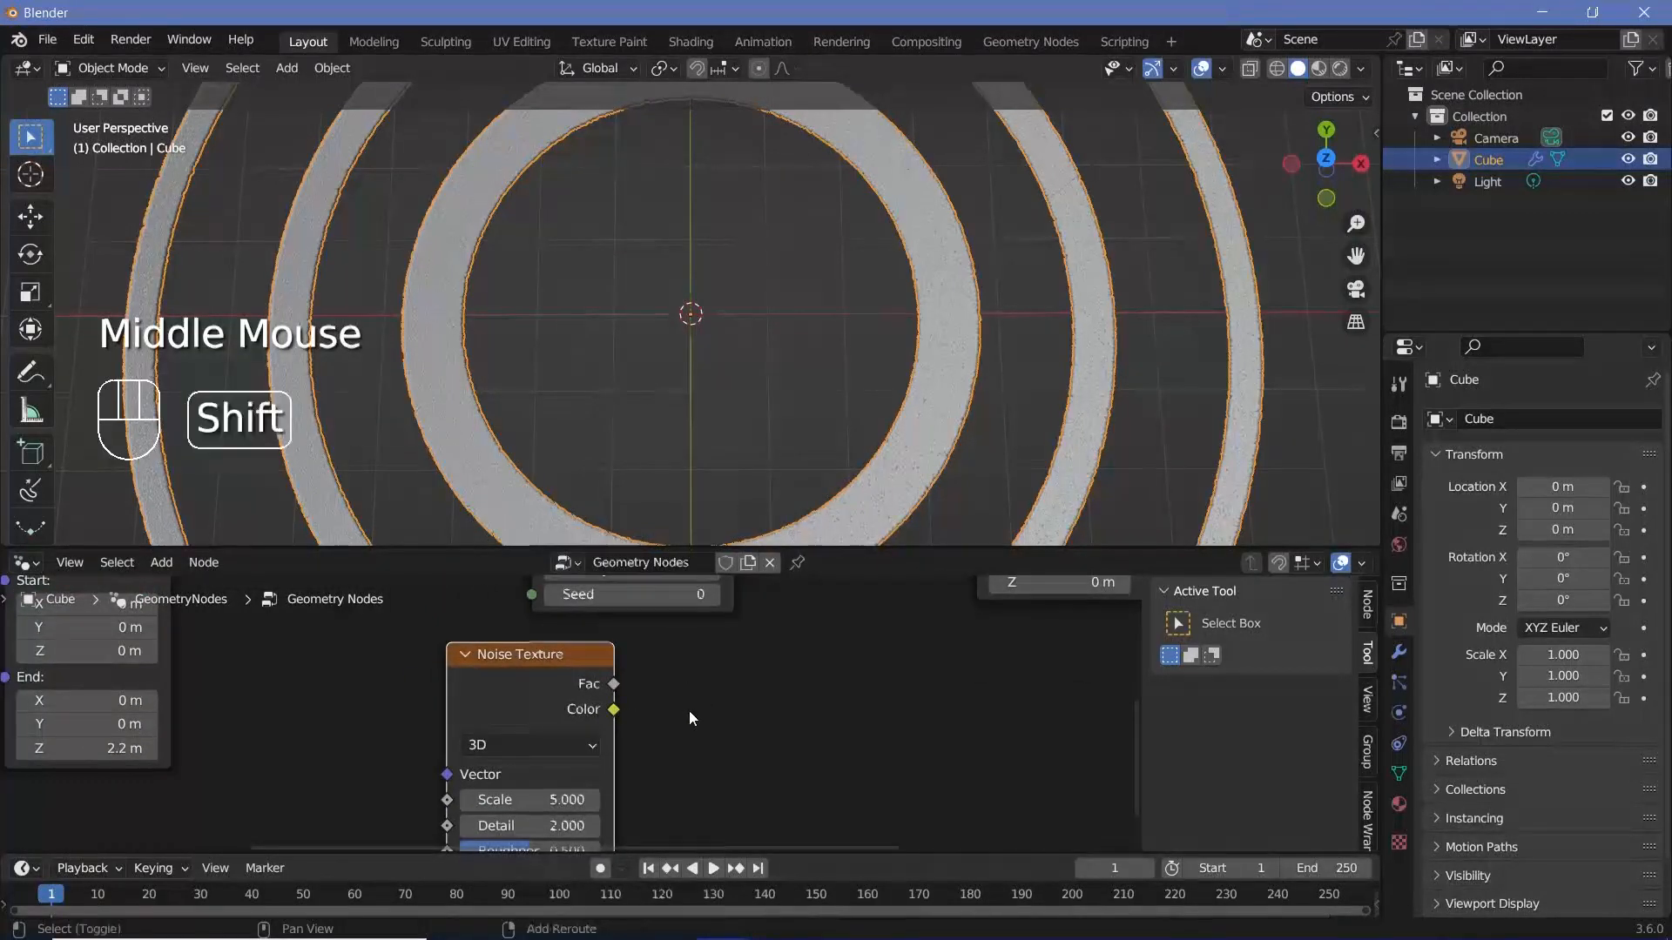
# Step: Add a Vector Math node beside the Noise Texture and set its operation to Subtract
pyautogui.hotkey('shift', 'a')
pyautogui.click(665, 478)
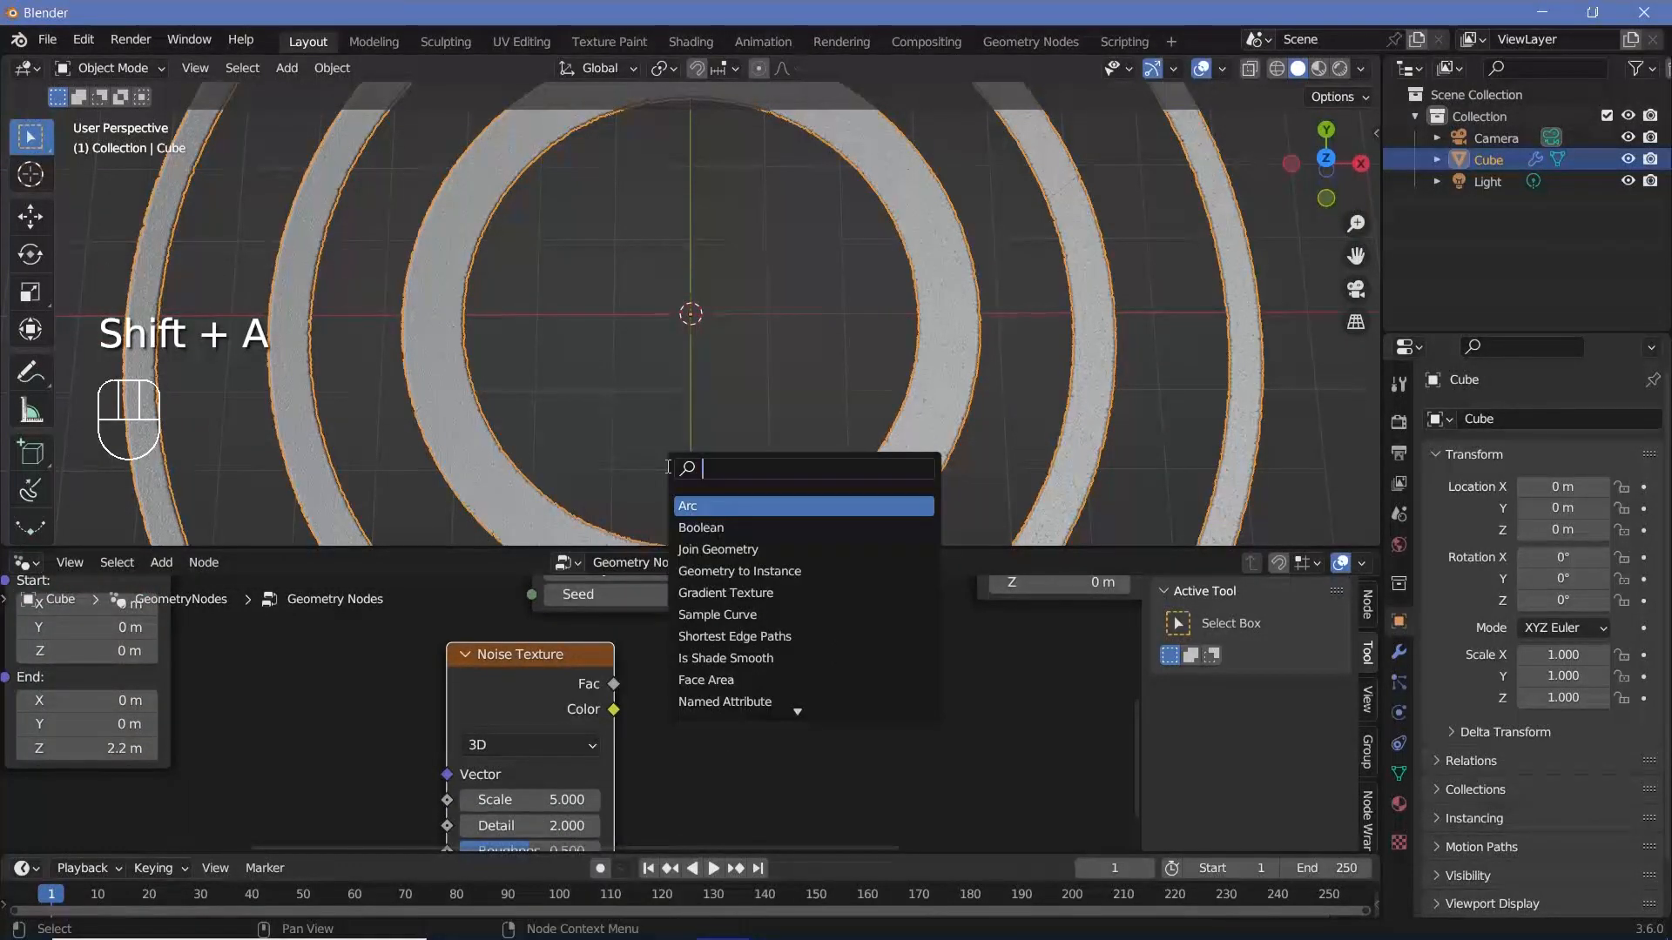
pyautogui.write('vecto')
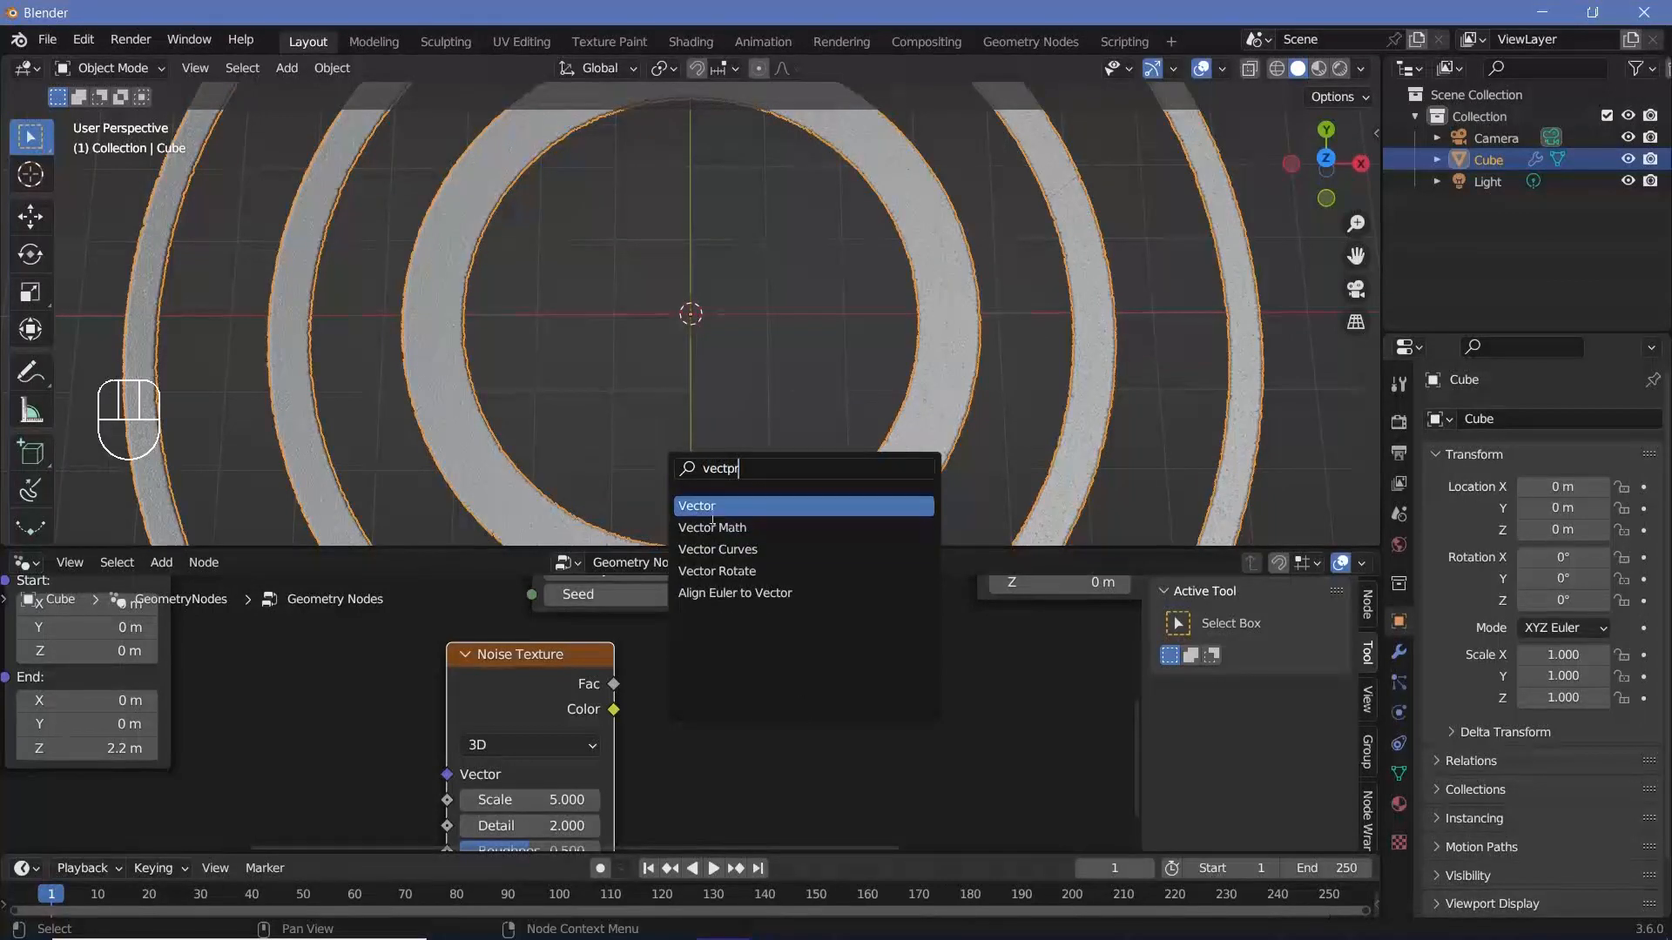
pyautogui.click(713, 527)
pyautogui.click(746, 700)
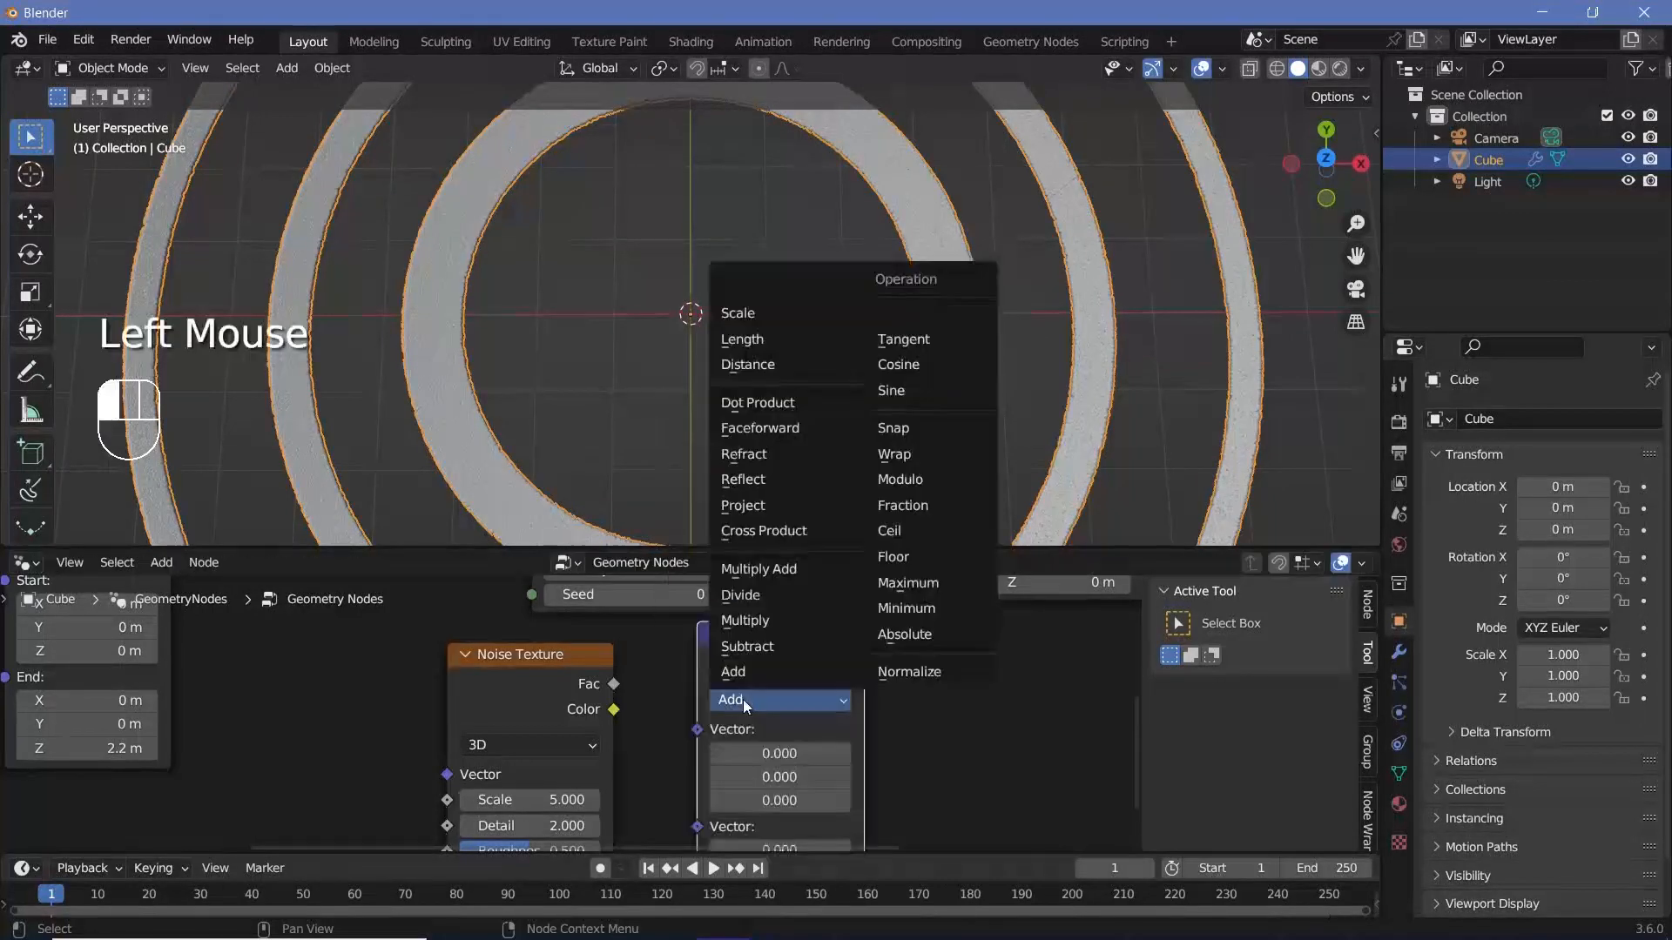
pyautogui.click(767, 646)
# Step: Set all three components of the Subtract node's second vector to 0.5
pyautogui.moveTo(766, 646); pyautogui.dragTo(674, 857, button='middle')
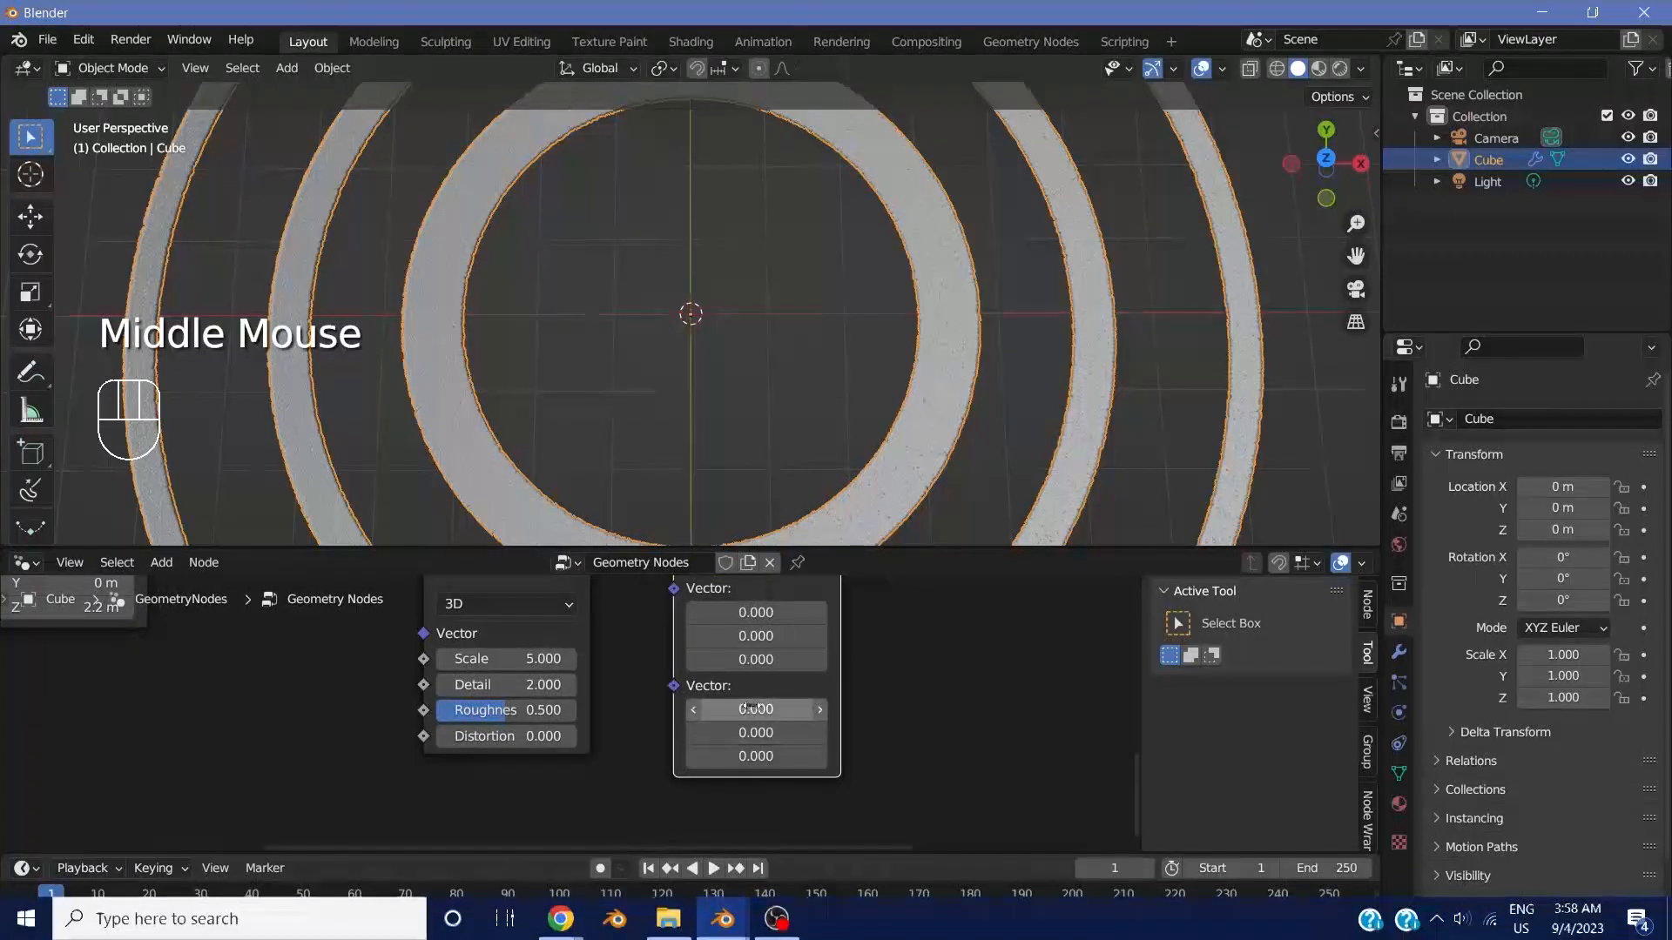
pyautogui.moveTo(756, 708); pyautogui.dragTo(756, 756)
pyautogui.write('0.5')
pyautogui.press('Return')
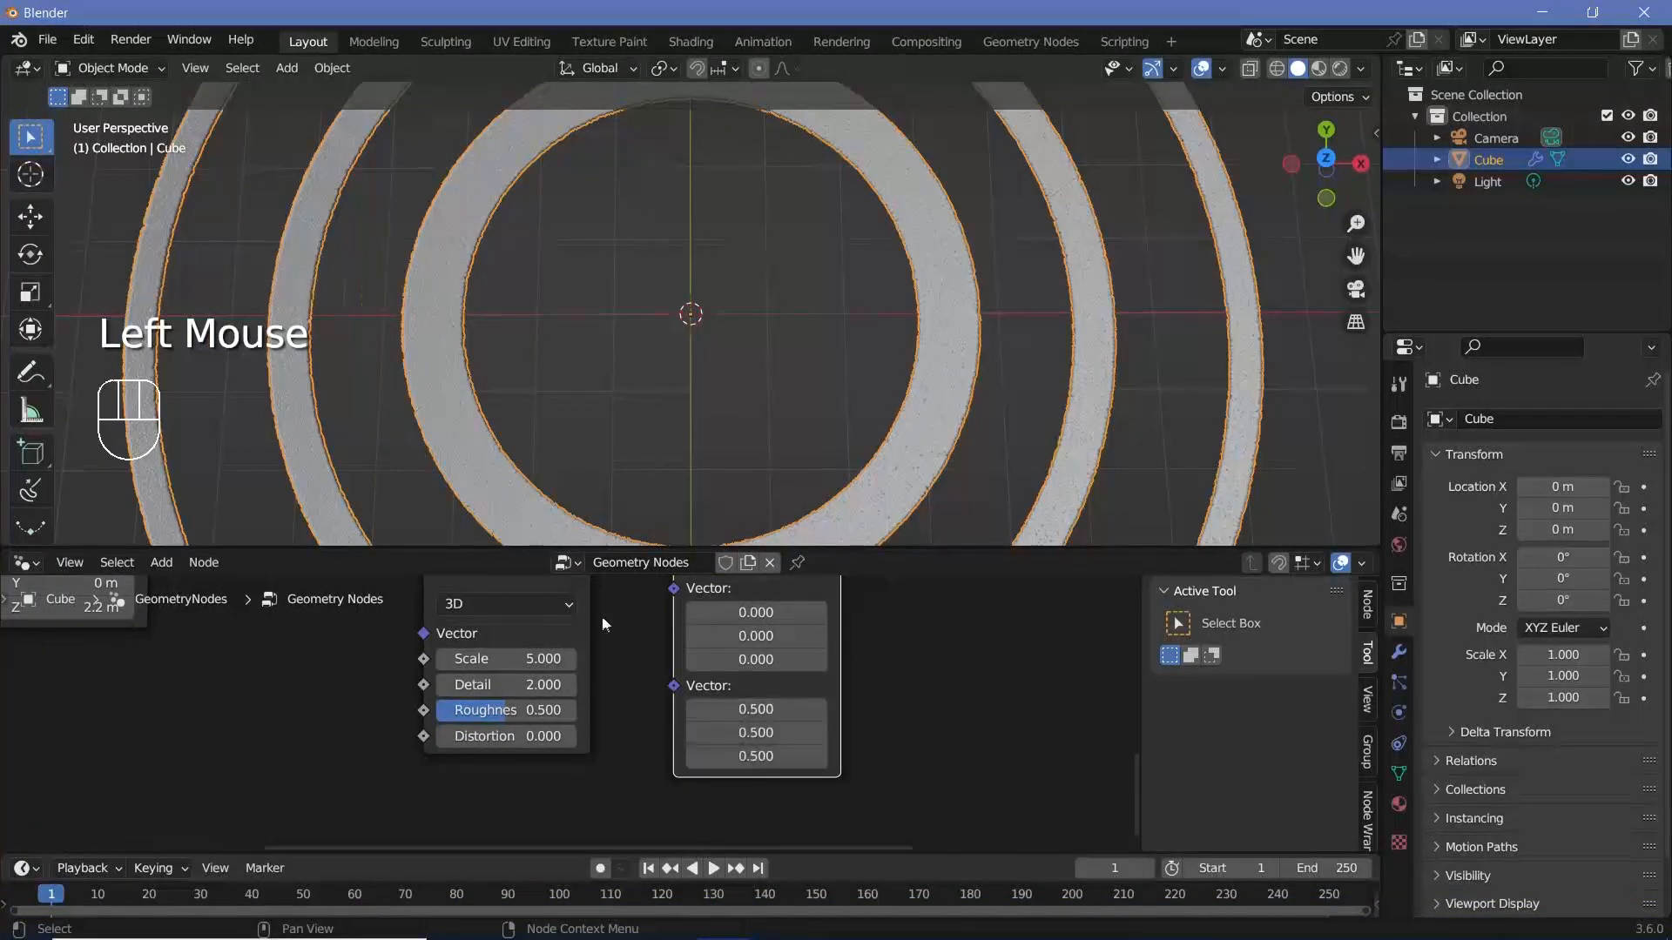
# Step: Link the Noise Texture's Color to the Subtract node's first vector and place the two nodes close together
pyautogui.moveTo(575, 603); pyautogui.dragTo(564, 741, button='middle')
pyautogui.moveTo(582, 712); pyautogui.dragTo(663, 729)
pyautogui.moveTo(751, 663); pyautogui.dragTo(681, 685)
pyautogui.scroll(-2, 522, 701)
pyautogui.moveTo(438, 670); pyautogui.dragTo(628, 764)
pyautogui.moveTo(630, 685); pyautogui.dragTo(529, 697)
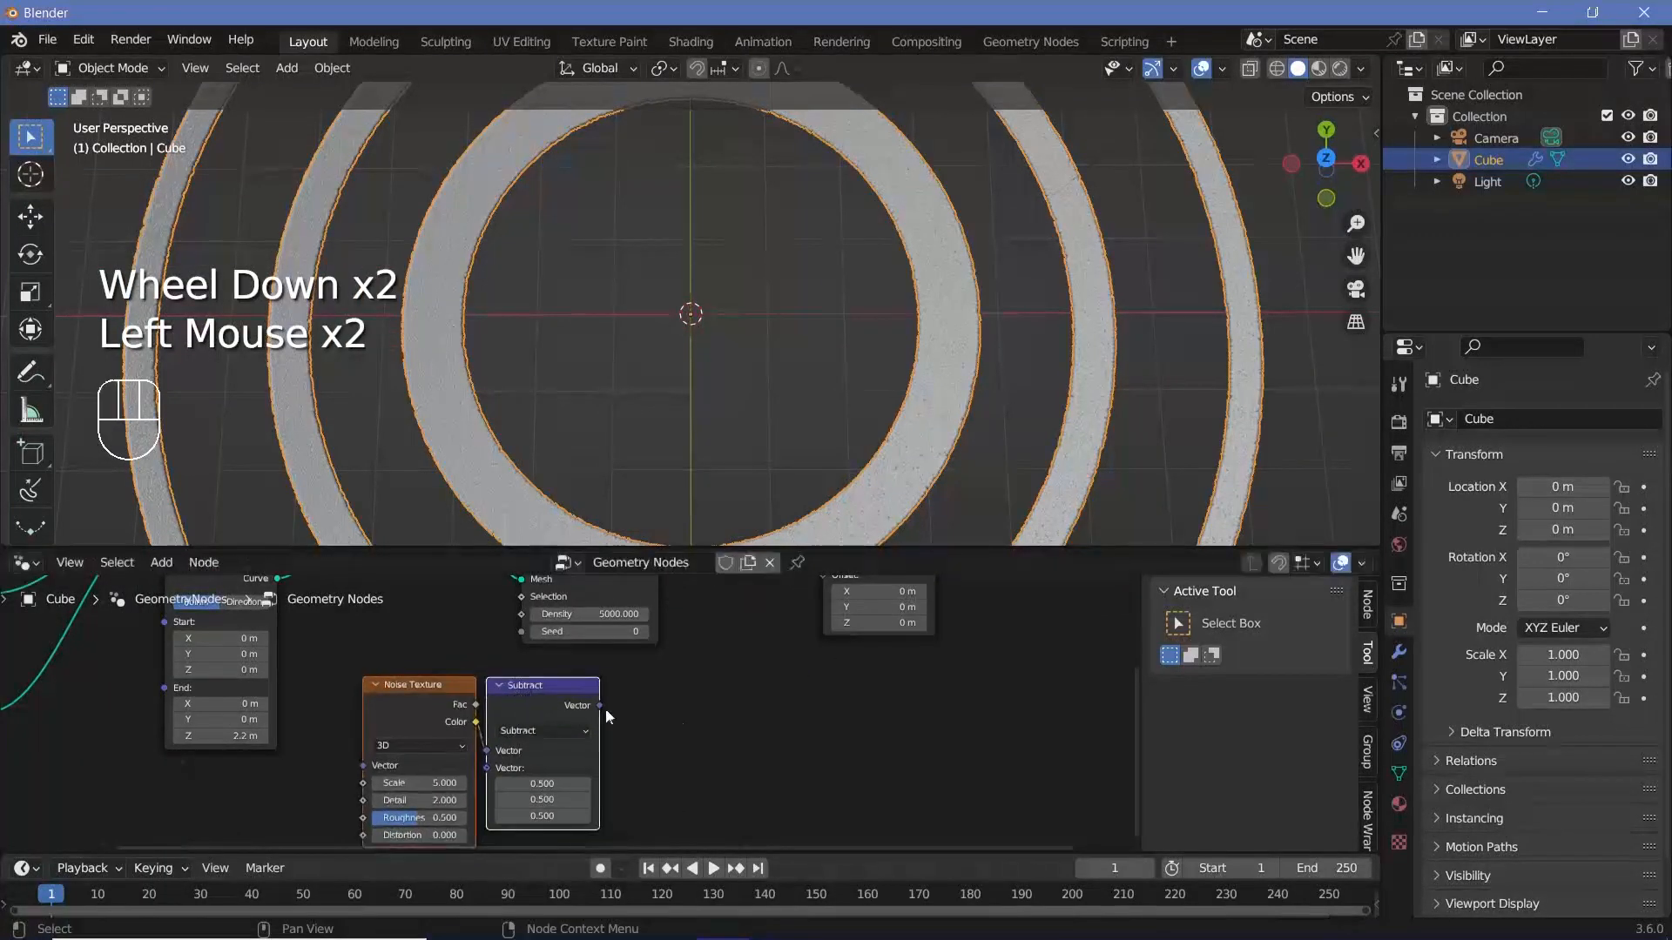
# Step: Duplicate the Subtract node, place the copy after it, and change the copy's operation to Scale
pyautogui.scroll(2, 598, 702)
pyautogui.click(555, 707)
pyautogui.hotkey('shift', 'd')
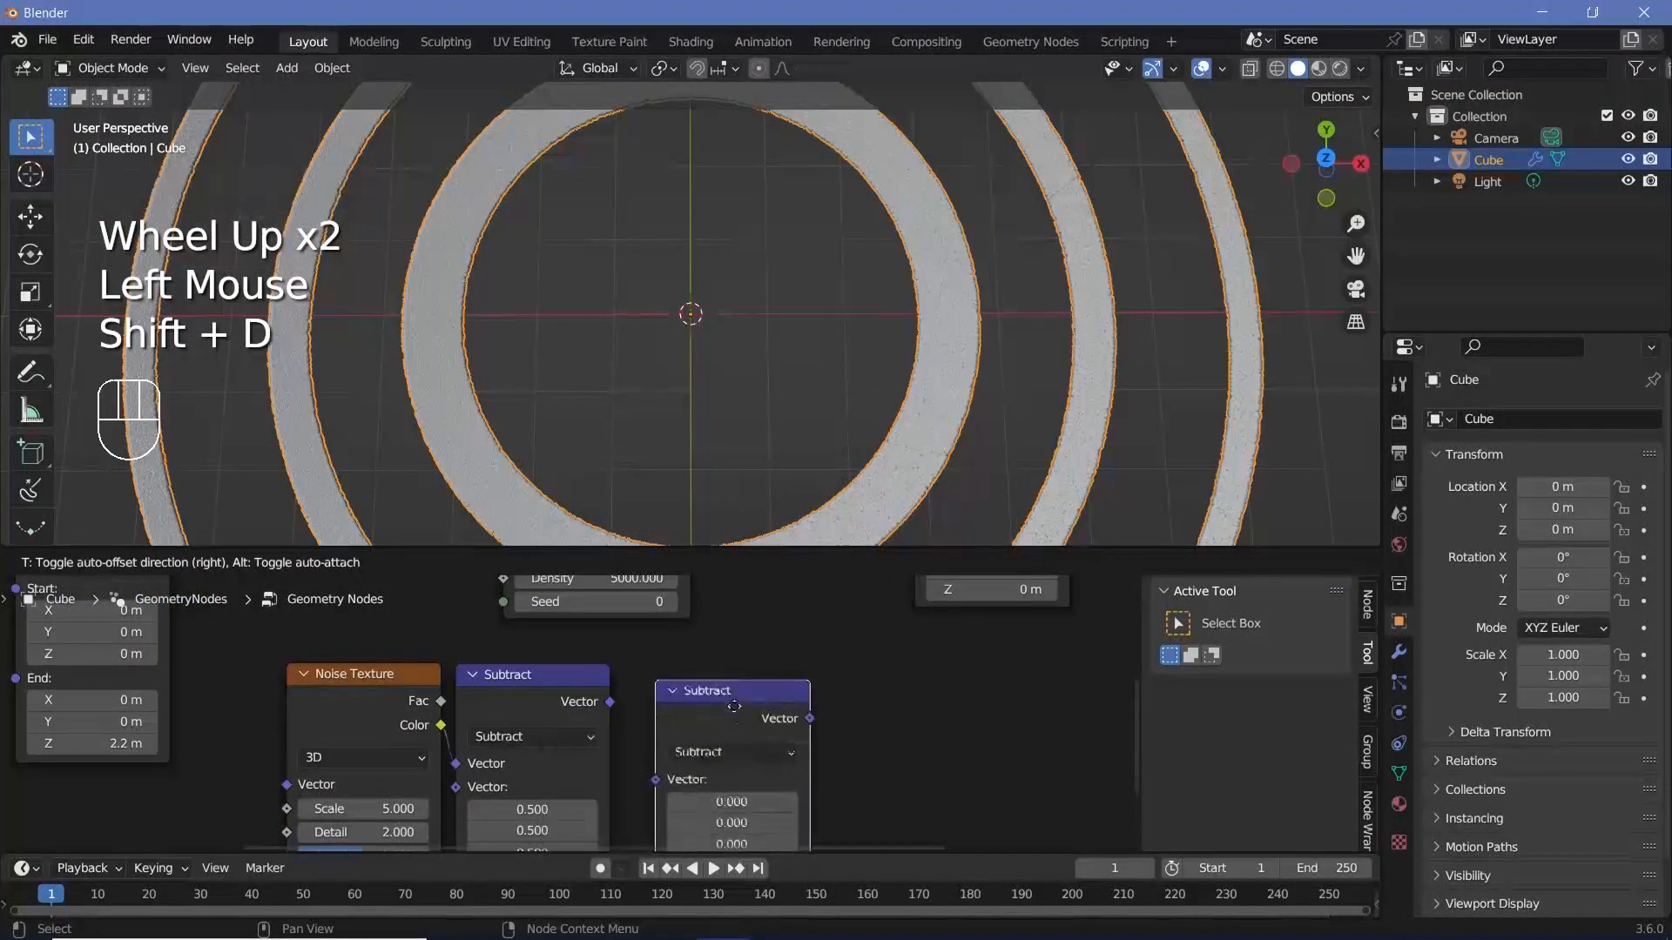
pyautogui.click(714, 695)
pyautogui.moveTo(714, 695); pyautogui.dragTo(784, 686, button='middle')
pyautogui.scroll(1, 813, 688)
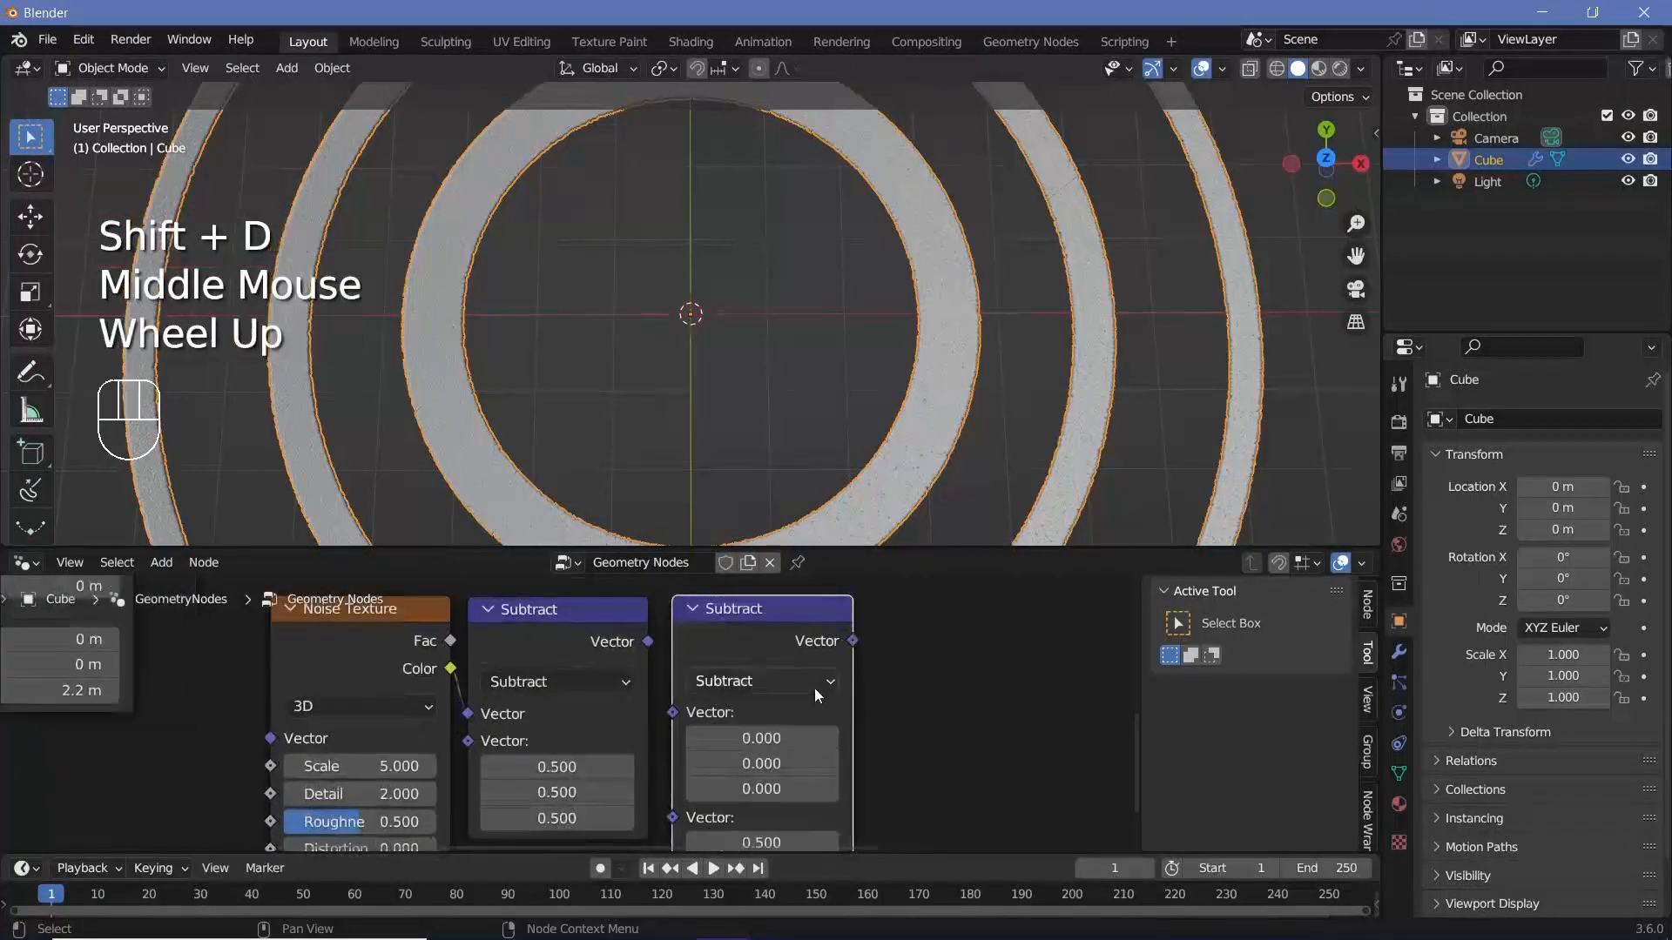
pyautogui.click(813, 687)
pyautogui.click(745, 272)
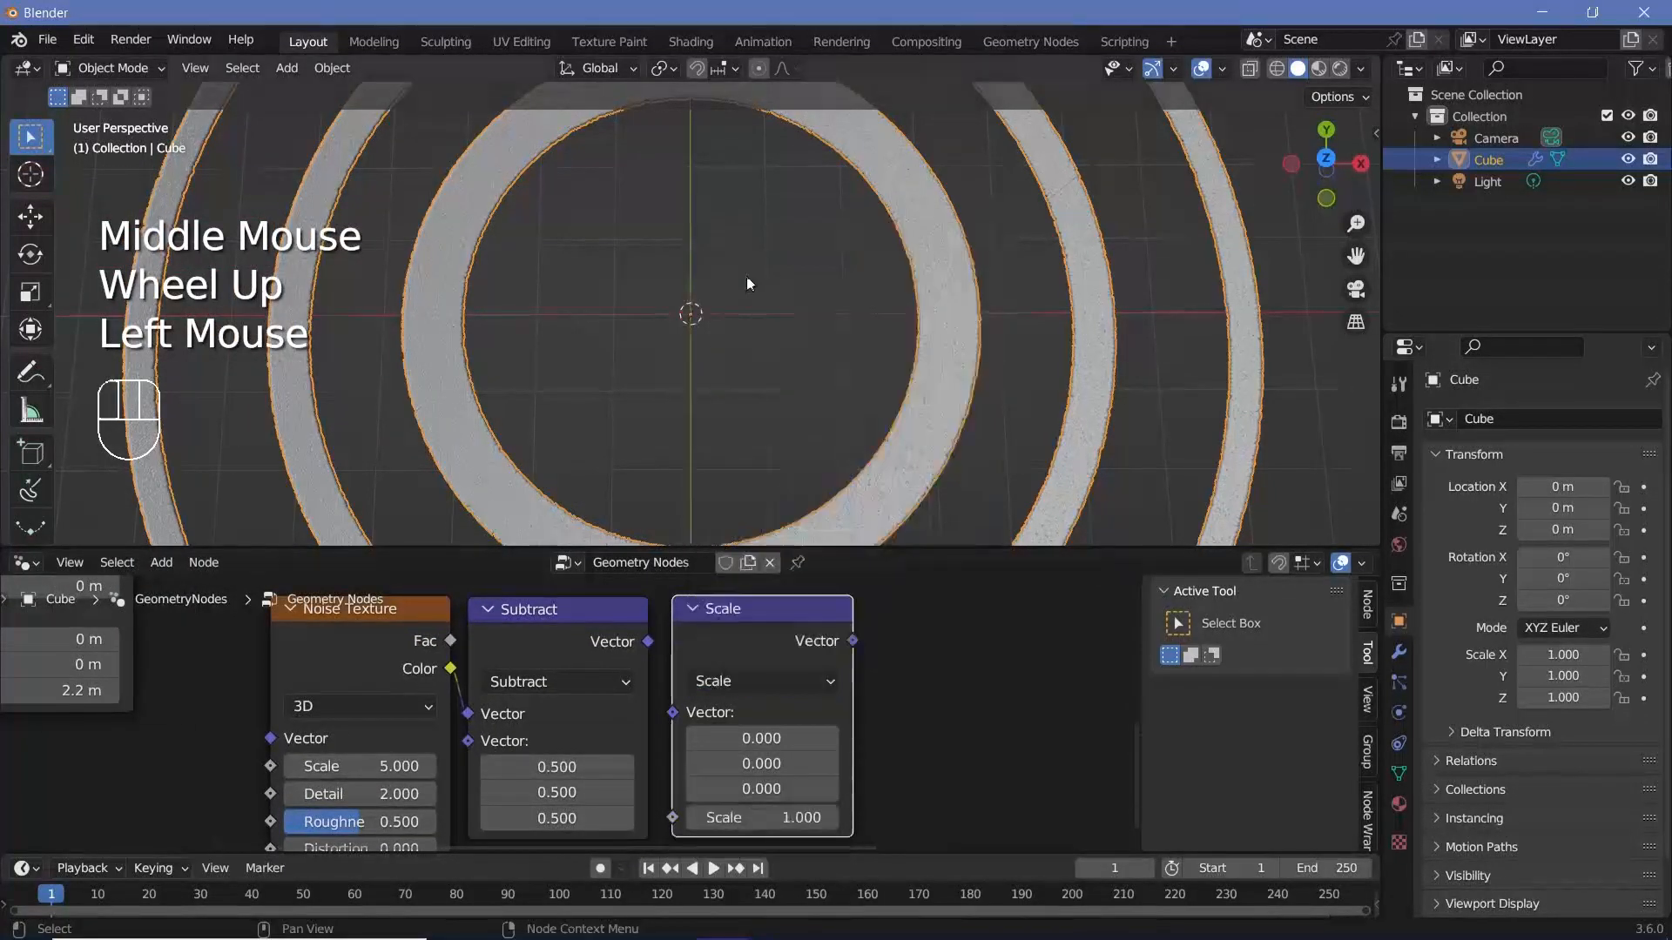
# Step: Link the Subtract output to the Scale node's vector and set its scale factor to 5
pyautogui.moveTo(648, 642); pyautogui.dragTo(684, 719)
pyautogui.click(761, 742)
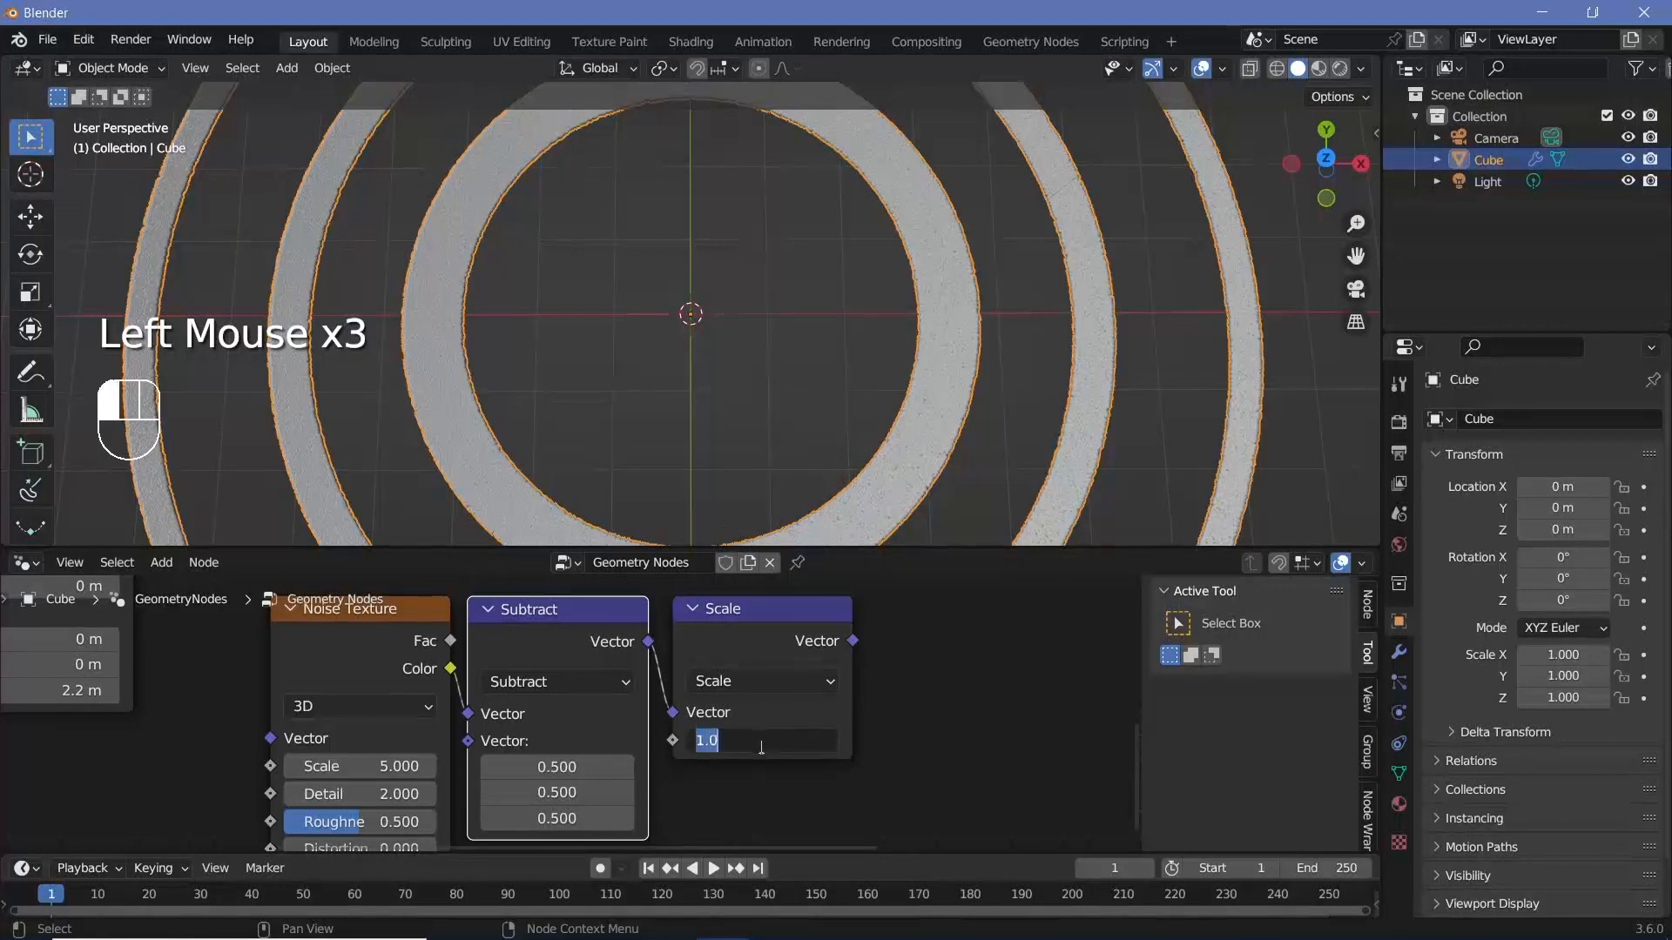
pyautogui.press('Return')
# Step: Link the Scale node's vector output to the Offset of the Set Position node
pyautogui.scroll(-2, 905, 705)
pyautogui.moveTo(911, 703); pyautogui.dragTo(744, 812, button='middle')
pyautogui.moveTo(702, 766); pyautogui.dragTo(807, 616)
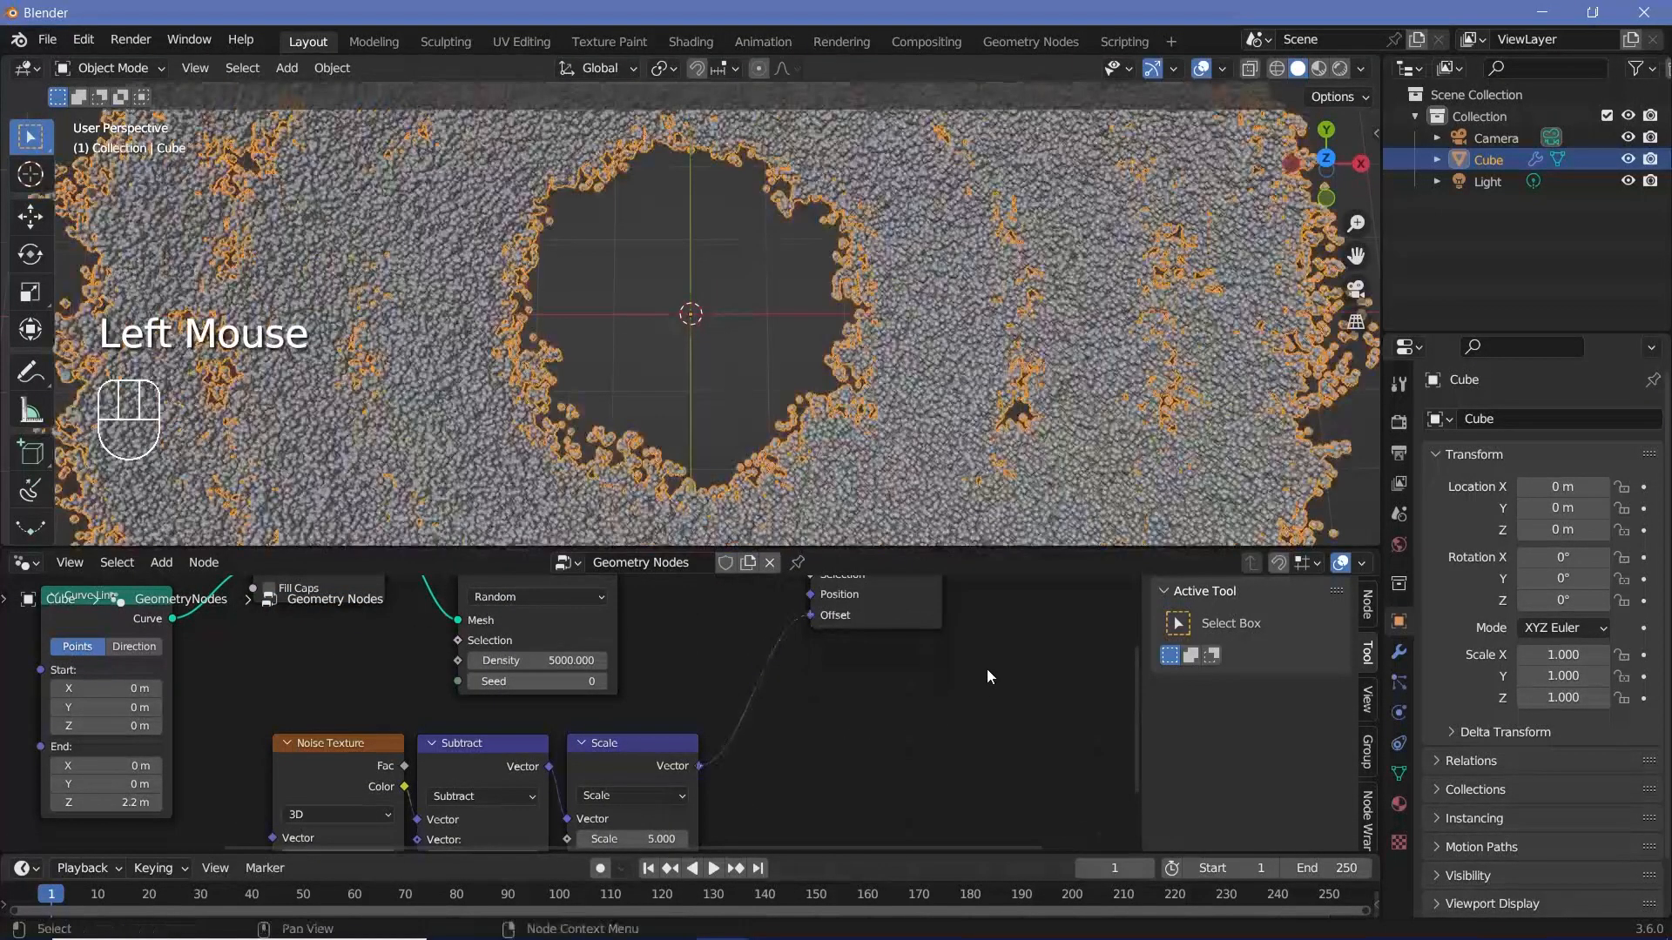
pyautogui.scroll(-2, 985, 668)
pyautogui.scroll(-3, 869, 455)
pyautogui.moveTo(869, 455)
pyautogui.mouseDown(button='middle')
pyautogui.moveTo(822, 407)
pyautogui.moveTo(771, 262)
pyautogui.moveTo(795, 235)
pyautogui.moveTo(936, 458)
pyautogui.moveTo(885, 448)
pyautogui.mouseUp(button='middle')
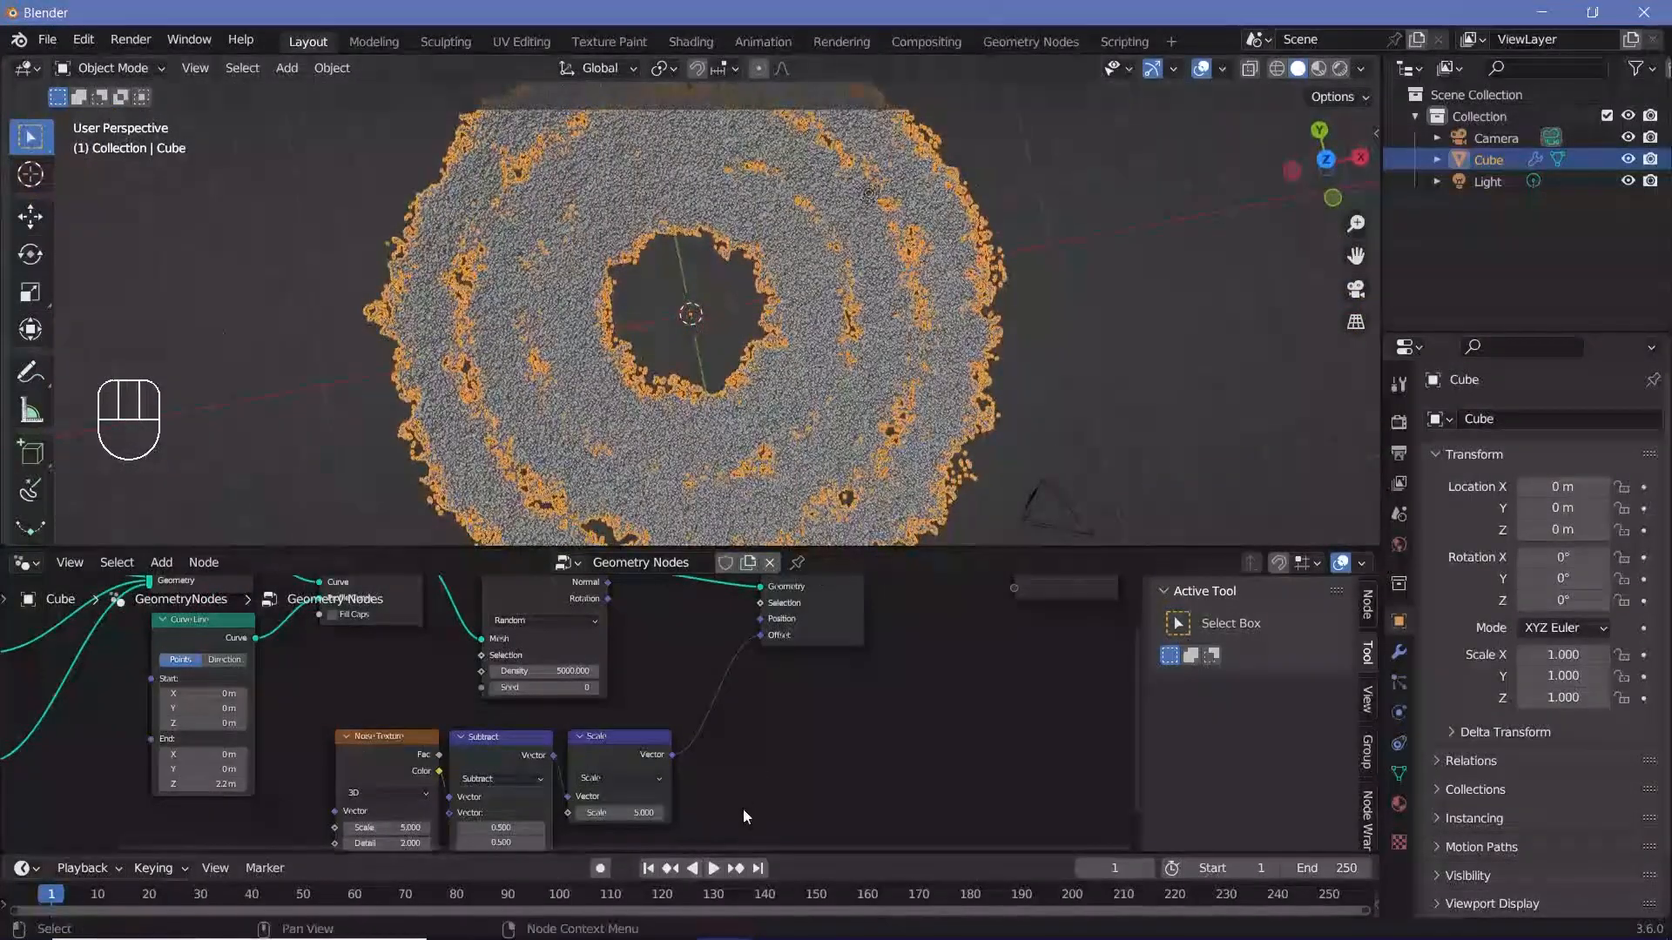
# Step: Set the Noise Texture's scale to 1
pyautogui.scroll(4, 565, 708)
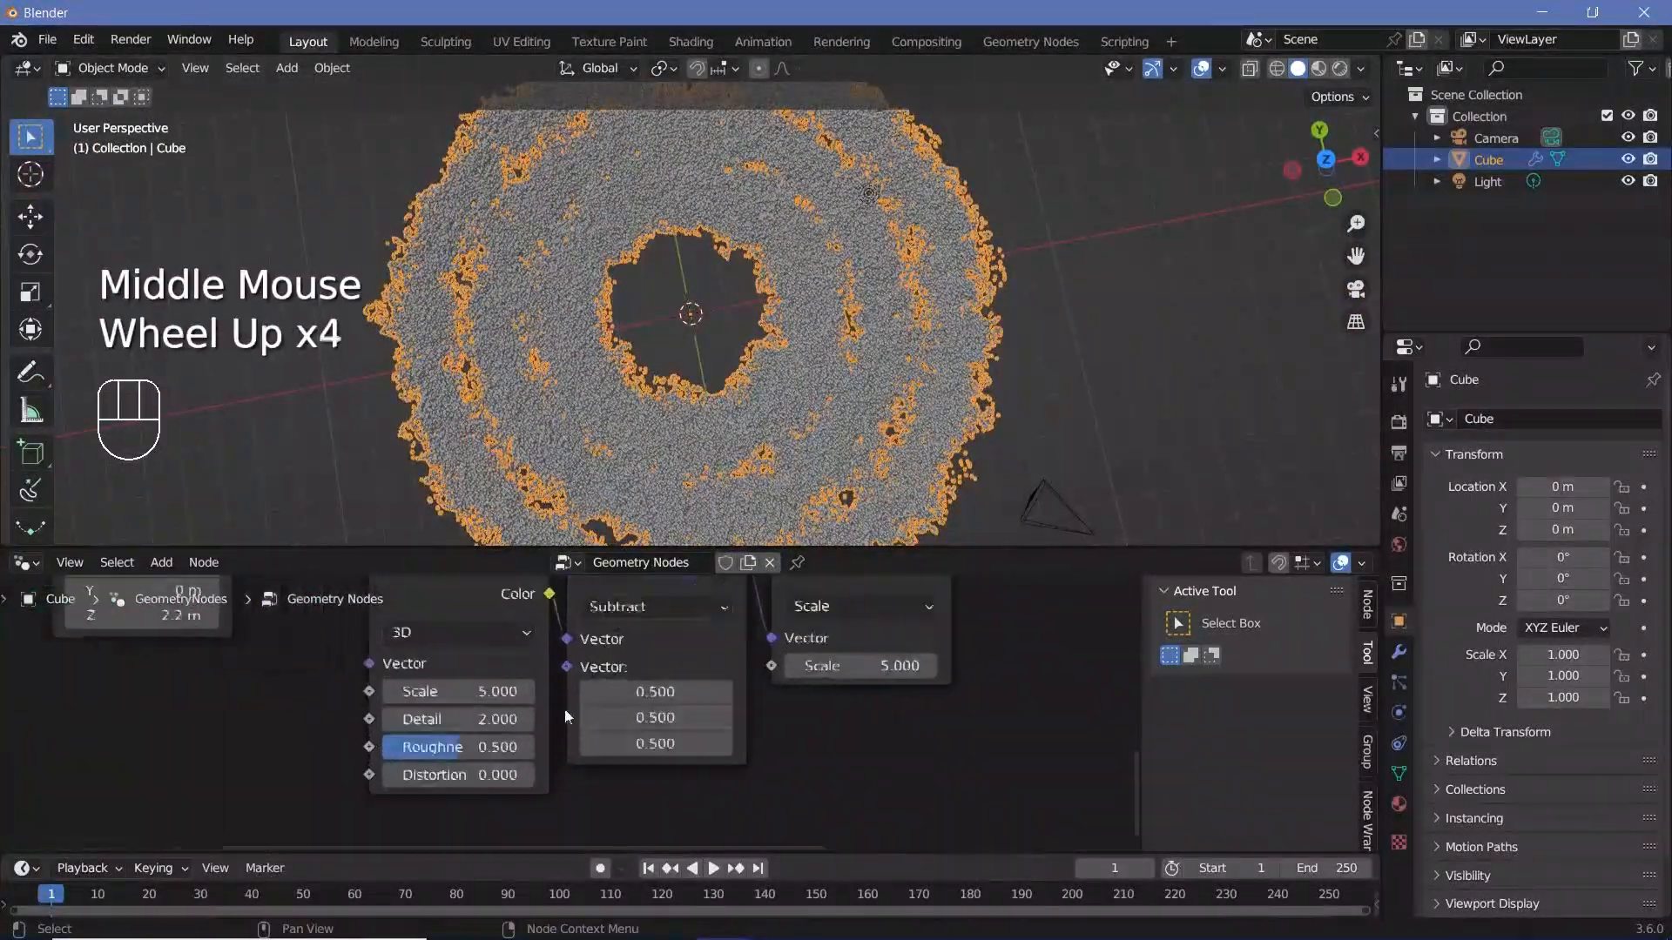
pyautogui.scroll(2, 557, 723)
pyautogui.click(552, 737)
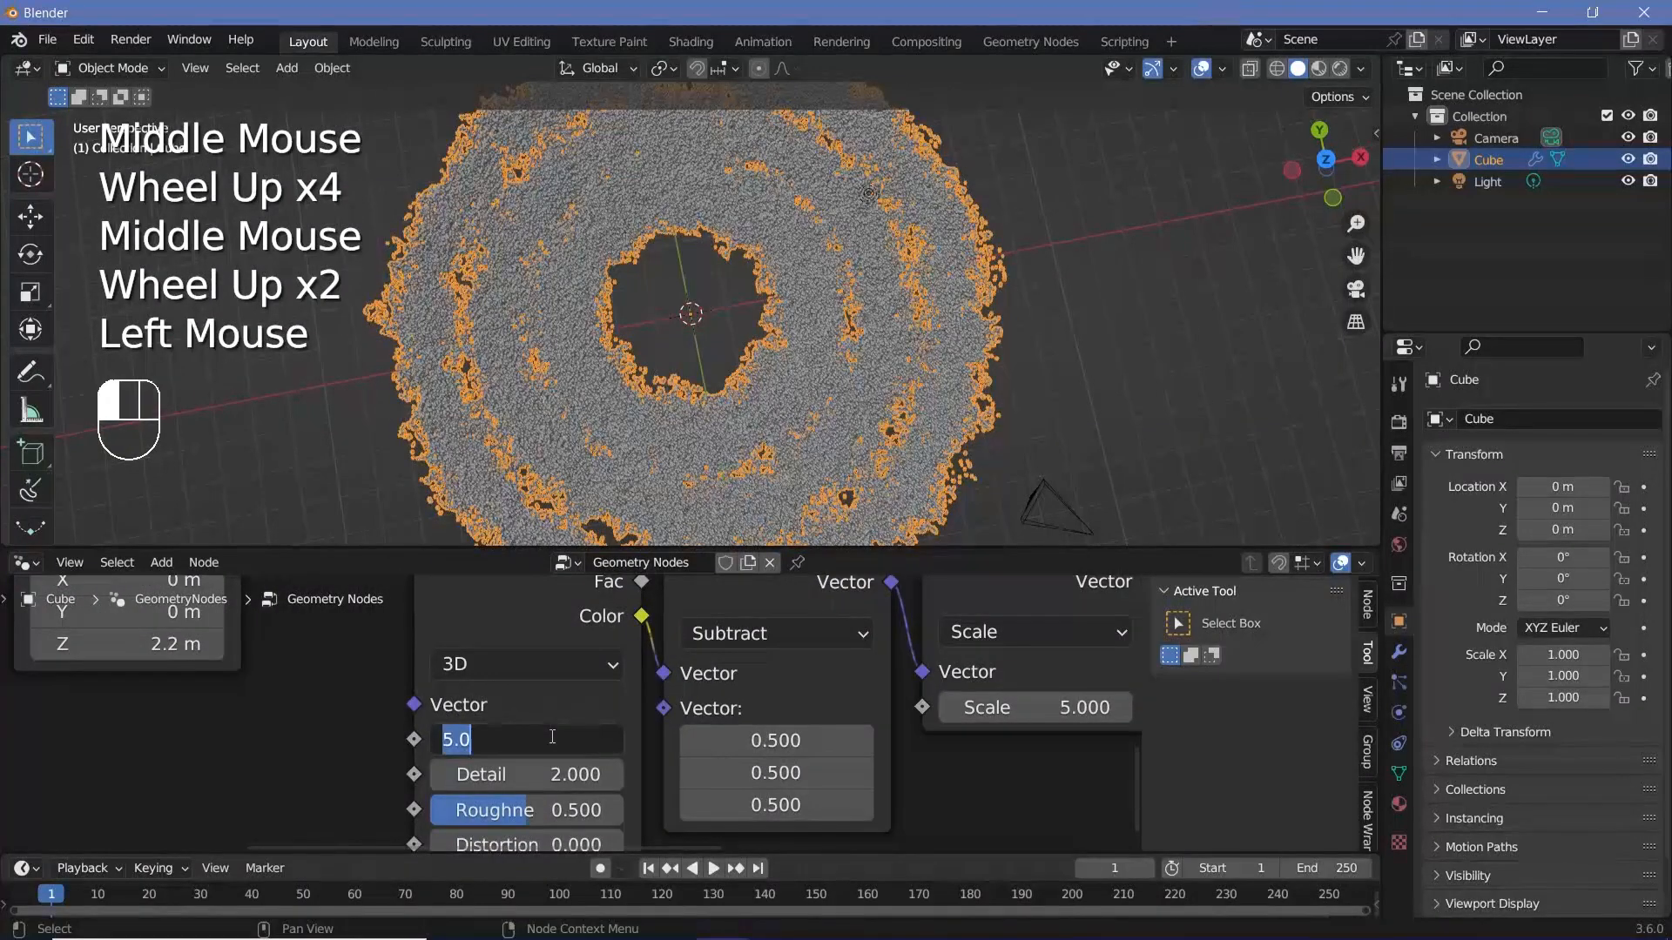
pyautogui.write('1')
pyautogui.press('Return')
pyautogui.moveTo(712, 334); pyautogui.dragTo(631, 405, button='middle')
pyautogui.scroll(2, 680, 313)
pyautogui.scroll(1, 631, 406)
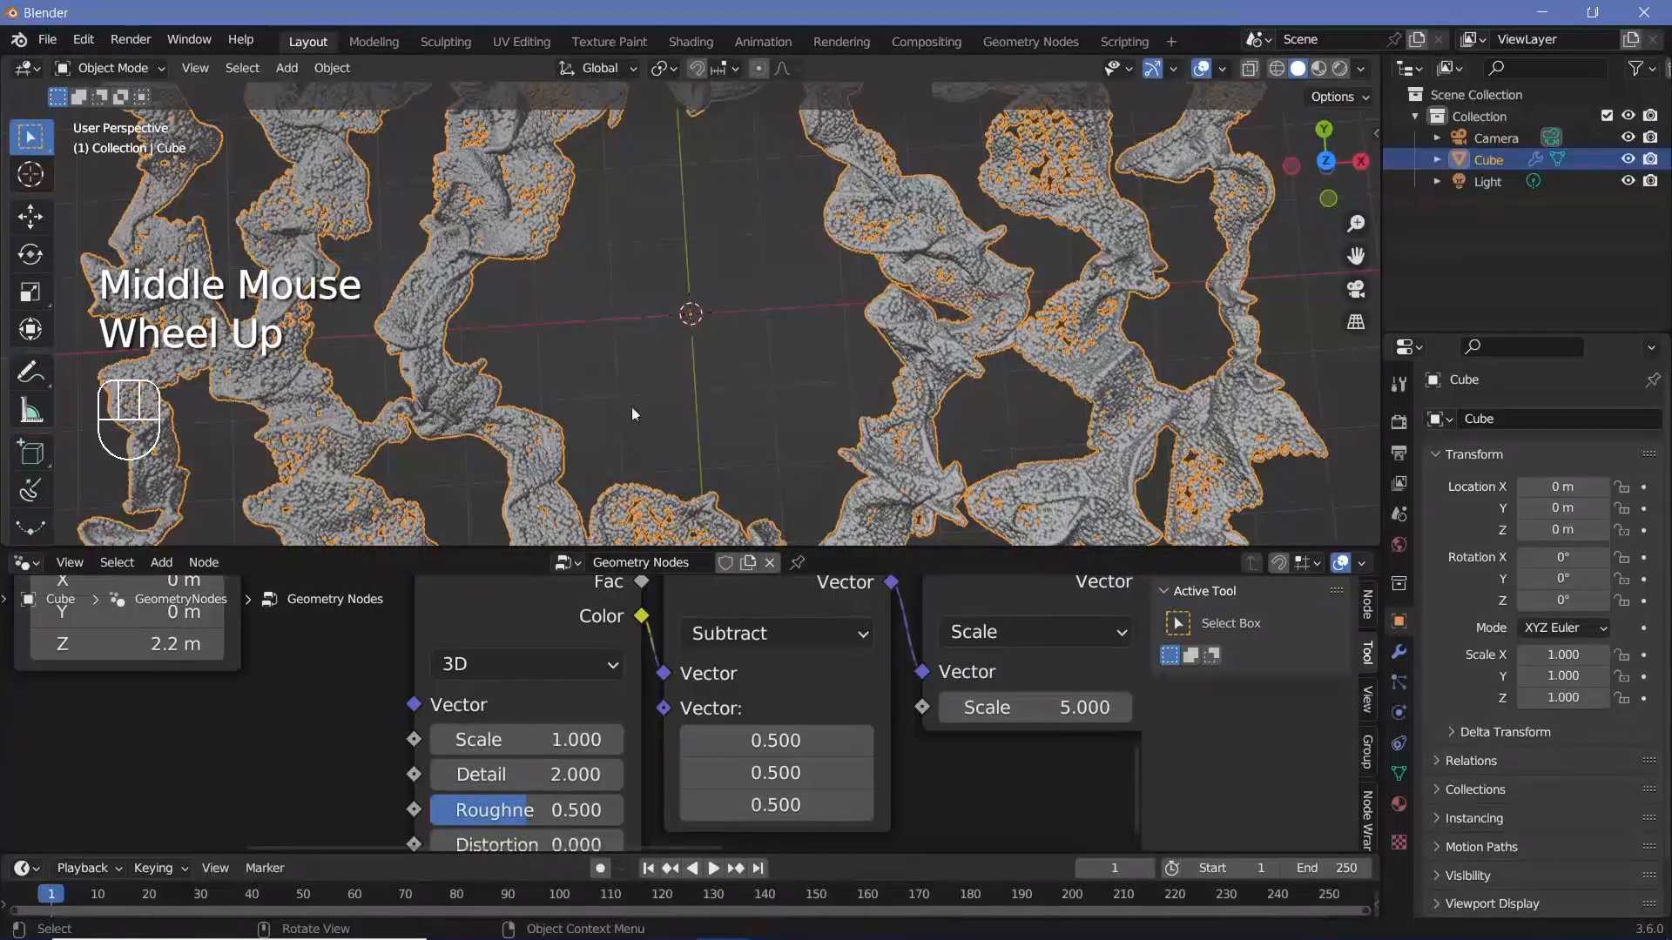
# Step: Set the innermost Curve Circle's radius to 1.5 m
pyautogui.scroll(-5, 728, 239)
pyautogui.scroll(1, 720, 253)
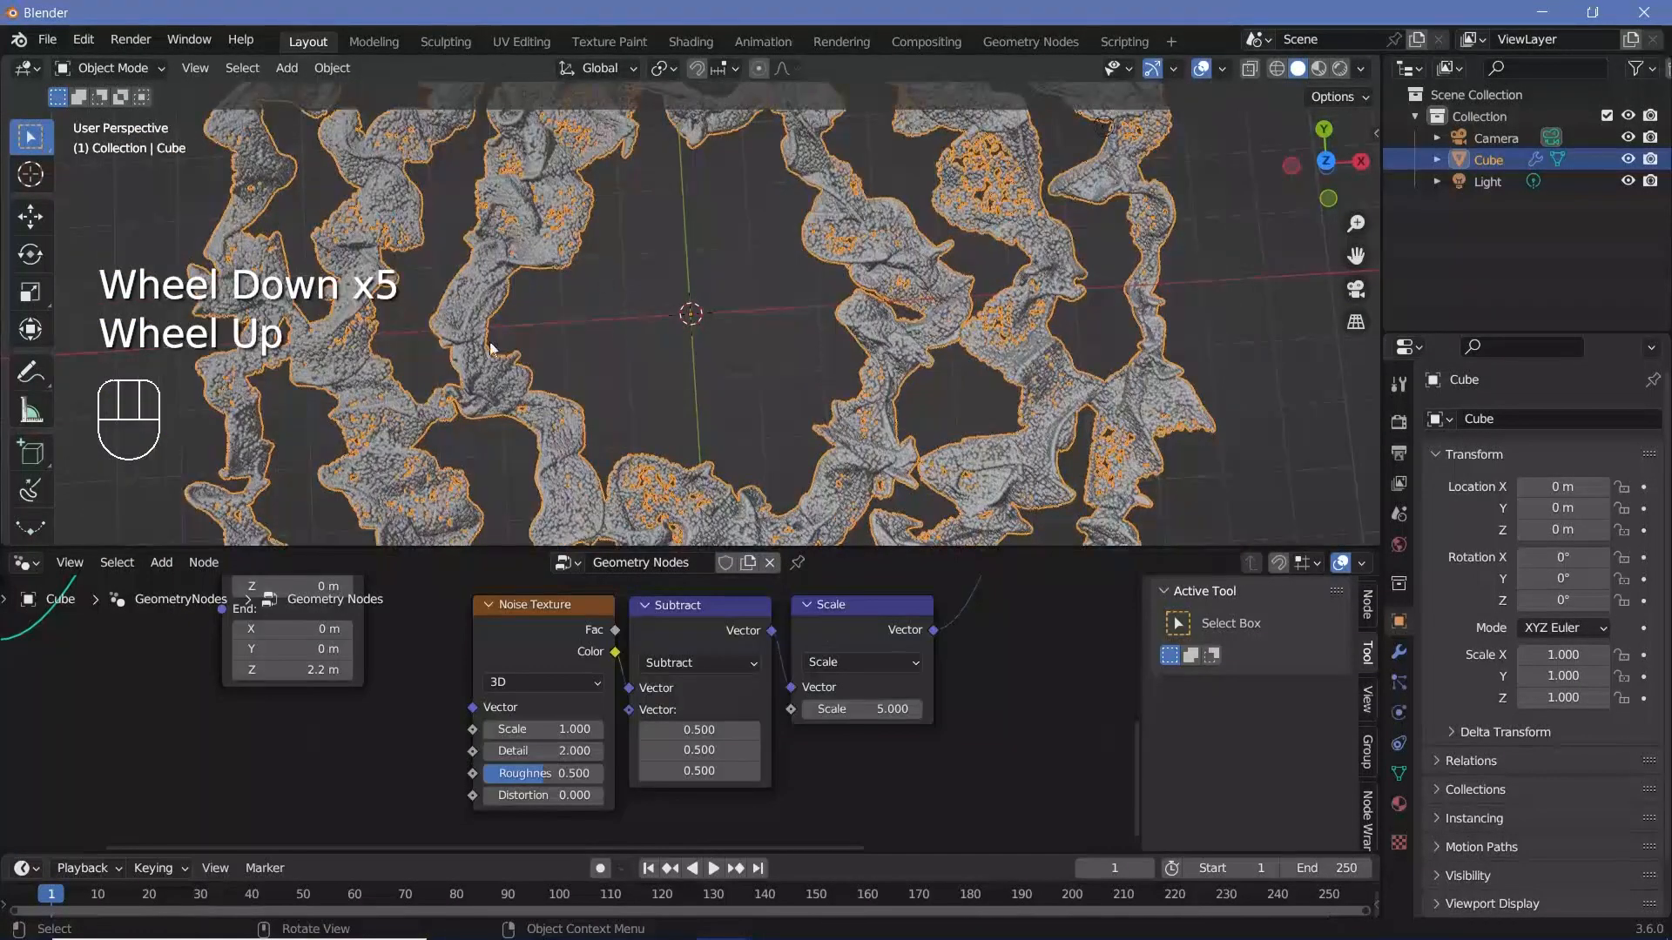
pyautogui.moveTo(484, 587); pyautogui.dragTo(465, 780, button='middle')
pyautogui.scroll(2, 465, 780)
pyautogui.click(418, 736)
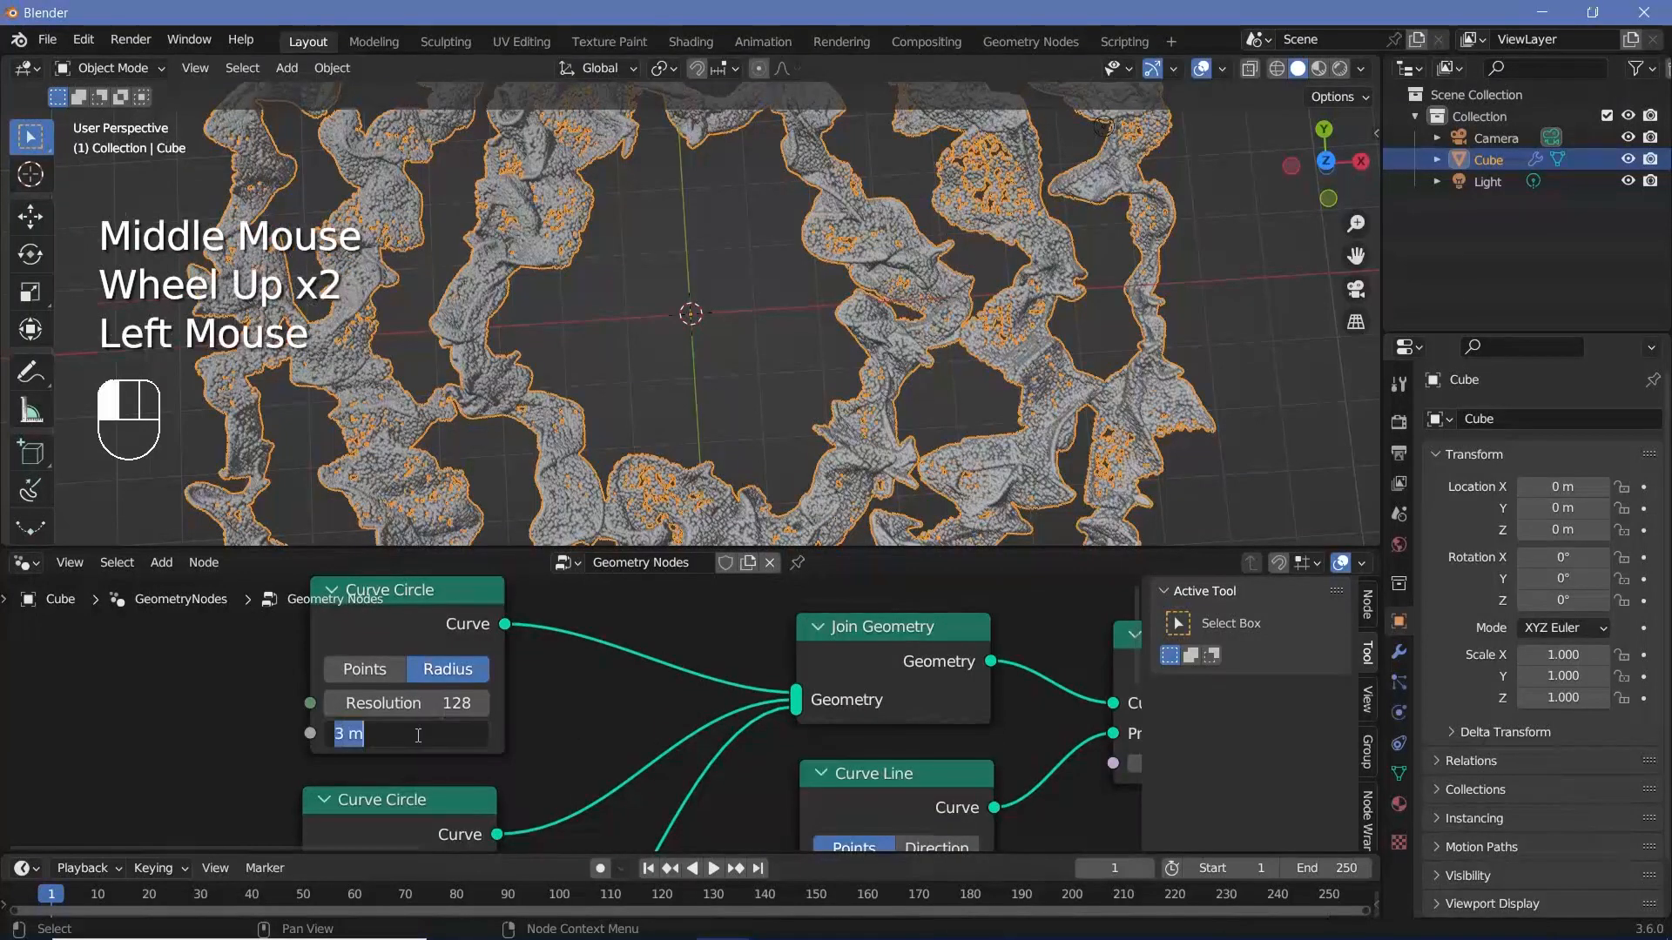
pyautogui.write('1.5')
pyautogui.press('Return')
# Step: Set the outermost Curve Circle's radius to 9 m
pyautogui.scroll(-1, 807, 307)
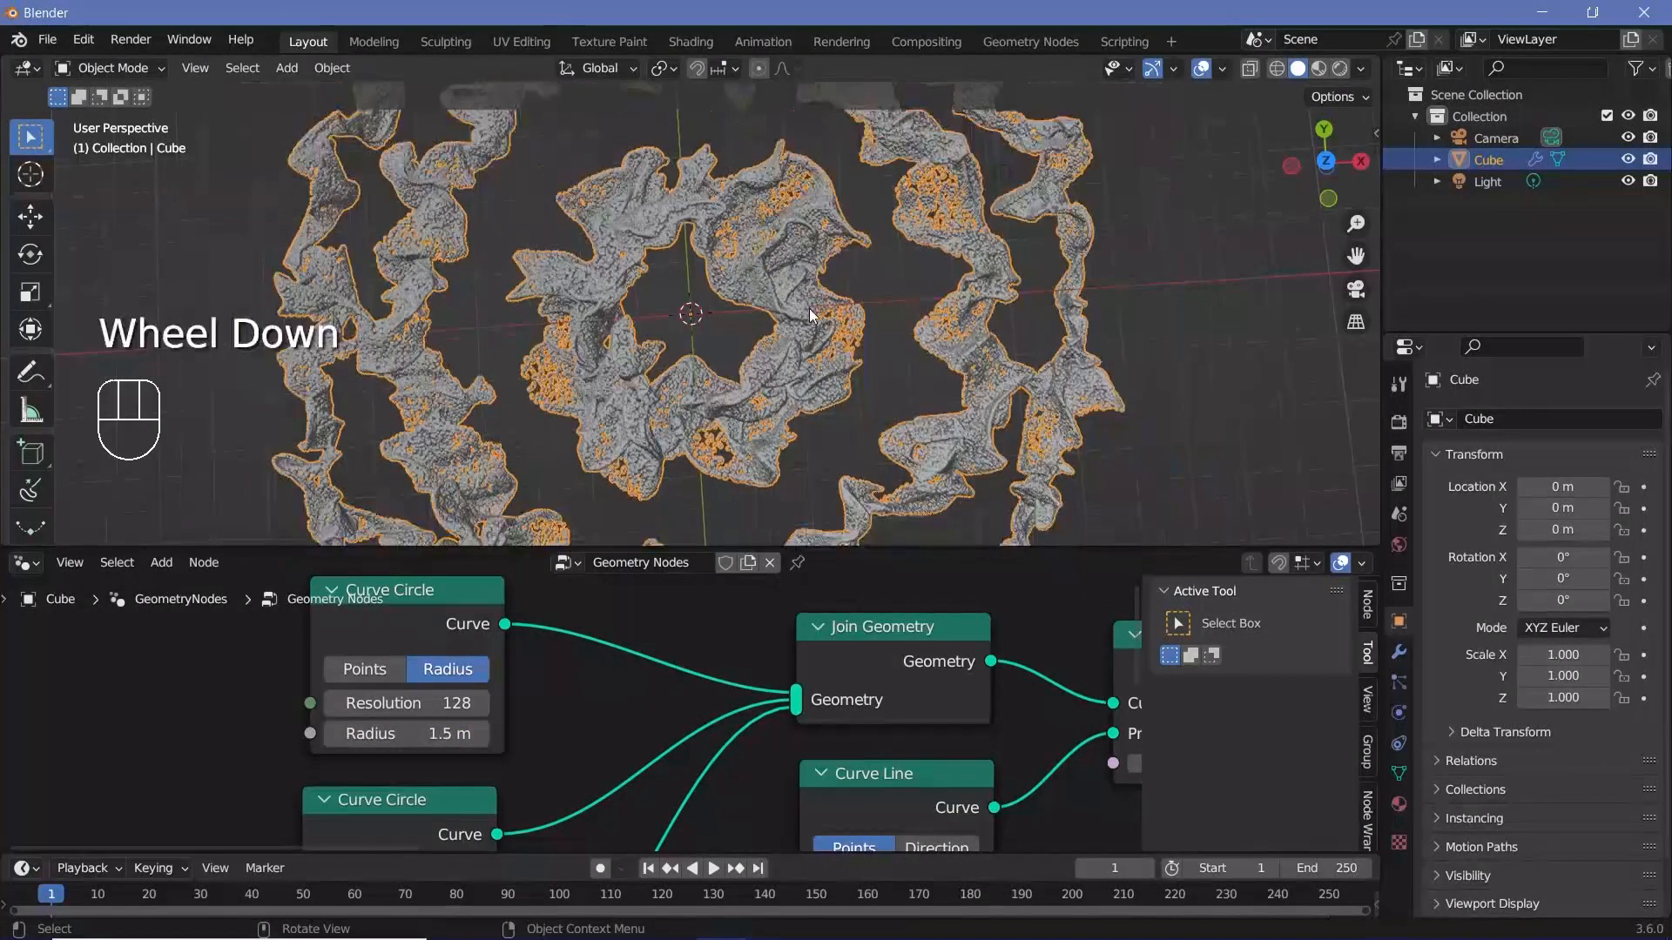
pyautogui.scroll(-2, 722, 696)
pyautogui.keyDown('shift'); pyautogui.moveTo(688, 814); pyautogui.dragTo(710, 601, button='middle'); pyautogui.keyUp('shift')
pyautogui.scroll(3, 578, 735)
pyautogui.click(522, 759)
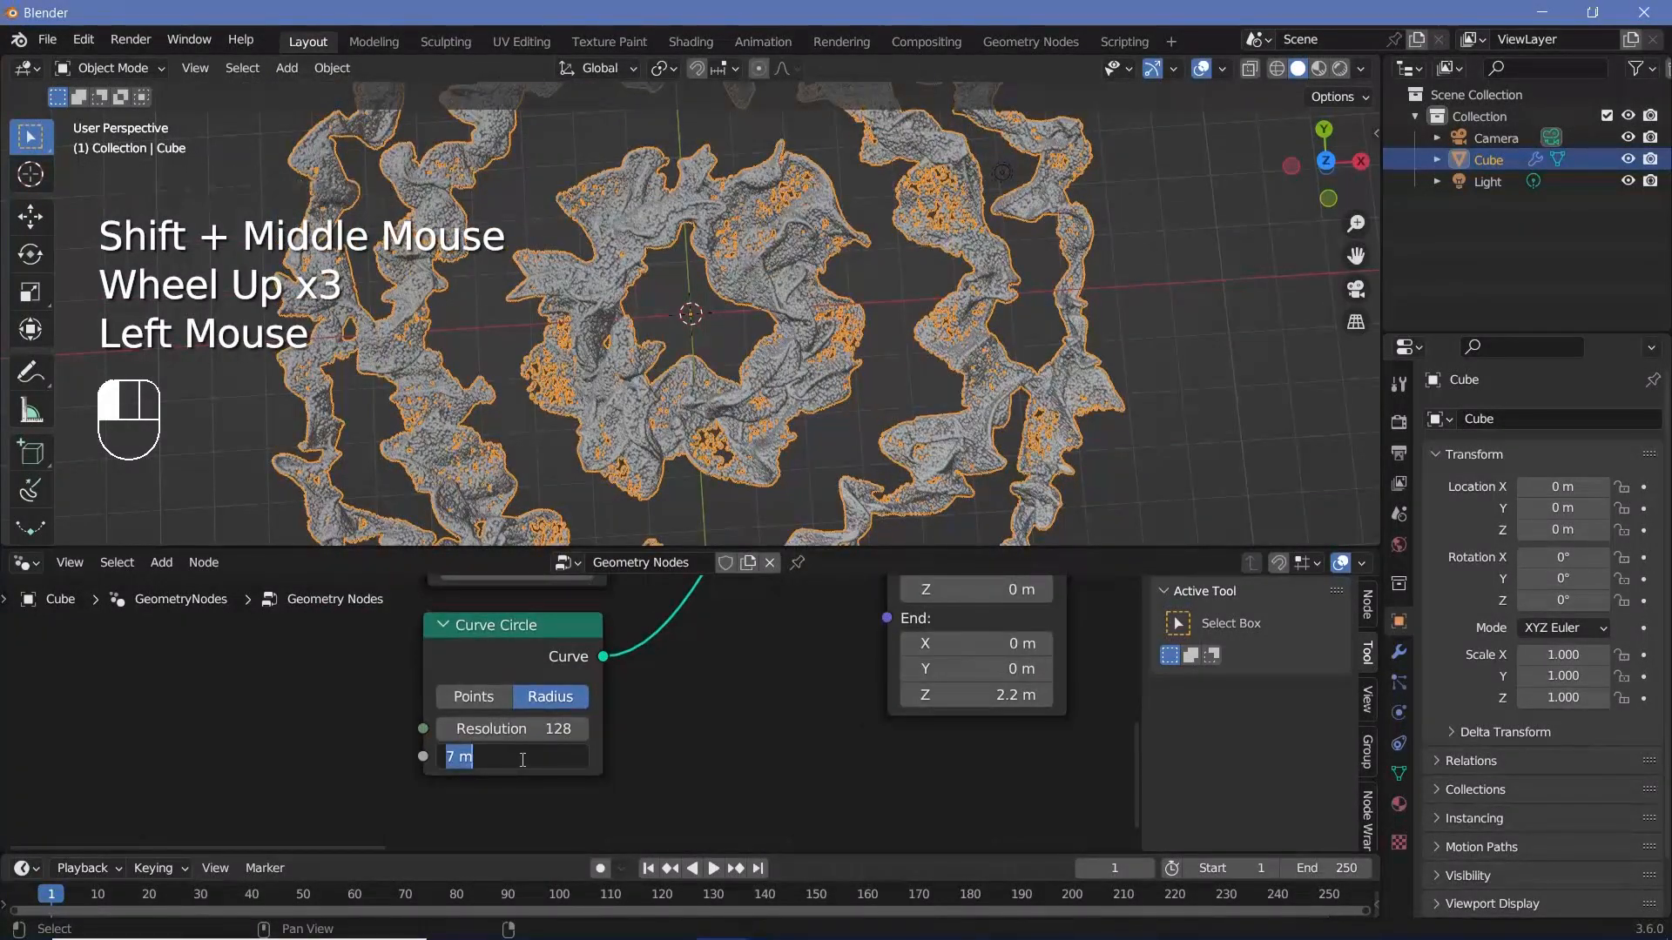
pyautogui.write('9')
pyautogui.press('Return')
# Step: Select the Noise Texture, Subtract and Scale nodes together and move them farther below the main node chain
pyautogui.scroll(-4, 567, 742)
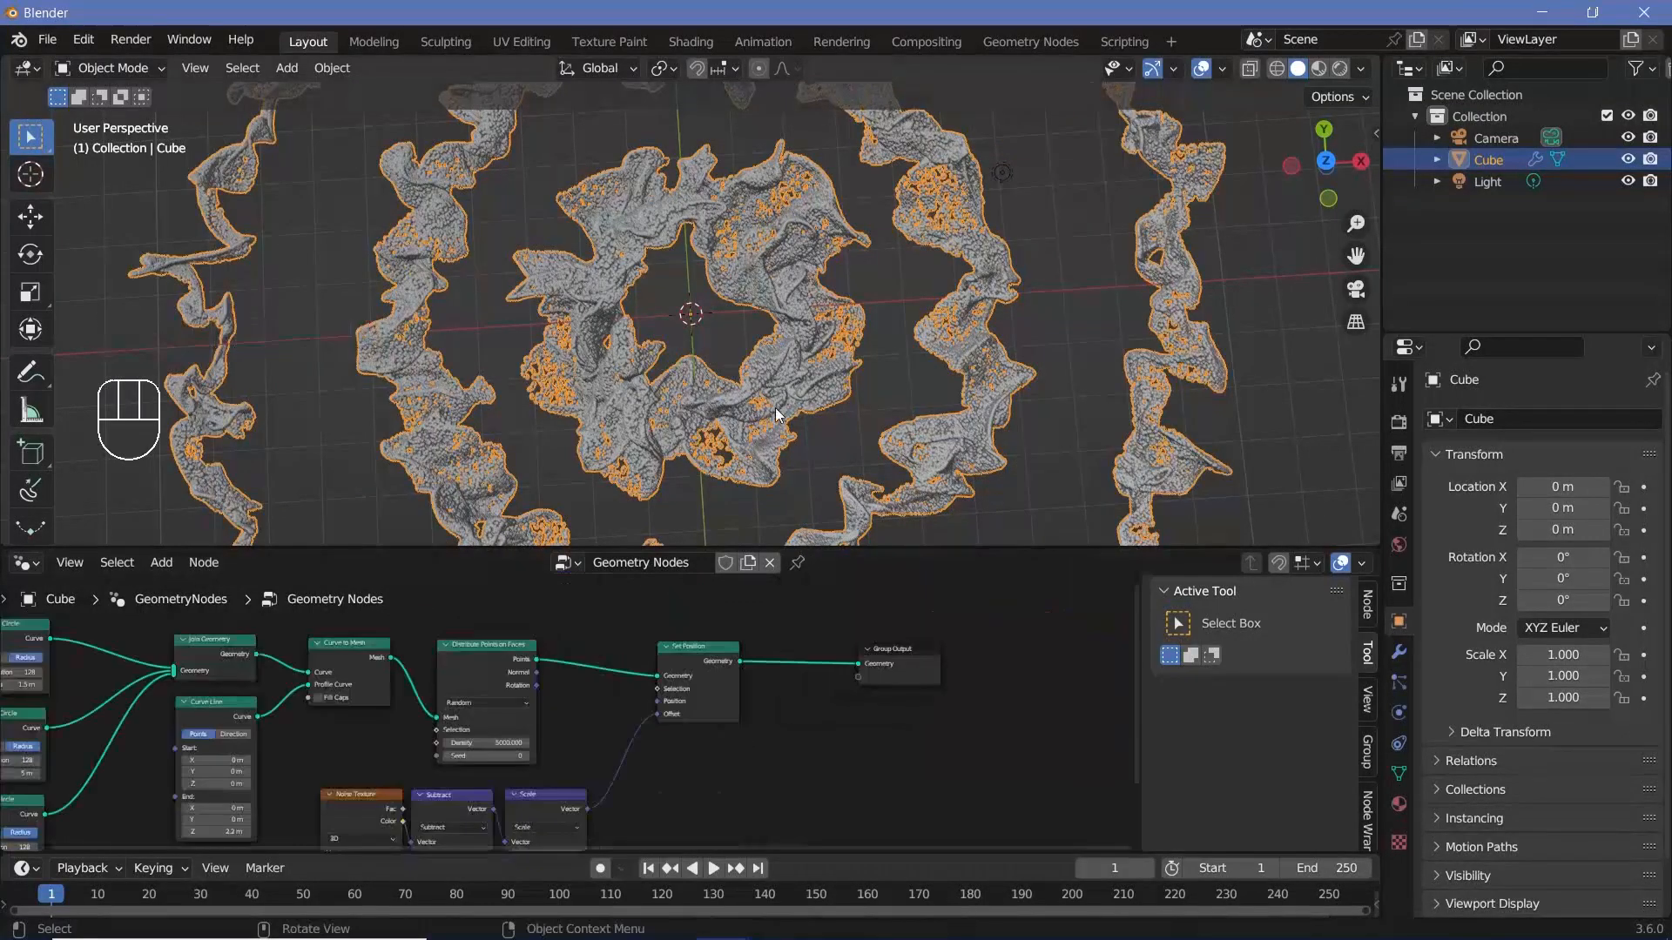
pyautogui.scroll(4, 775, 408)
pyautogui.scroll(-2, 646, 796)
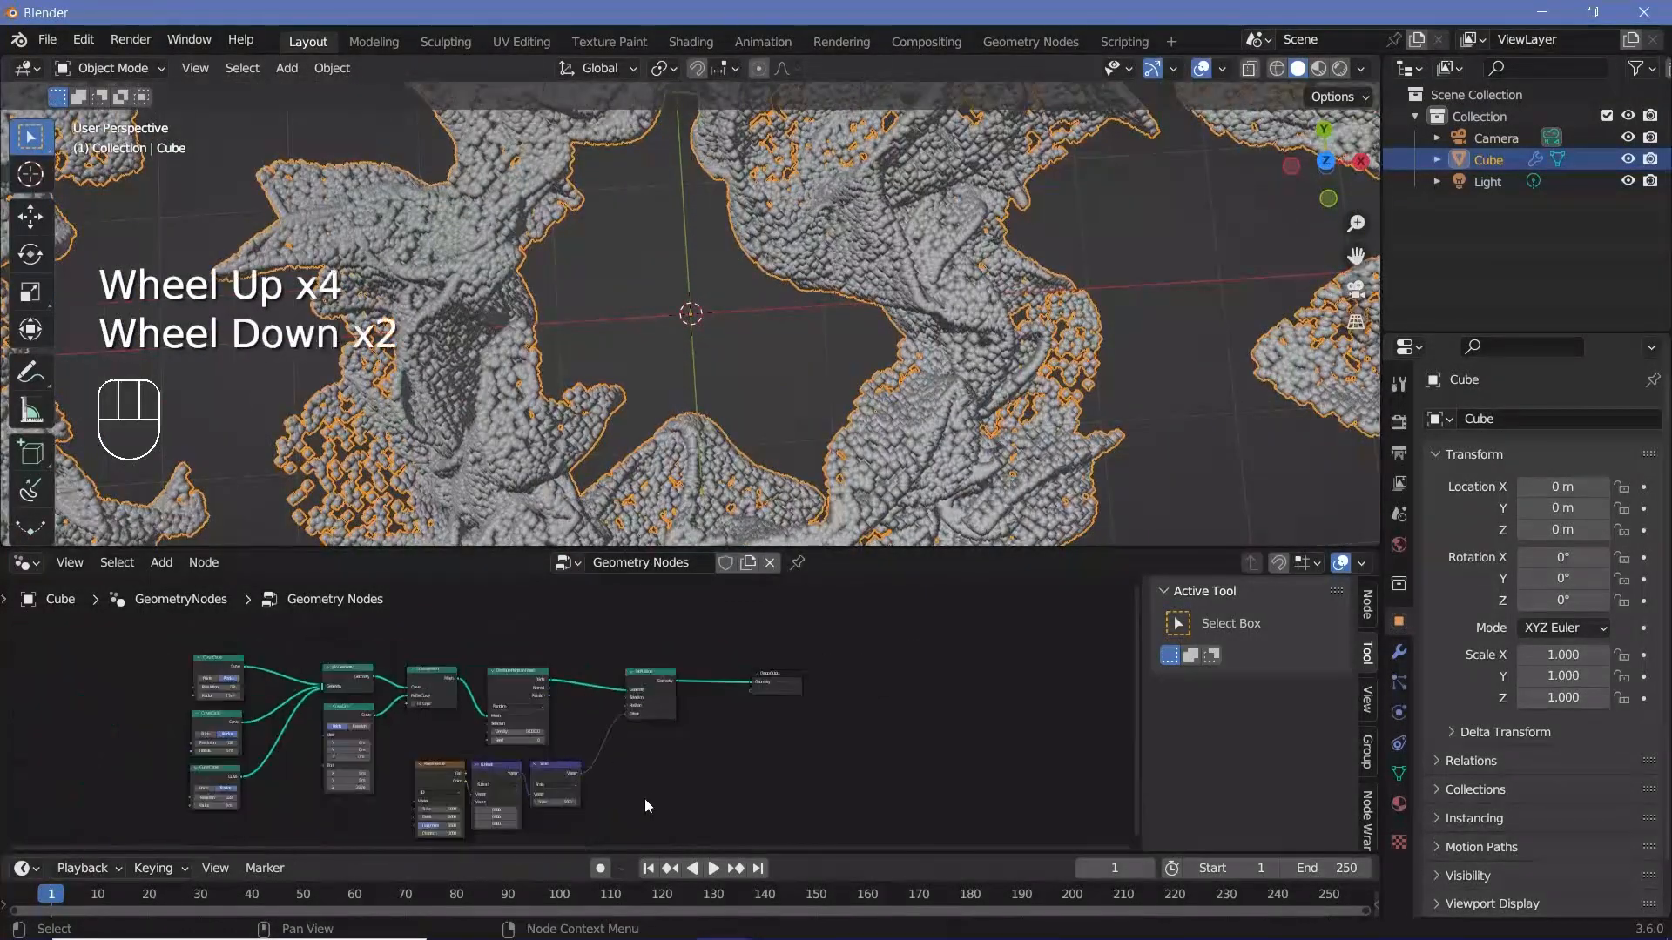
pyautogui.moveTo(644, 798); pyautogui.dragTo(714, 709, button='middle')
pyautogui.scroll(2, 714, 709)
pyautogui.moveTo(669, 795); pyautogui.dragTo(429, 634)
pyautogui.moveTo(639, 658); pyautogui.dragTo(609, 741)
# Step: Move the Noise Texture node away from Subtract to leave a gap, and turn on snapping in the node editor
pyautogui.moveTo(426, 753); pyautogui.dragTo(682, 645, button='middle')
pyautogui.scroll(2, 682, 644)
pyautogui.click(681, 645)
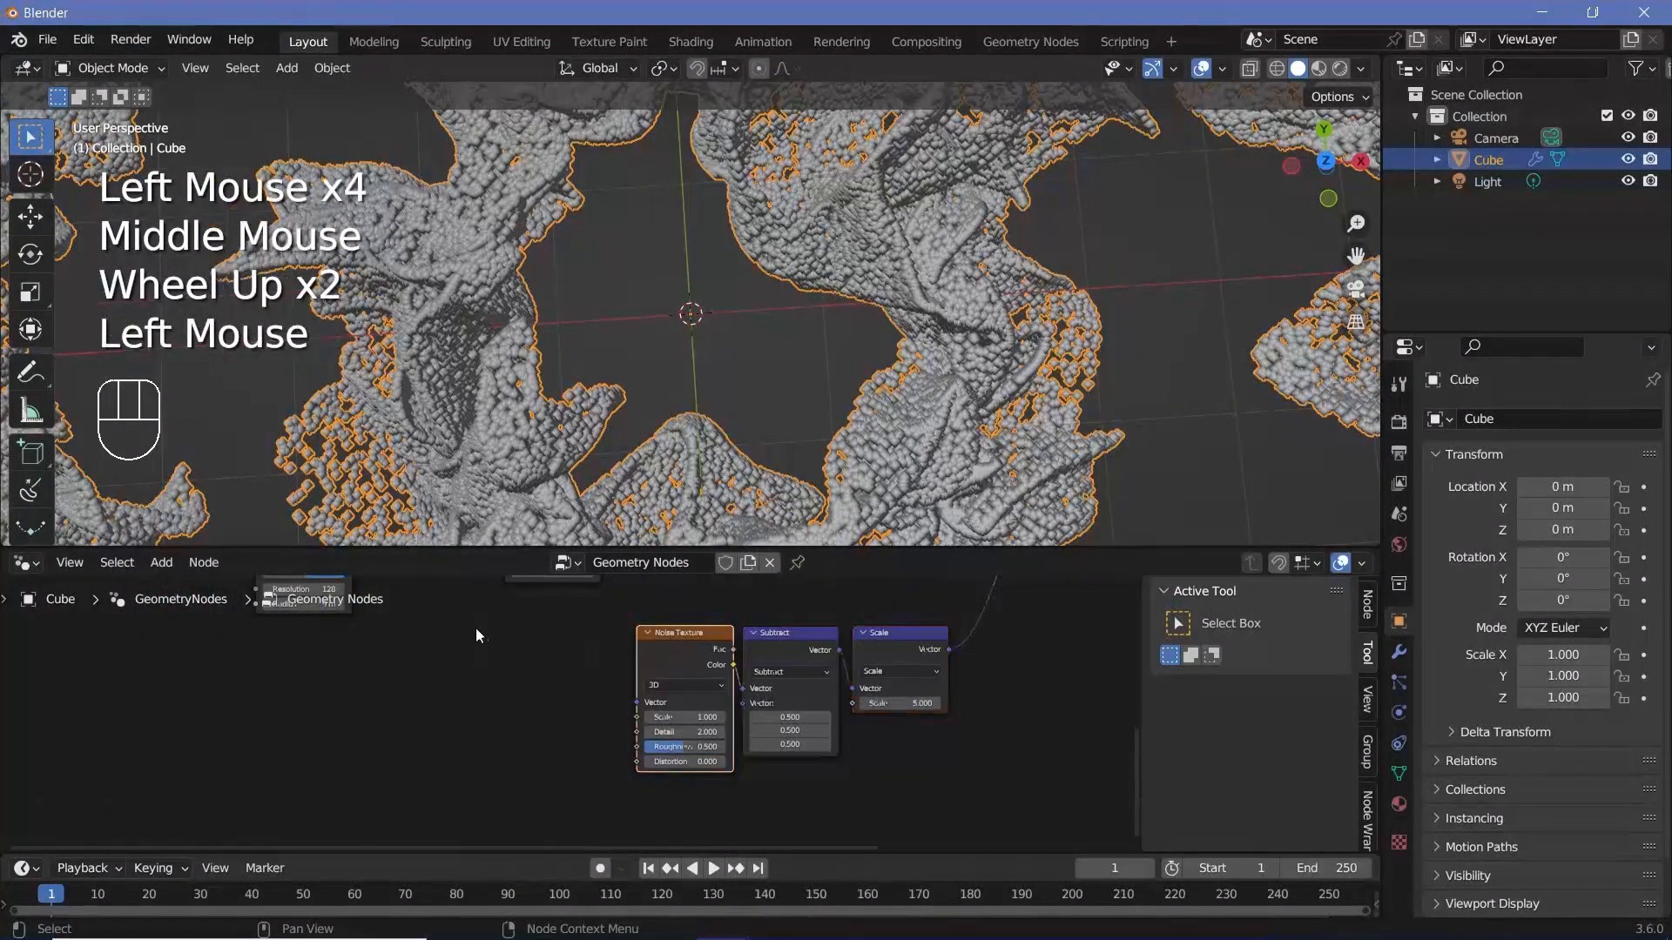
pyautogui.moveTo(660, 648); pyautogui.dragTo(486, 665)
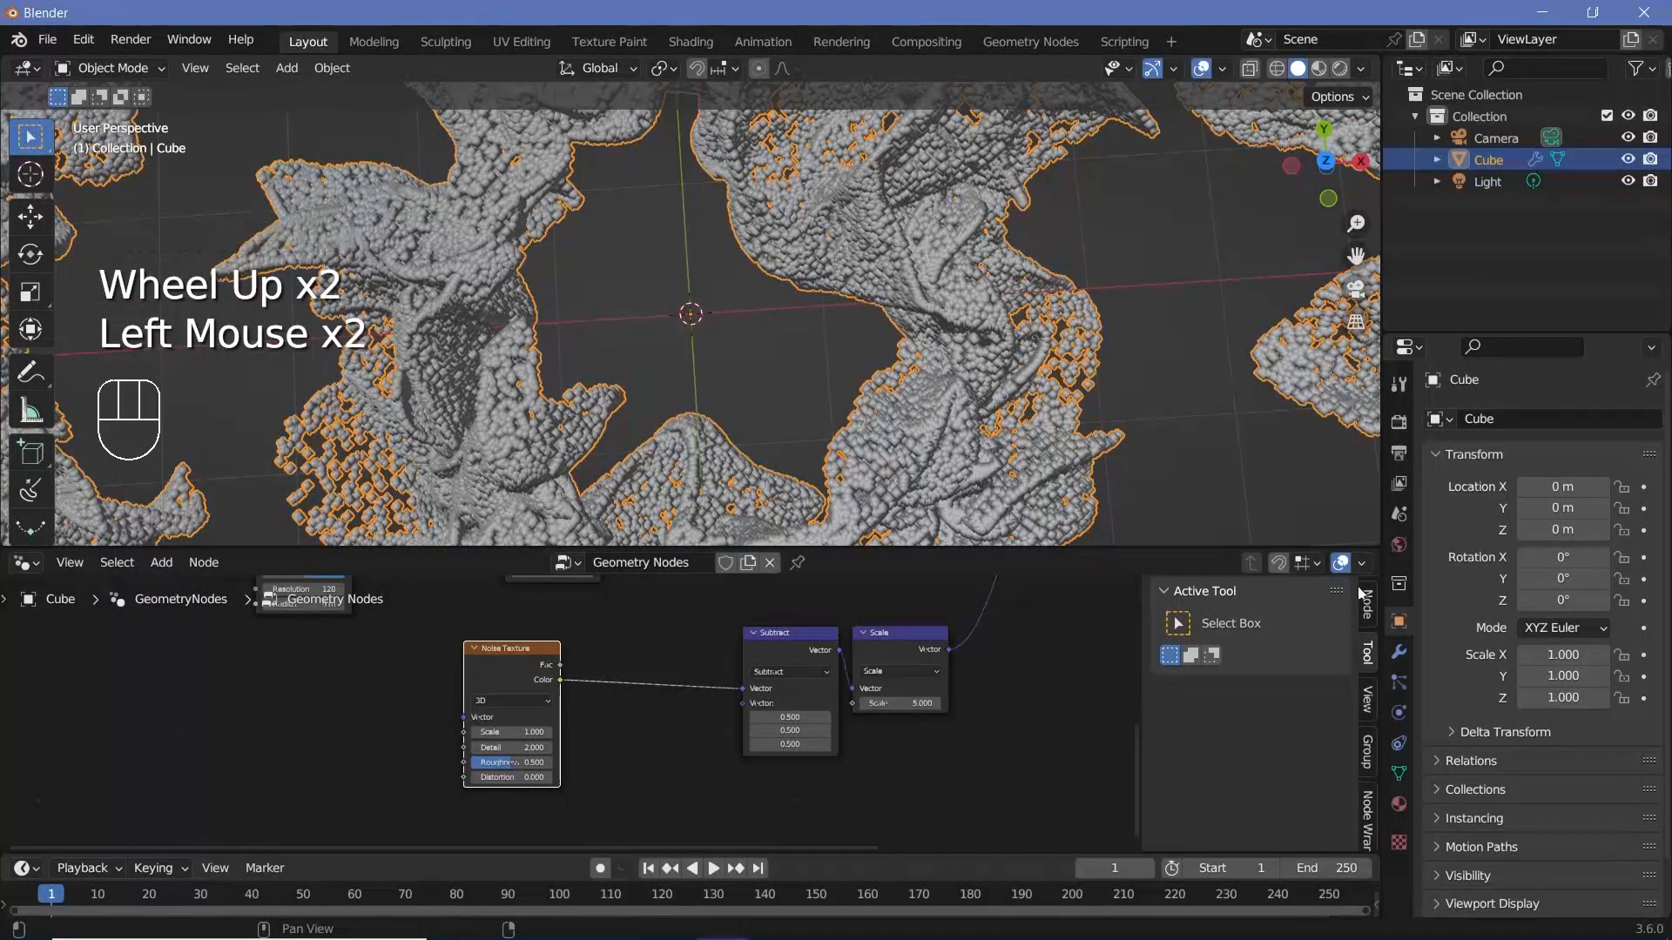
pyautogui.click(1279, 570)
pyautogui.moveTo(556, 639)
pyautogui.mouseDown()
pyautogui.moveTo(590, 647)
pyautogui.moveTo(540, 636)
pyautogui.mouseUp()
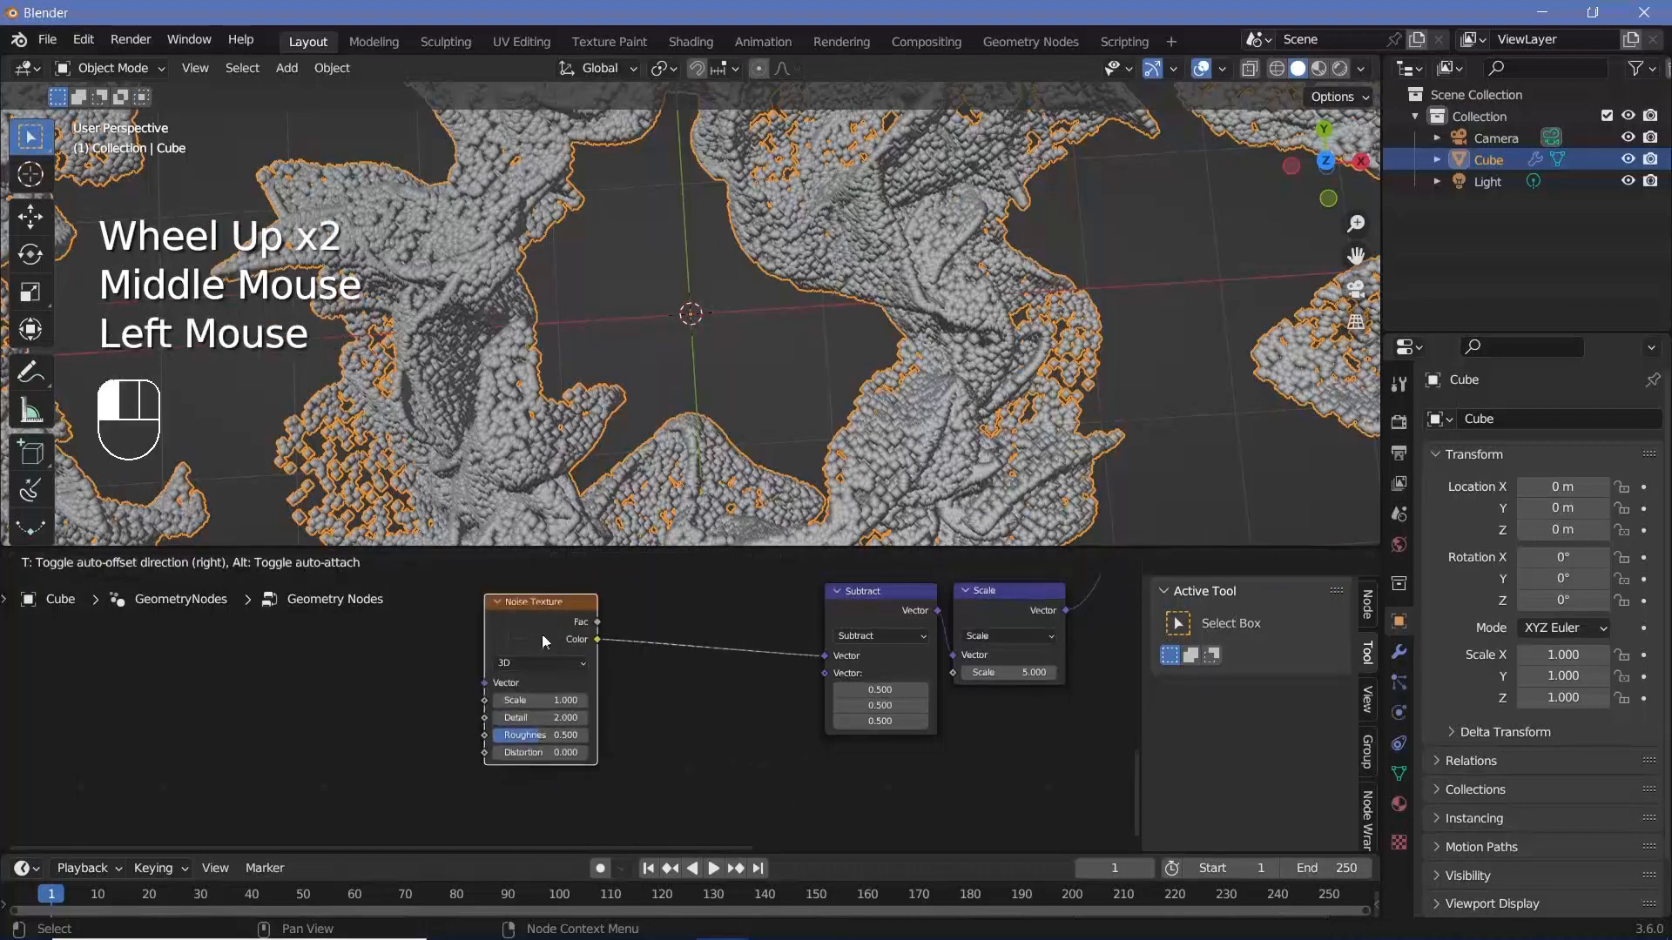
# Step: Switch the Noise Texture's dimensions to 4D
pyautogui.scroll(3, 536, 640)
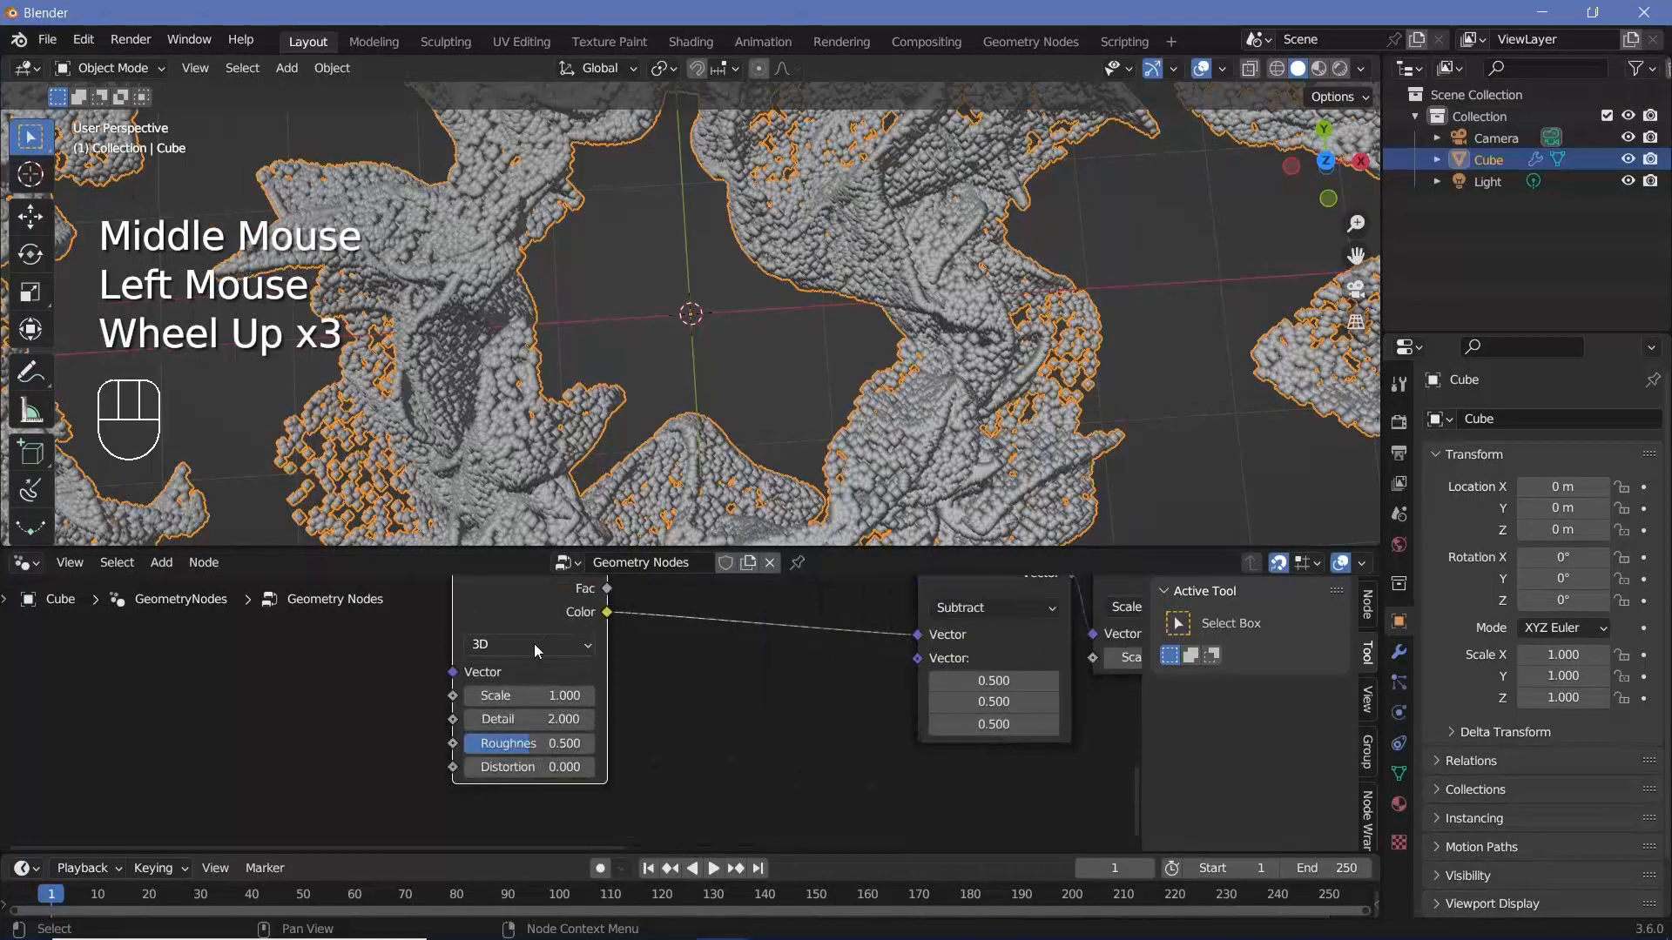
pyautogui.click(520, 645)
pyautogui.click(496, 740)
# Step: Duplicate the 4D Noise Texture node and place the copy directly beneath the original
pyautogui.scroll(-4, 569, 713)
pyautogui.click(540, 639)
pyautogui.hotkey('shift', 'd')
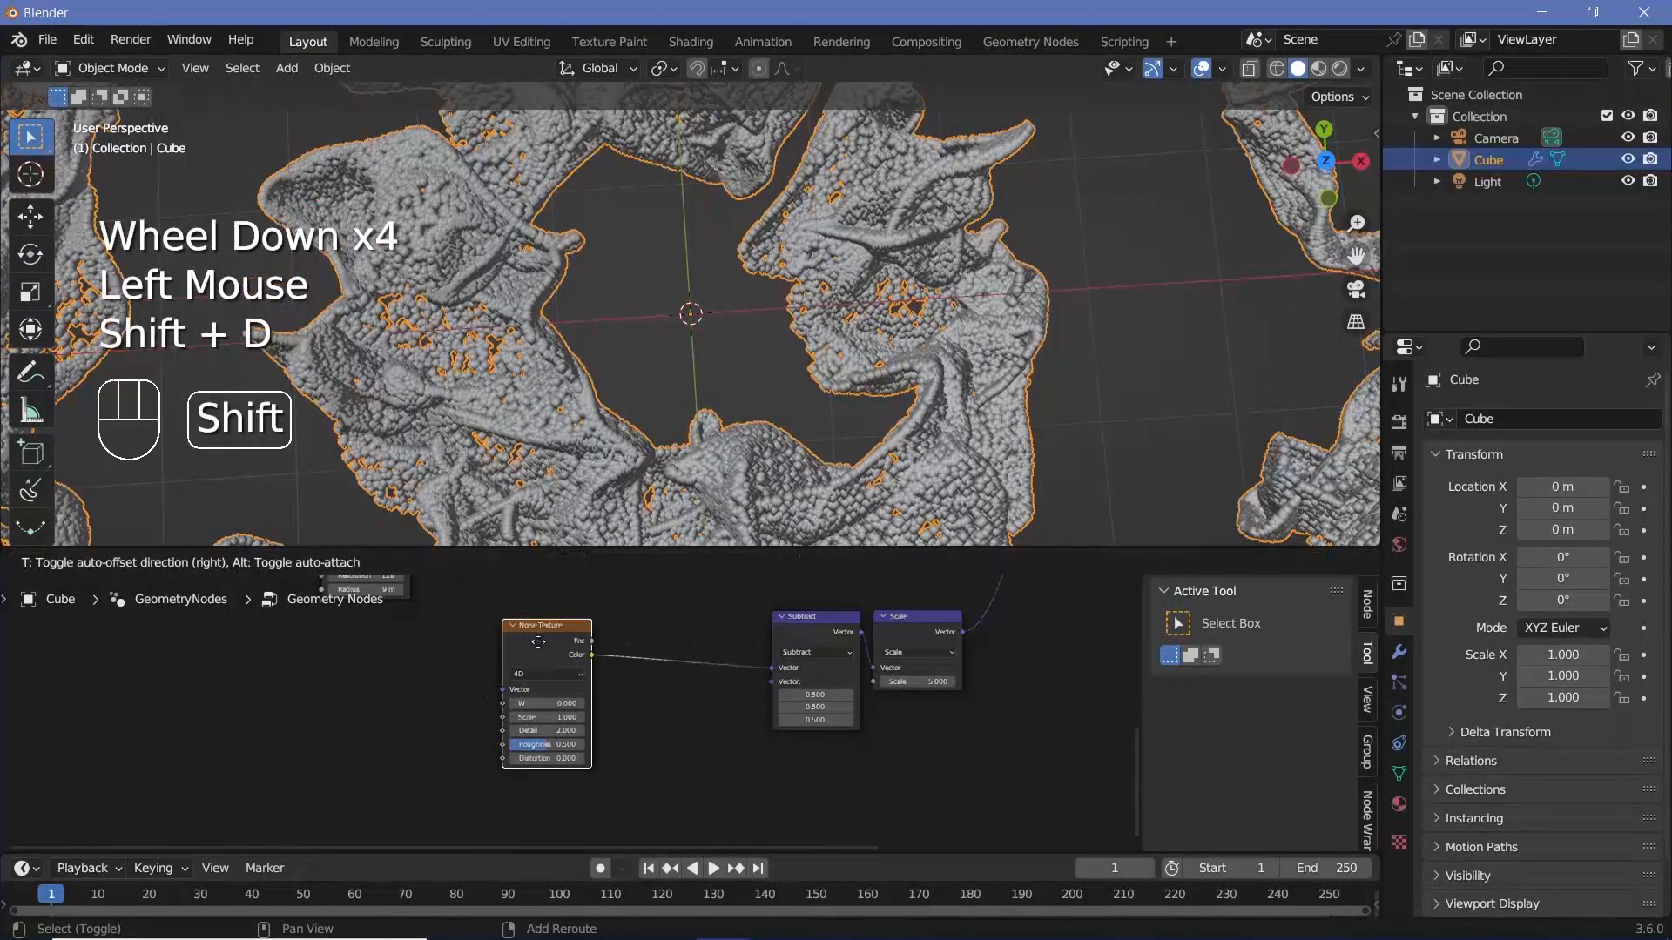
pyautogui.click(527, 801)
pyautogui.scroll(-3, 660, 700)
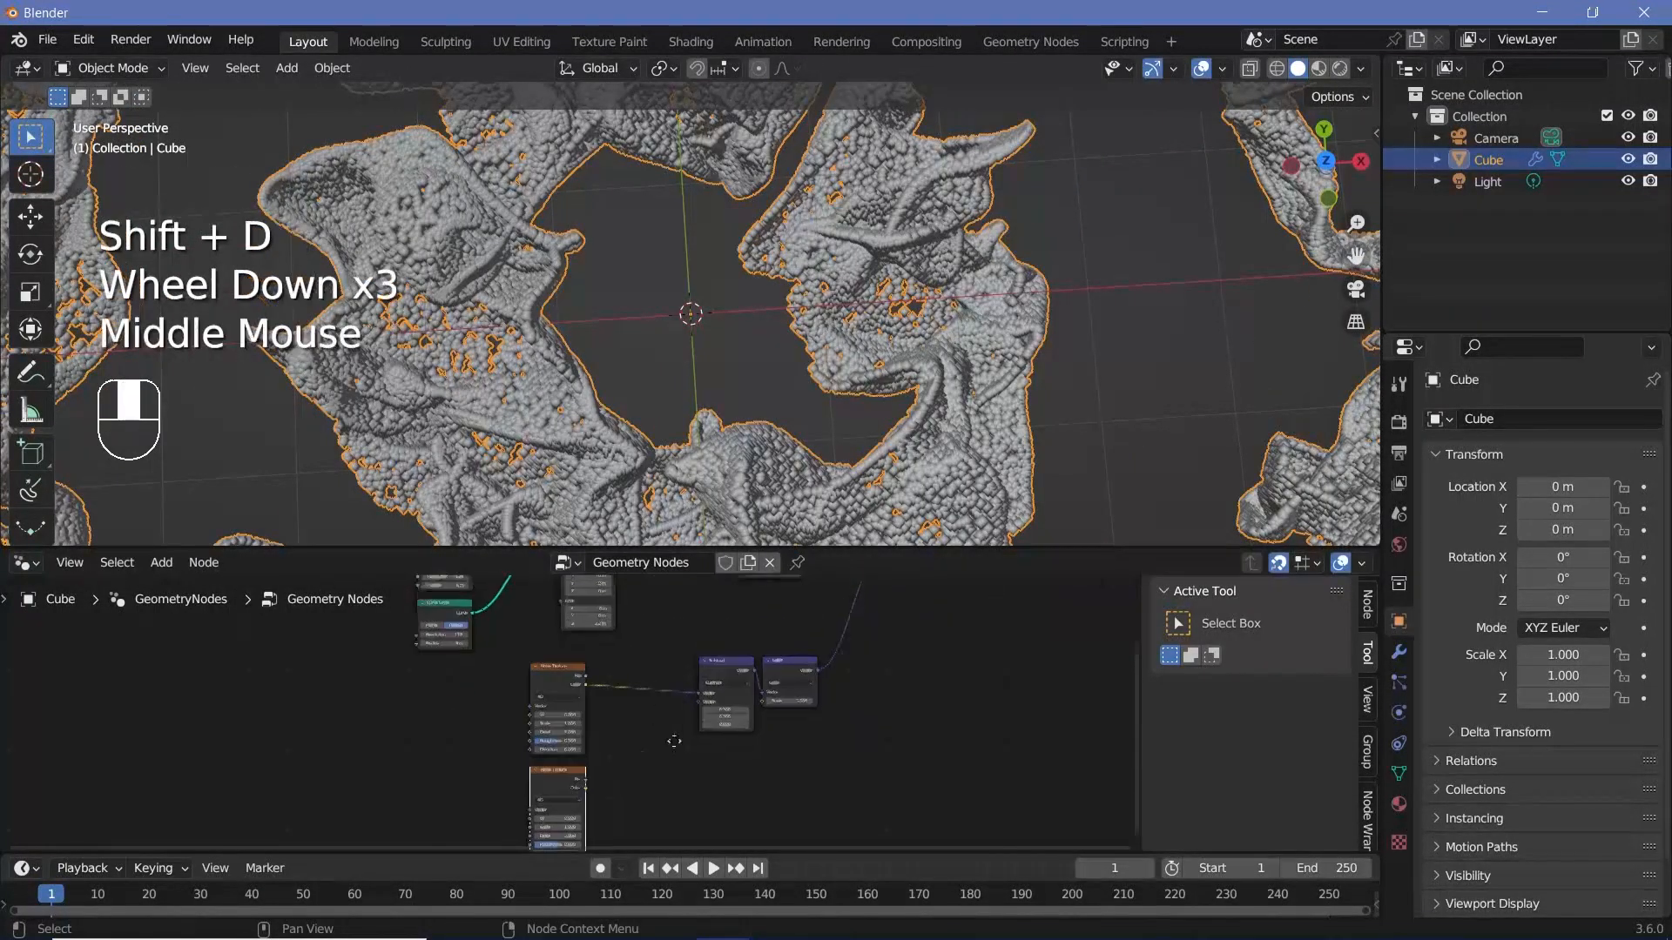
# Step: Set the Distribute Points on Faces density to 500
pyautogui.moveTo(753, 579); pyautogui.dragTo(558, 723, button='middle')
pyautogui.scroll(3, 743, 709)
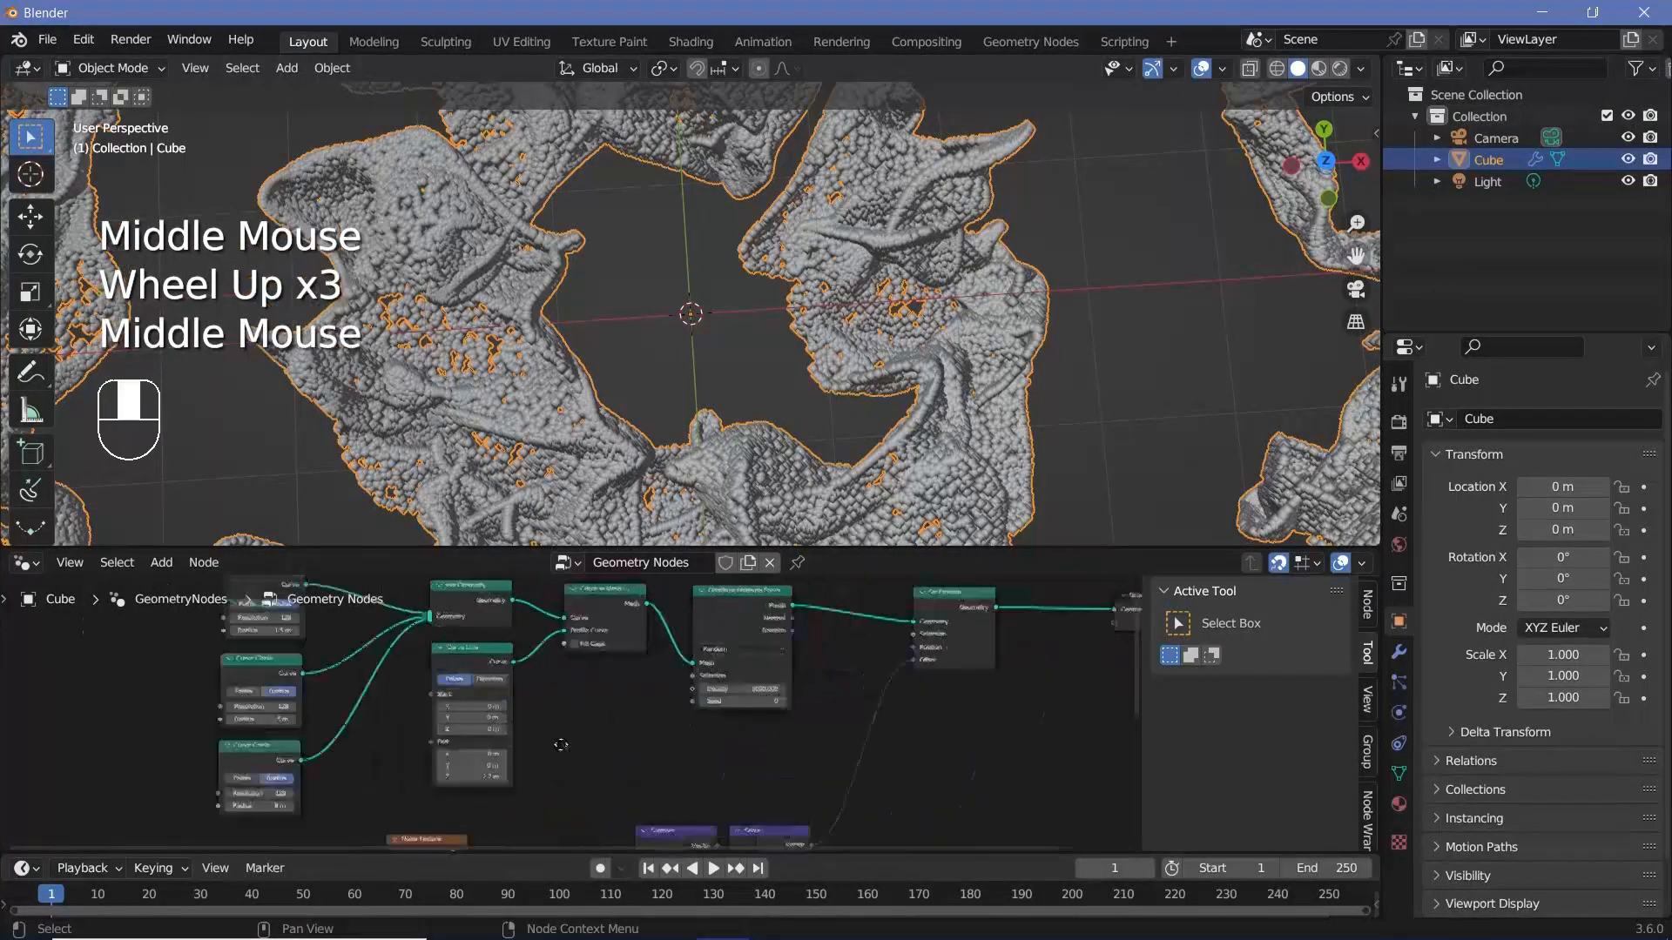
pyautogui.scroll(4, 524, 743)
pyautogui.click(588, 660)
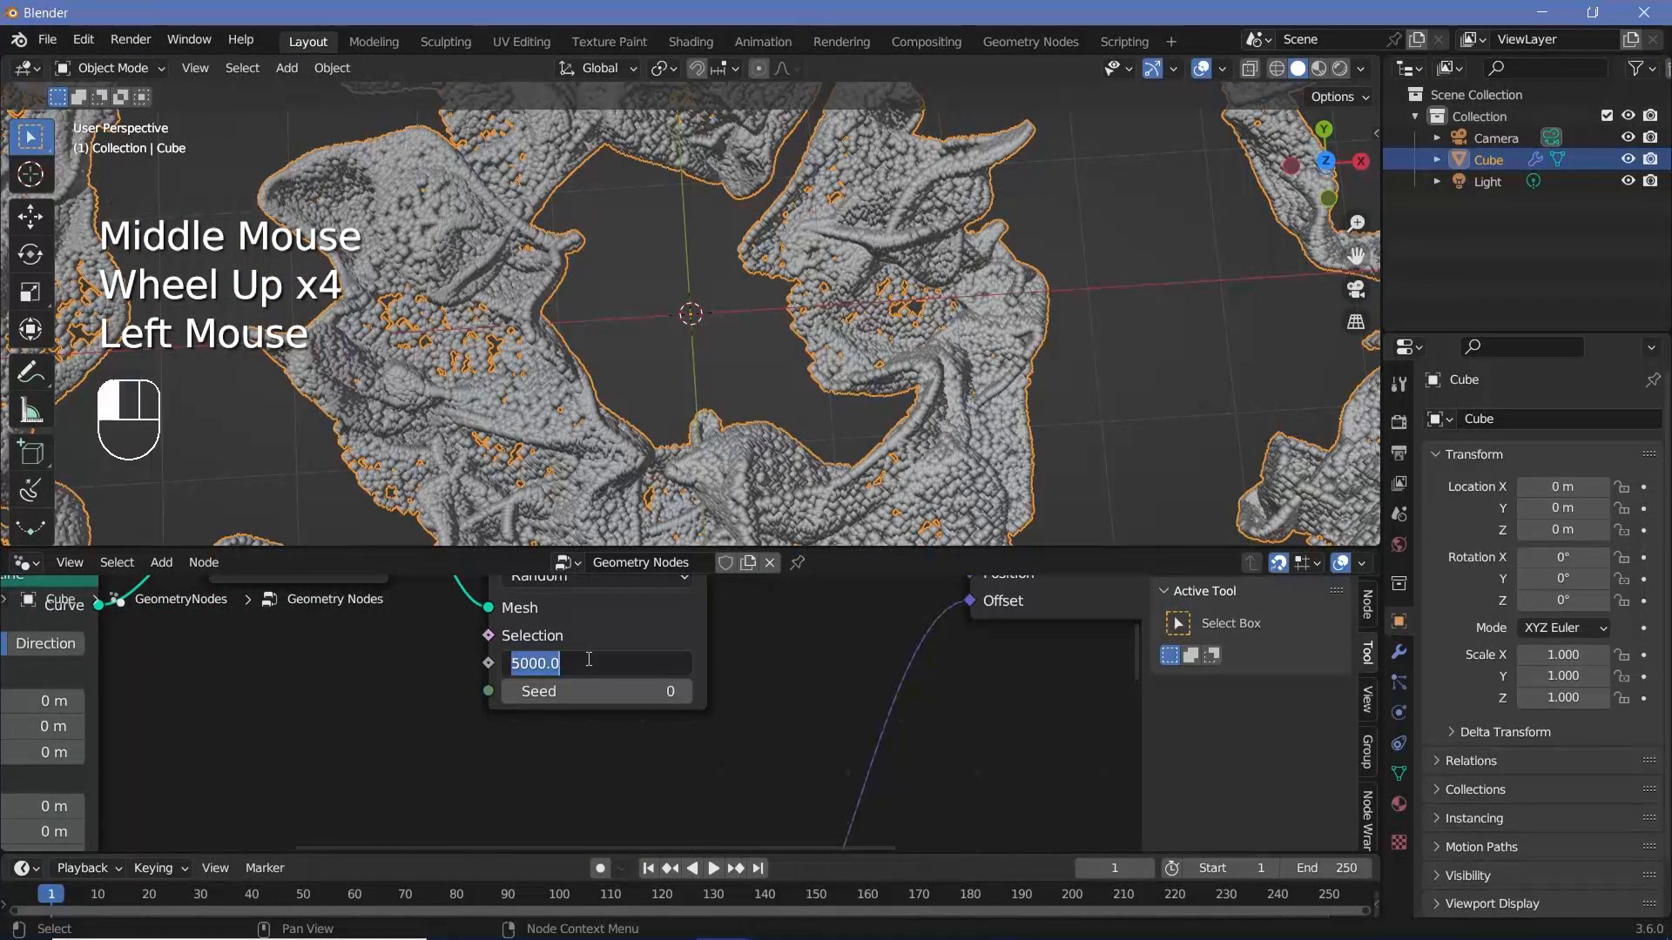
pyautogui.write('50')
pyautogui.press('Return')
pyautogui.scroll(-3, 794, 415)
pyautogui.scroll(2, 794, 415)
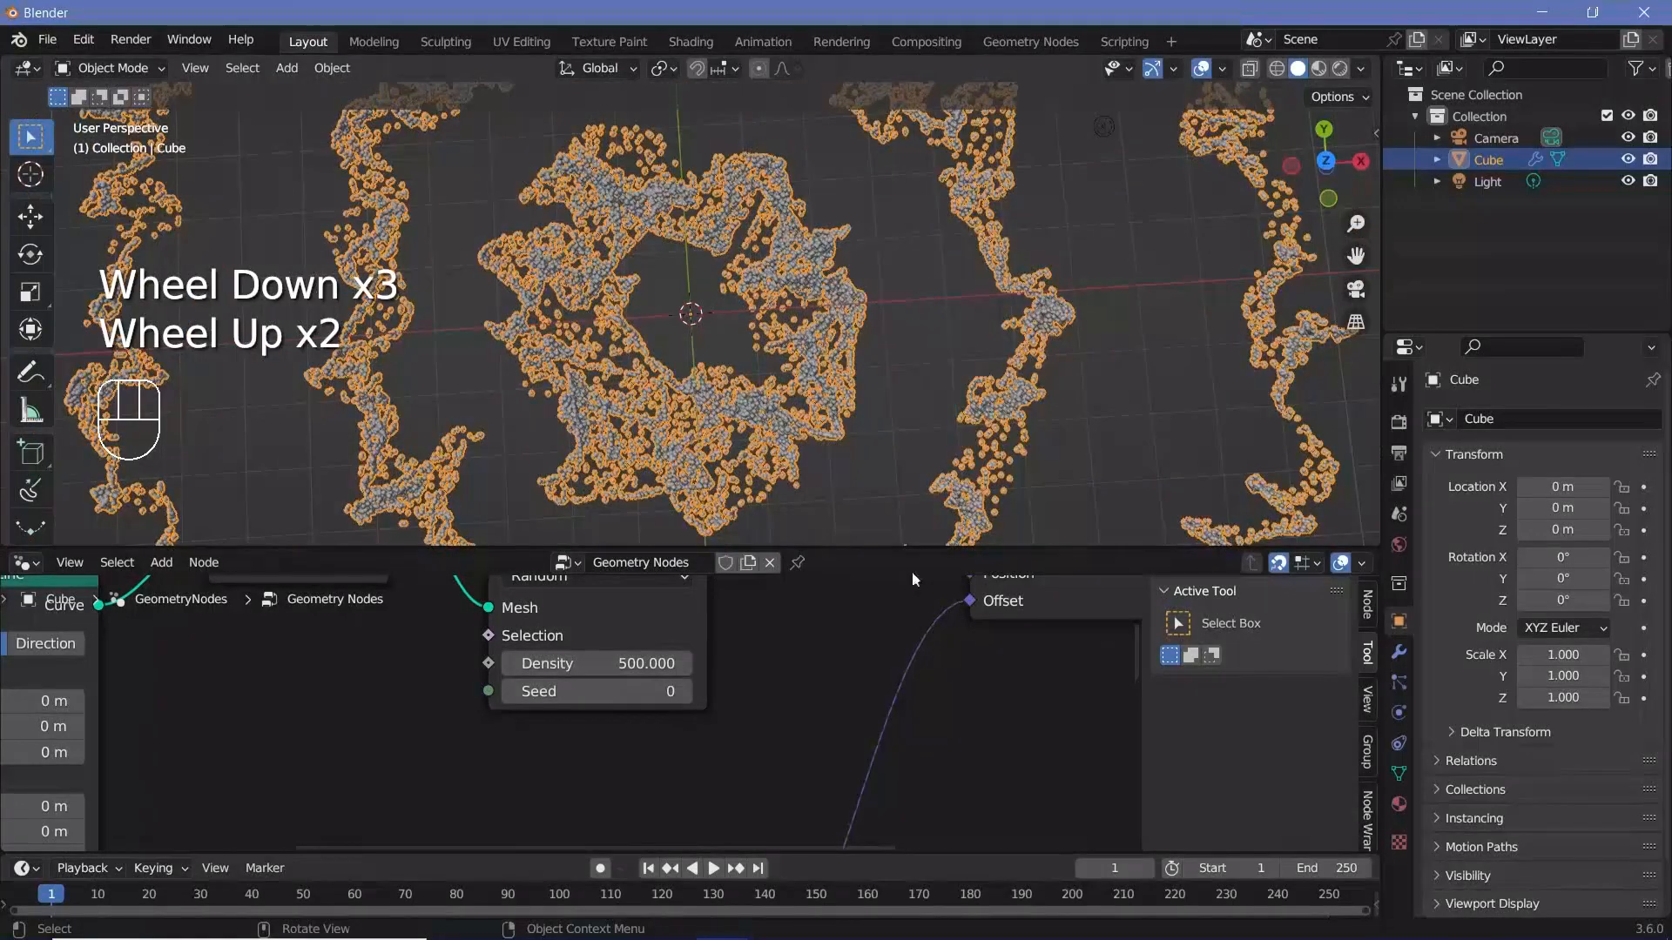
# Step: Insert a Mix Color node between the upper Noise Texture and Subtract, and connect the lower Noise Texture's Color to input B
pyautogui.scroll(-3, 694, 746)
pyautogui.moveTo(692, 760)
pyautogui.keyDown('shift'); pyautogui.mouseDown(button='middle')
pyautogui.moveTo(816, 648)
pyautogui.moveTo(973, 578)
pyautogui.moveTo(666, 776)
pyautogui.mouseUp(button='middle'); pyautogui.keyUp('shift')
pyautogui.scroll(2, 666, 776)
pyautogui.hotkey('shift', 'a')
pyautogui.click(601, 483)
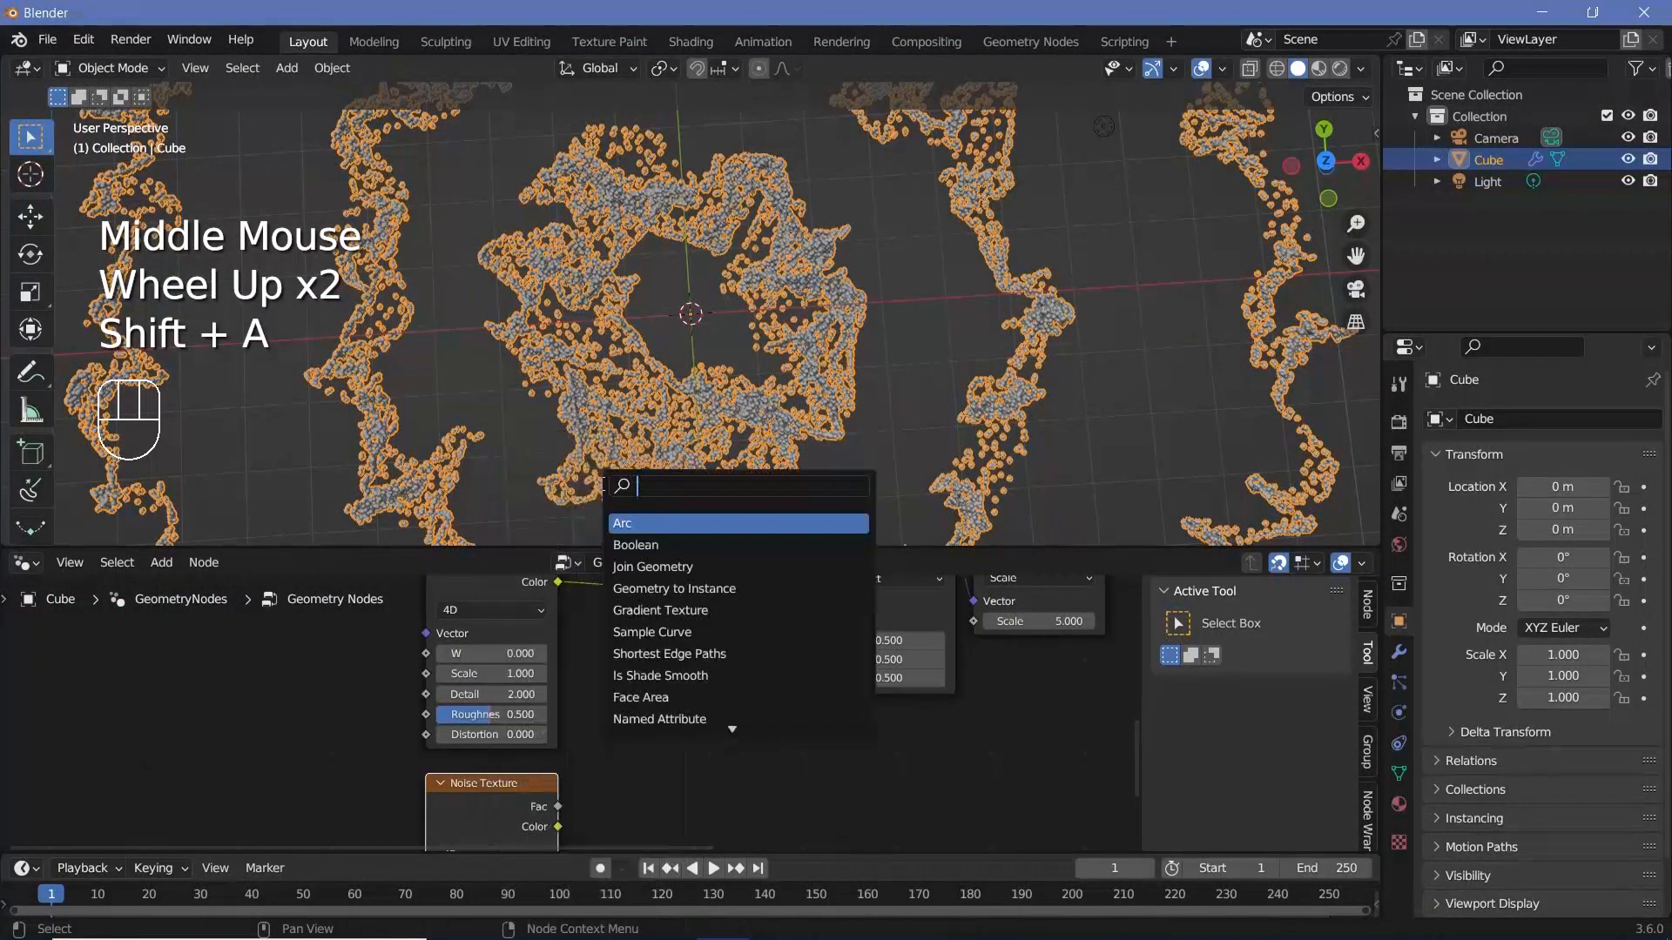
pyautogui.write('mix co')
pyautogui.press('Return')
pyautogui.click(655, 686)
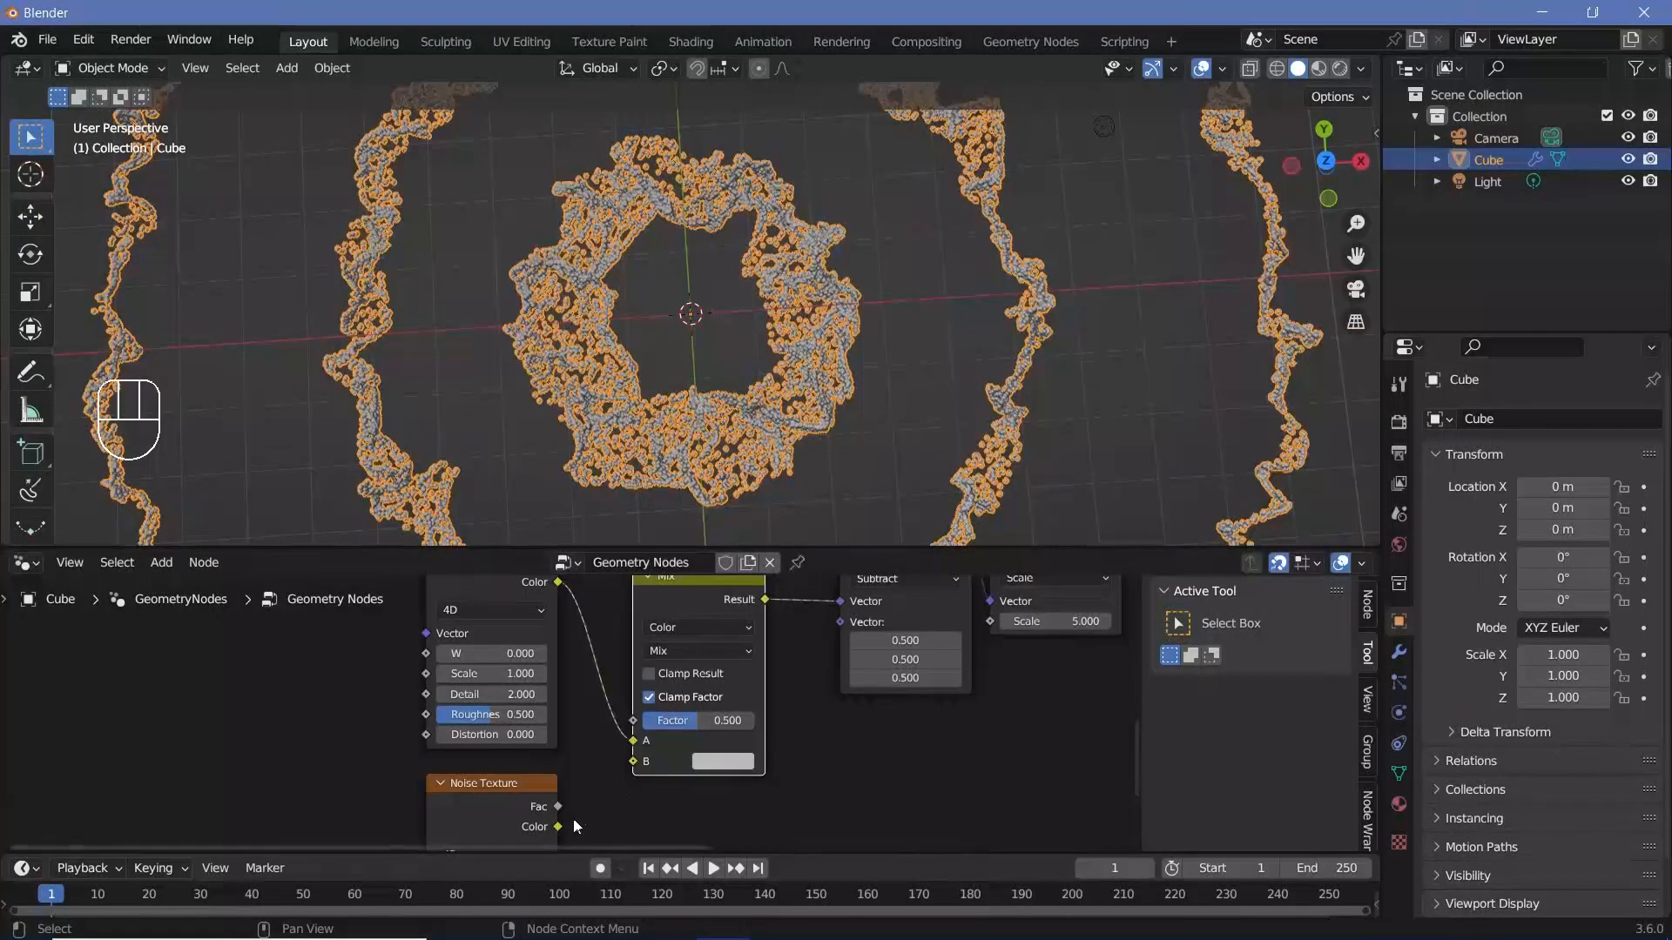
pyautogui.moveTo(559, 825); pyautogui.dragTo(638, 762)
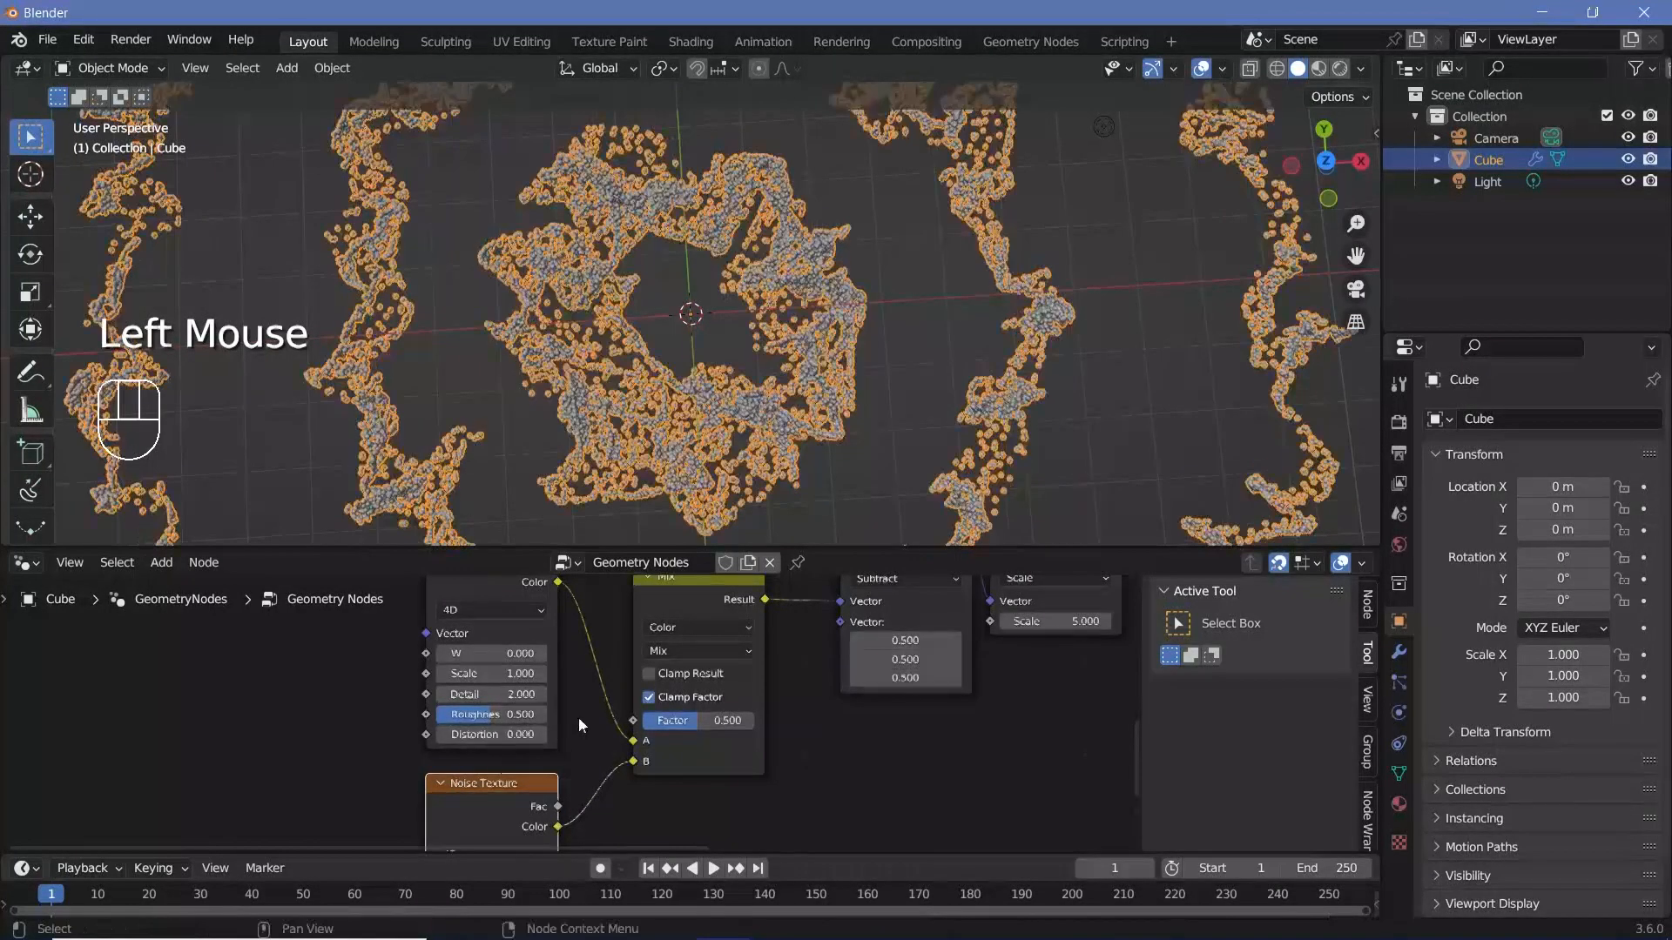
# Step: Move the playhead to frame 0
pyautogui.scroll(-3, 579, 723)
pyautogui.moveTo(578, 723); pyautogui.dragTo(627, 709, button='middle')
pyautogui.scroll(2, 628, 710)
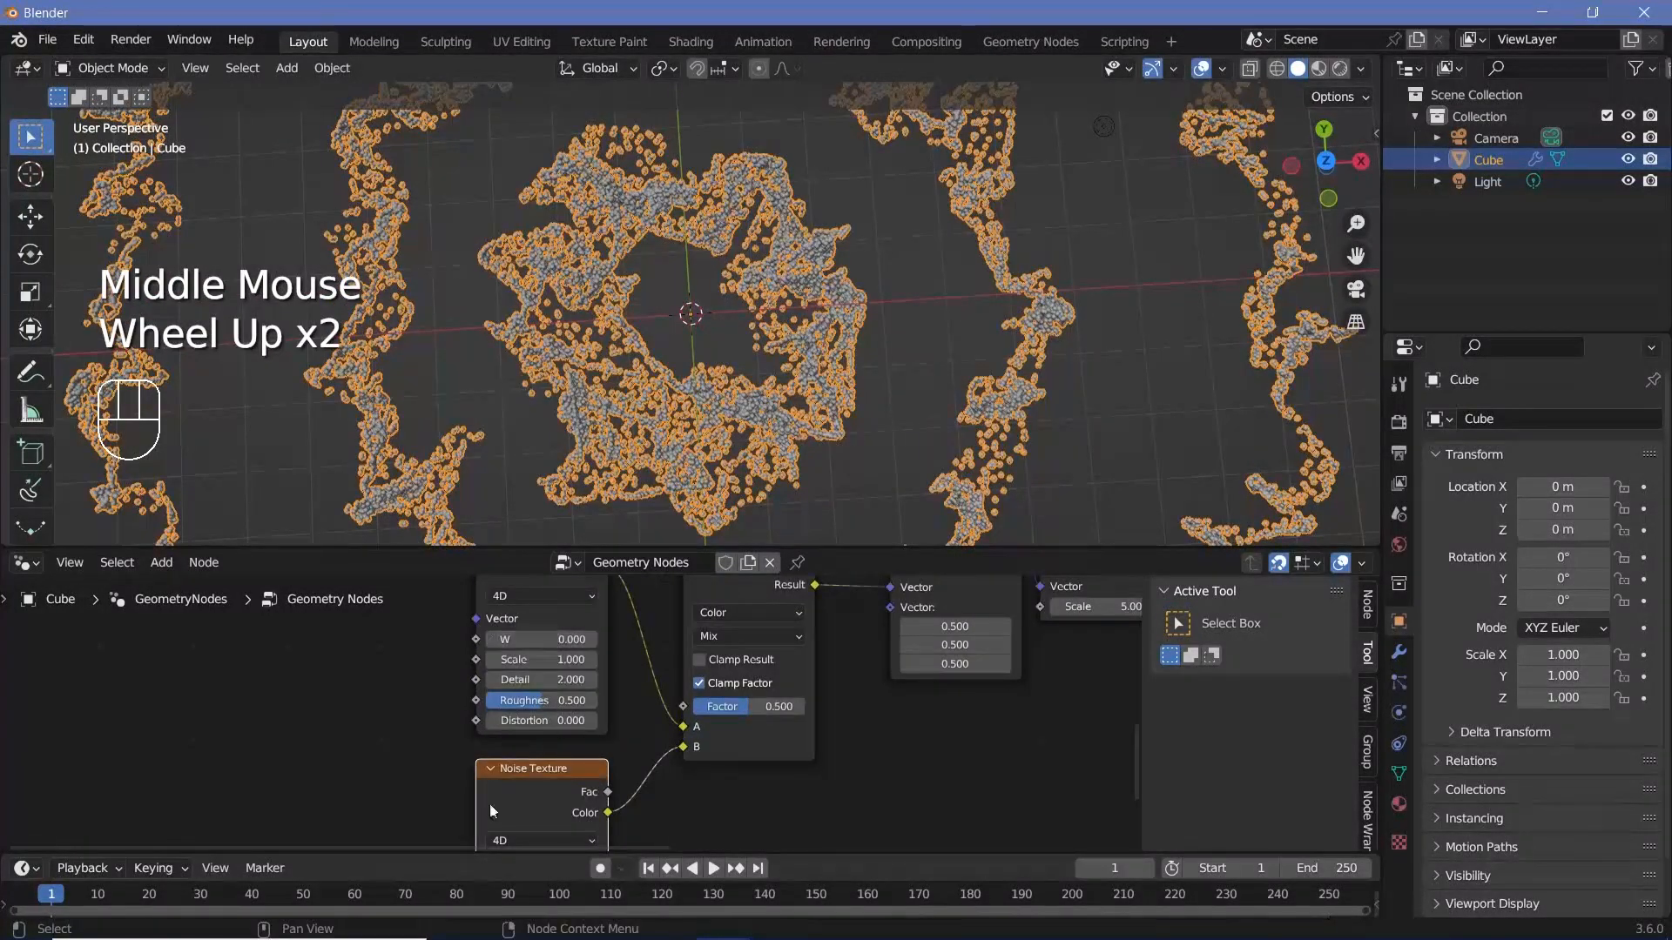
pyautogui.press('Left')
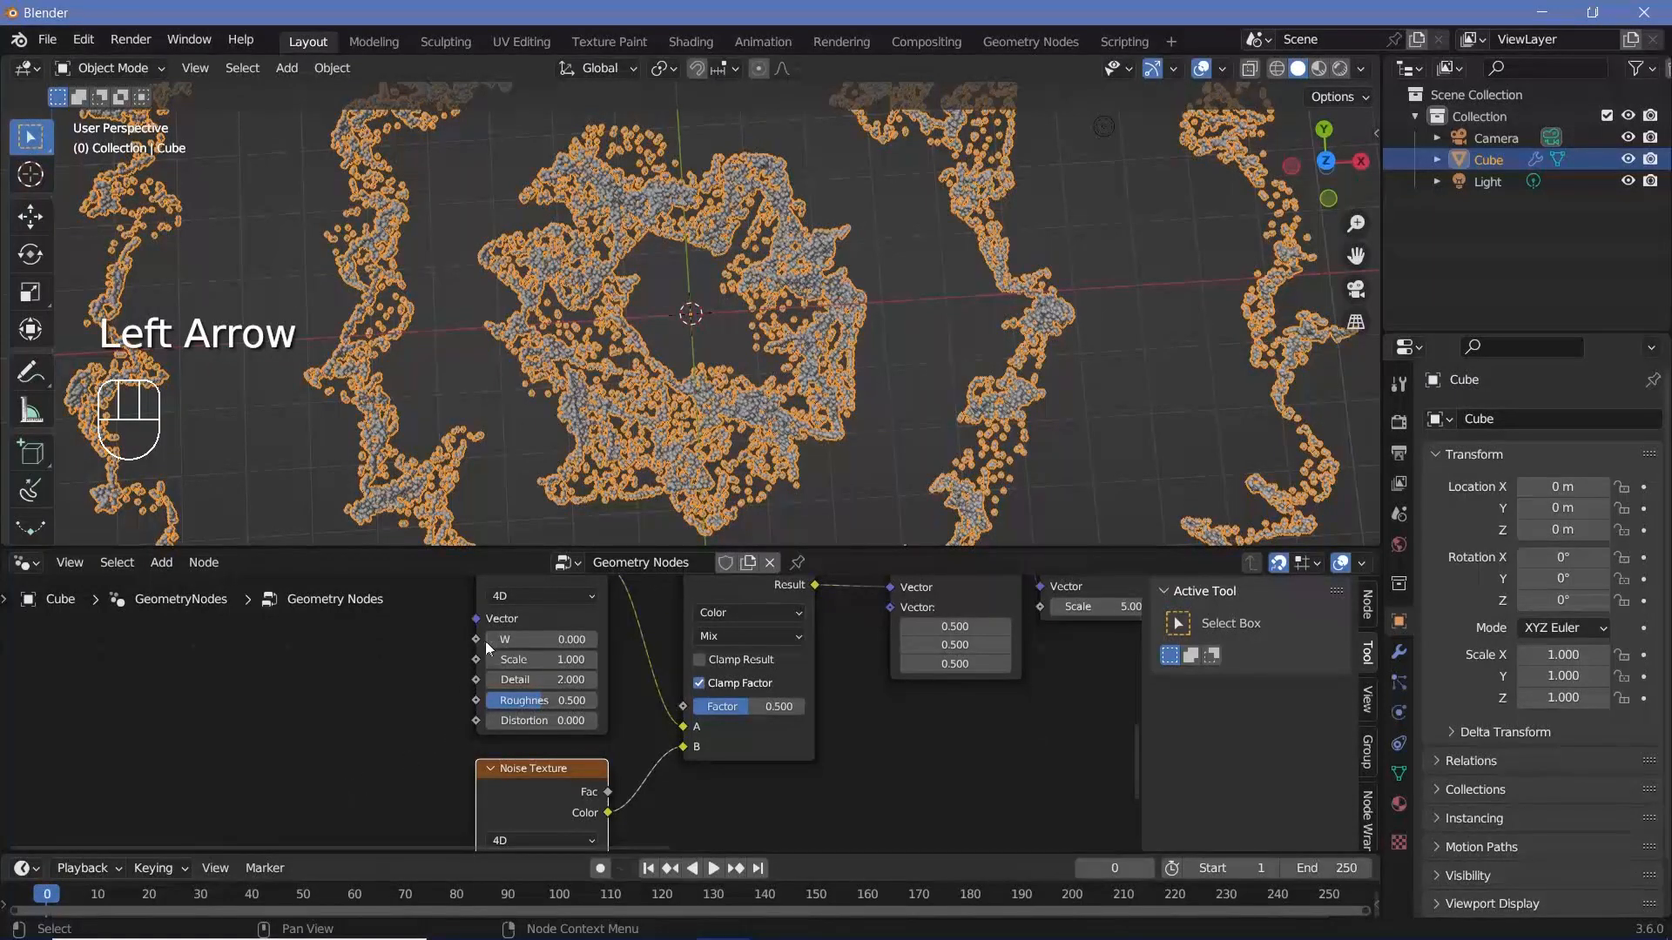
# Step: Set the scene's frame rate to 30 fps and the end frame to 150
pyautogui.click(1400, 457)
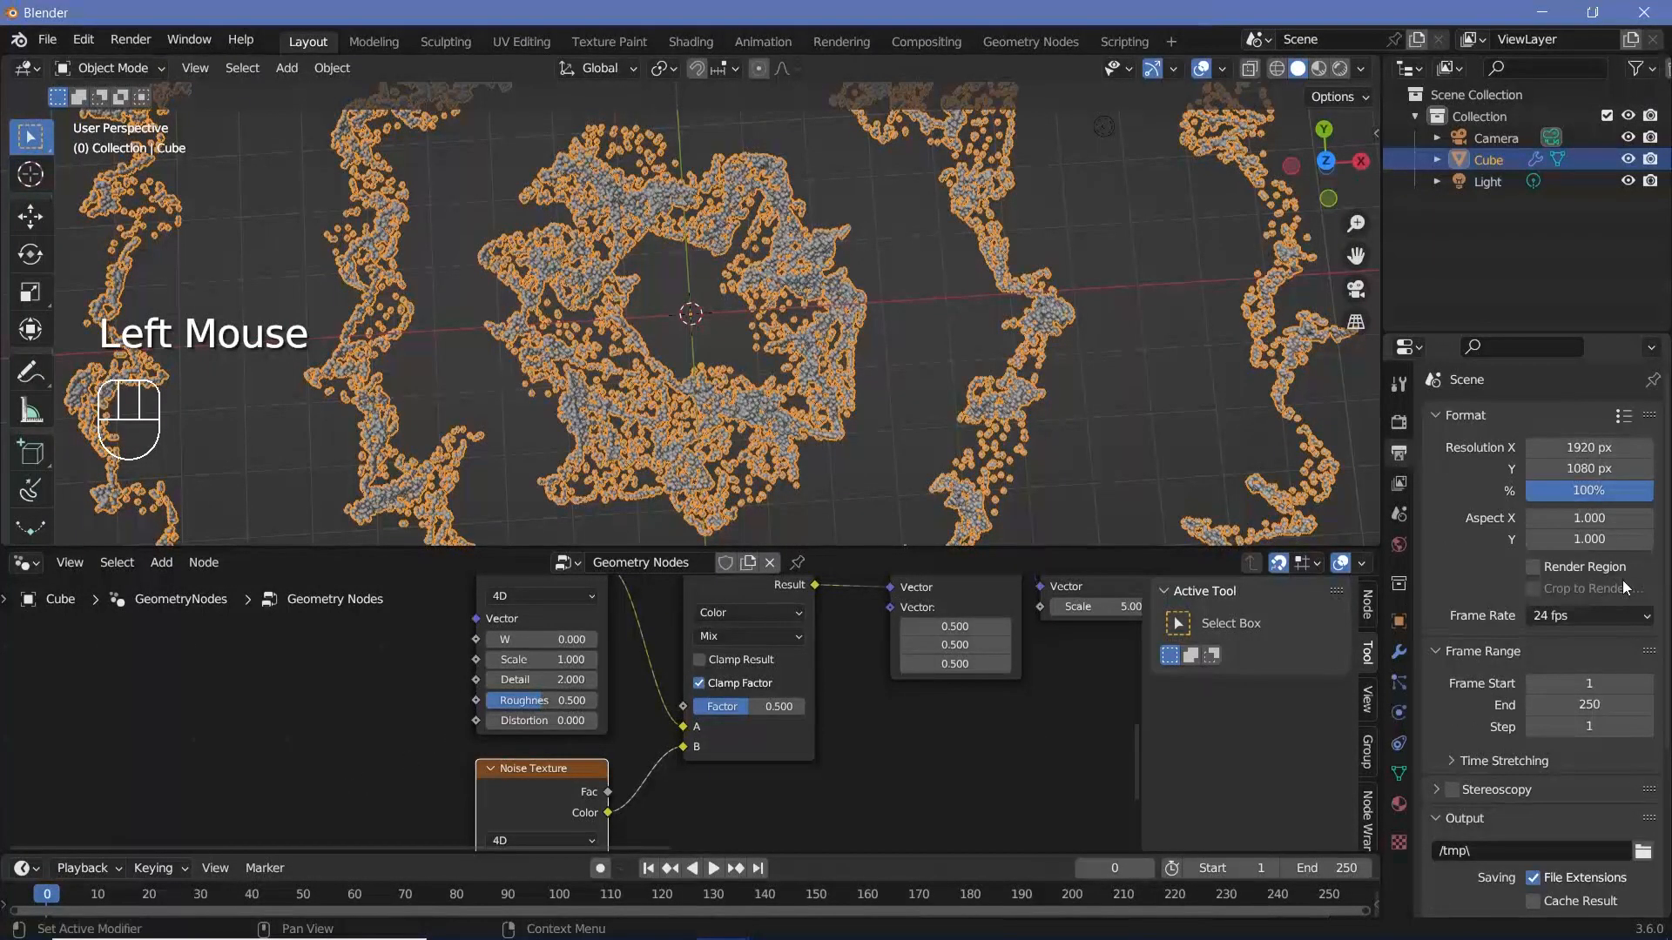
pyautogui.click(1557, 619)
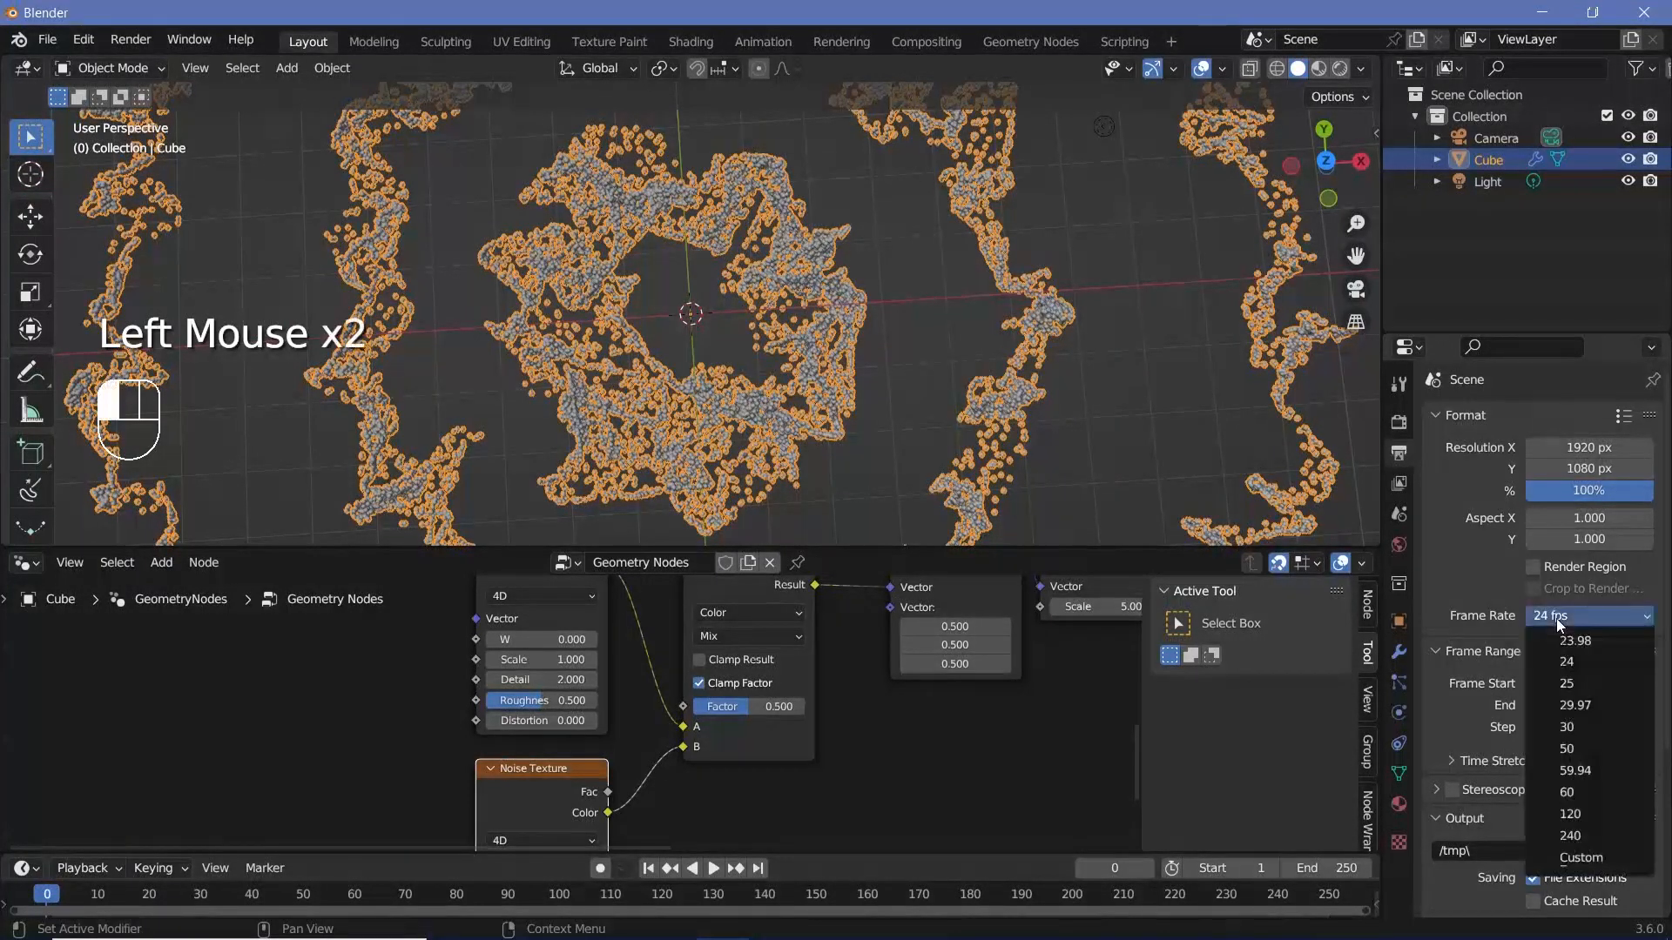
pyautogui.click(1570, 737)
pyautogui.click(1577, 706)
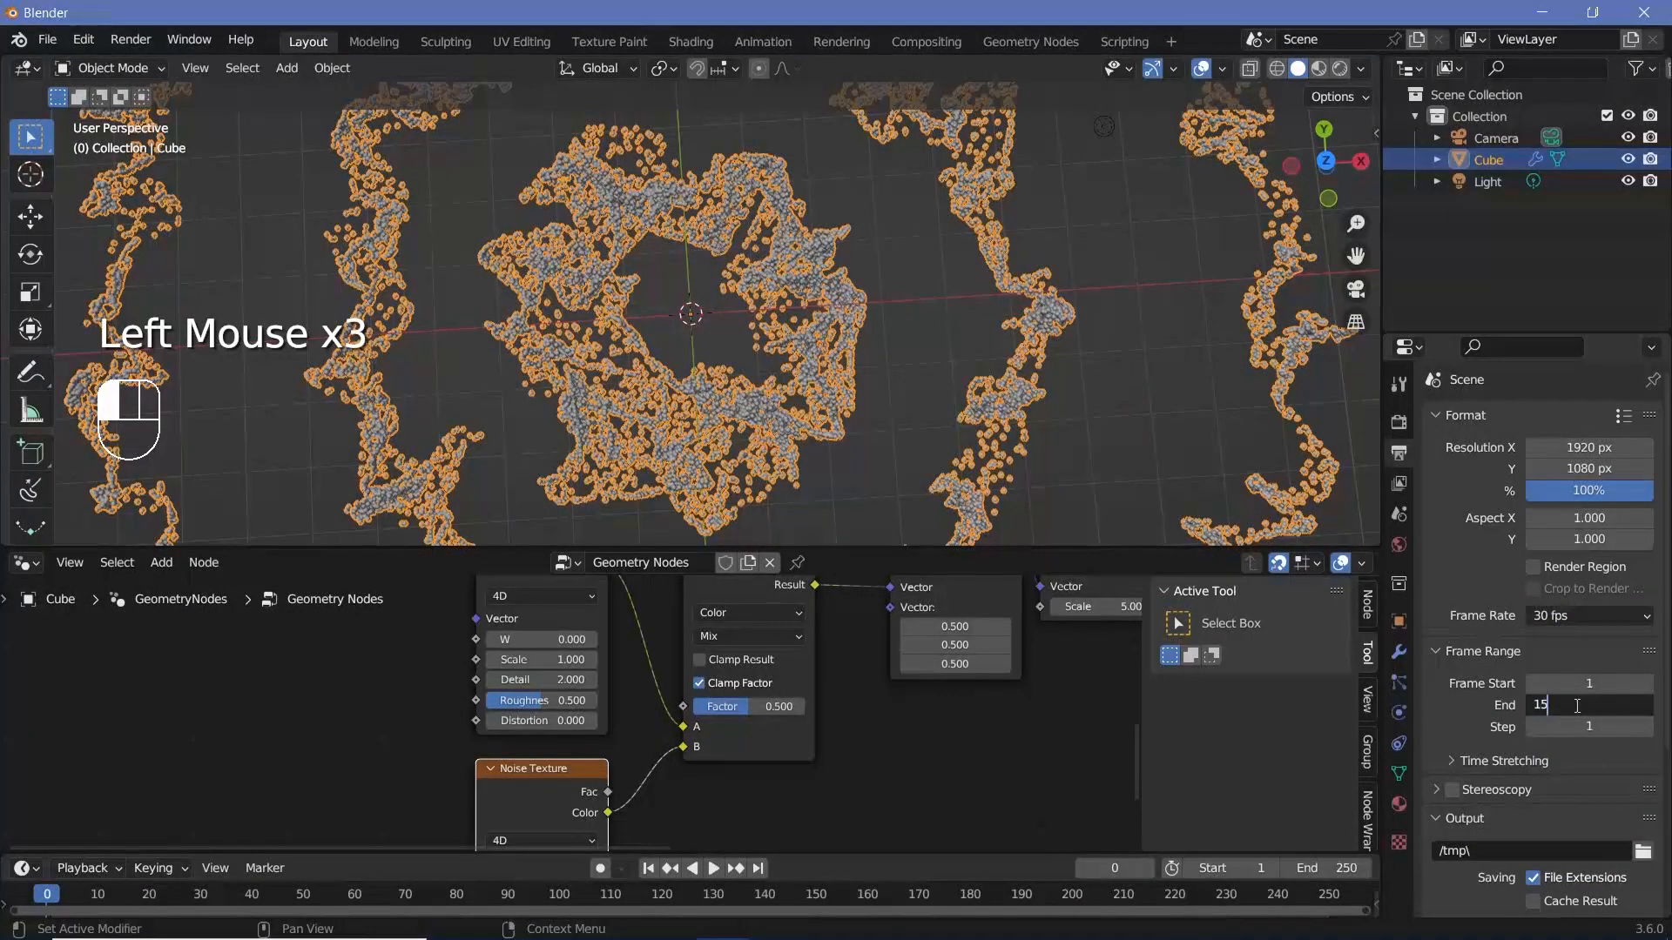
pyautogui.press('Return')
# Step: Set the render output path to // and the file format to FFmpeg Video
pyautogui.scroll(-2, 1498, 754)
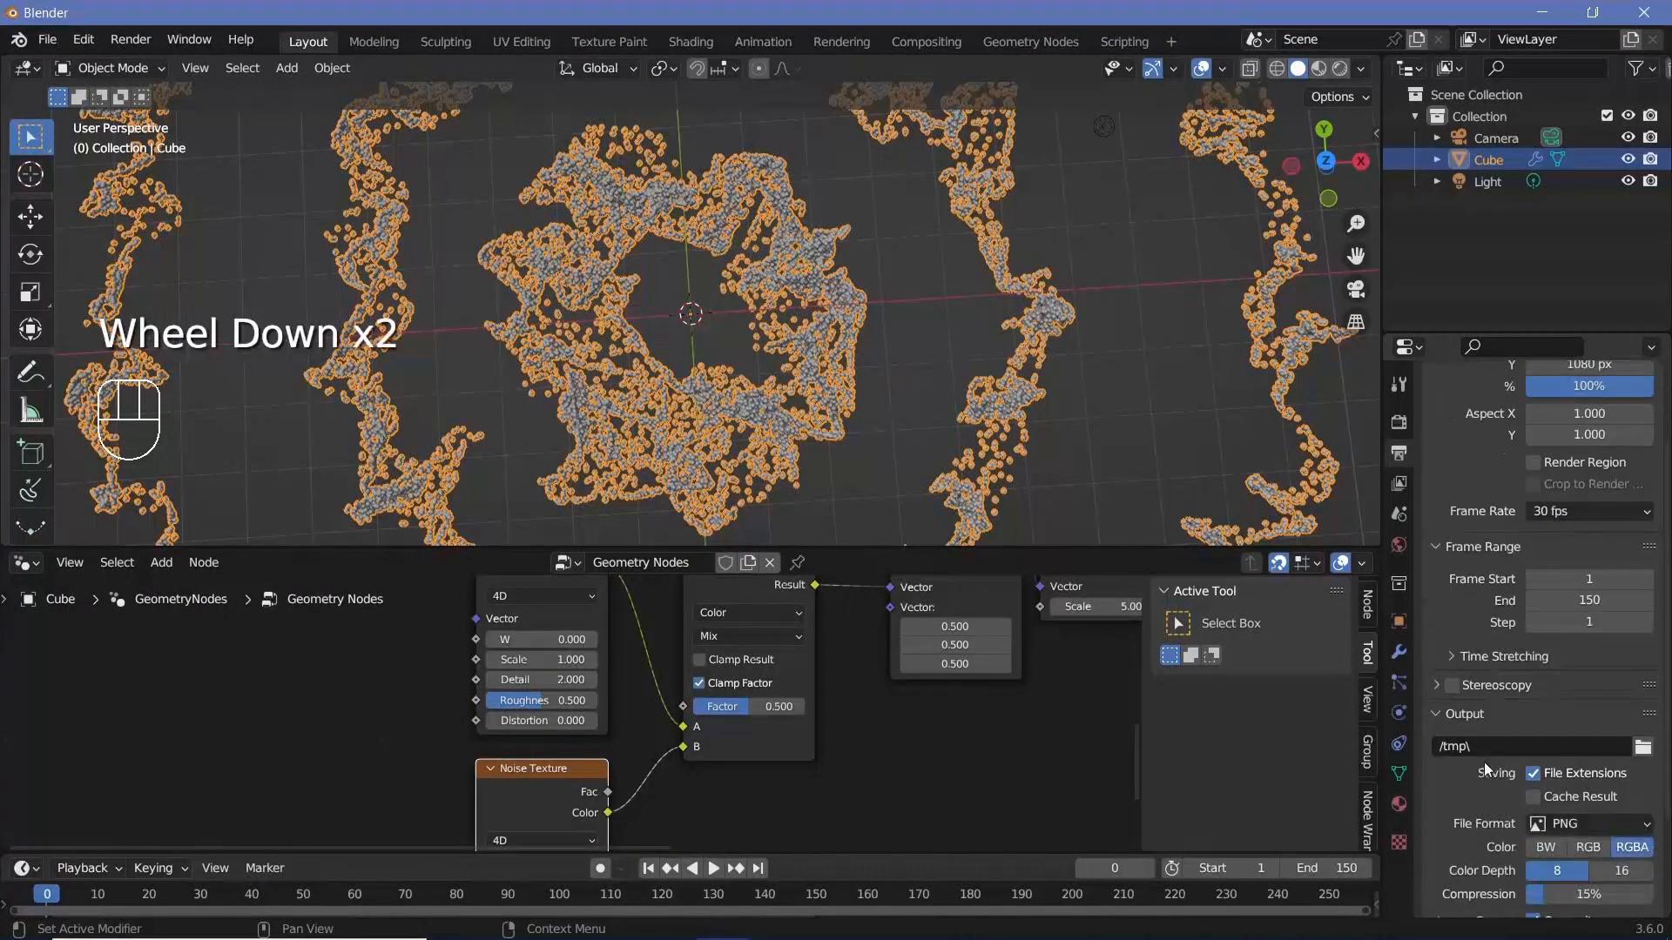
pyautogui.click(1463, 747)
pyautogui.write('//')
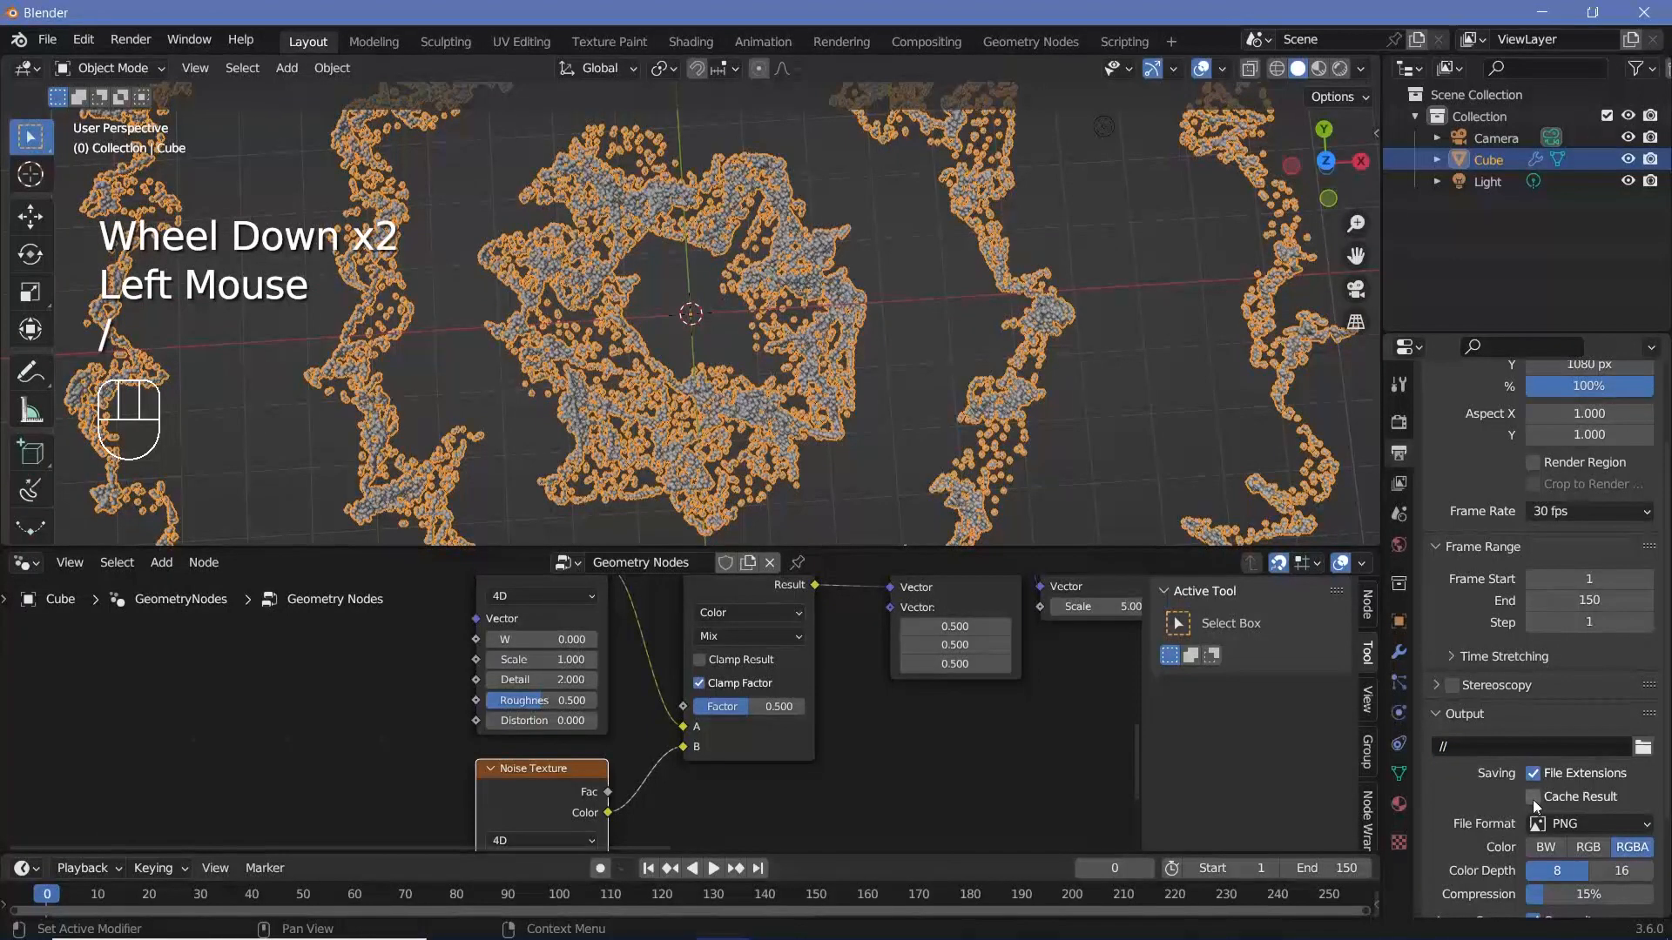
pyautogui.click(1545, 825)
pyautogui.click(1558, 707)
# Step: Set the video encoding container to MPEG-4 and the output quality to Perceptually Lossless
pyautogui.scroll(-2, 1472, 788)
pyautogui.click(1488, 806)
pyautogui.scroll(-2, 1567, 697)
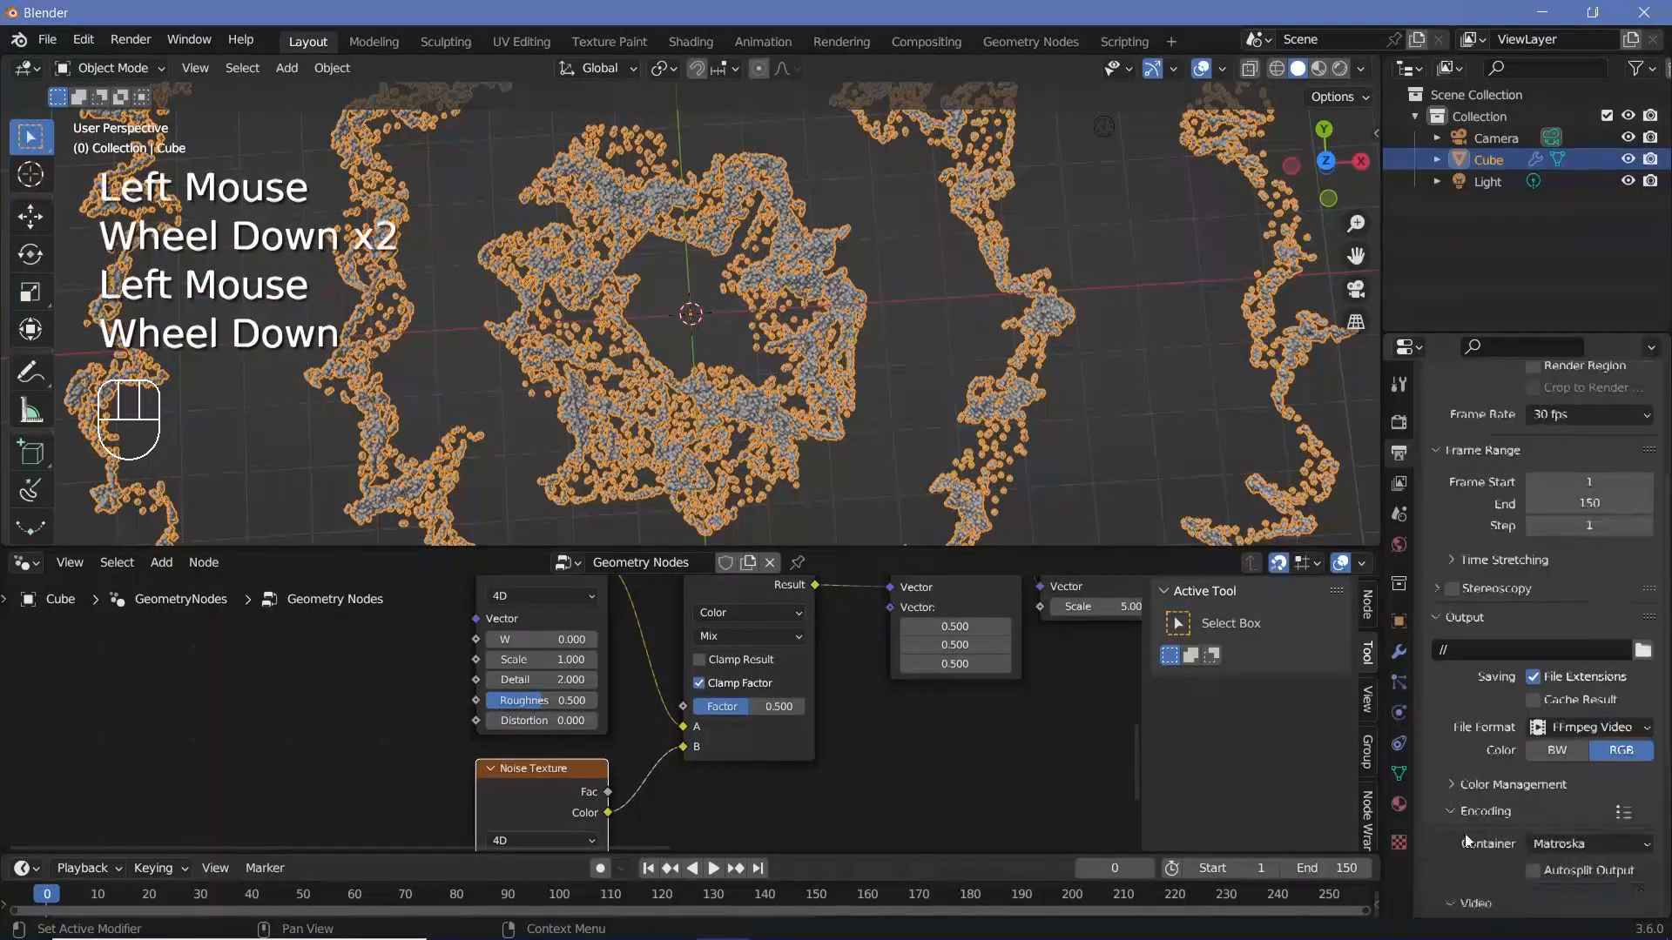
pyautogui.click(1561, 738)
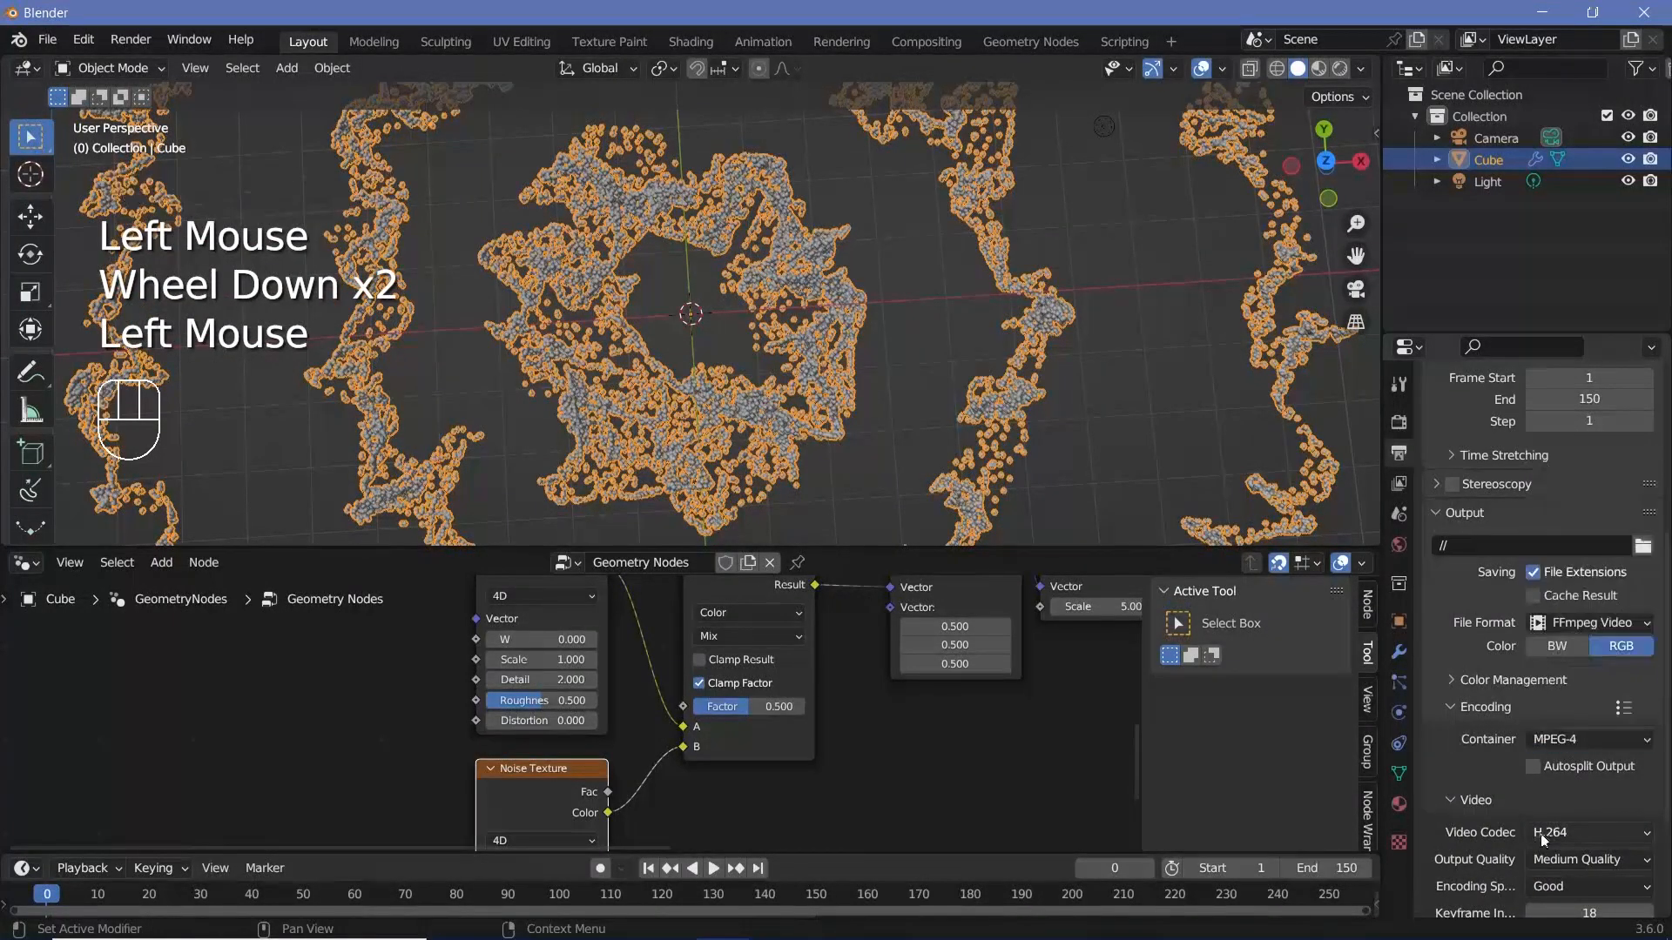
pyautogui.click(1543, 860)
pyautogui.click(1546, 787)
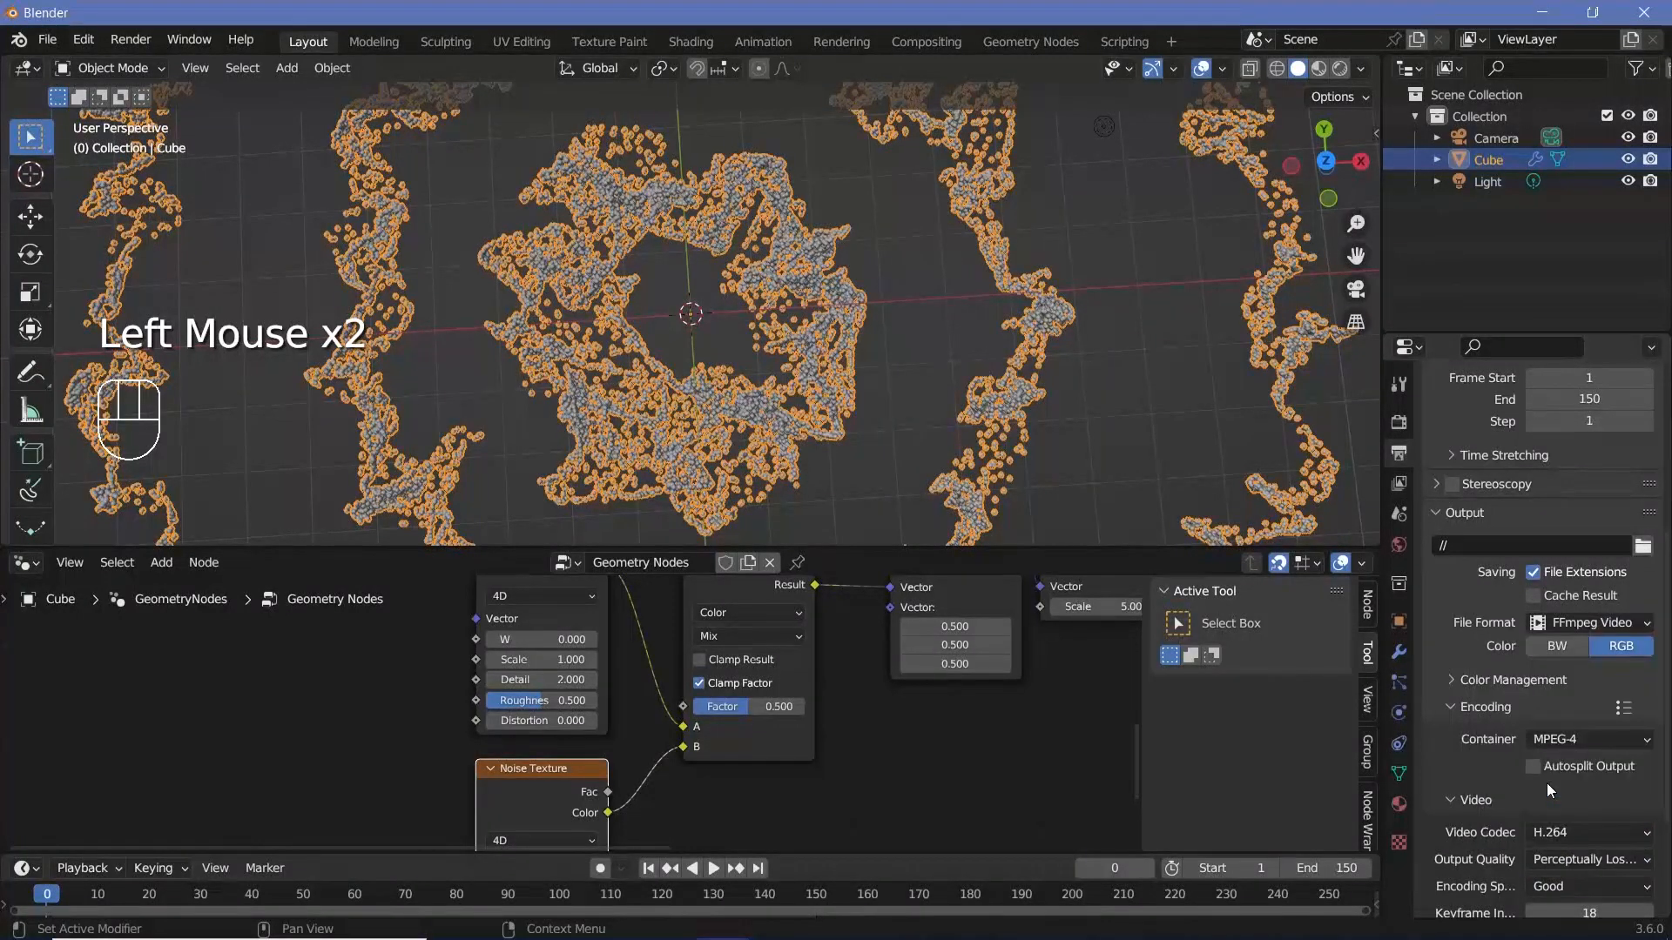
# Step: Enable Bloom in the render settings
pyautogui.click(1400, 423)
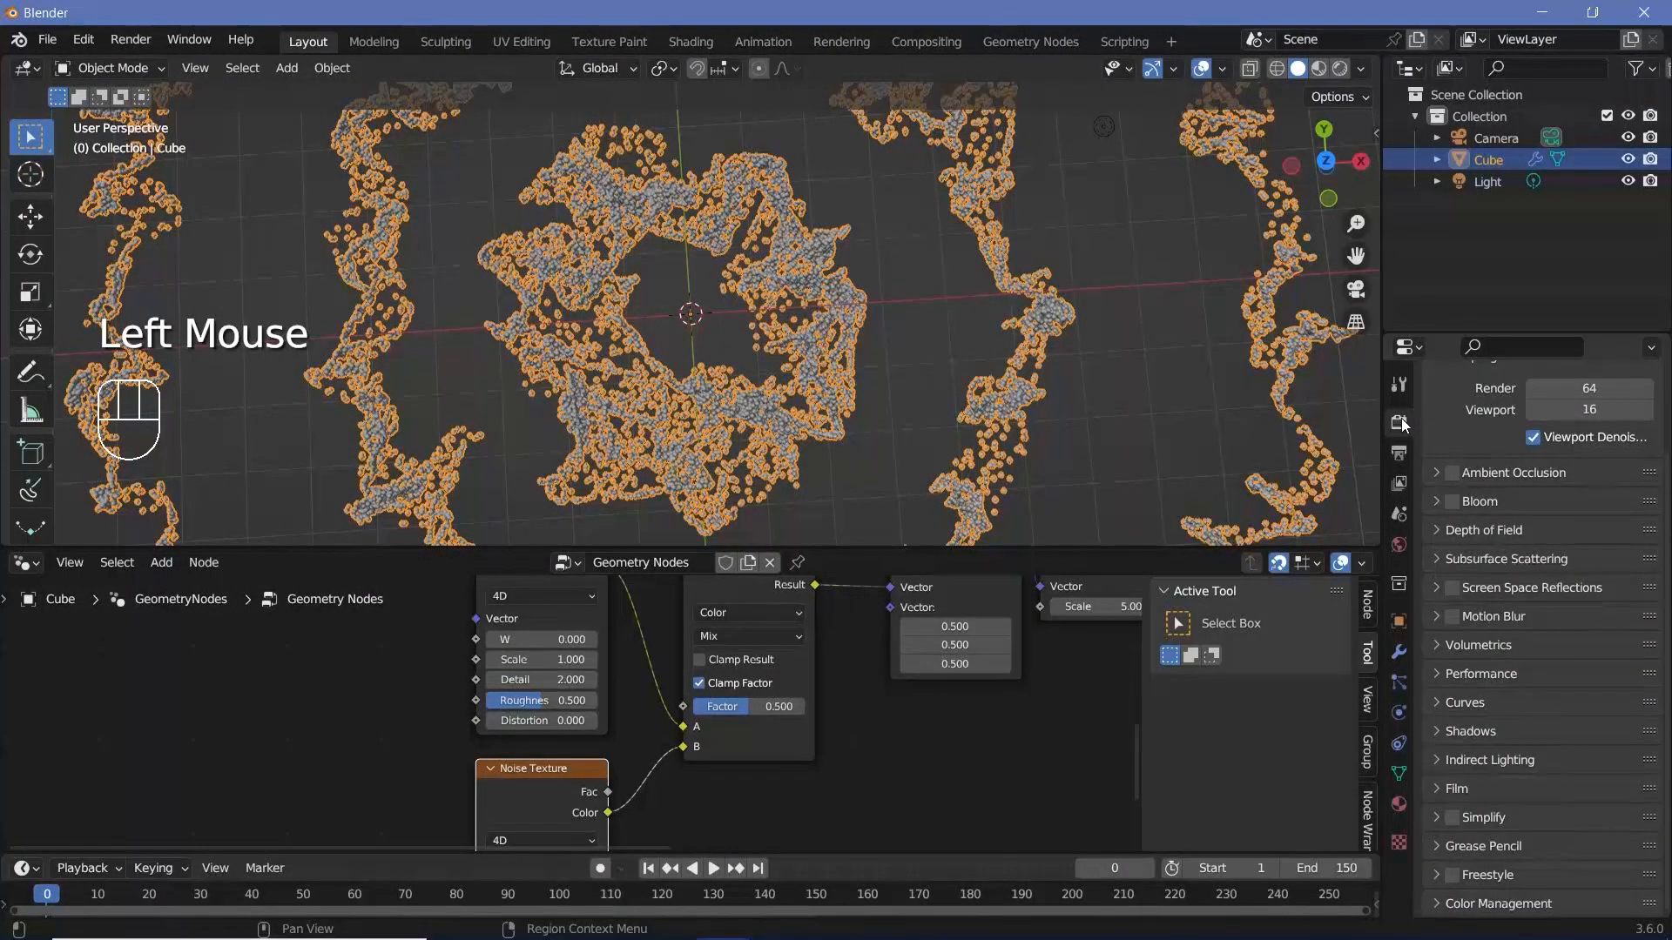
pyautogui.click(1329, 521)
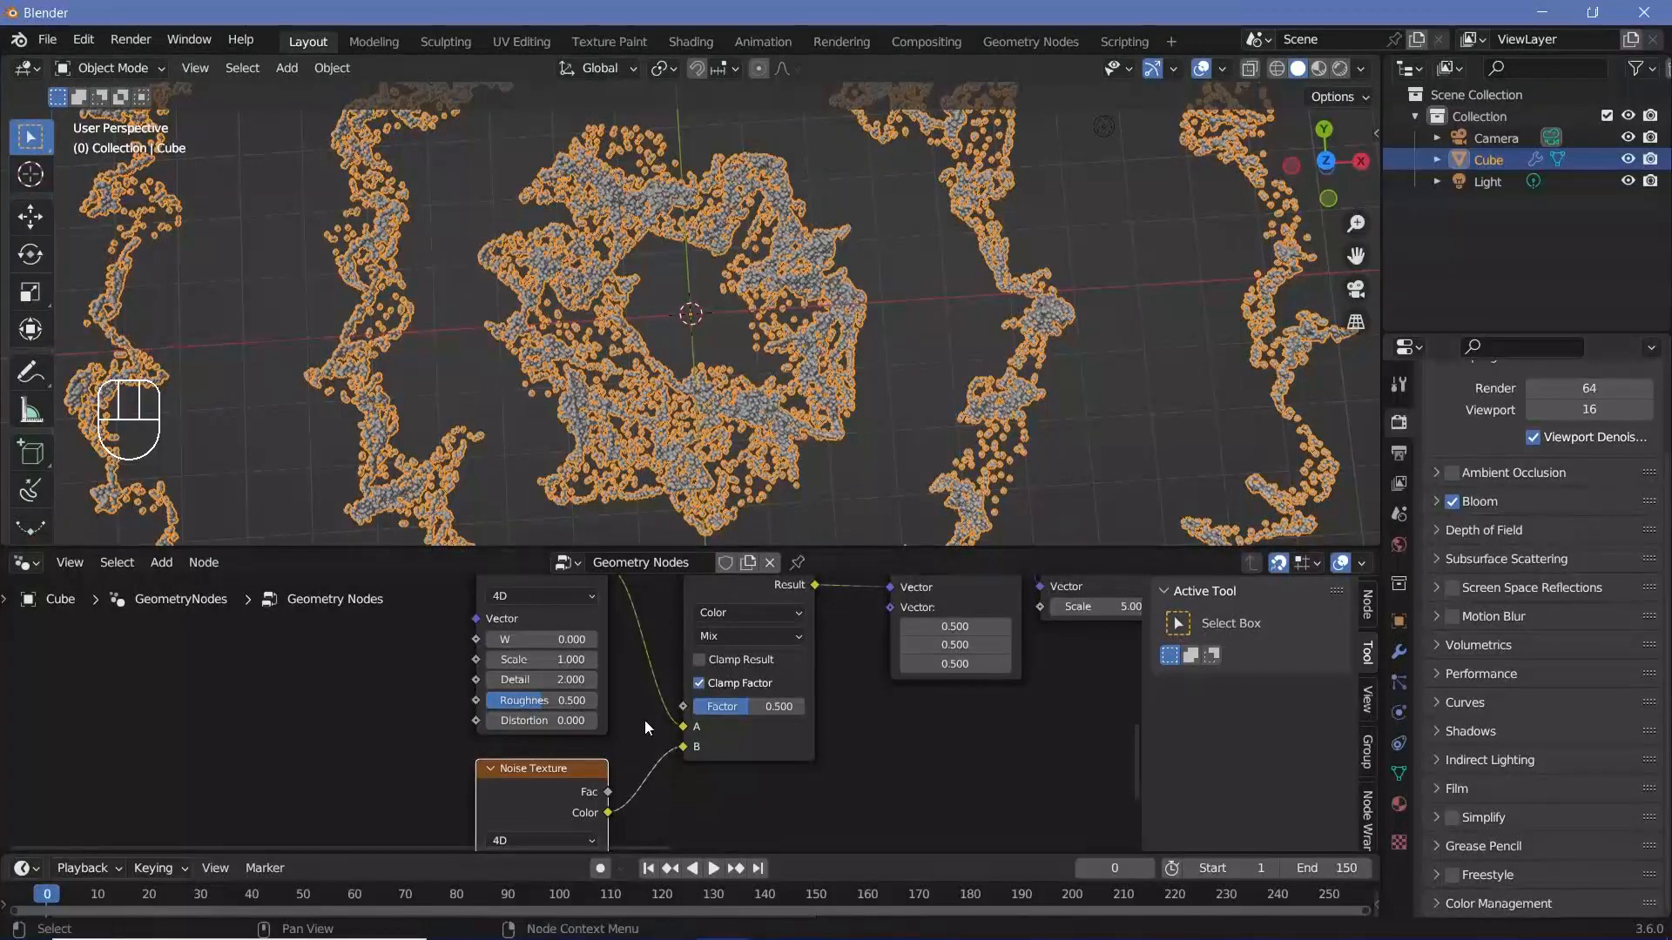
# Step: Keyframe the upper Noise Texture's W at 0 and the Mix factor at 0 on frame 0
pyautogui.moveTo(644, 719); pyautogui.dragTo(728, 712, button='middle')
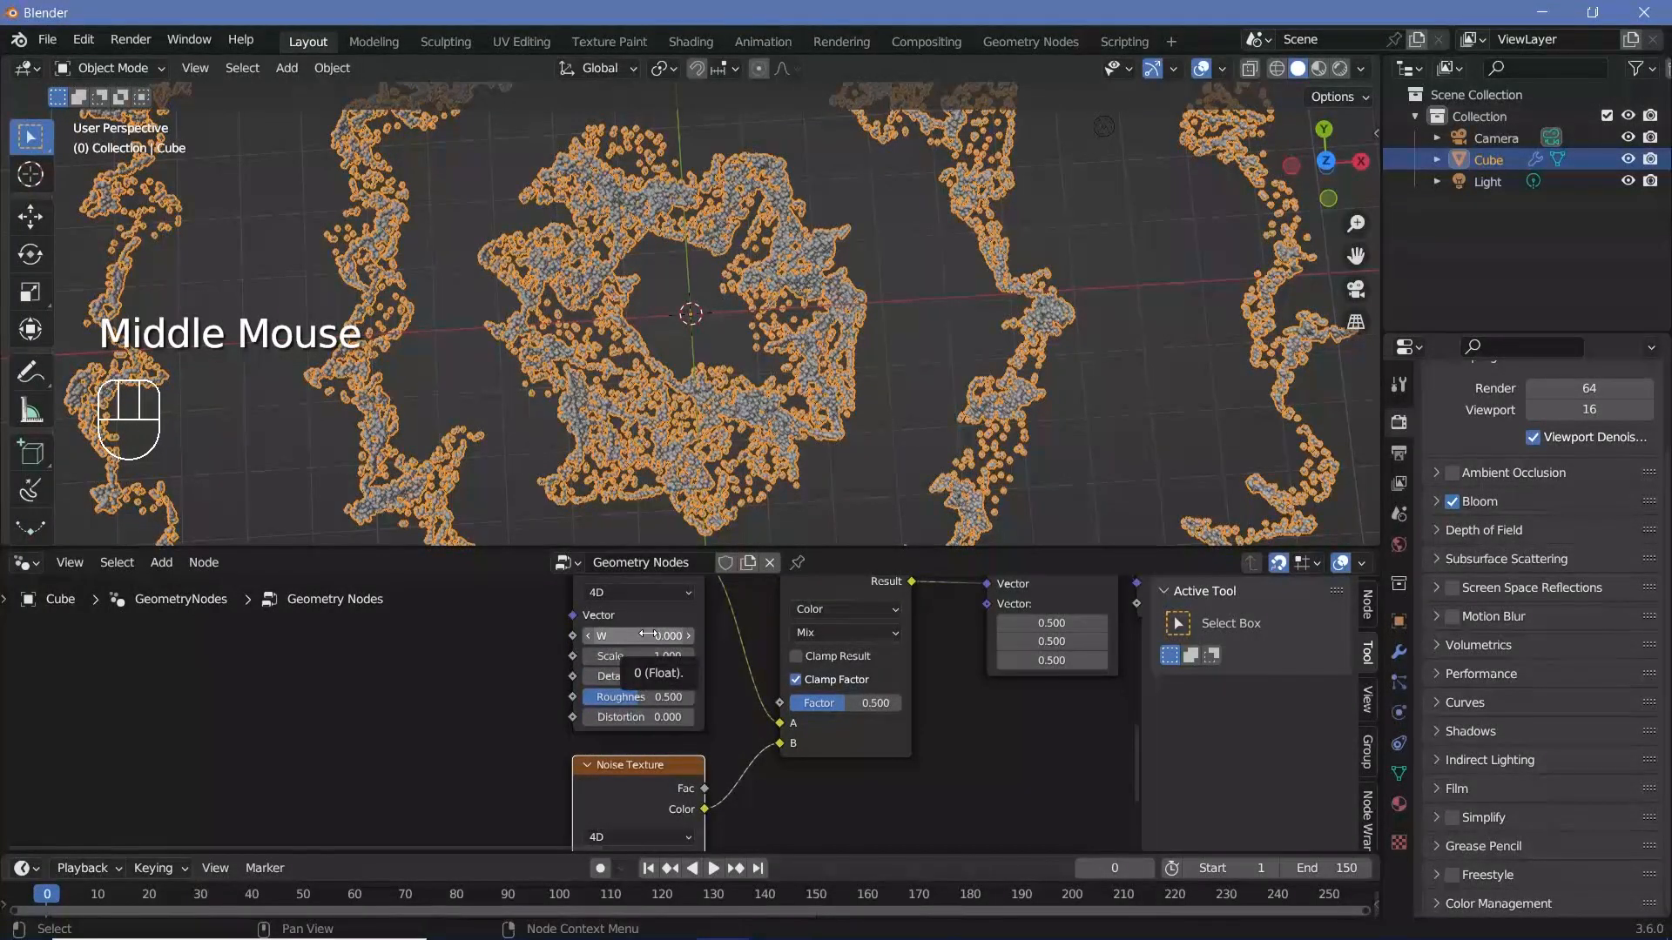
pyautogui.moveTo(858, 702); pyautogui.dragTo(834, 702)
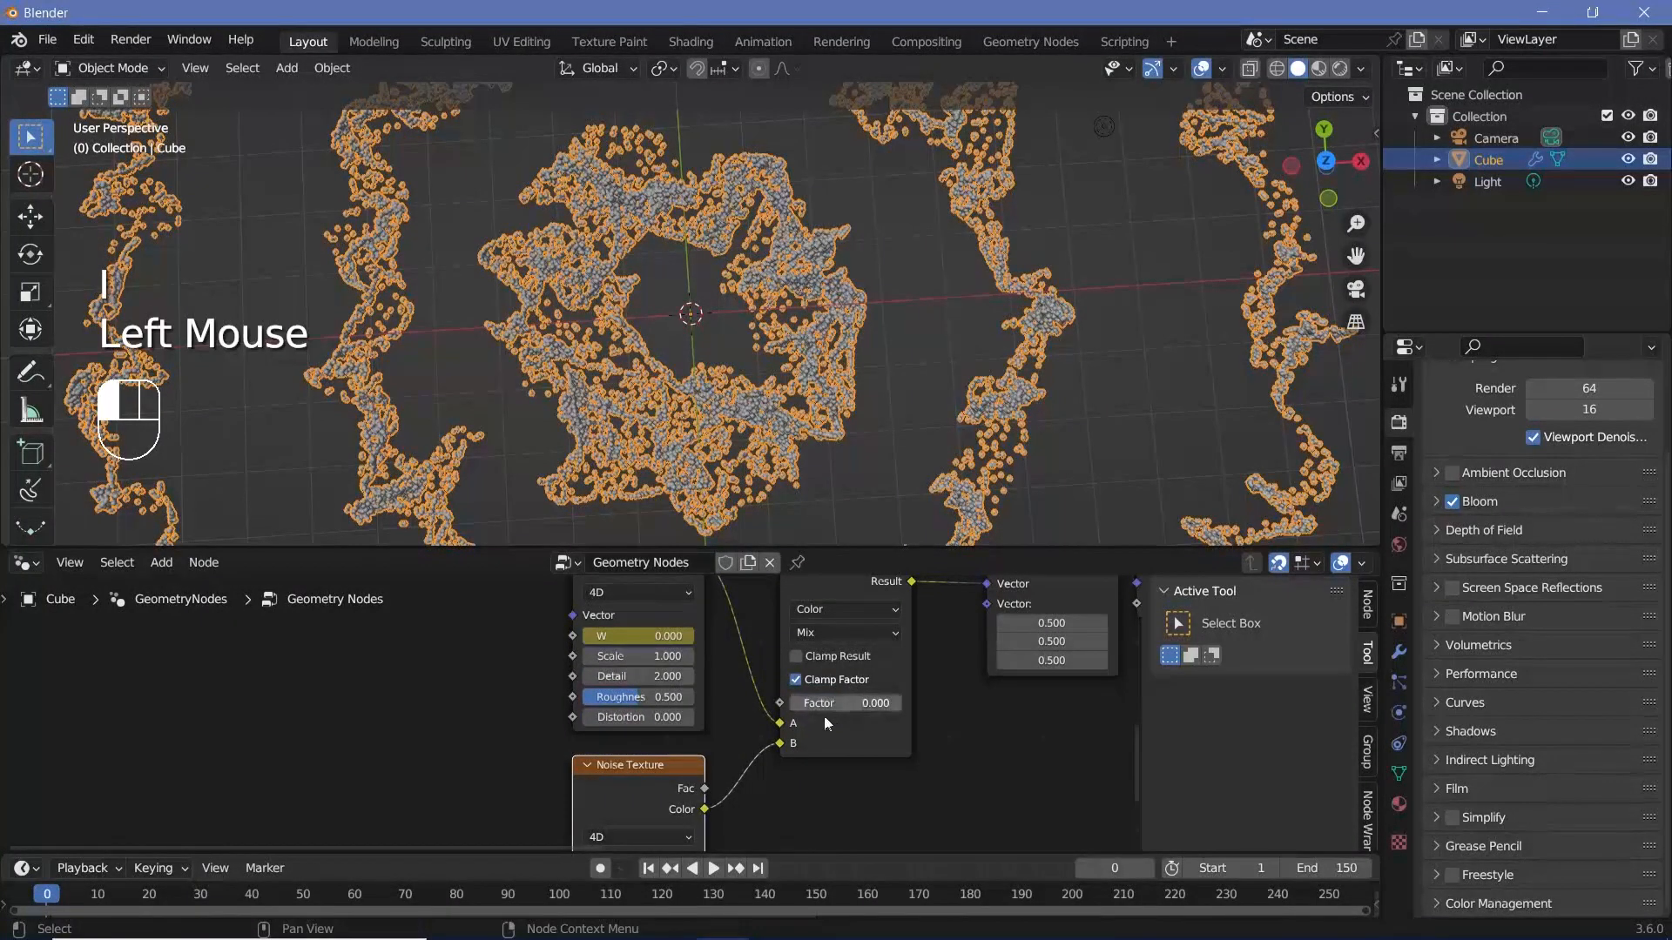
# Step: Set the lower Noise Texture's W to 1 and keyframe it on frame 0
pyautogui.scroll(3, 853, 709)
pyautogui.moveTo(840, 702)
pyautogui.mouseDown(button='middle')
pyautogui.moveTo(854, 709)
pyautogui.moveTo(838, 671)
pyautogui.mouseUp(button='middle')
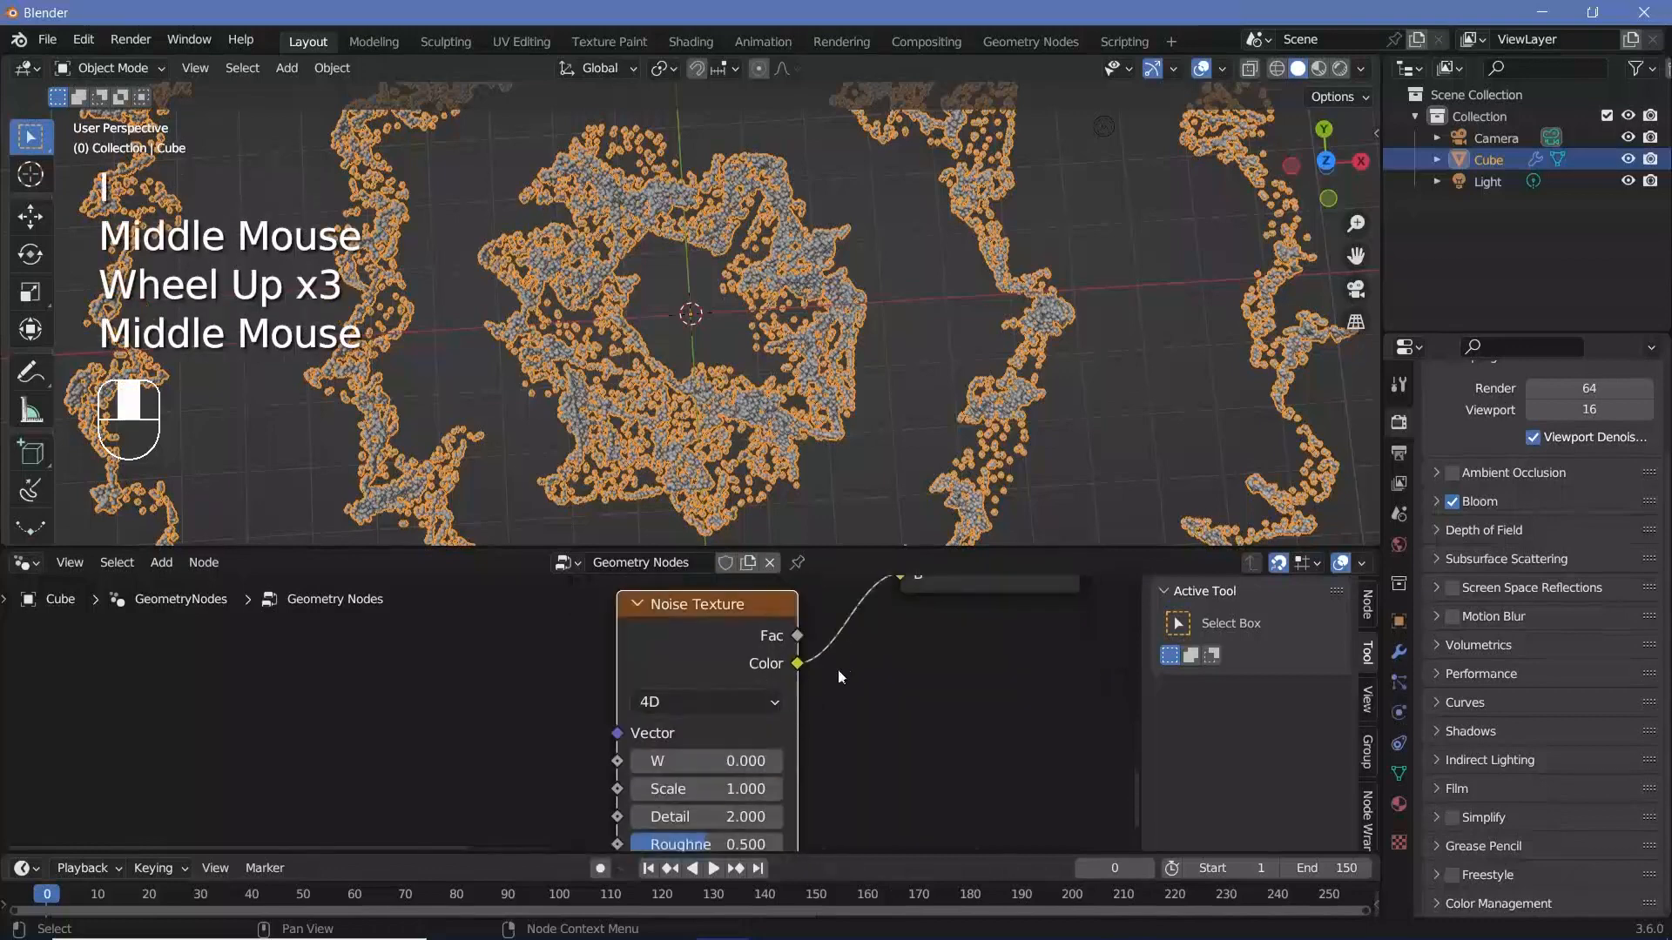
pyautogui.click(720, 760)
pyautogui.press('BackSpace')
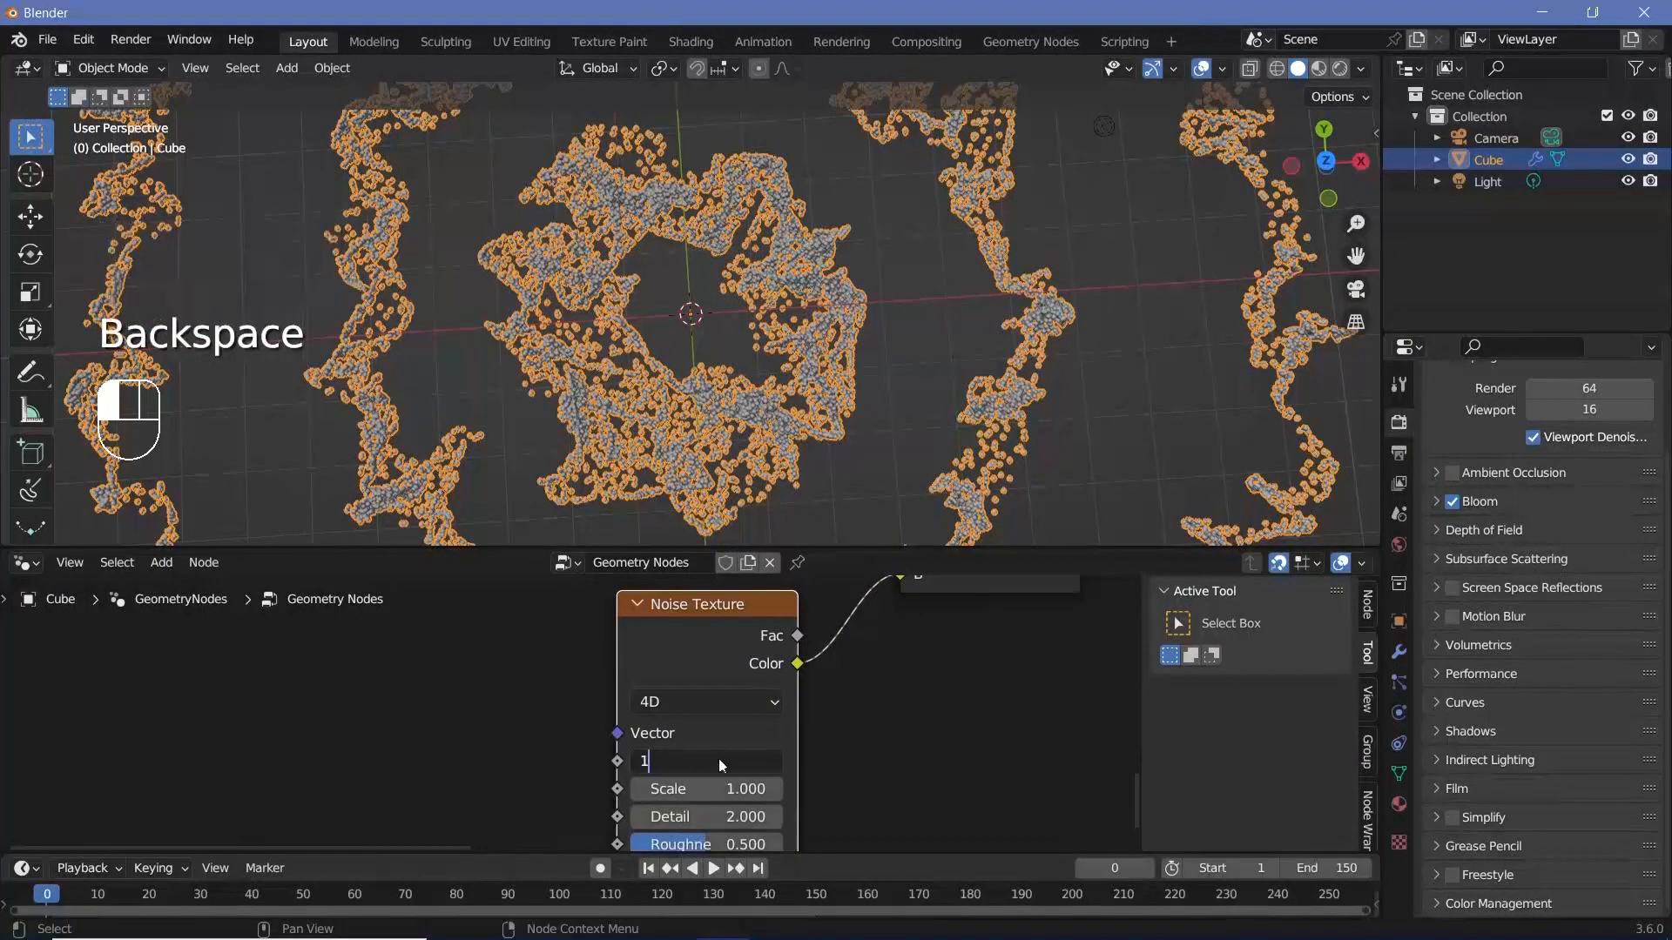
pyautogui.write('1')
pyautogui.press('Return')
# Step: Enlarge the timeline area and move the playhead to frame 150
pyautogui.click(859, 855)
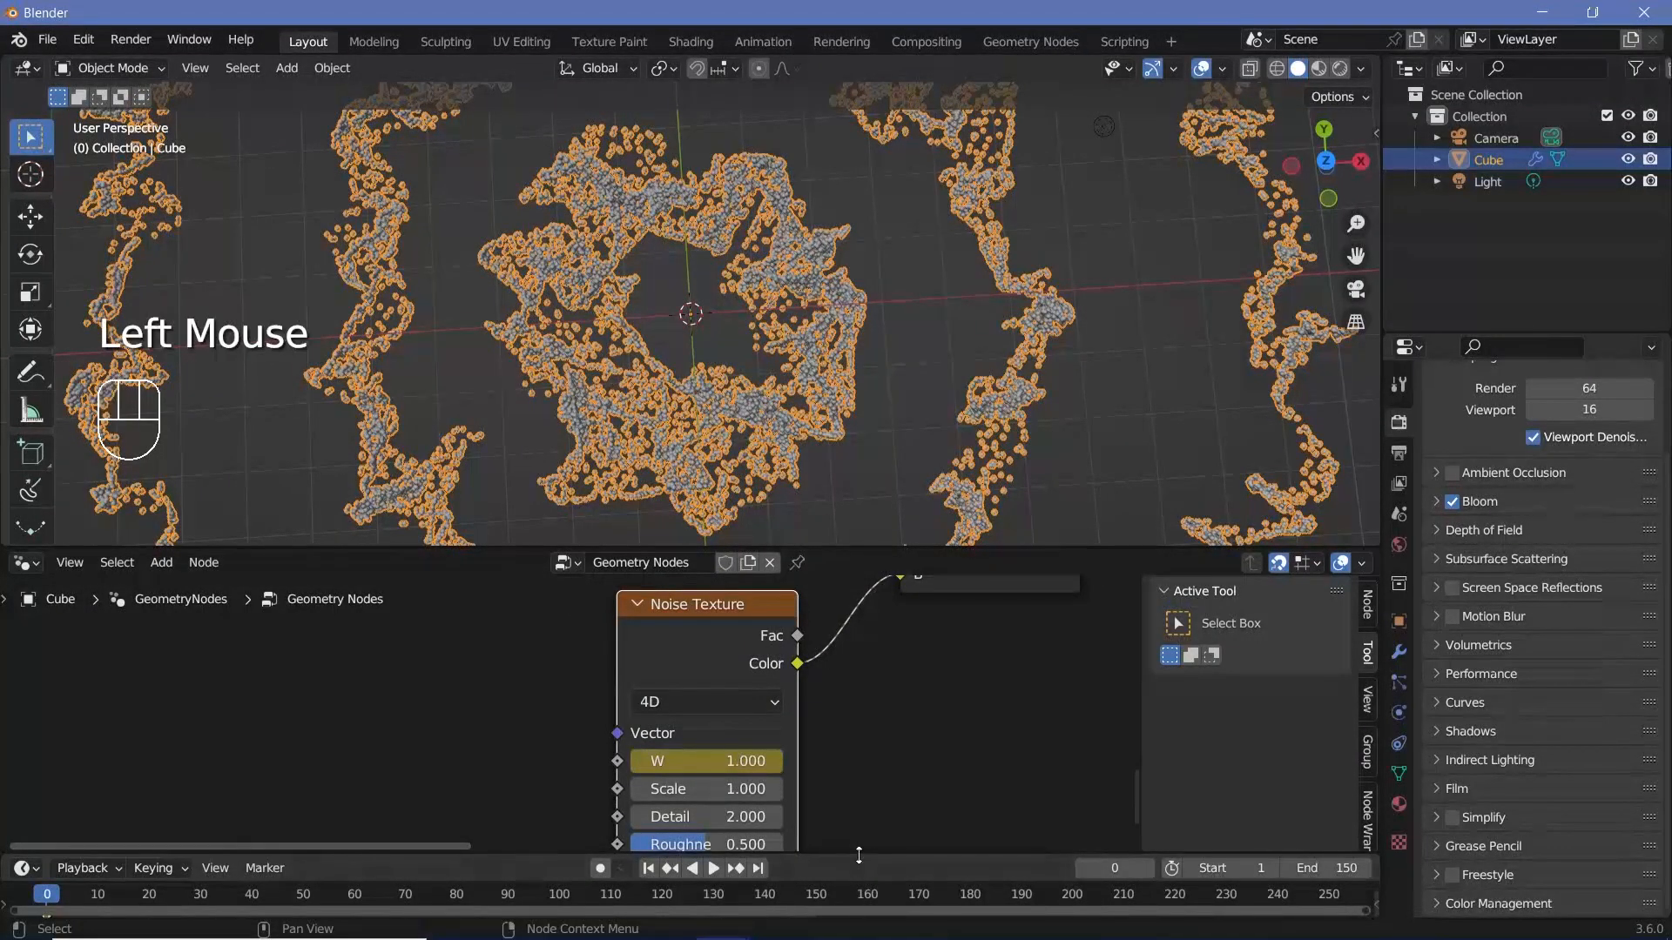
pyautogui.moveTo(859, 852); pyautogui.dragTo(865, 814)
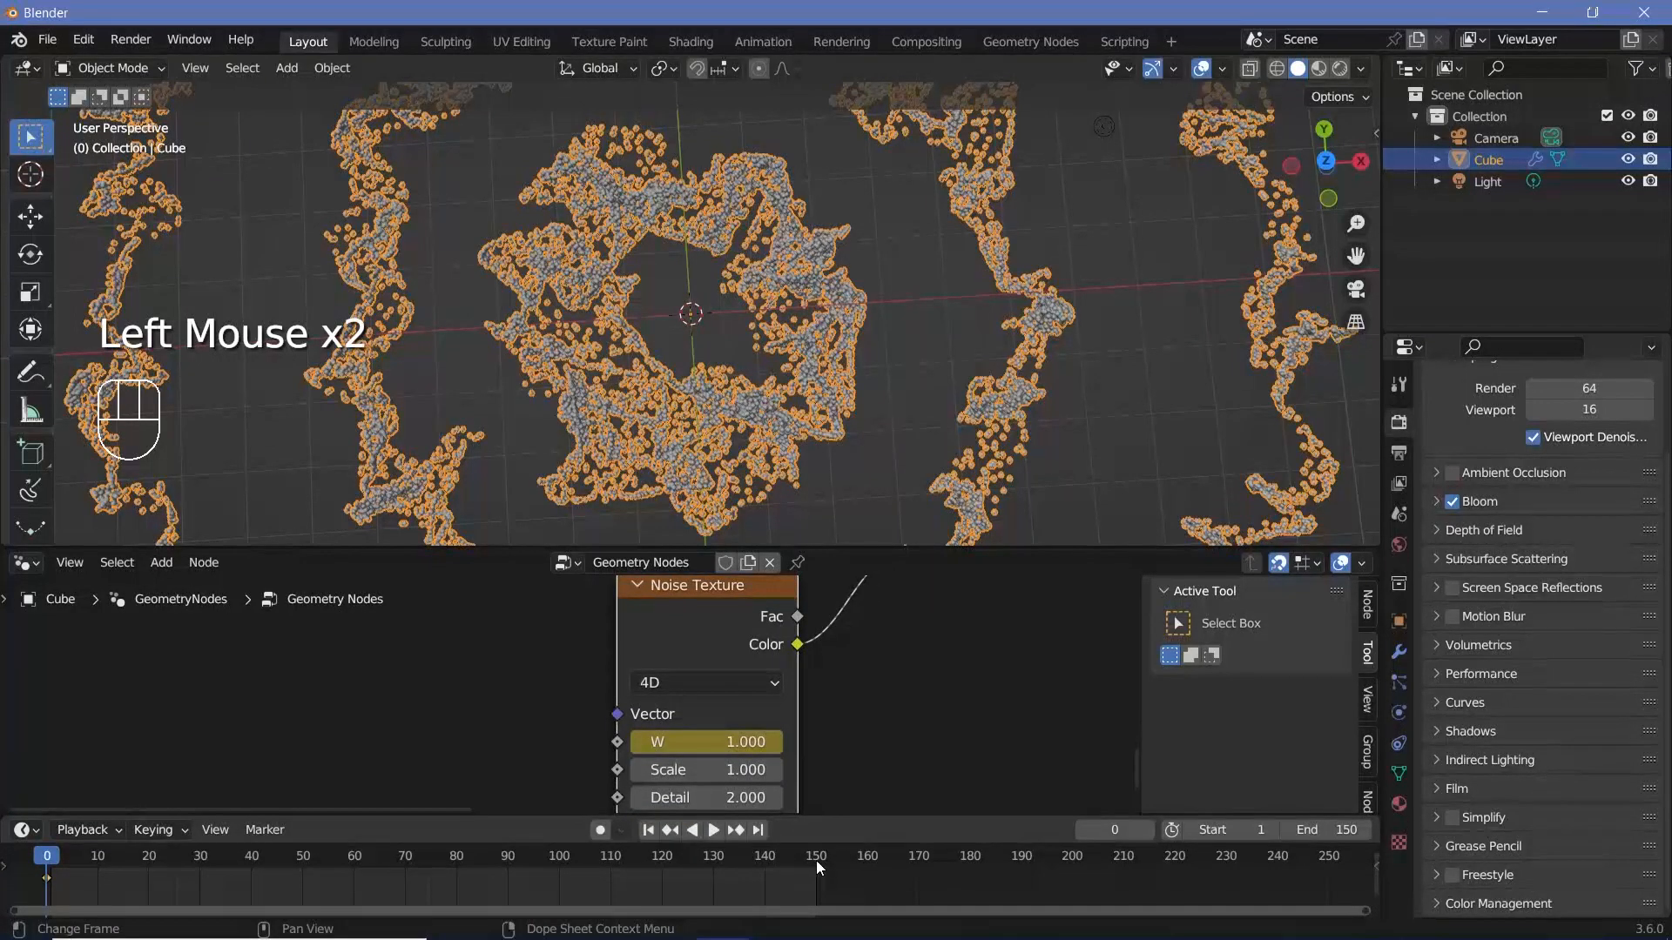
pyautogui.click(817, 860)
pyautogui.scroll(-2, 886, 661)
pyautogui.moveTo(887, 661); pyautogui.dragTo(834, 880, button='middle')
pyautogui.click(681, 622)
pyautogui.write('1')
pyautogui.press('Return')
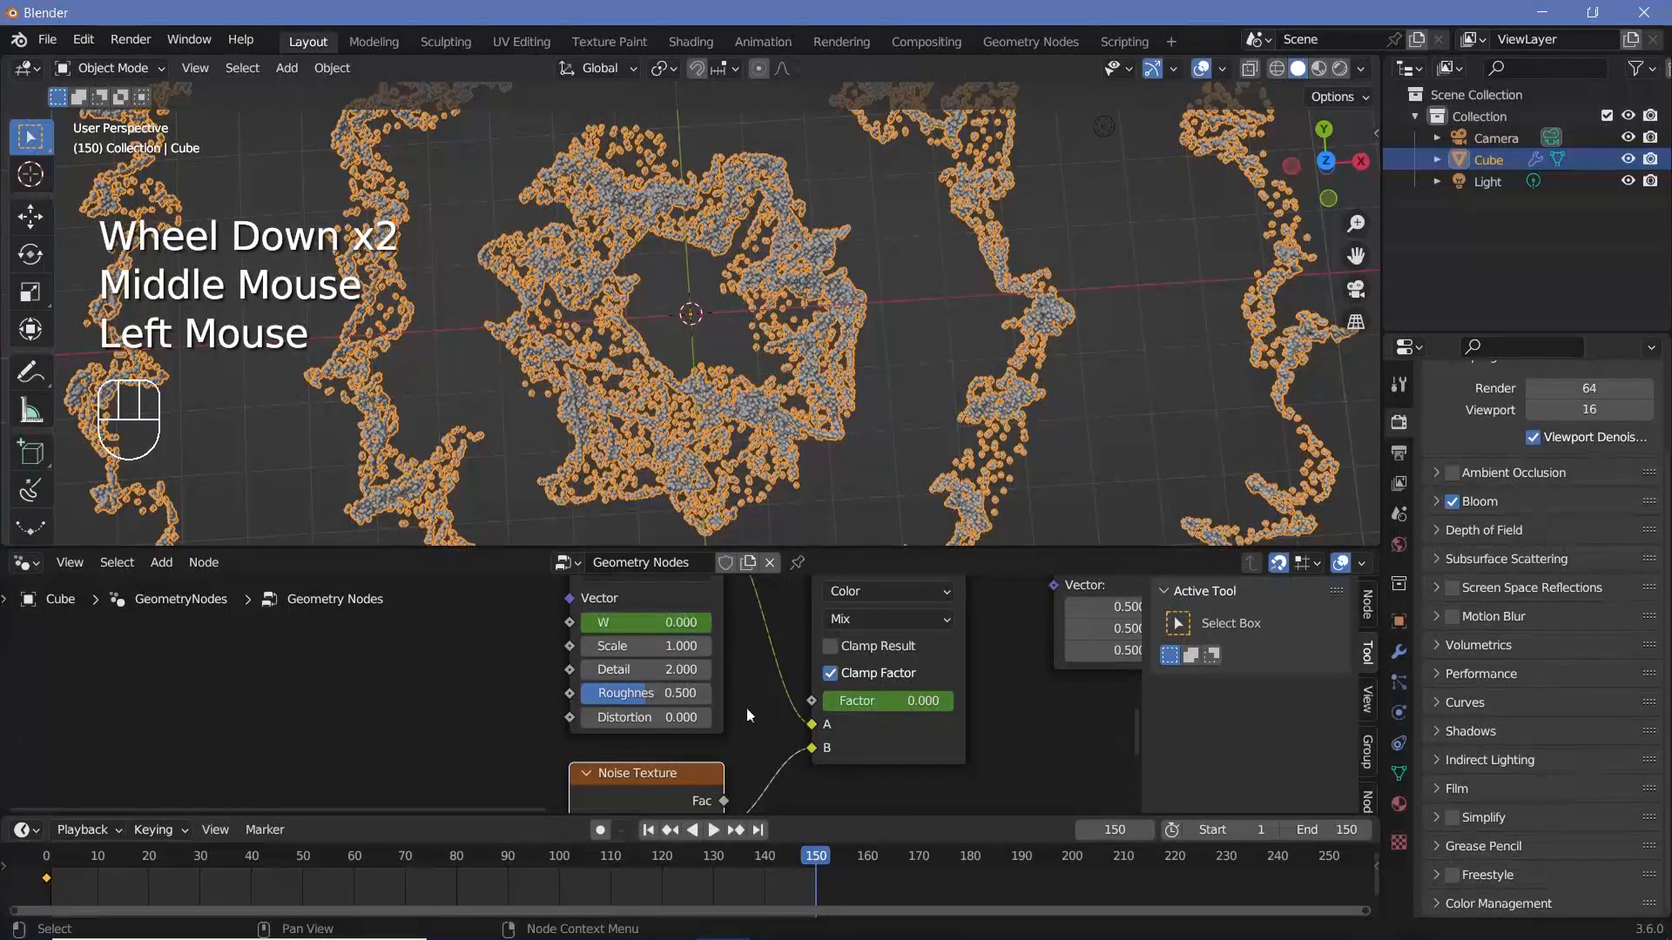
# Step: Keyframe the upper Noise Texture's W at -1 and the Mix factor at 1 on frame 150
pyautogui.moveTo(751, 661); pyautogui.dragTo(773, 773, button='middle')
pyautogui.moveTo(798, 707); pyautogui.dragTo(789, 934, button='middle')
pyautogui.click(742, 669)
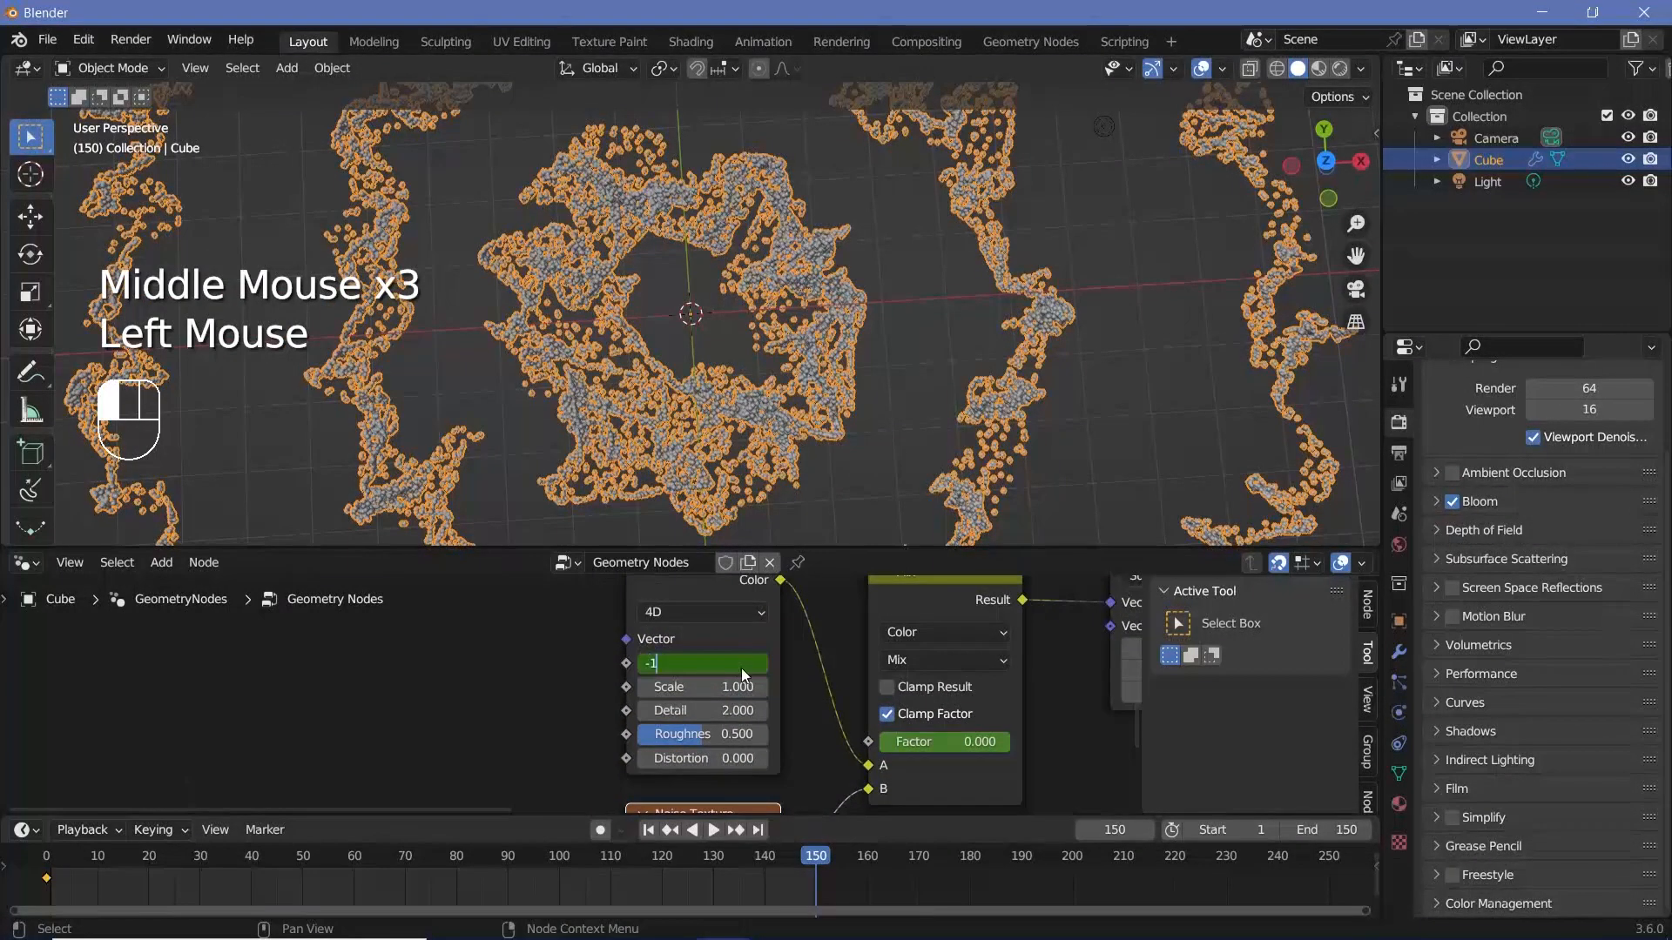
pyautogui.write('-1')
pyautogui.press('Return')
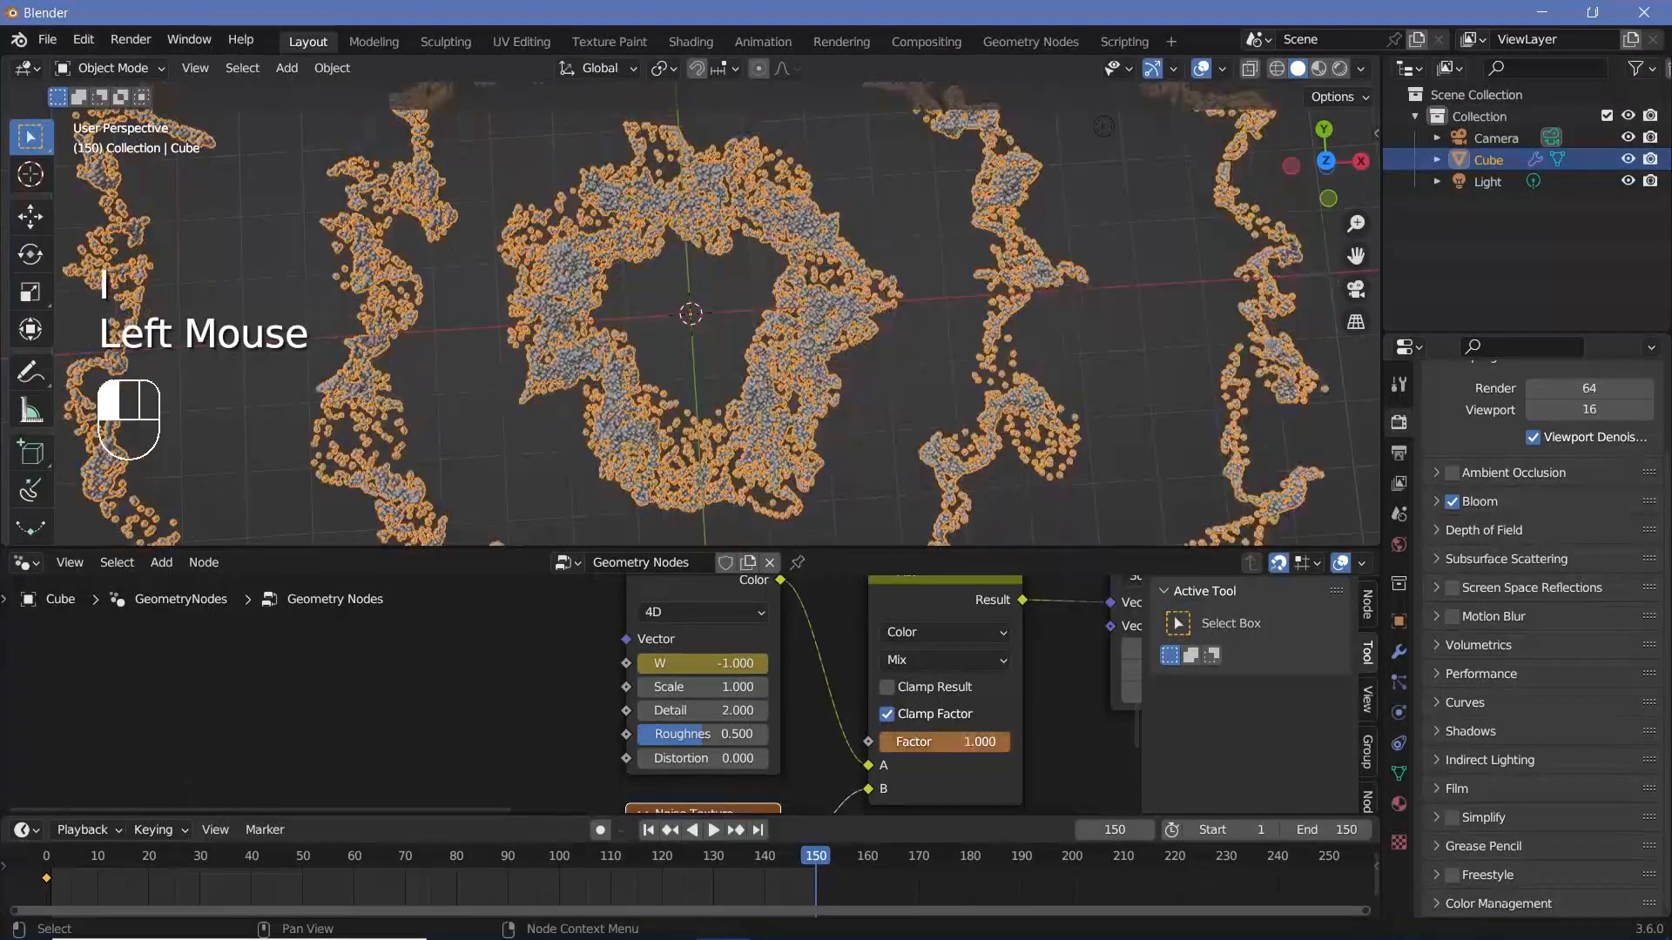
pyautogui.press('i')
# Step: Set the lower Noise Texture's W to 0 and keyframe it on frame 150
pyautogui.moveTo(923, 775); pyautogui.dragTo(980, 605, button='middle')
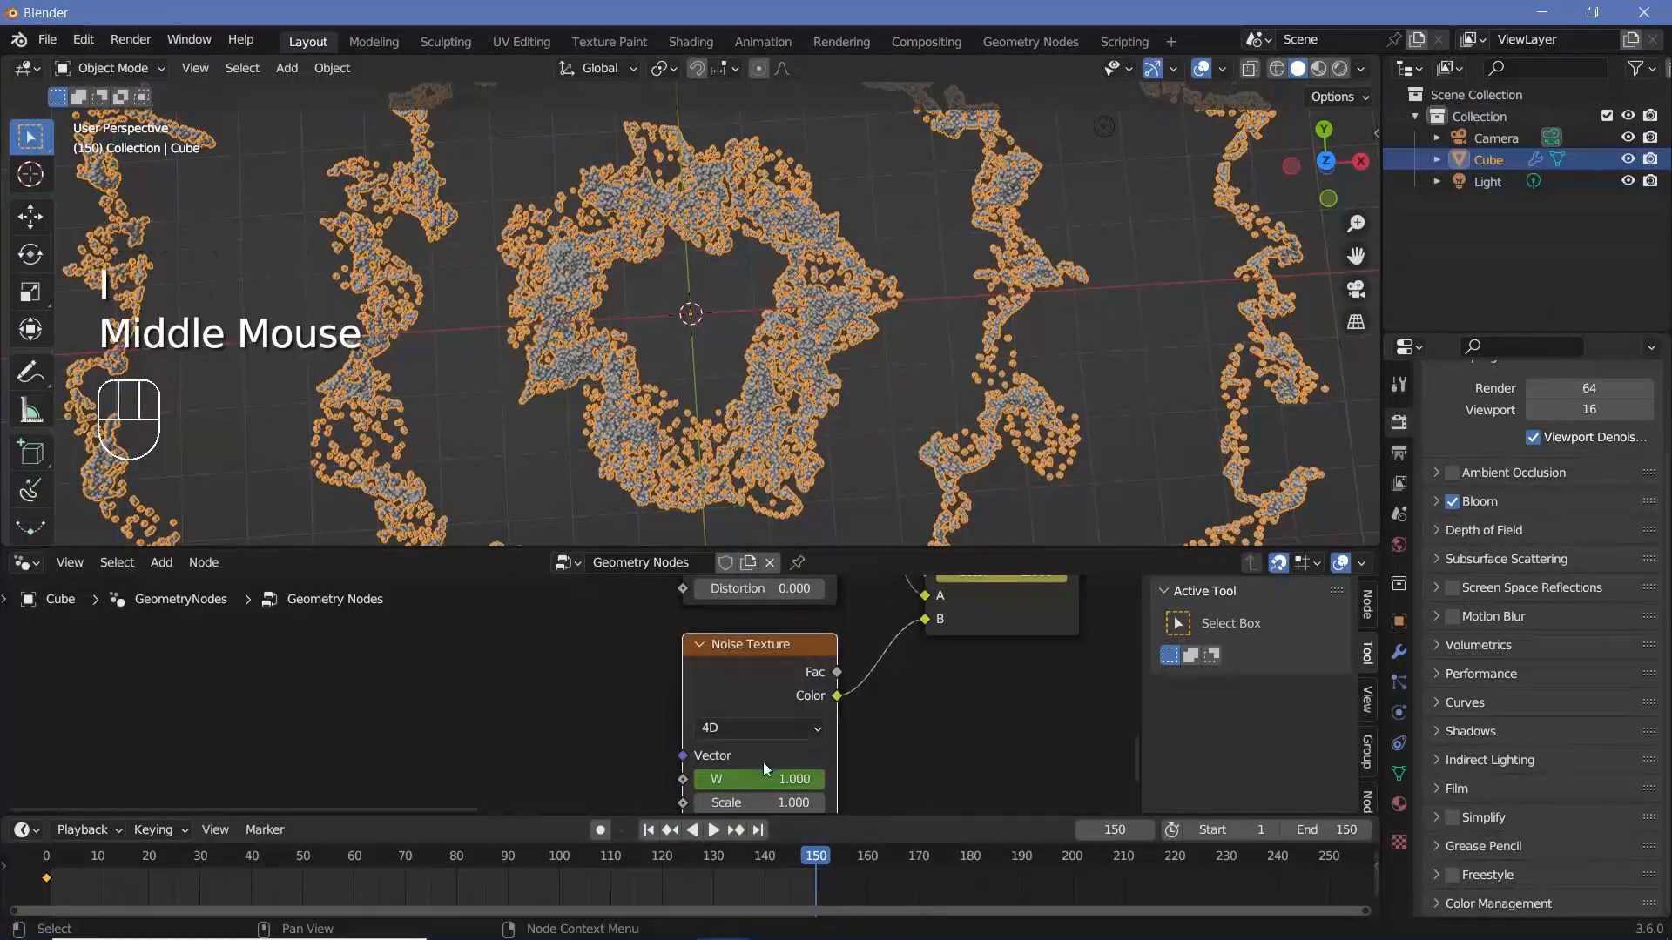
pyautogui.click(760, 778)
pyautogui.press('Return')
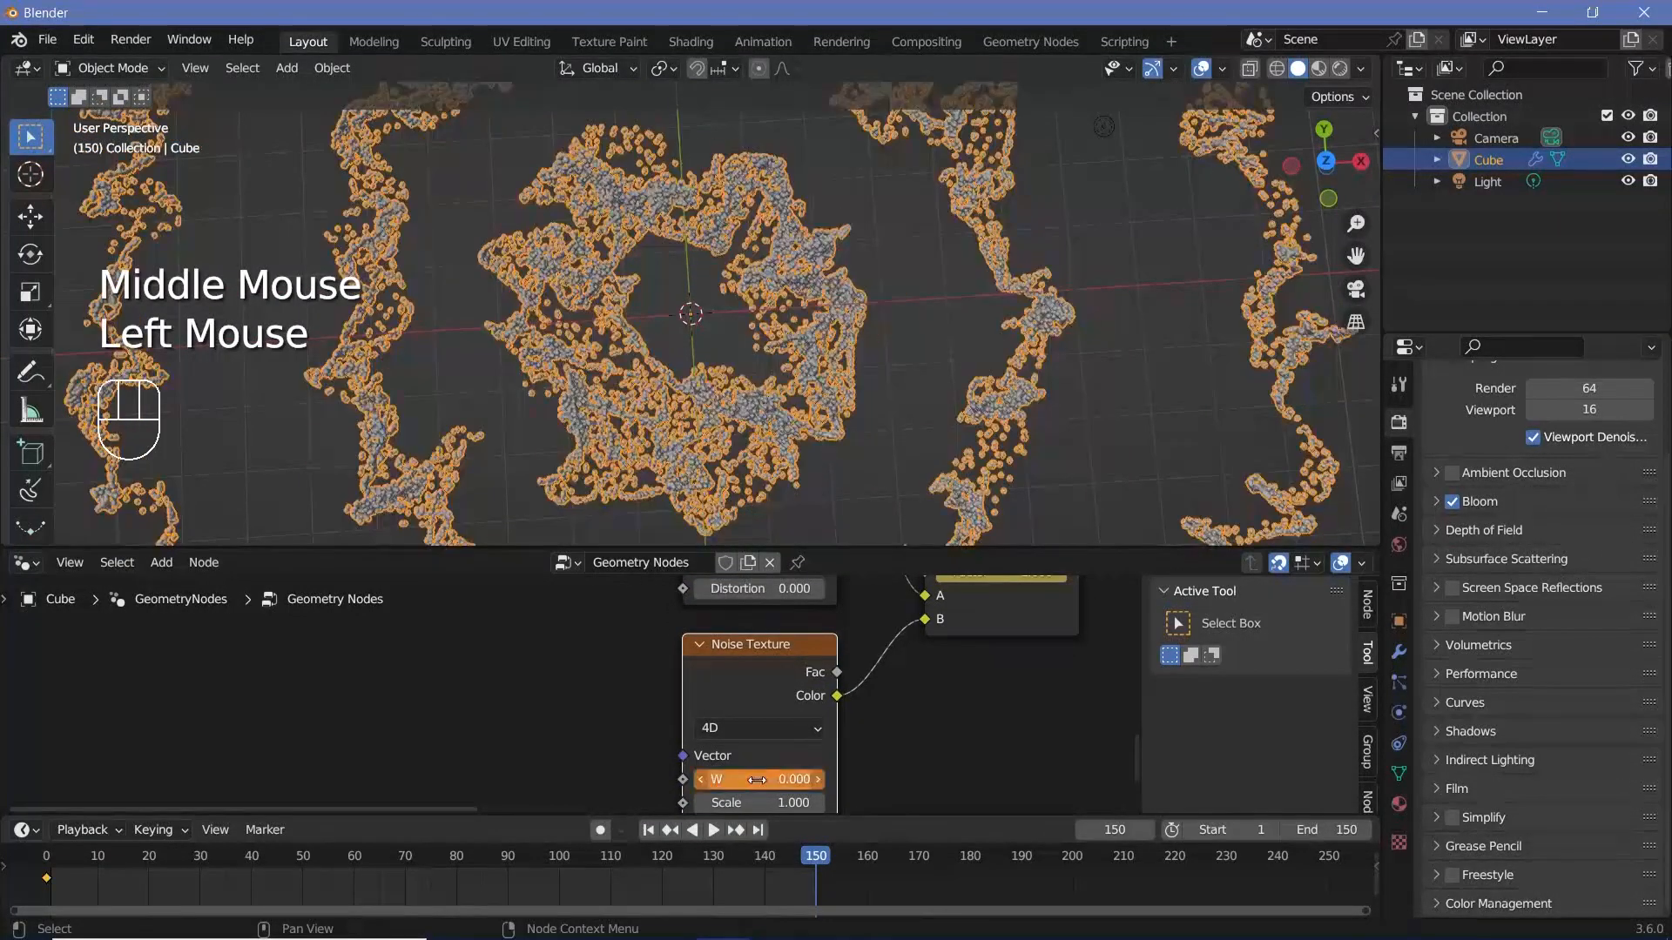
# Step: Select the Mix and Noise Texture nodes and set their keyframe interpolation to Linear
pyautogui.scroll(-5, 816, 697)
pyautogui.moveTo(817, 697); pyautogui.dragTo(829, 562, button='middle')
pyautogui.keyDown('shift'); pyautogui.click(830, 642); pyautogui.keyUp('shift')
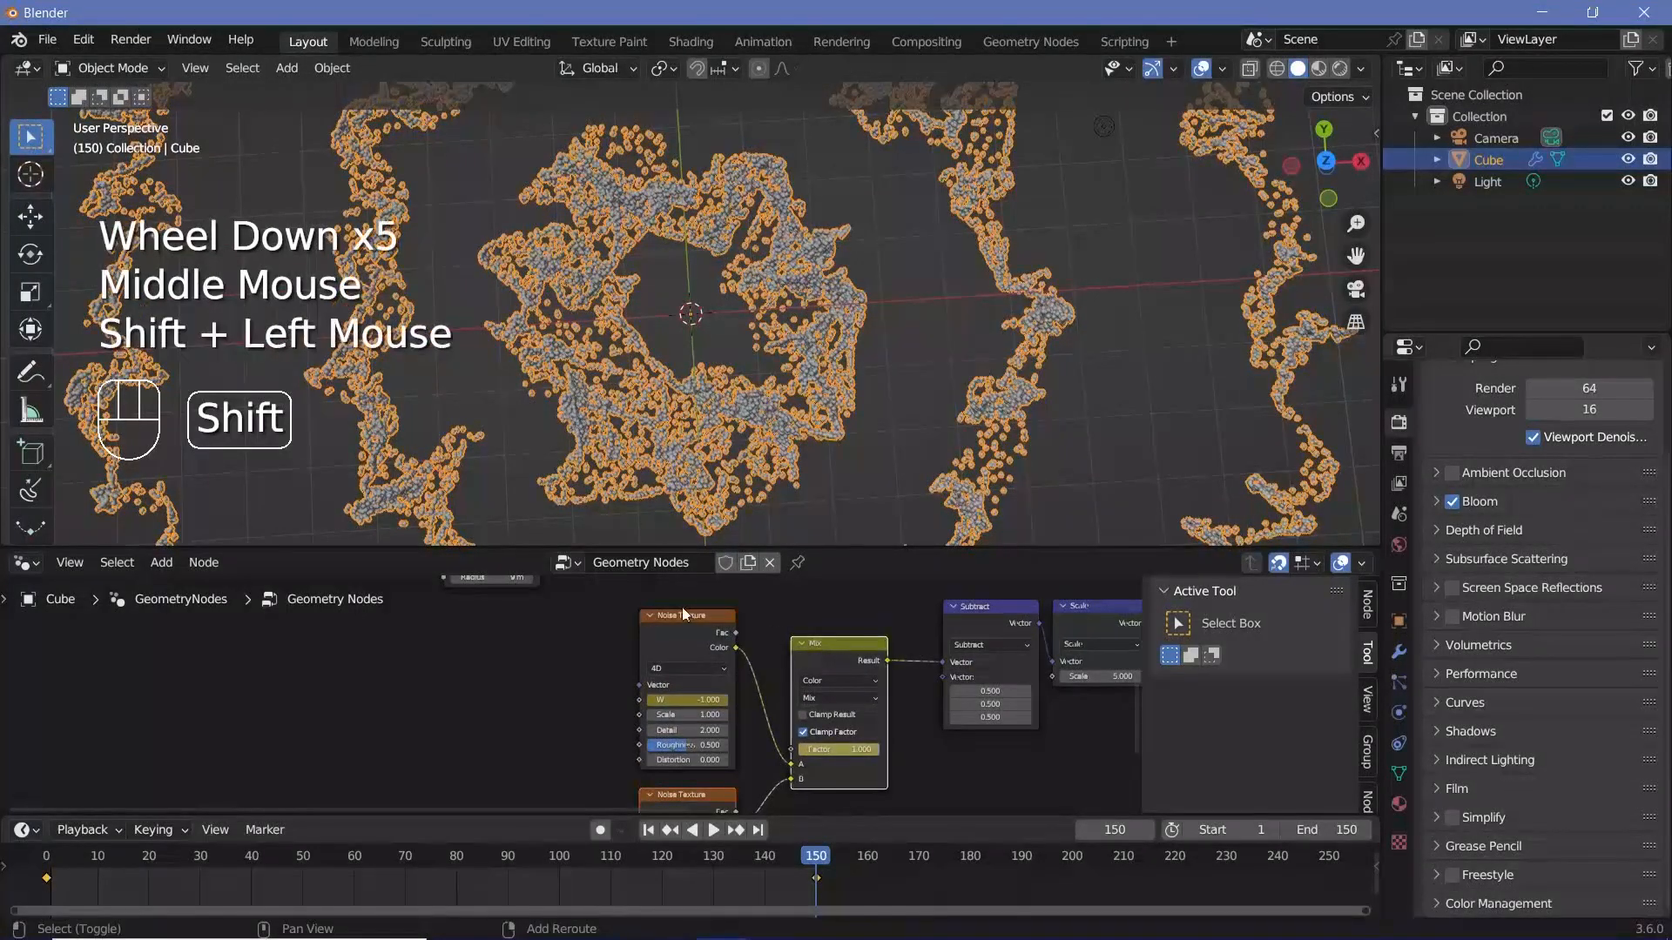
pyautogui.keyDown('shift'); pyautogui.click(680, 611); pyautogui.keyUp('shift')
pyautogui.keyDown('shift'); pyautogui.click(673, 622); pyautogui.keyUp('shift')
pyautogui.press('t')
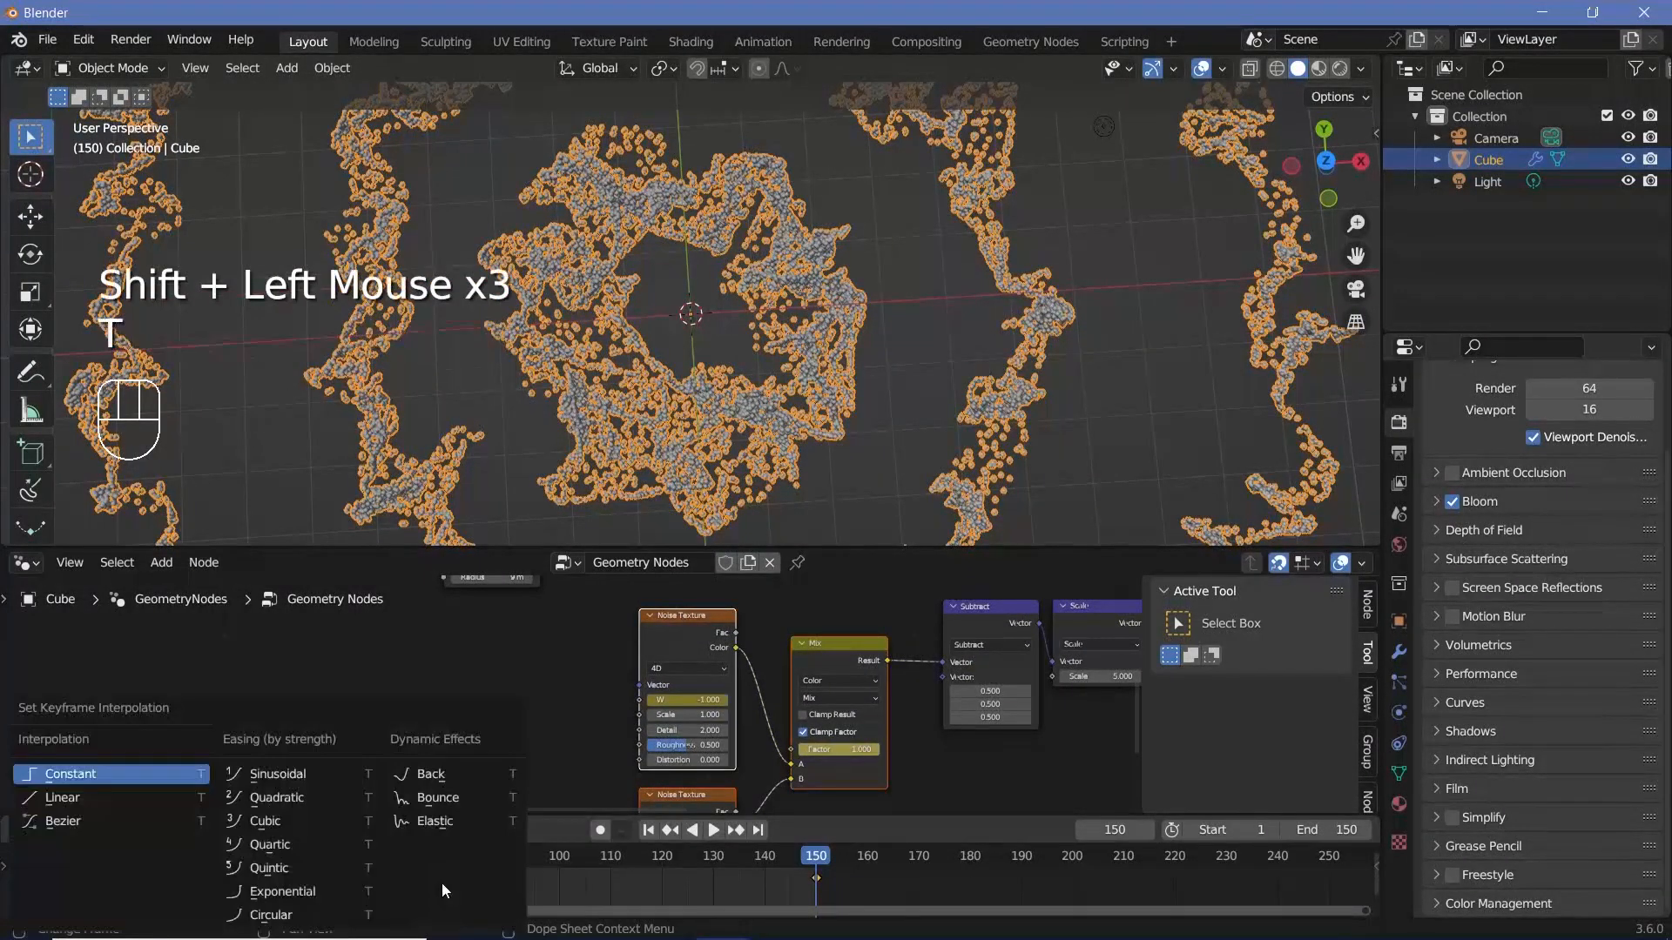
pyautogui.click(149, 797)
# Step: Play the animation briefly from frame 0 to preview the point movement
pyautogui.click(50, 860)
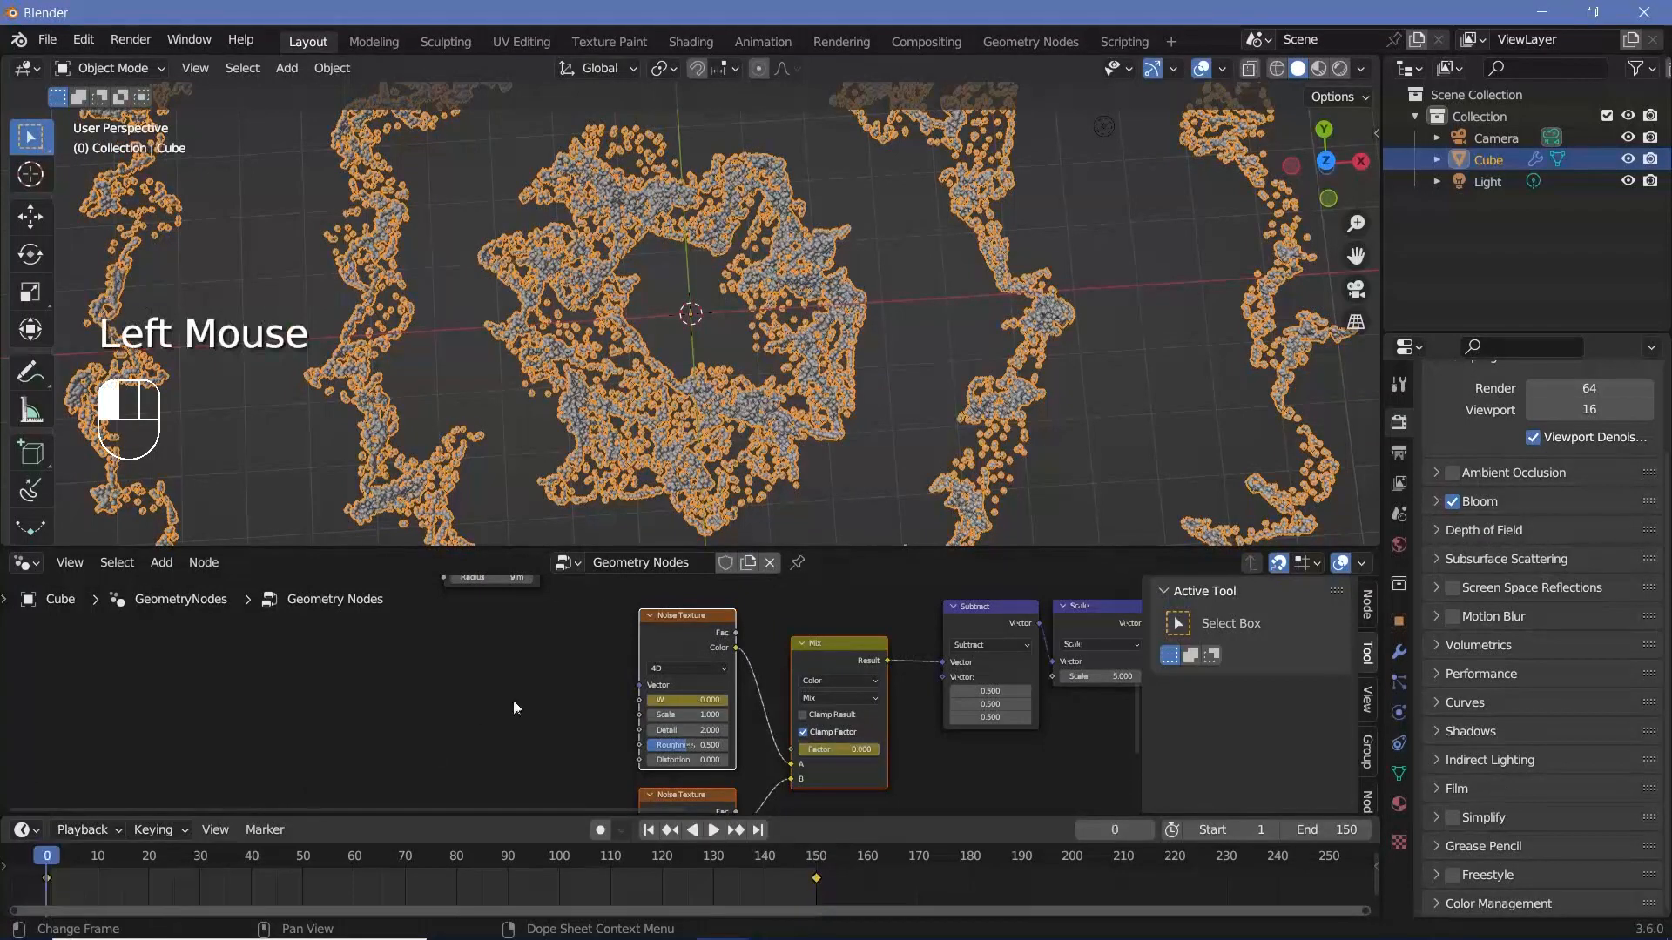
pyautogui.press('space')
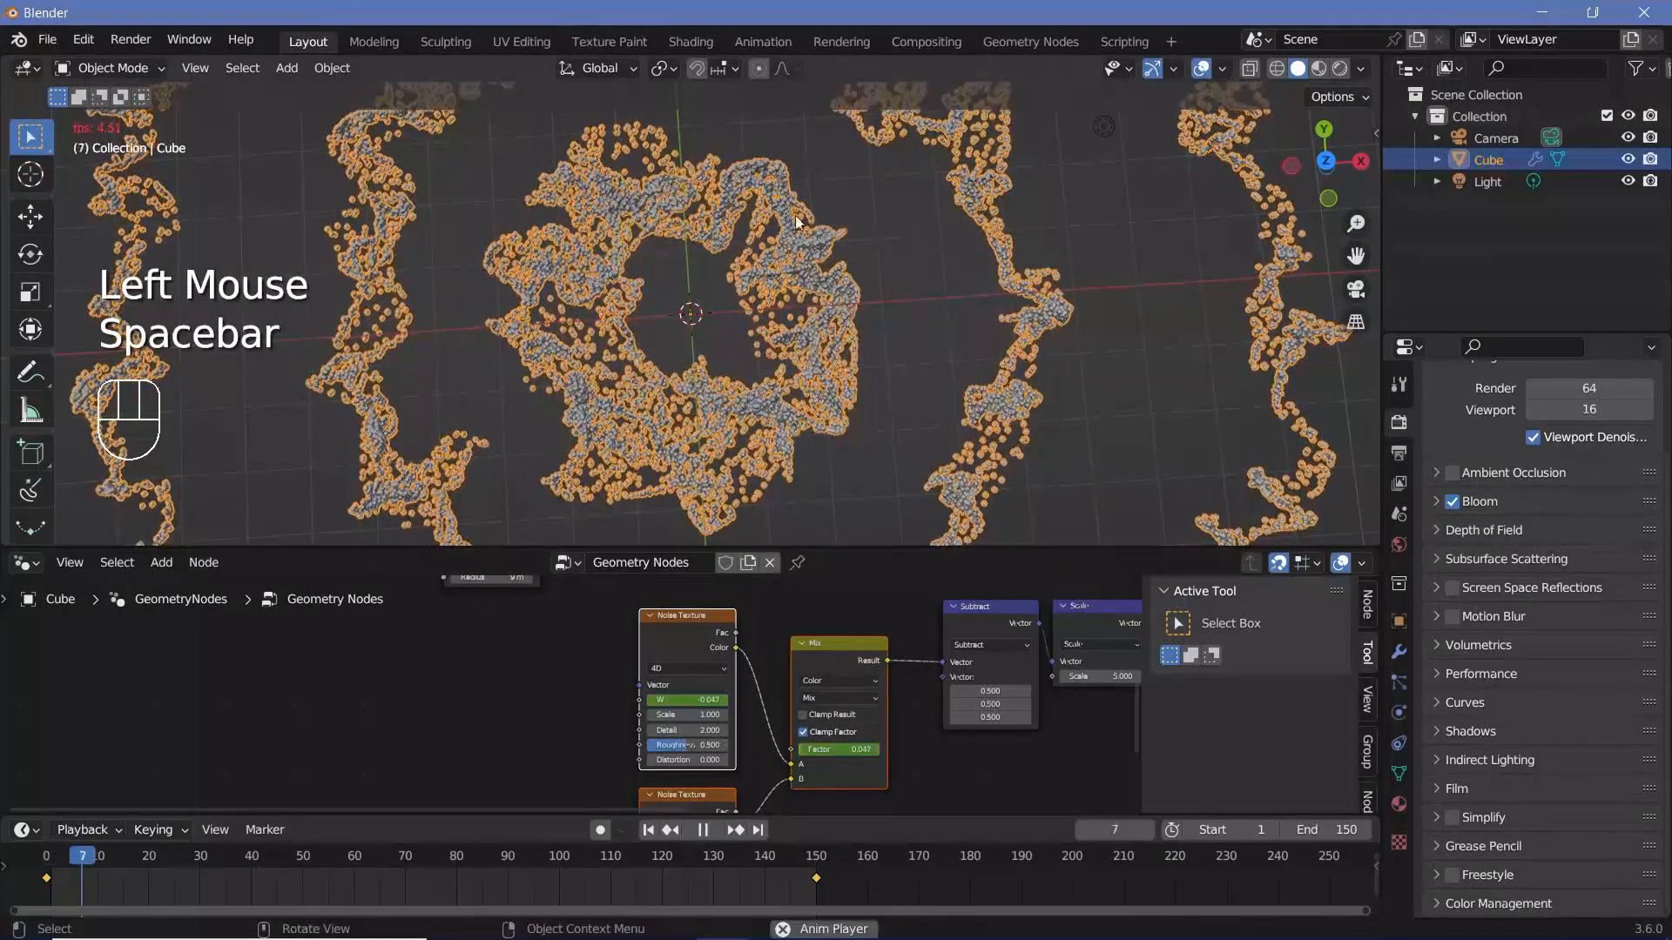
pyautogui.press('space')
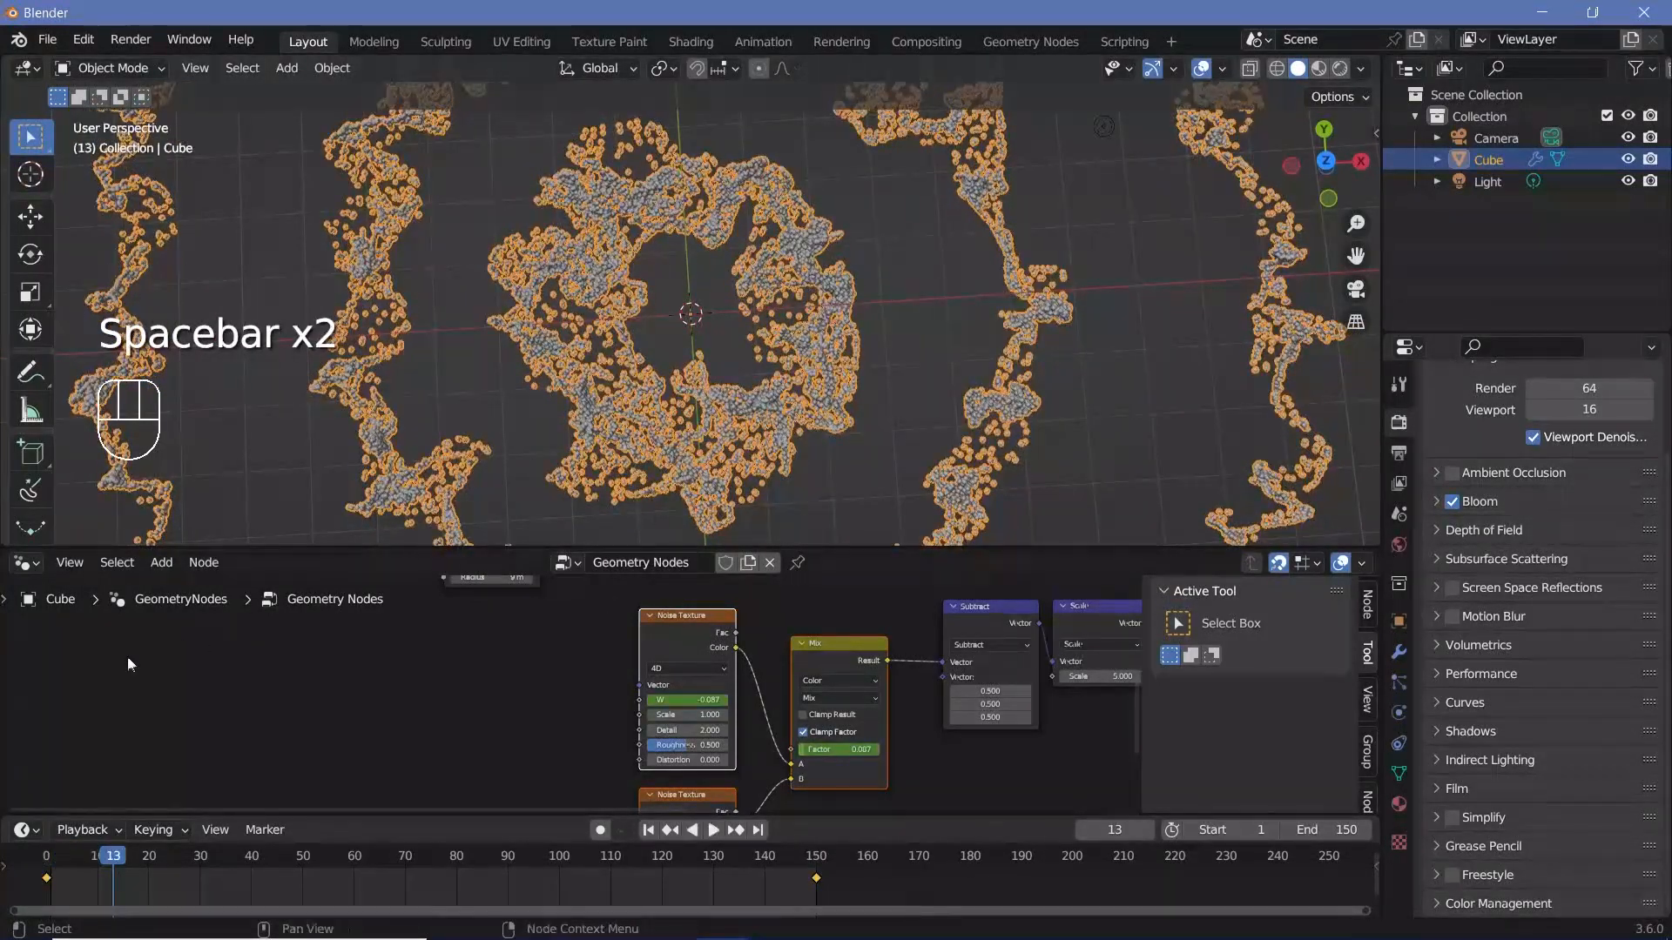
# Step: Set the playback sync mode to Frame Dropping and play the animation again
pyautogui.click(87, 829)
pyautogui.click(213, 409)
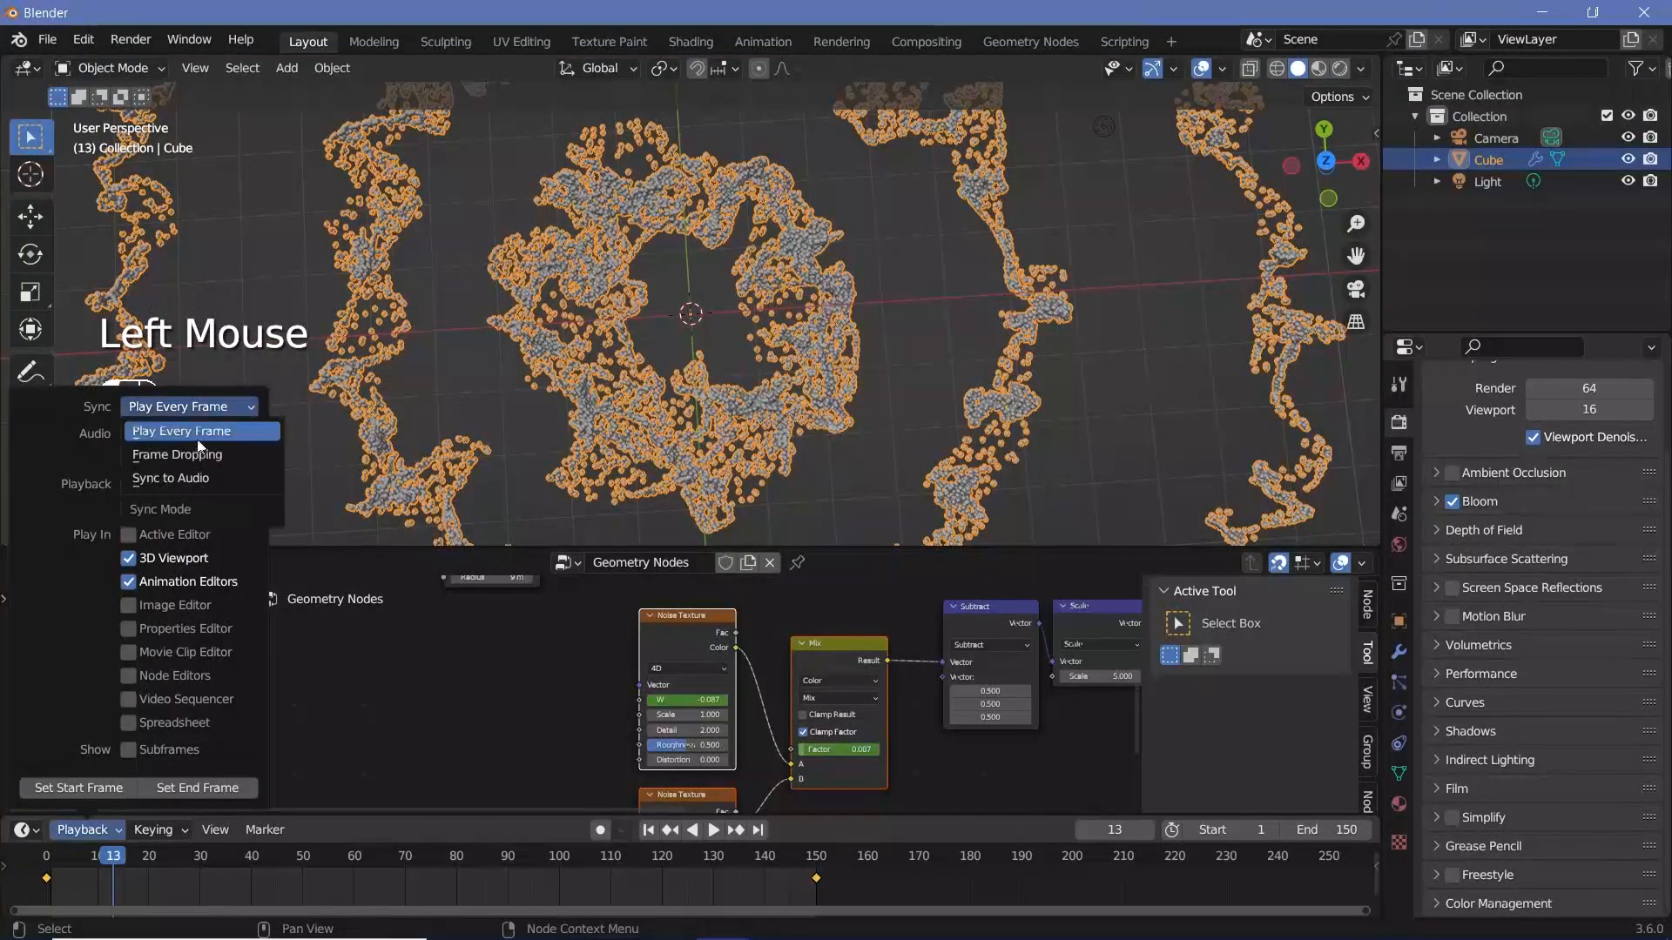
pyautogui.click(191, 454)
pyautogui.press('space')
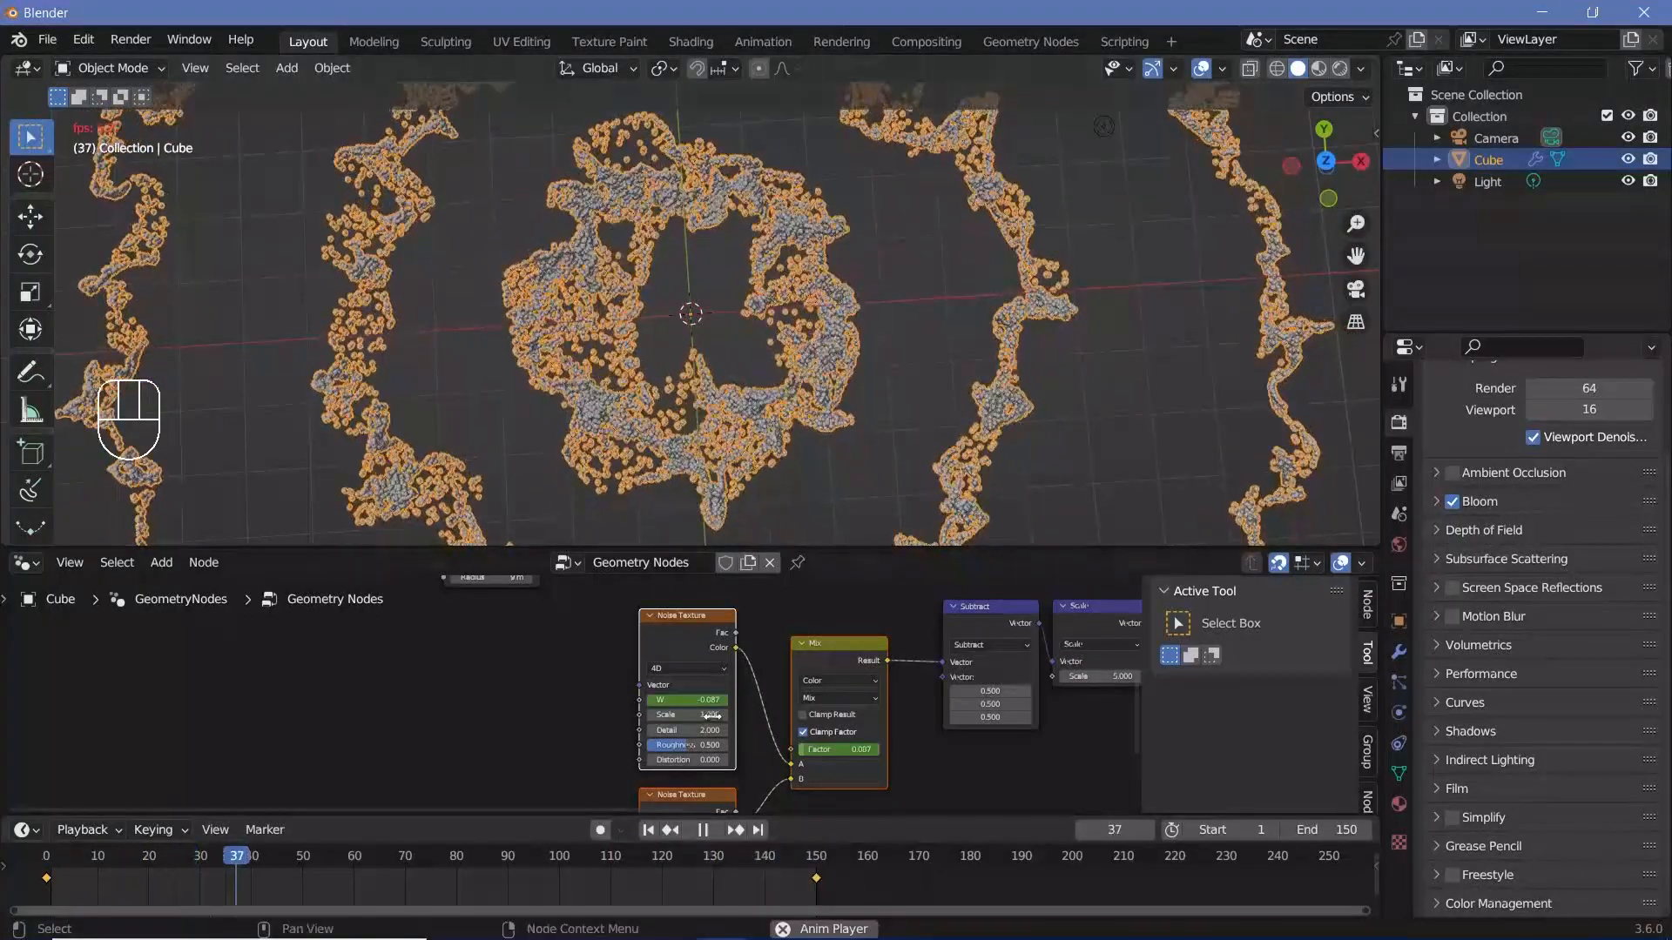
pyautogui.press('Escape')
# Step: Examine the keyframed W values of both Noise Textures and the Mix factor at frame 0
pyautogui.scroll(4, 758, 707)
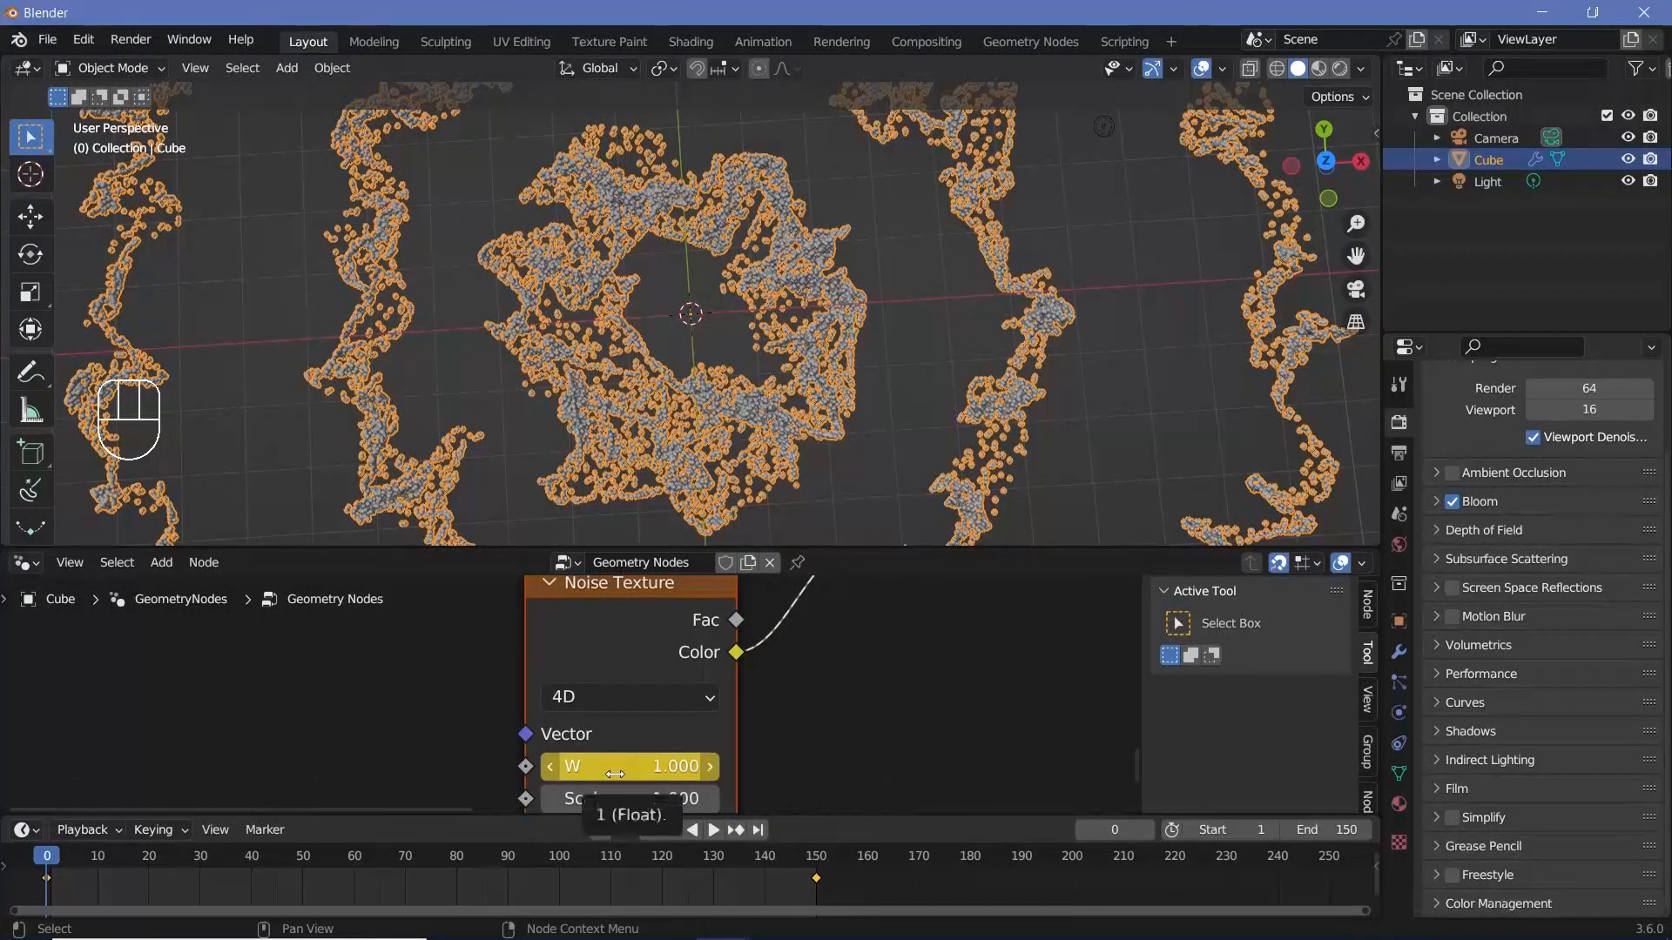
pyautogui.scroll(-4, 669, 667)
pyautogui.scroll(-1, 669, 667)
pyautogui.moveTo(669, 666); pyautogui.dragTo(561, 654, button='middle')
pyautogui.scroll(2, 561, 655)
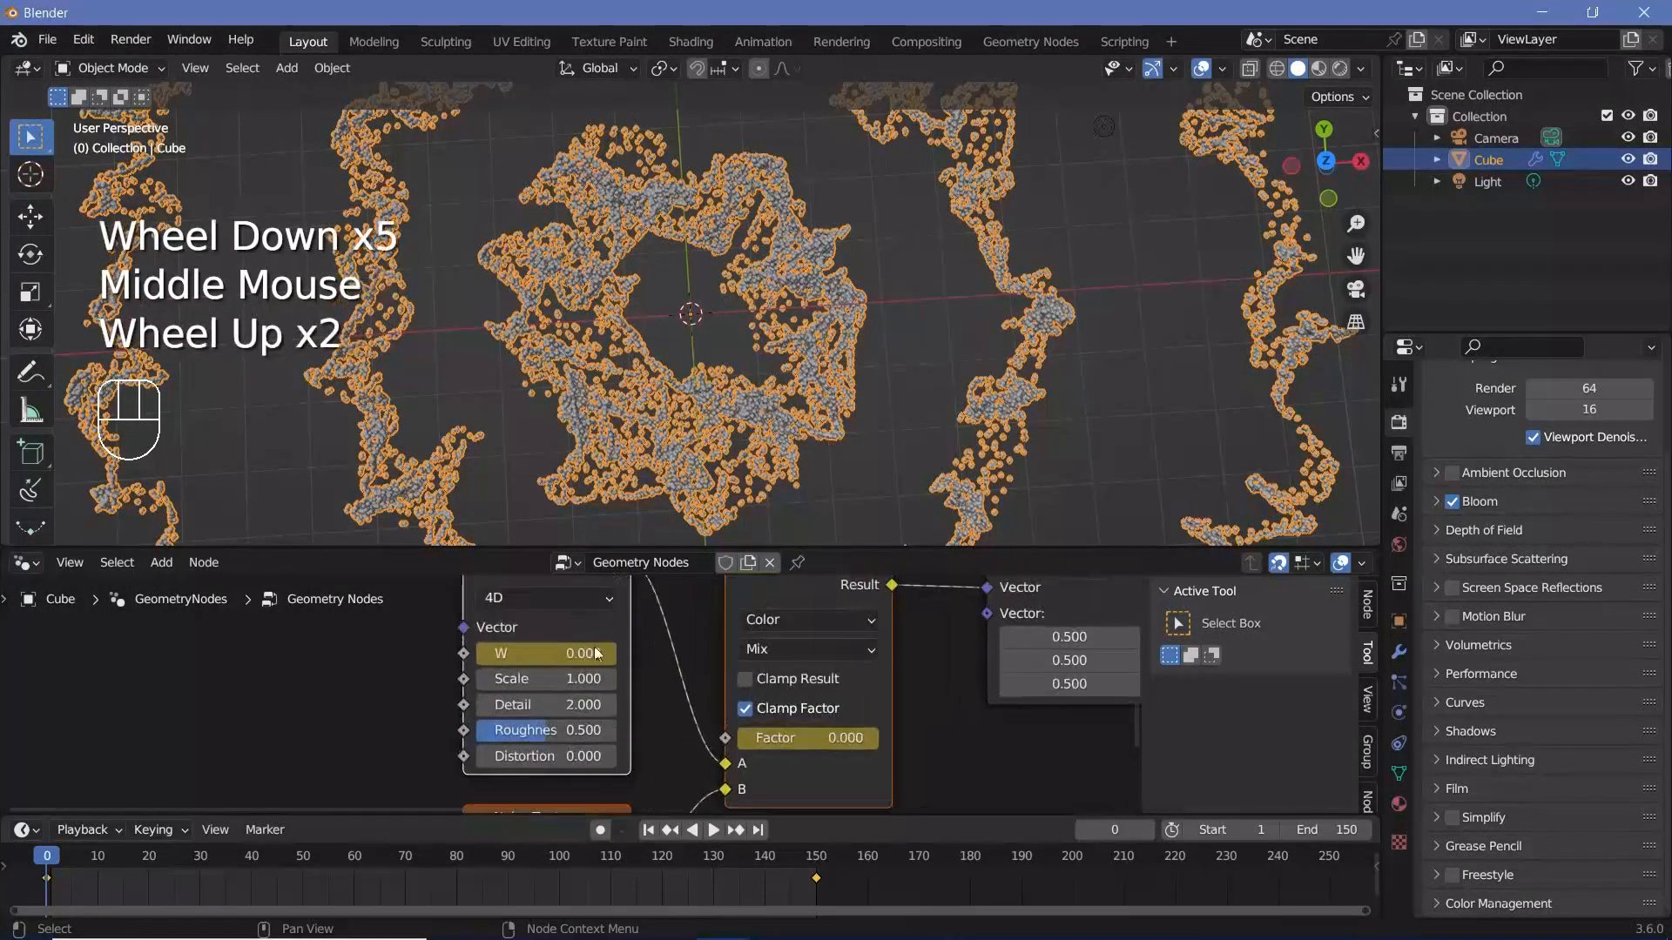
pyautogui.click(560, 653)
pyautogui.press('Return')
pyautogui.scroll(-3, 554, 708)
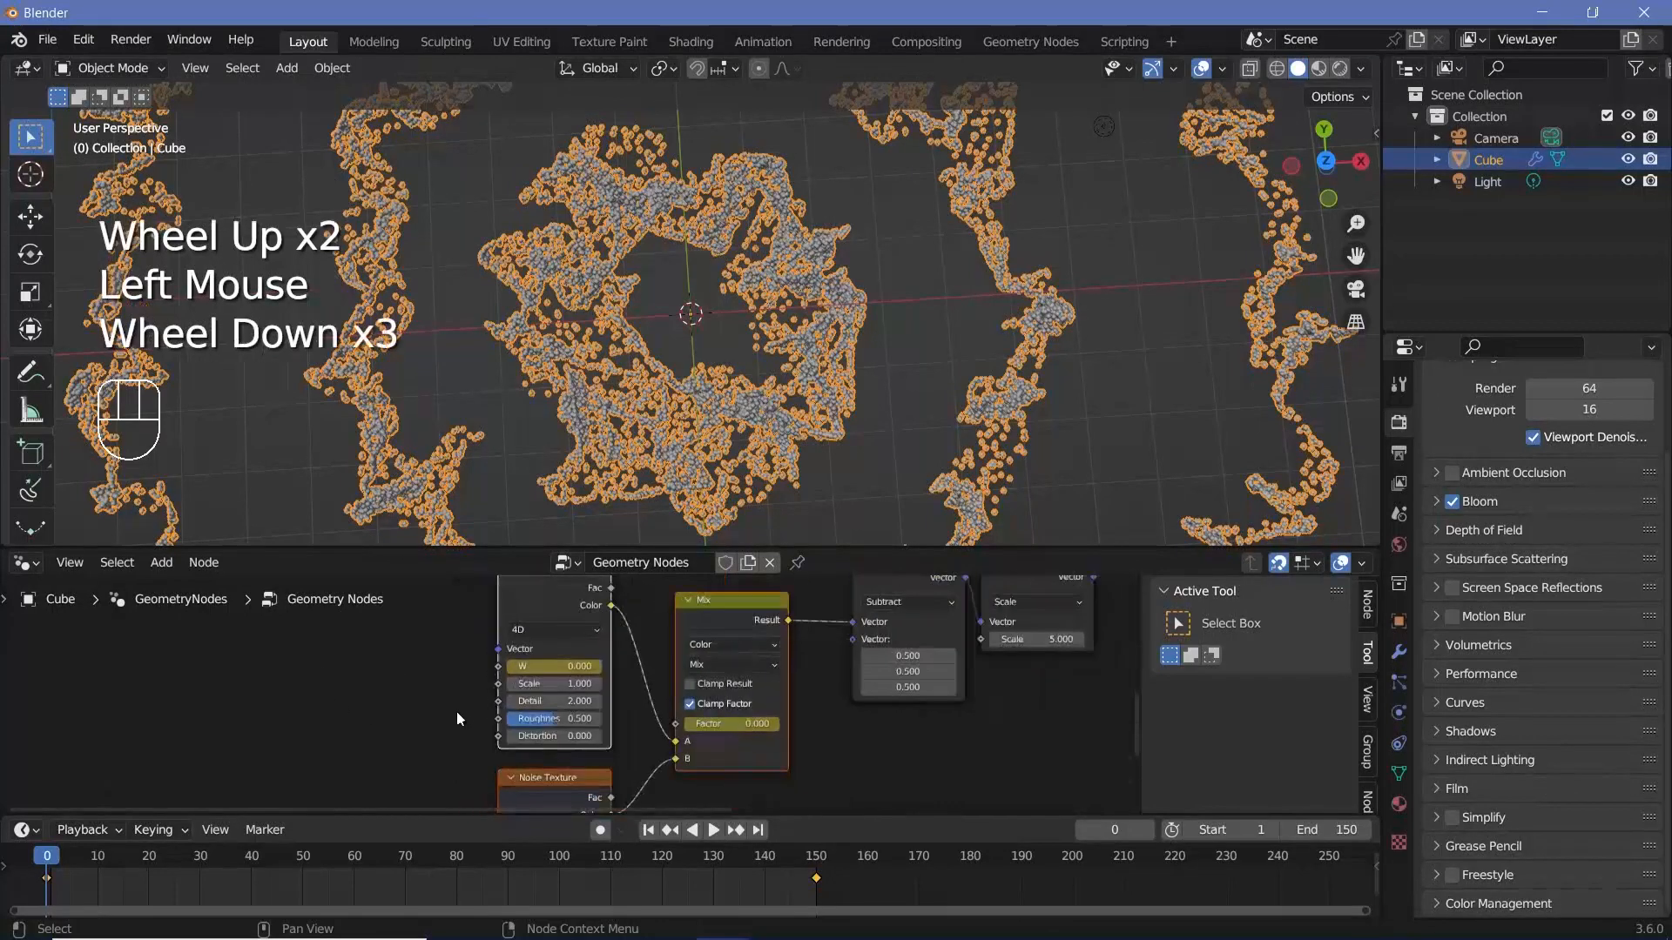
# Step: Move the Group Output node farther away from the Set Position node to make room between them
pyautogui.scroll(-2, 568, 697)
pyautogui.moveTo(880, 677); pyautogui.dragTo(648, 581, button='middle')
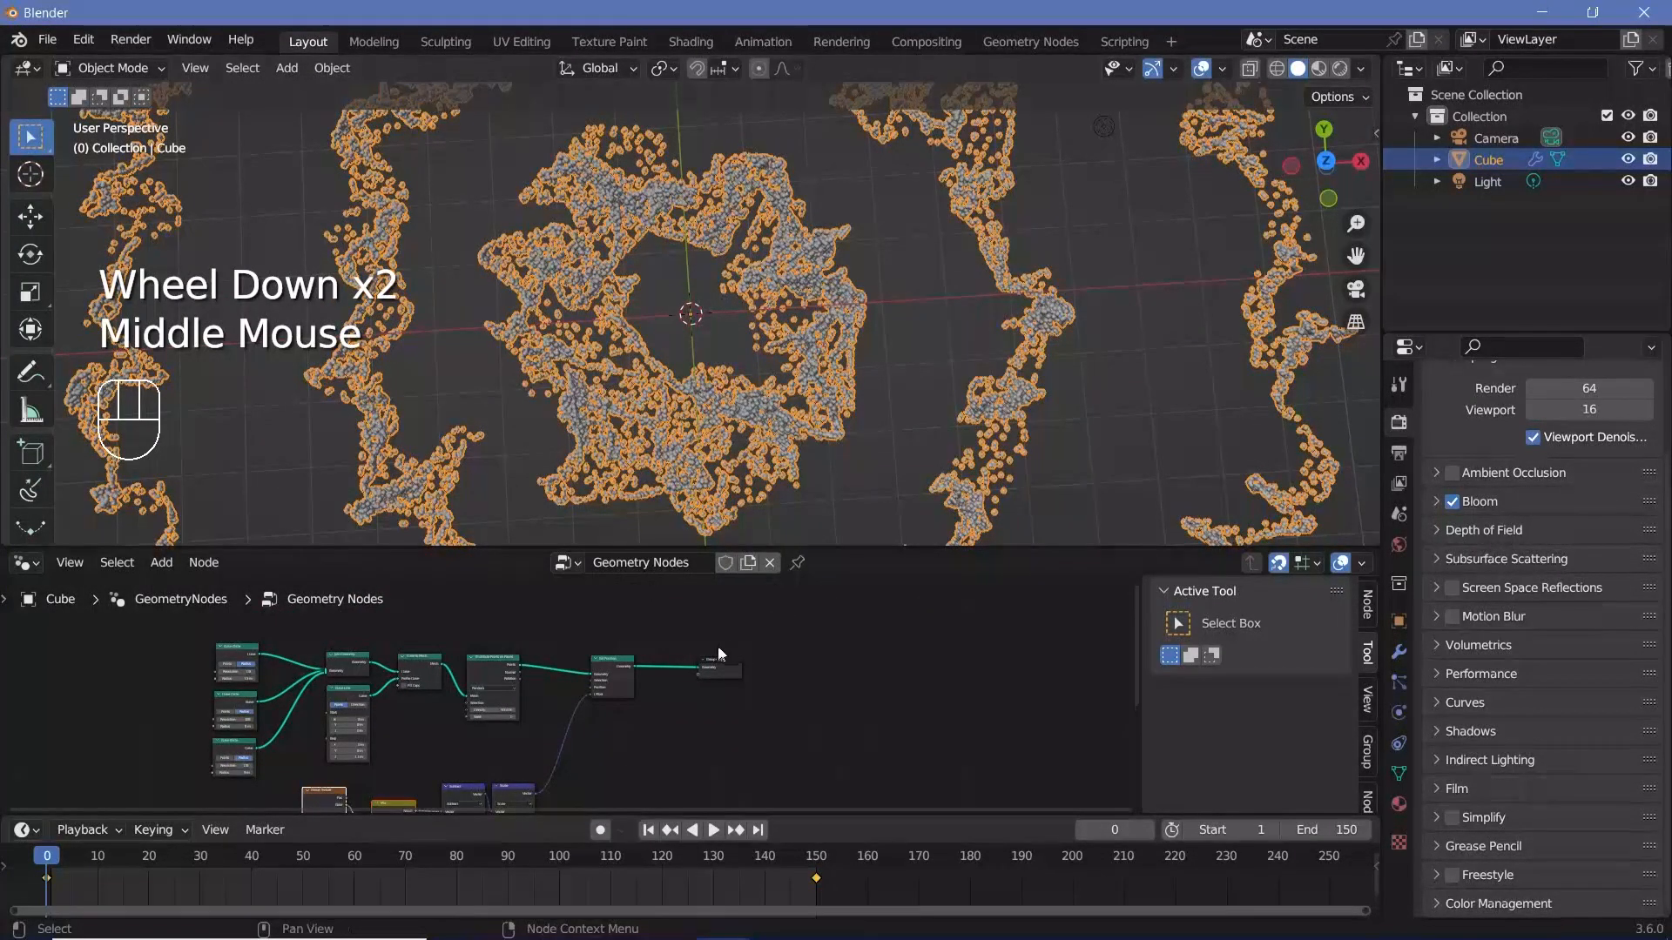
pyautogui.scroll(2, 717, 646)
pyautogui.moveTo(717, 646); pyautogui.dragTo(608, 652, button='middle')
pyautogui.scroll(2, 607, 653)
pyautogui.moveTo(611, 683); pyautogui.dragTo(1021, 683)
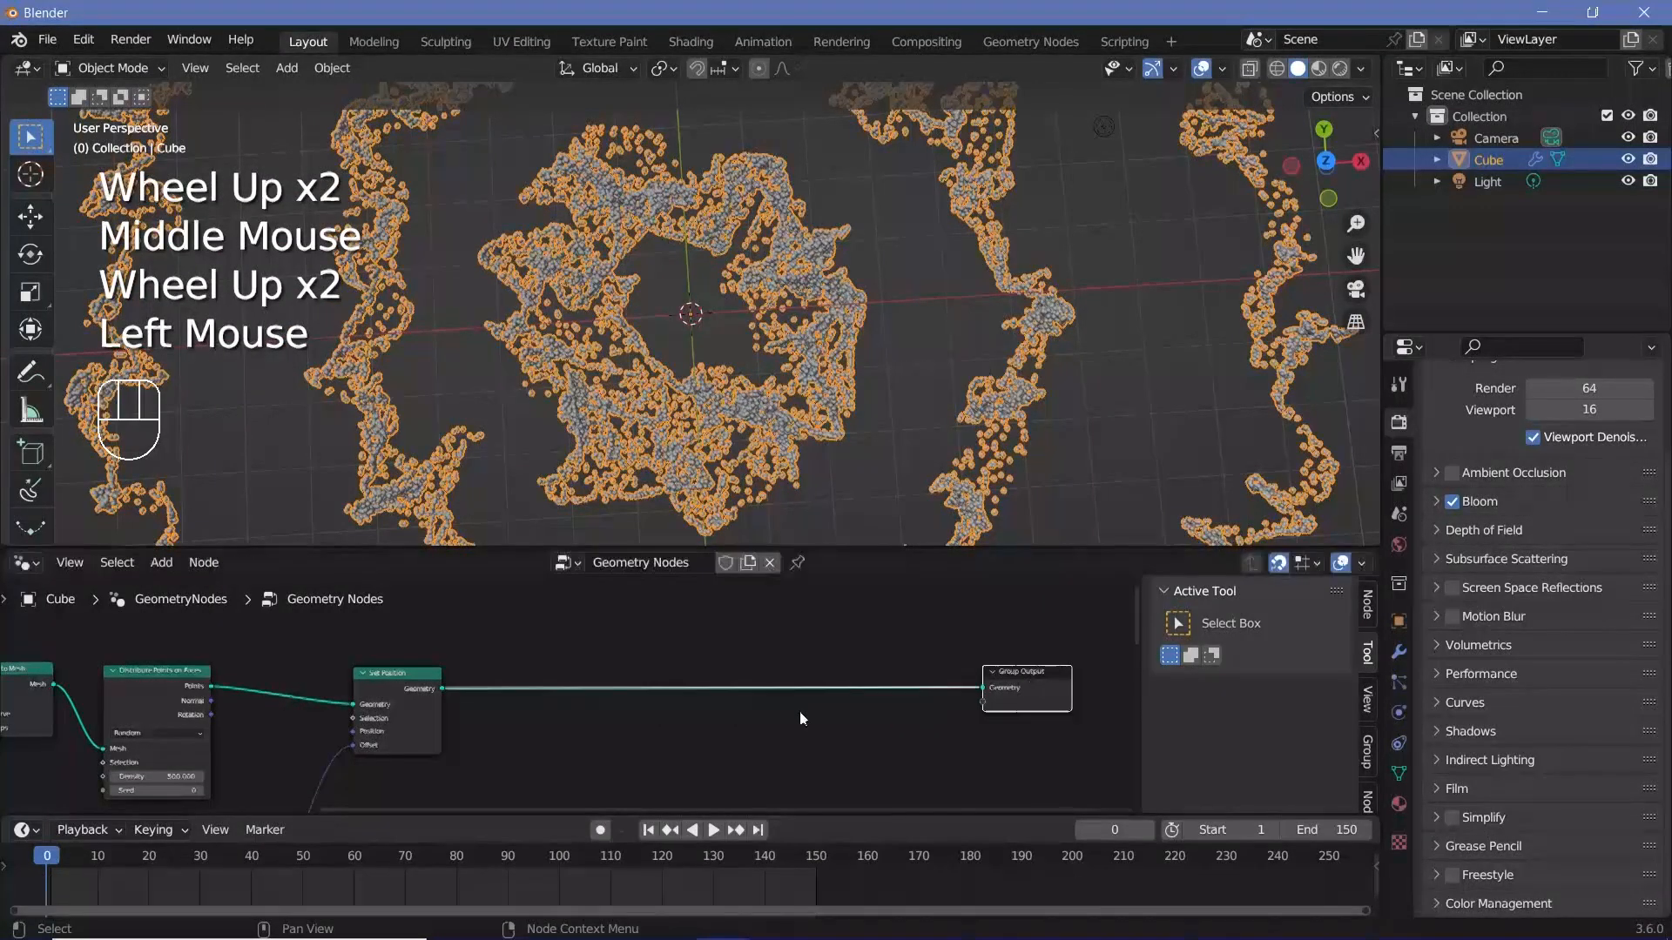
# Step: Insert an Instance on Points node on the link between Set Position and Group Output
pyautogui.scroll(2, 799, 712)
pyautogui.moveTo(800, 712); pyautogui.dragTo(717, 724, button='middle')
pyautogui.hotkey('shift', 'a')
pyautogui.click(635, 484)
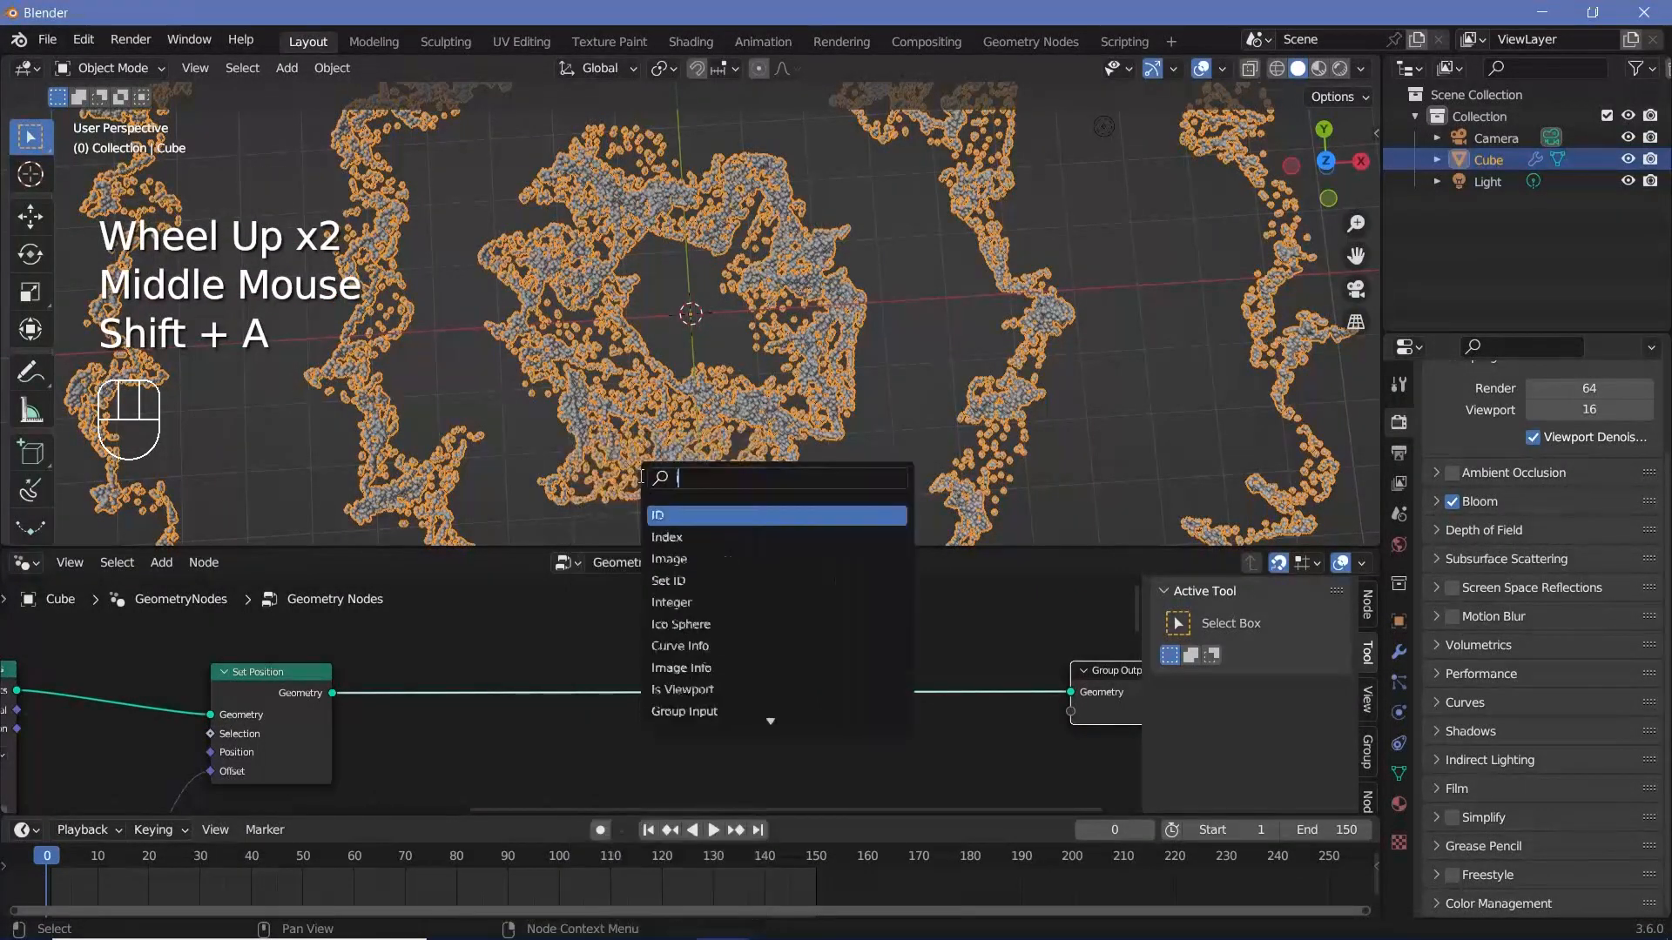
pyautogui.write('instance on')
pyautogui.press('Return')
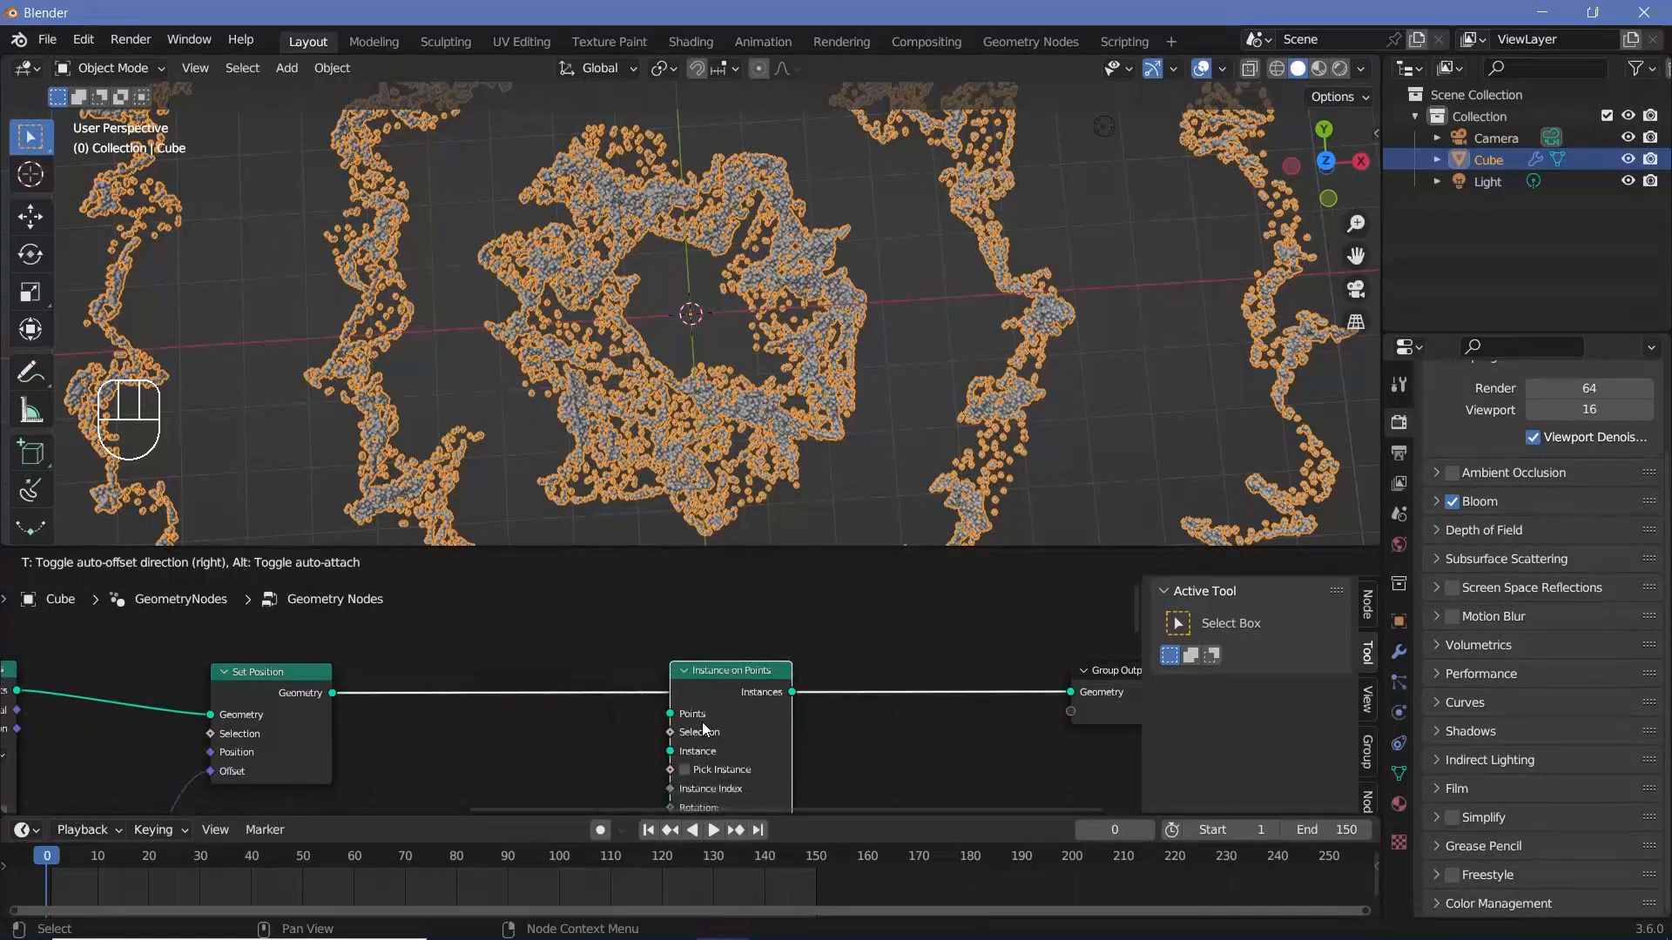
pyautogui.click(701, 722)
# Step: Add a Cube mesh node and connect its Mesh output to the Instance input of Instance on Points
pyautogui.moveTo(572, 709); pyautogui.dragTo(652, 684, button='middle')
pyautogui.hotkey('shift', 'a')
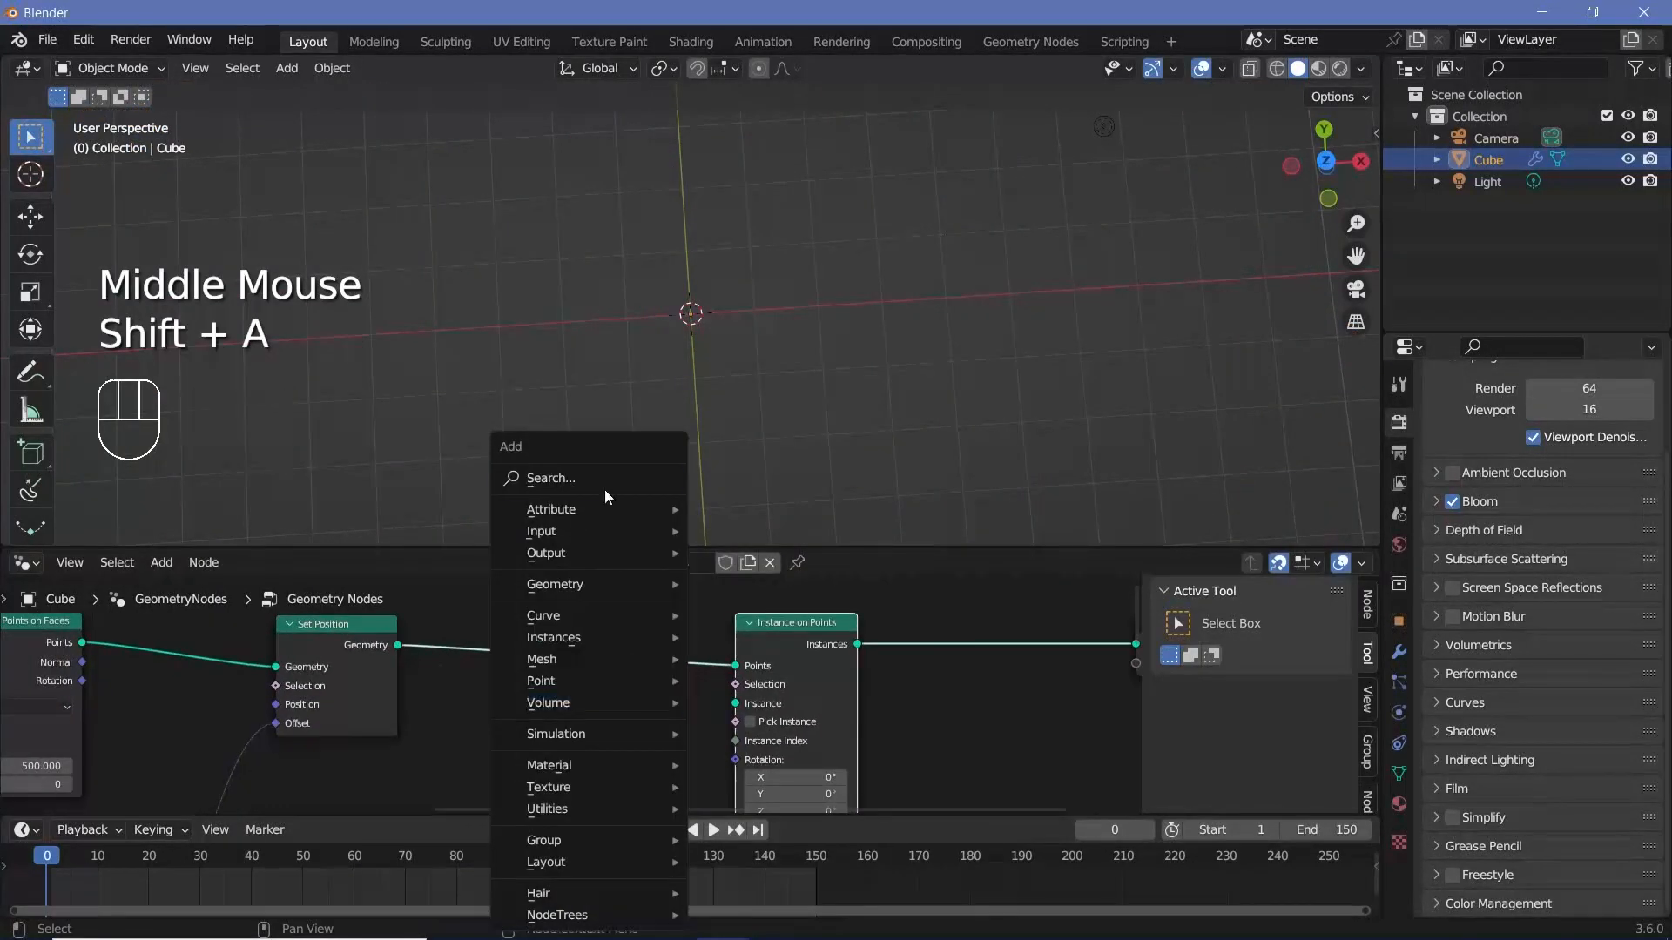
pyautogui.click(607, 480)
pyautogui.write('cub')
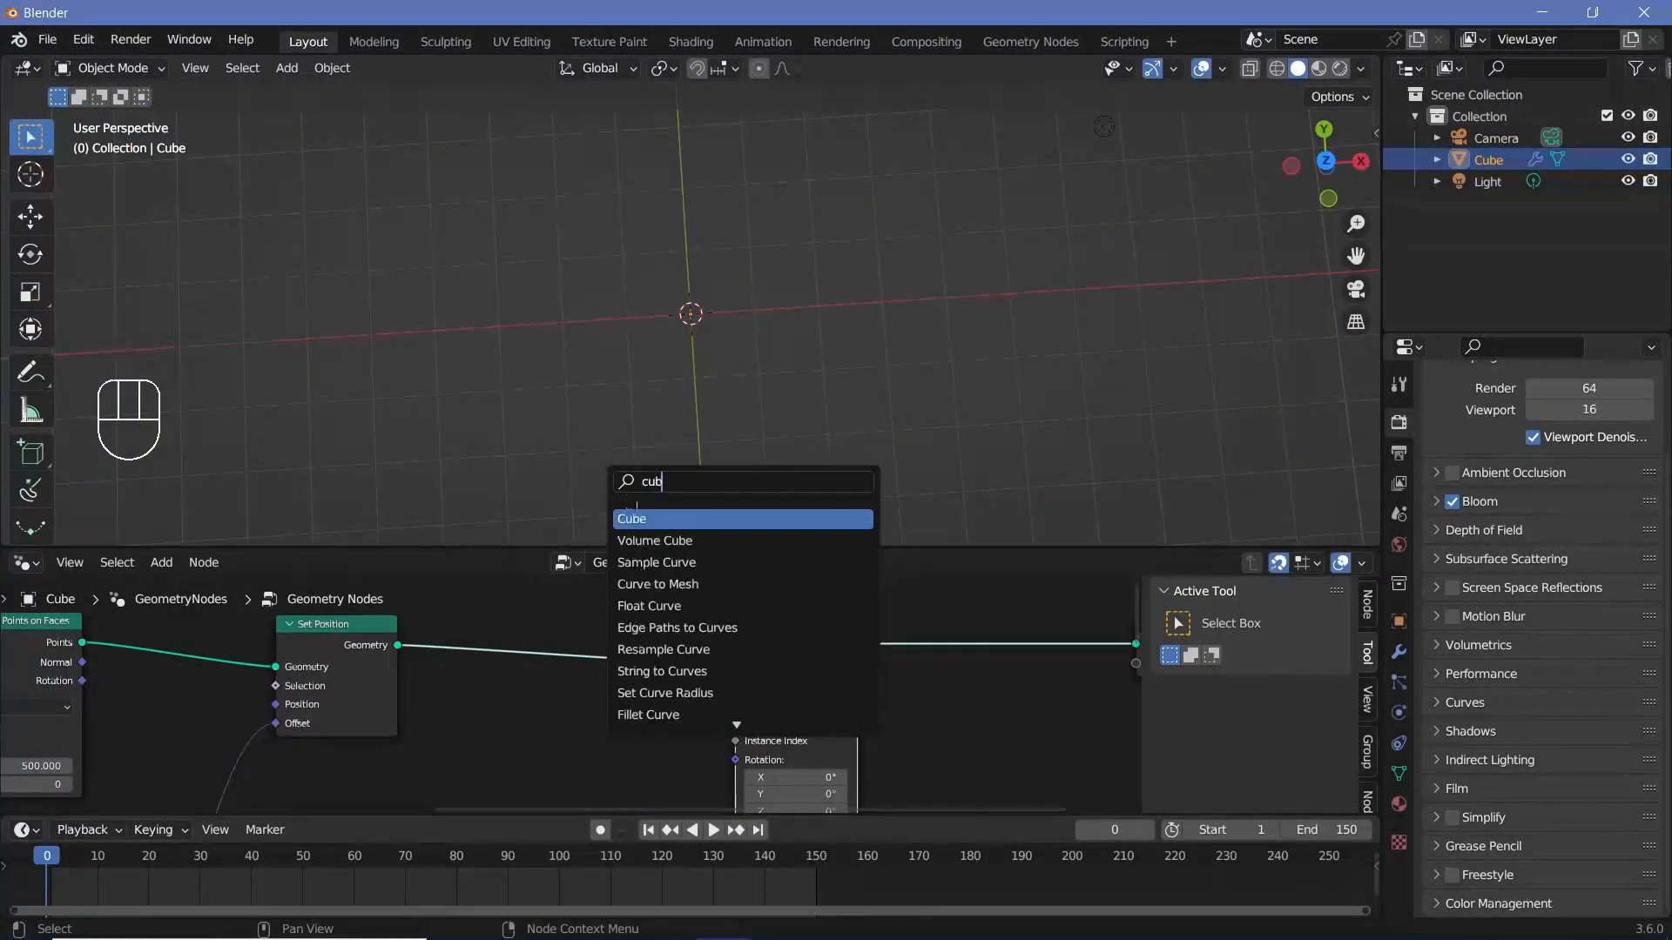
pyautogui.click(657, 519)
pyautogui.click(545, 738)
pyautogui.moveTo(614, 714); pyautogui.dragTo(740, 709)
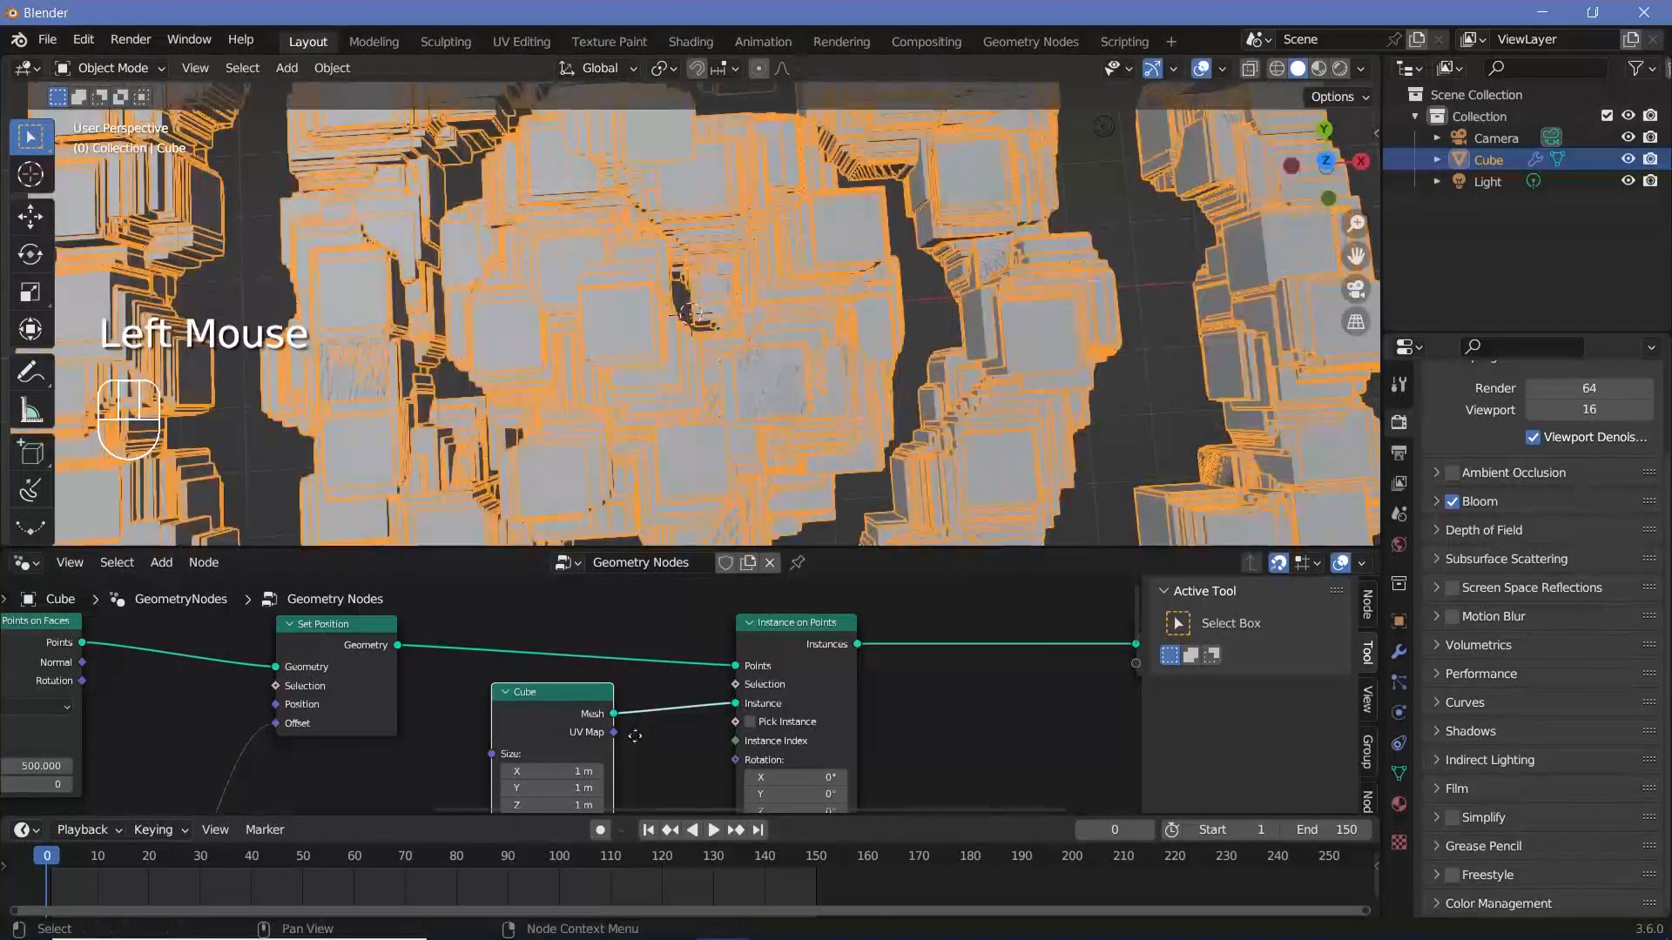
# Step: Set the Cube node's X, Y and Z size to 0.01 m
pyautogui.moveTo(644, 734); pyautogui.dragTo(775, 619, button='middle')
pyautogui.scroll(-3, 775, 620)
pyautogui.scroll(-3, 775, 620)
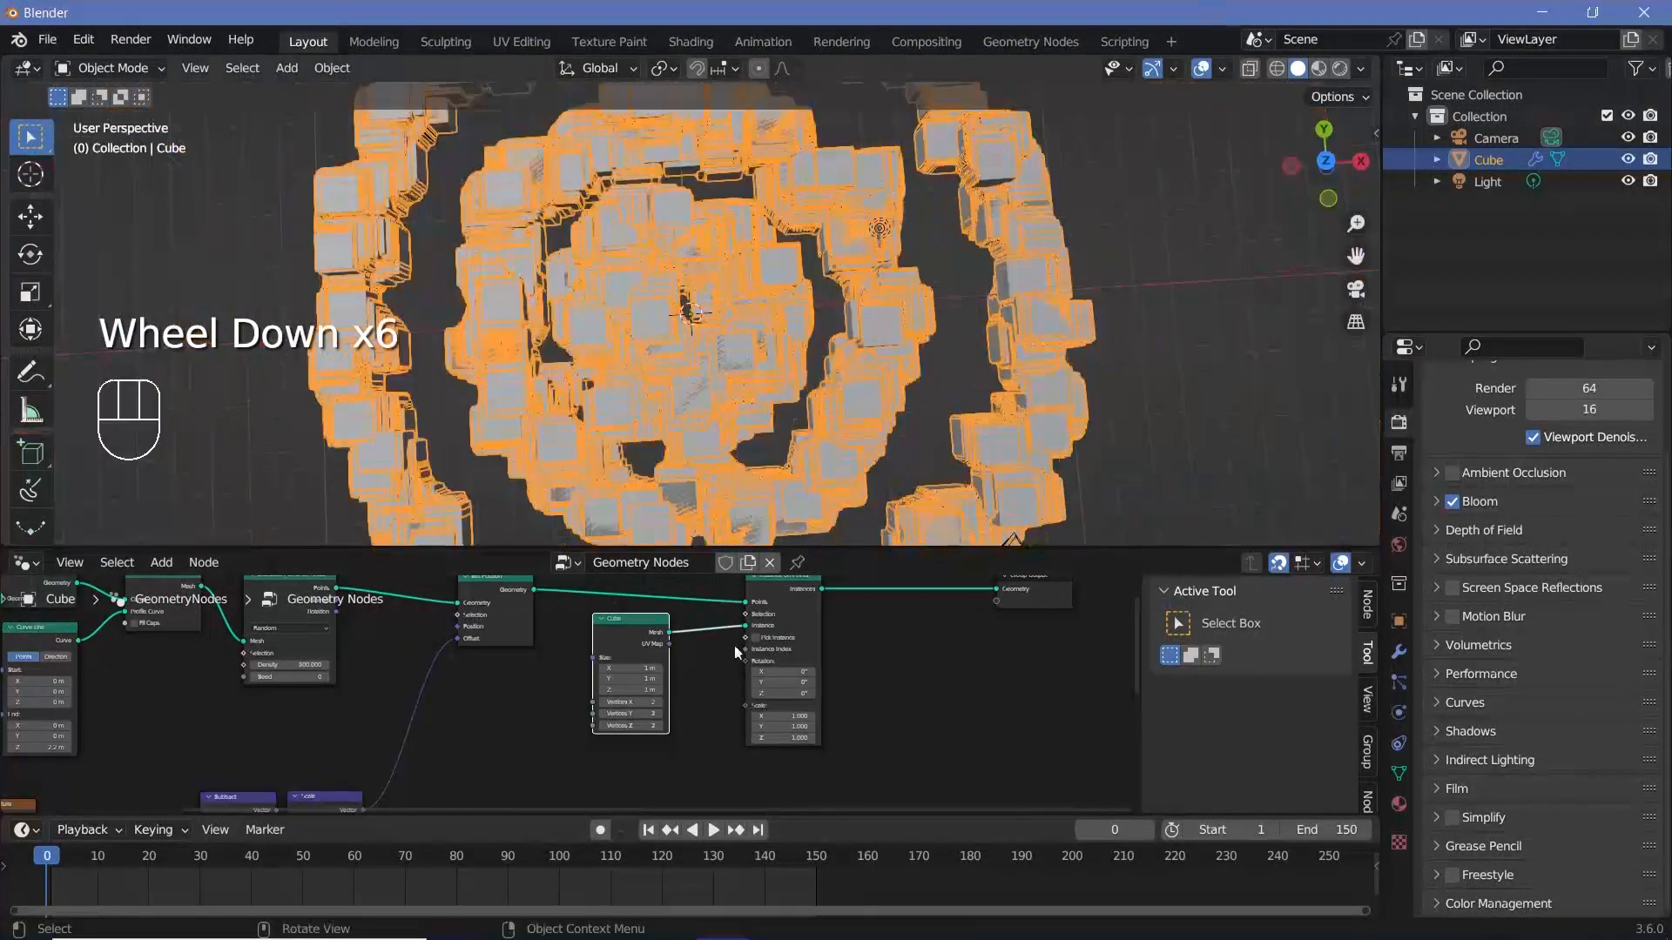
pyautogui.scroll(2, 703, 714)
pyautogui.scroll(3, 707, 721)
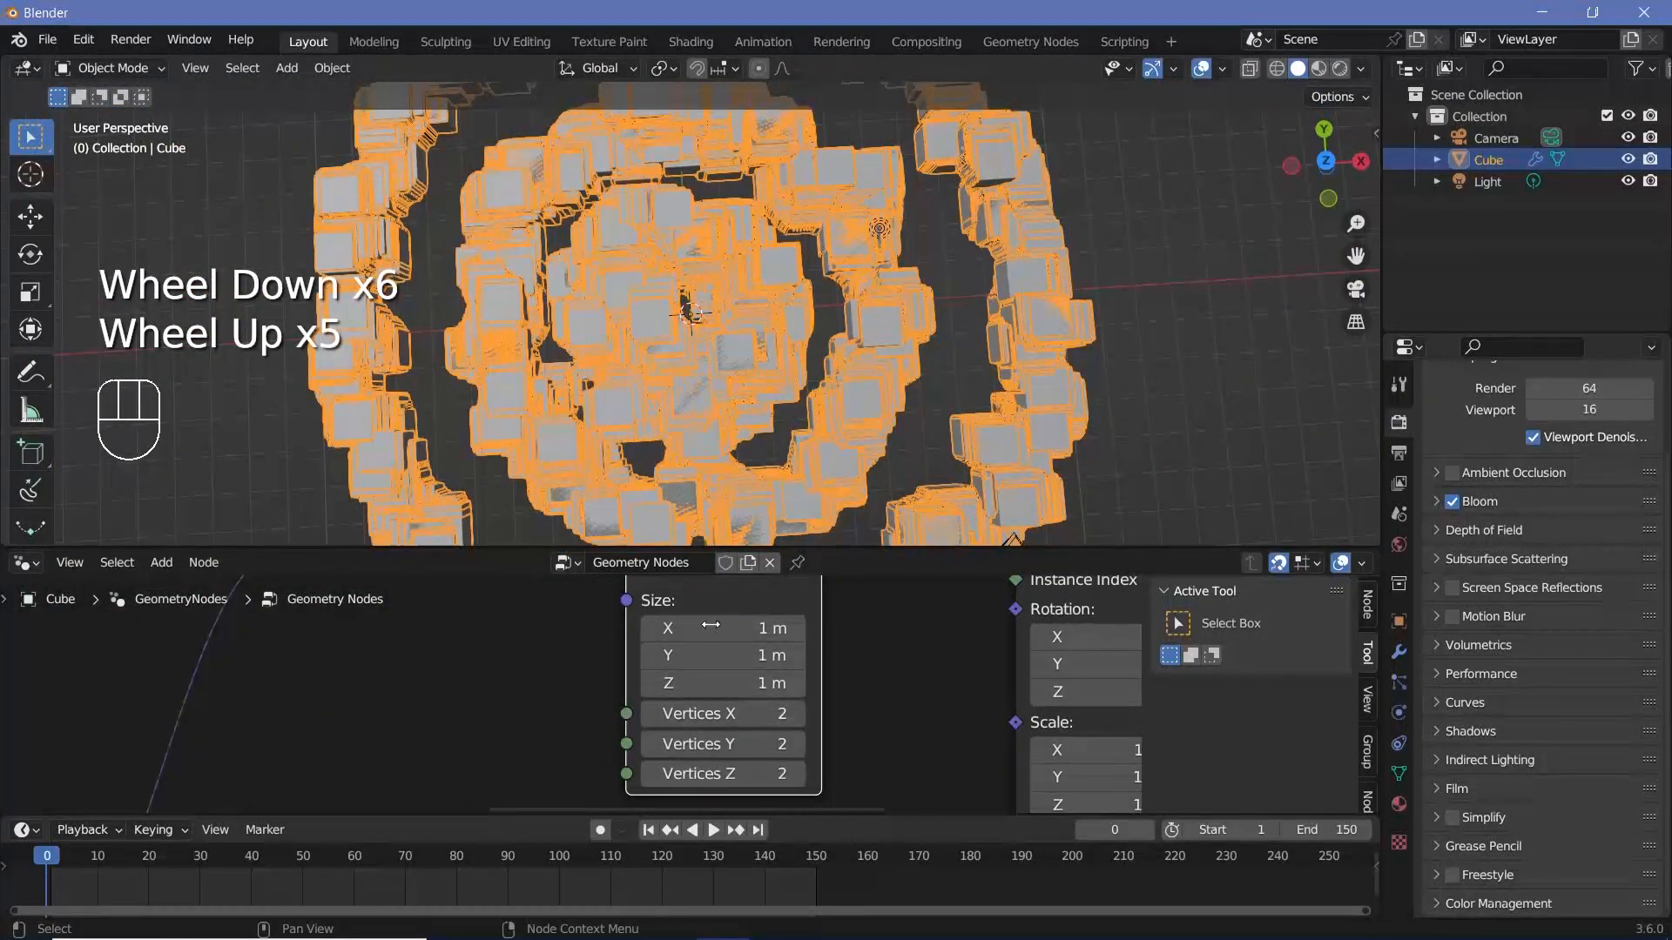
pyautogui.keyDown('shift'); pyautogui.click(723, 628); pyautogui.keyUp('shift')
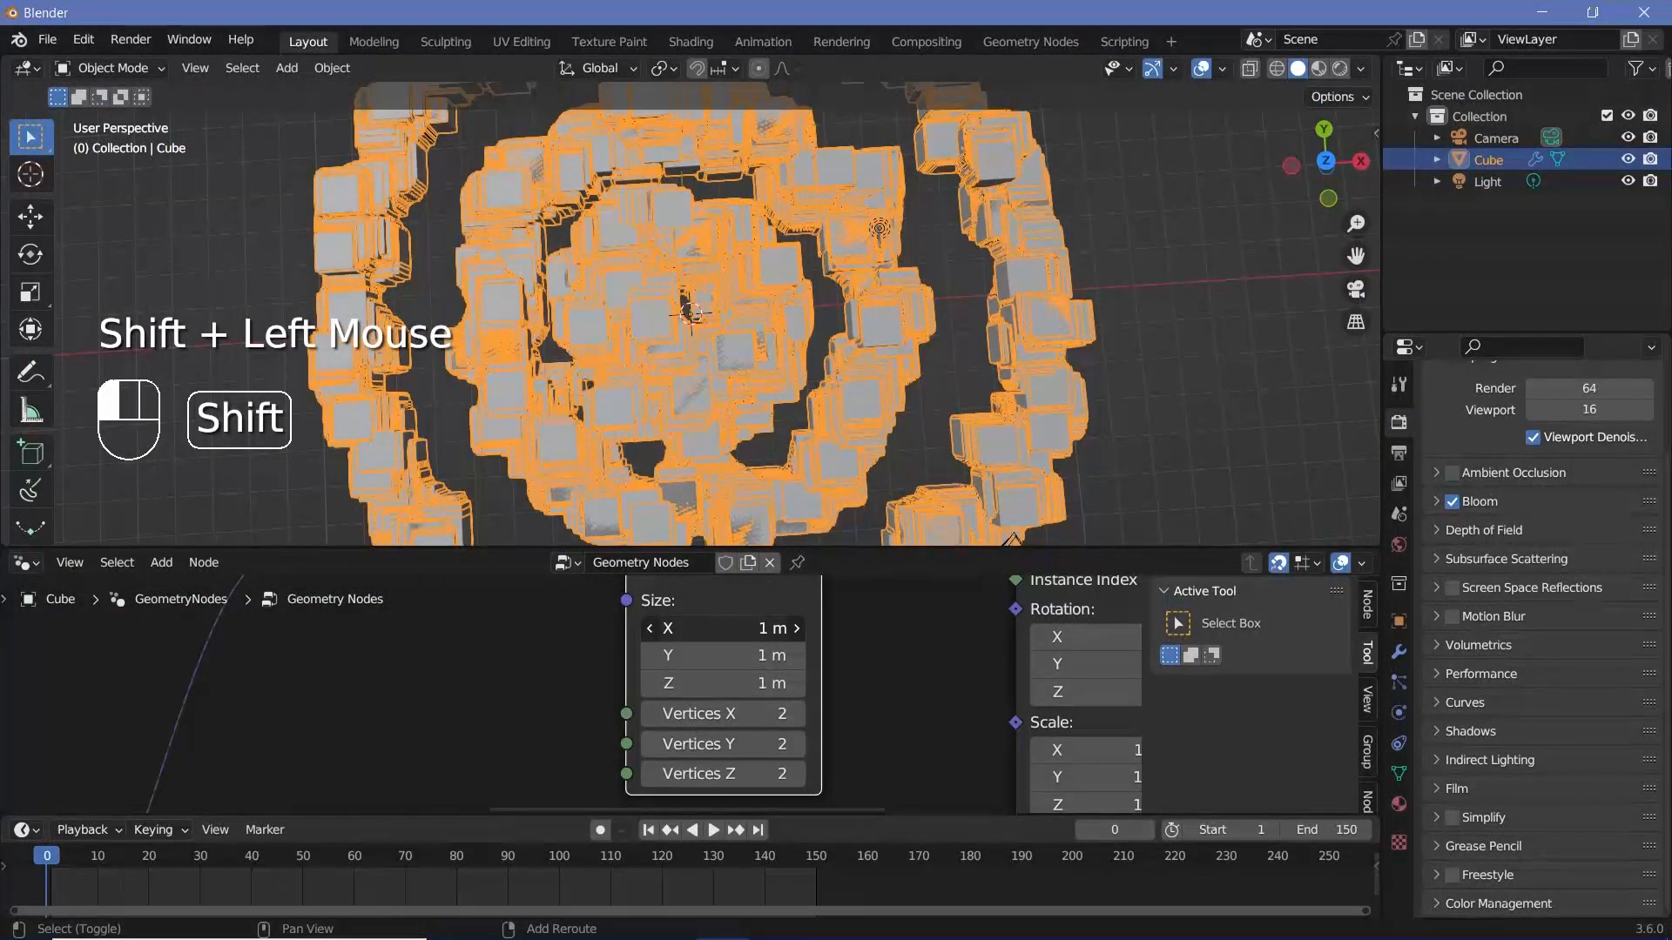
pyautogui.write('0.01')
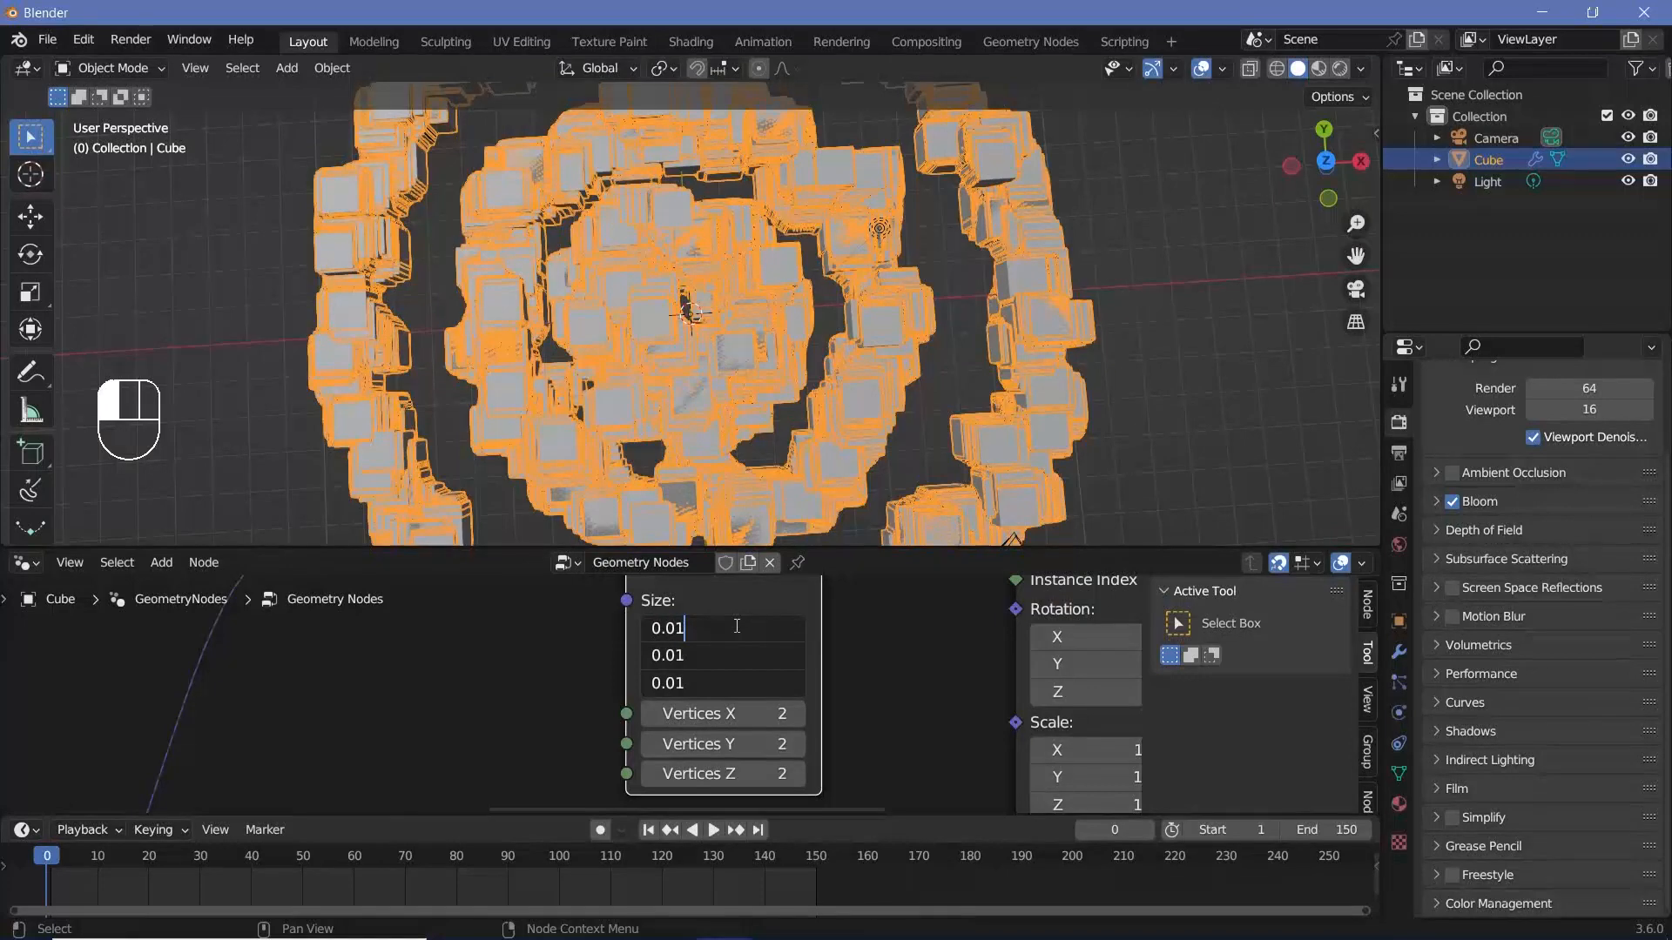
pyautogui.press('Return')
pyautogui.scroll(2, 808, 416)
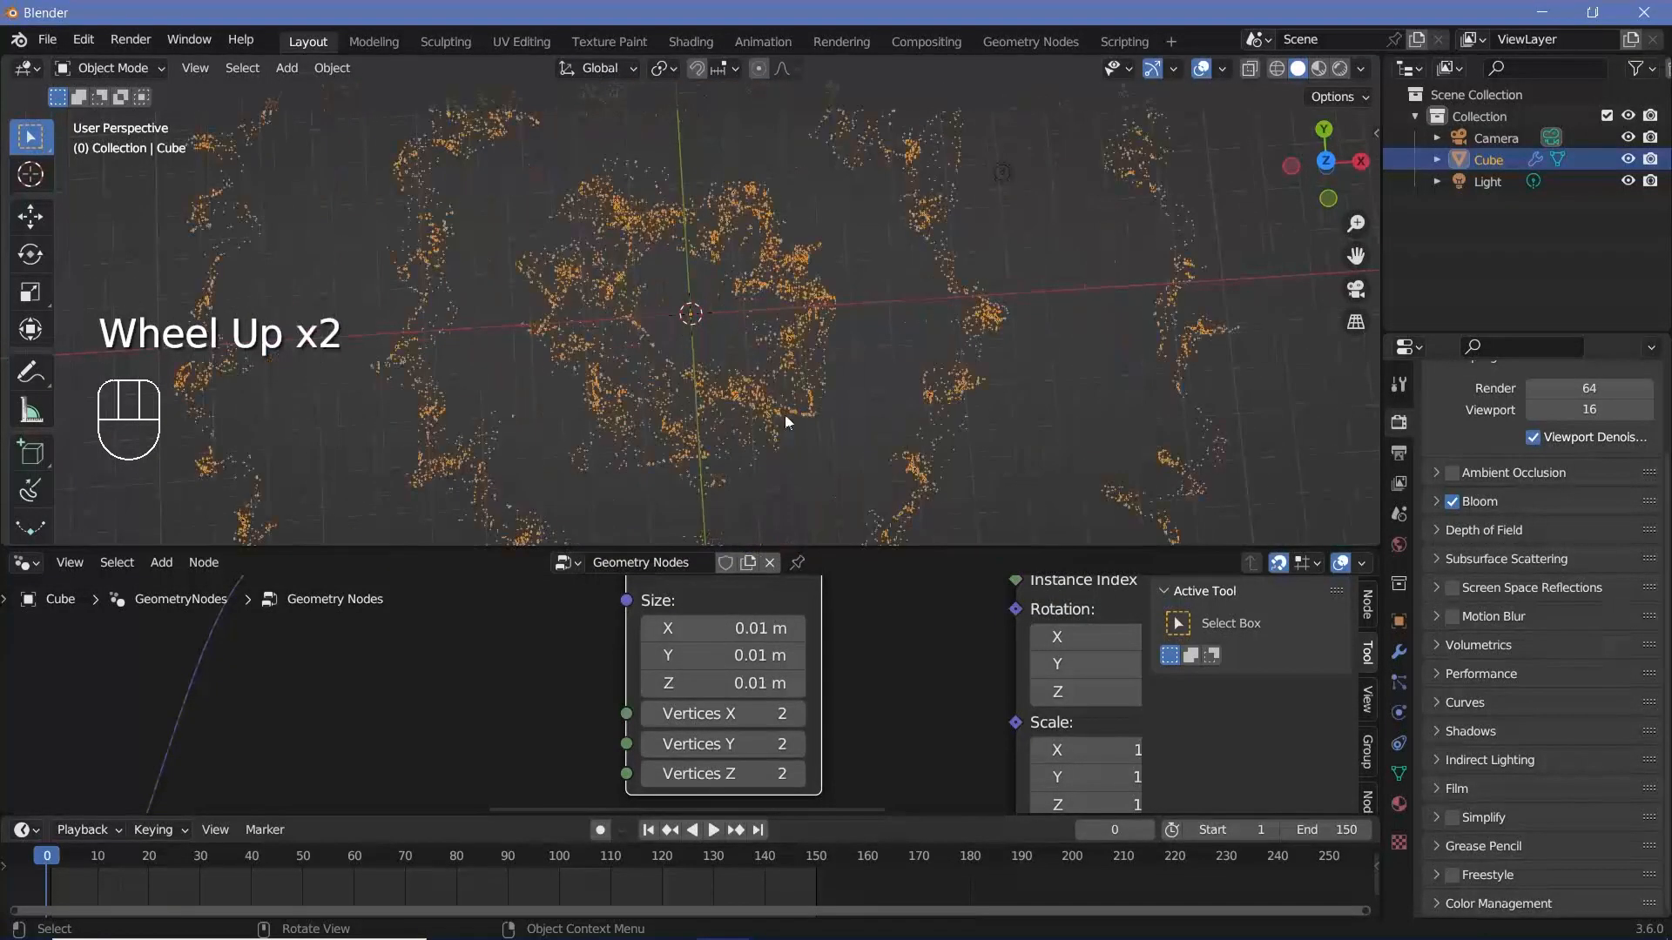
# Step: Try a Distribute Points on Faces density of 5000 and preview the points with the viewport overlays hidden
pyautogui.scroll(-2, 426, 687)
pyautogui.moveTo(427, 687); pyautogui.dragTo(655, 738, button='middle')
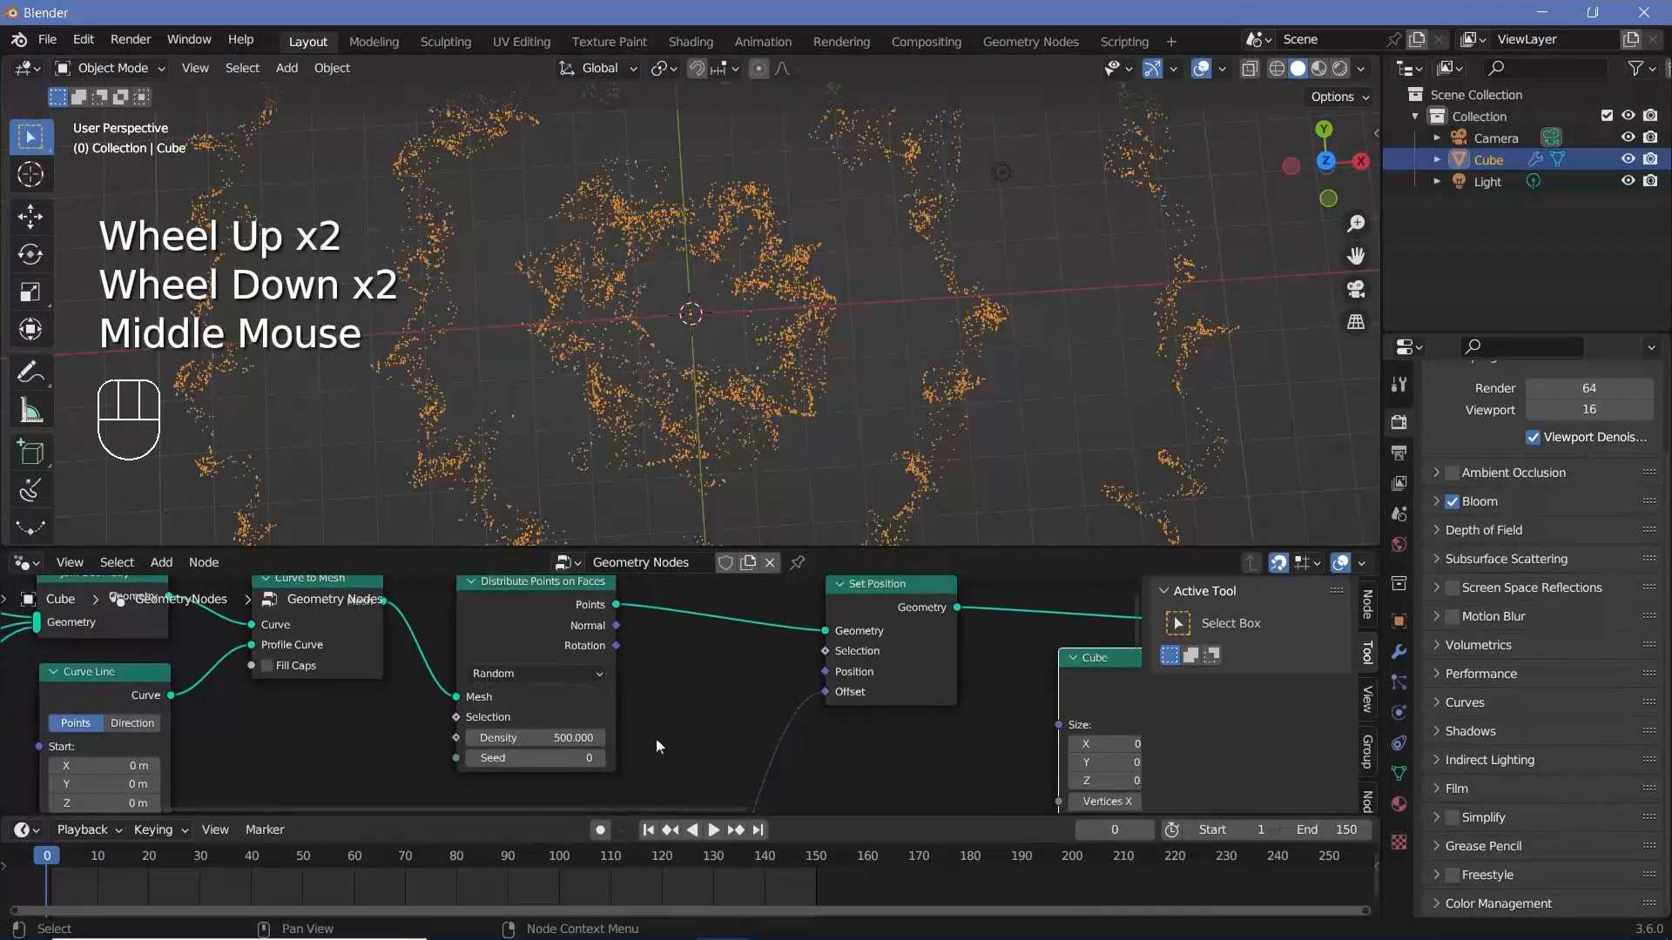
pyautogui.scroll(2, 530, 744)
pyautogui.click(531, 753)
pyautogui.write('5000')
pyautogui.press('Return')
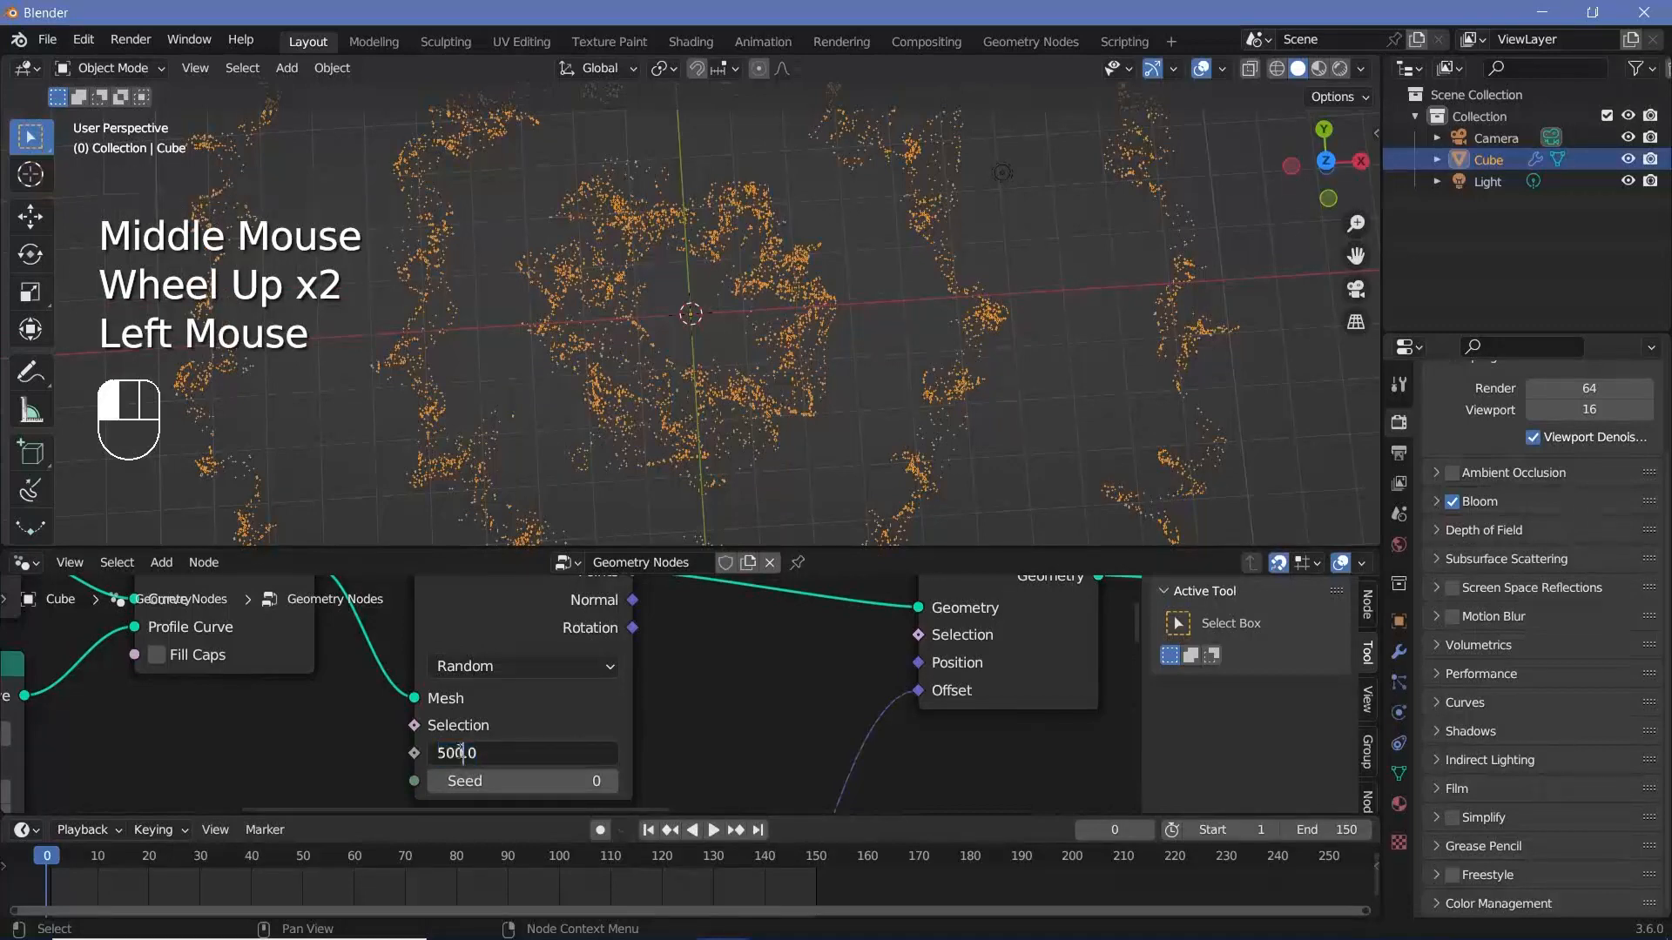
pyautogui.moveTo(871, 486); pyautogui.dragTo(1307, 102, button='middle')
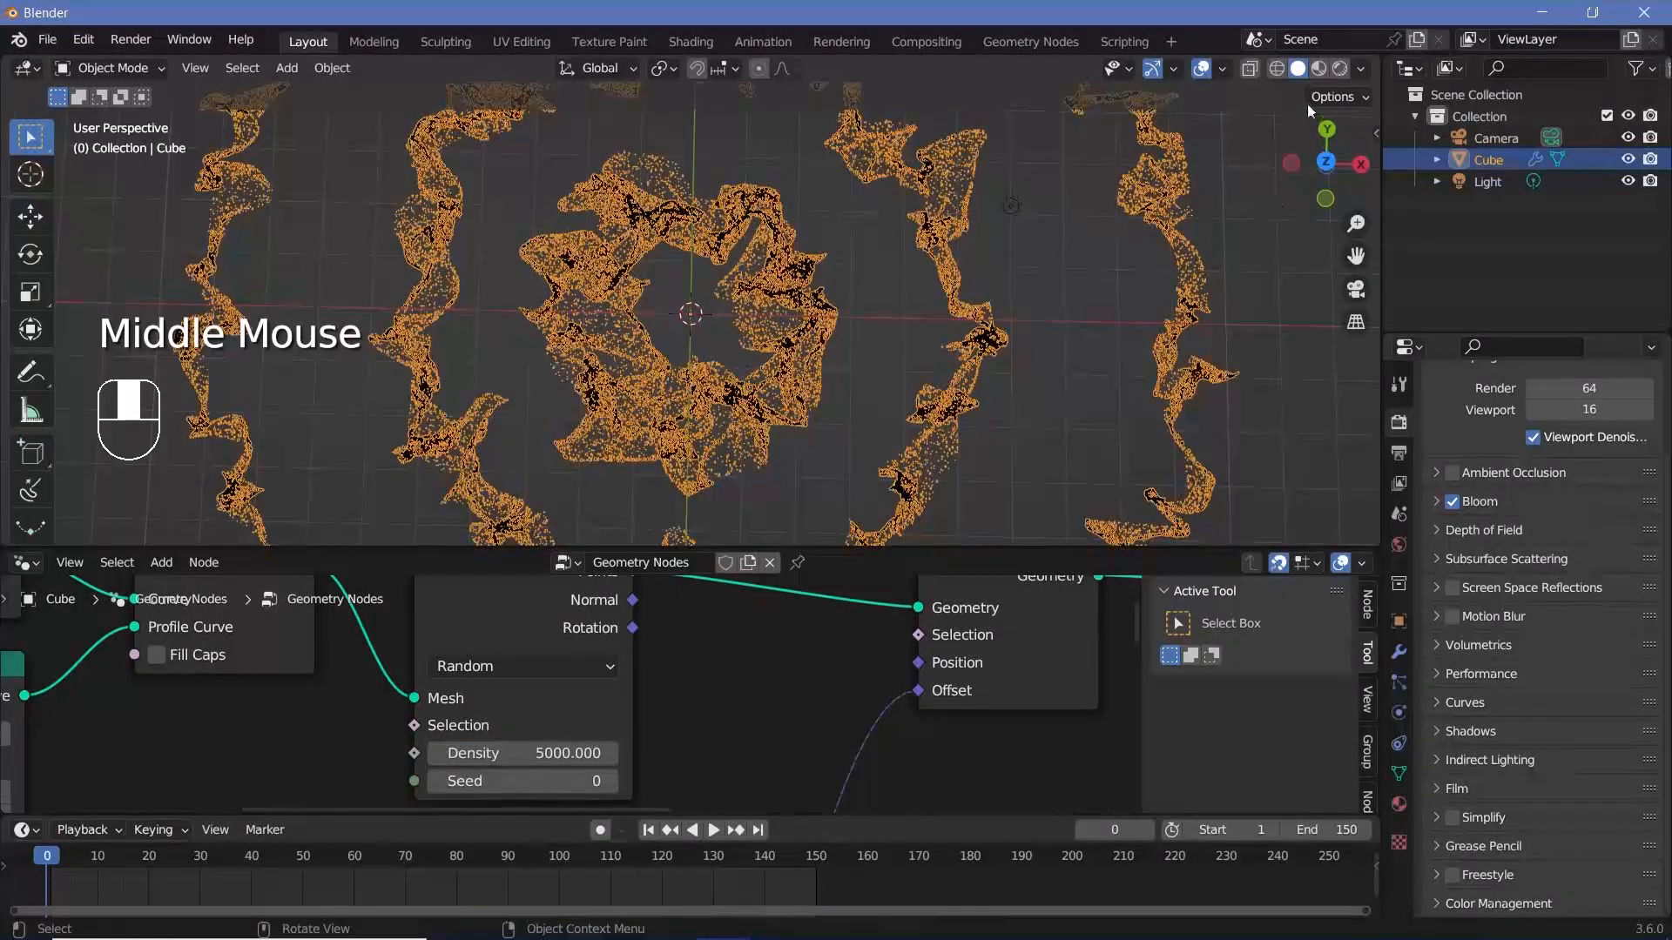
pyautogui.click(1202, 69)
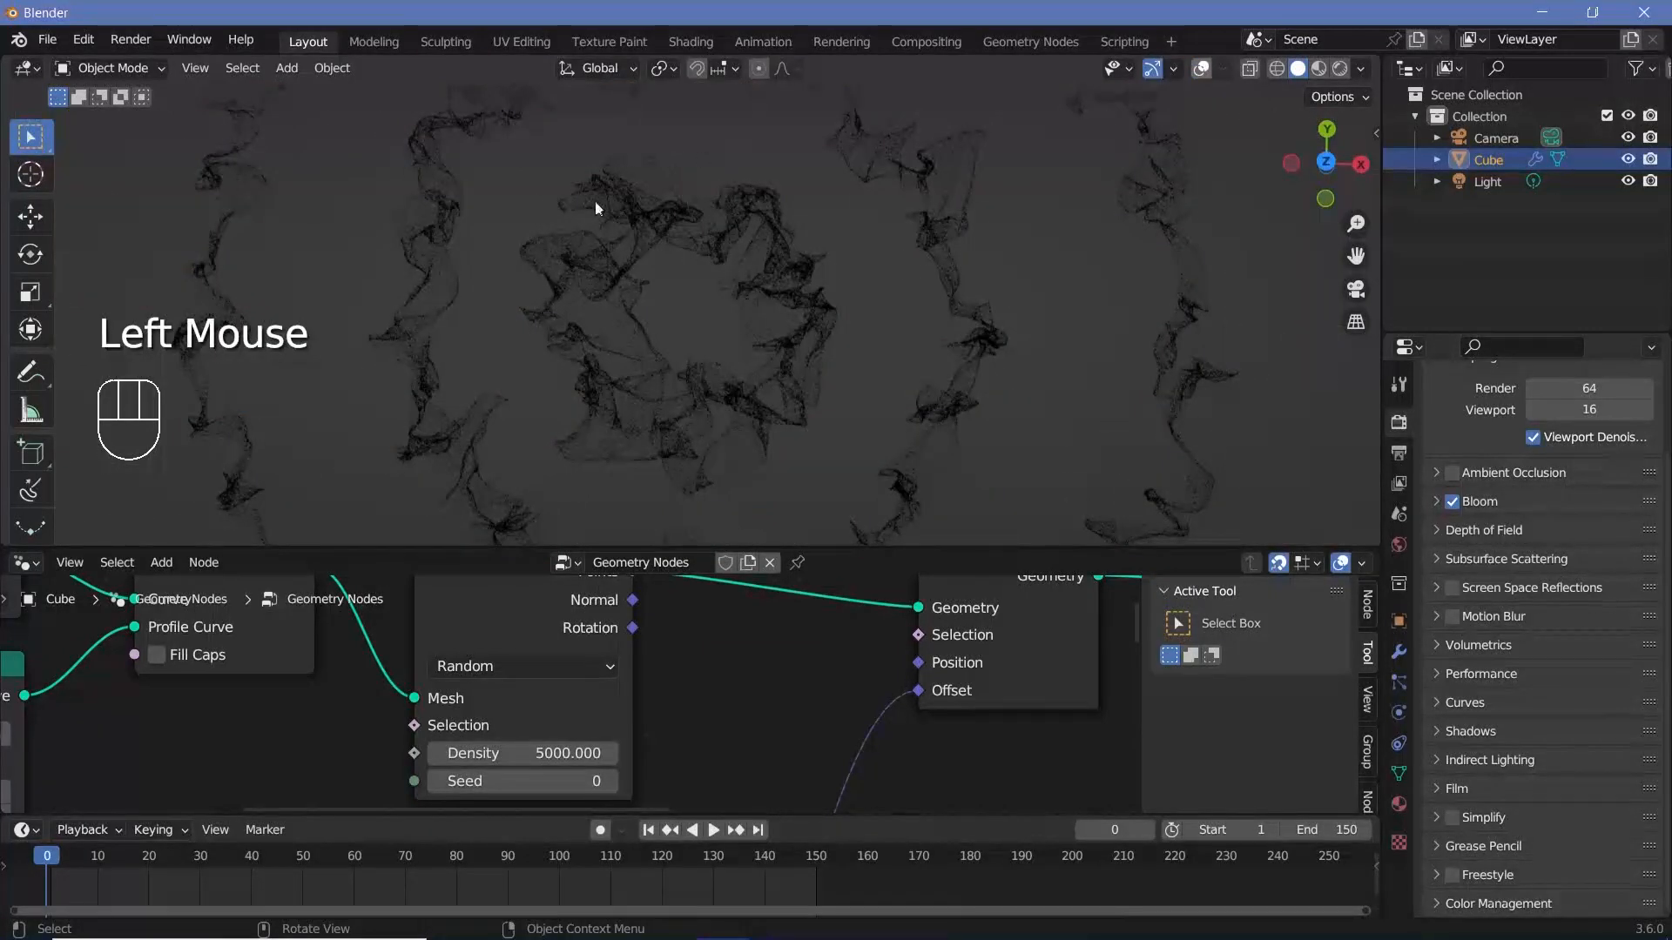
# Step: Return the point density to 500 and show the viewport overlays again
pyautogui.click(544, 766)
pyautogui.scroll(-4, 855, 717)
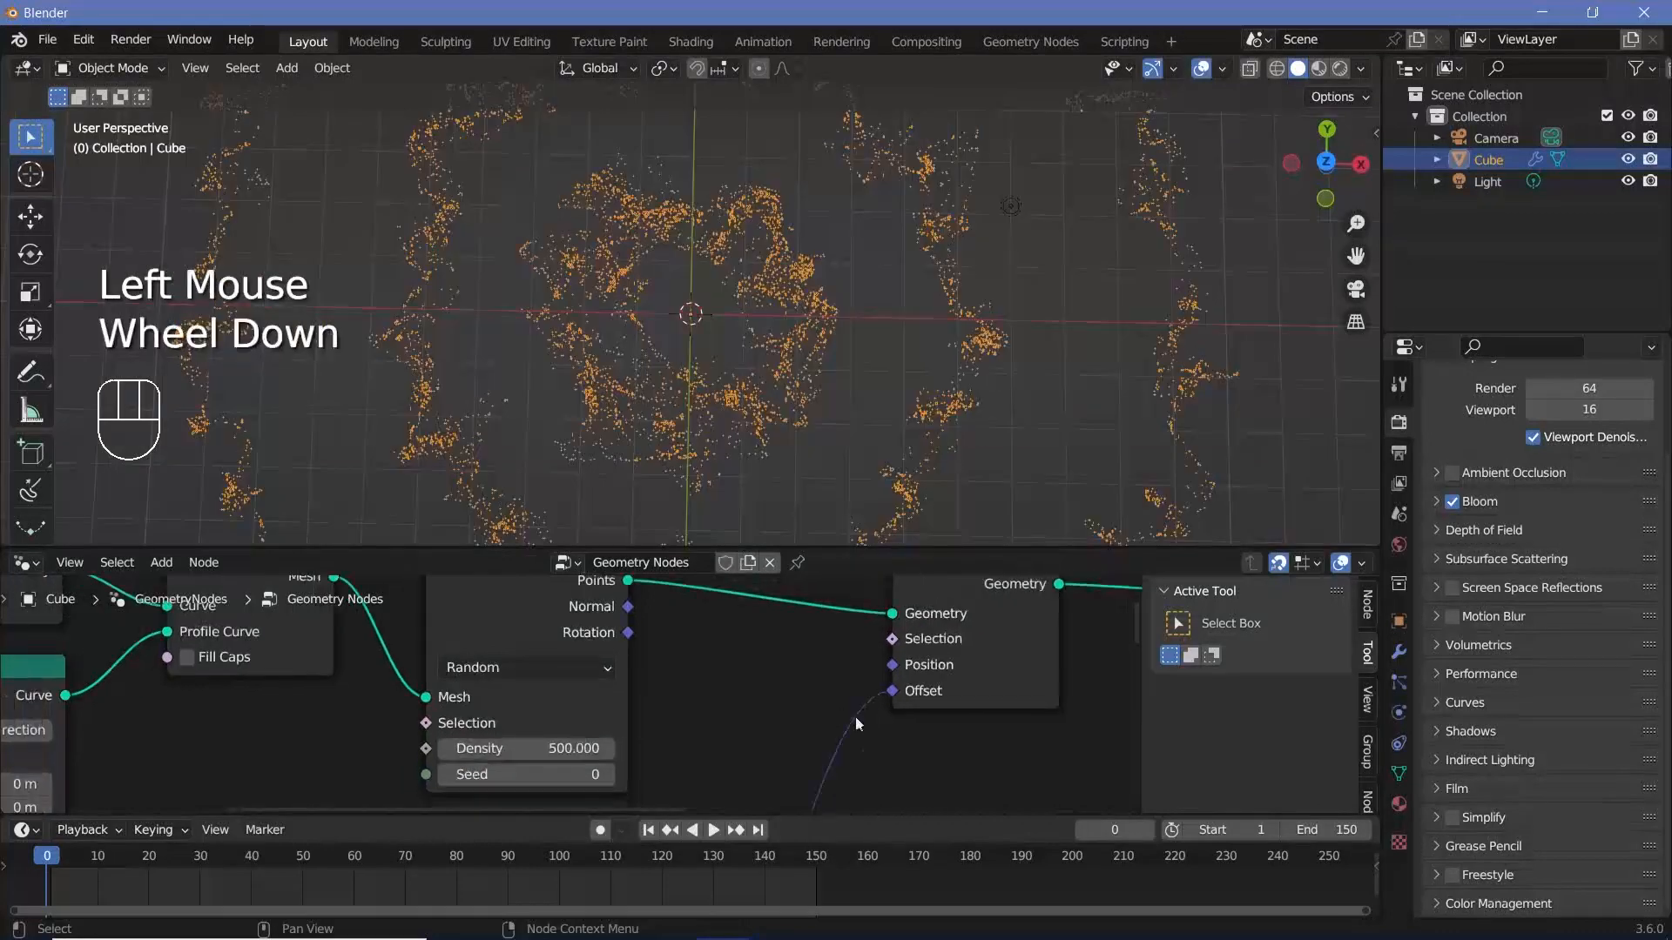
pyautogui.moveTo(984, 721); pyautogui.dragTo(984, 738, button='middle')
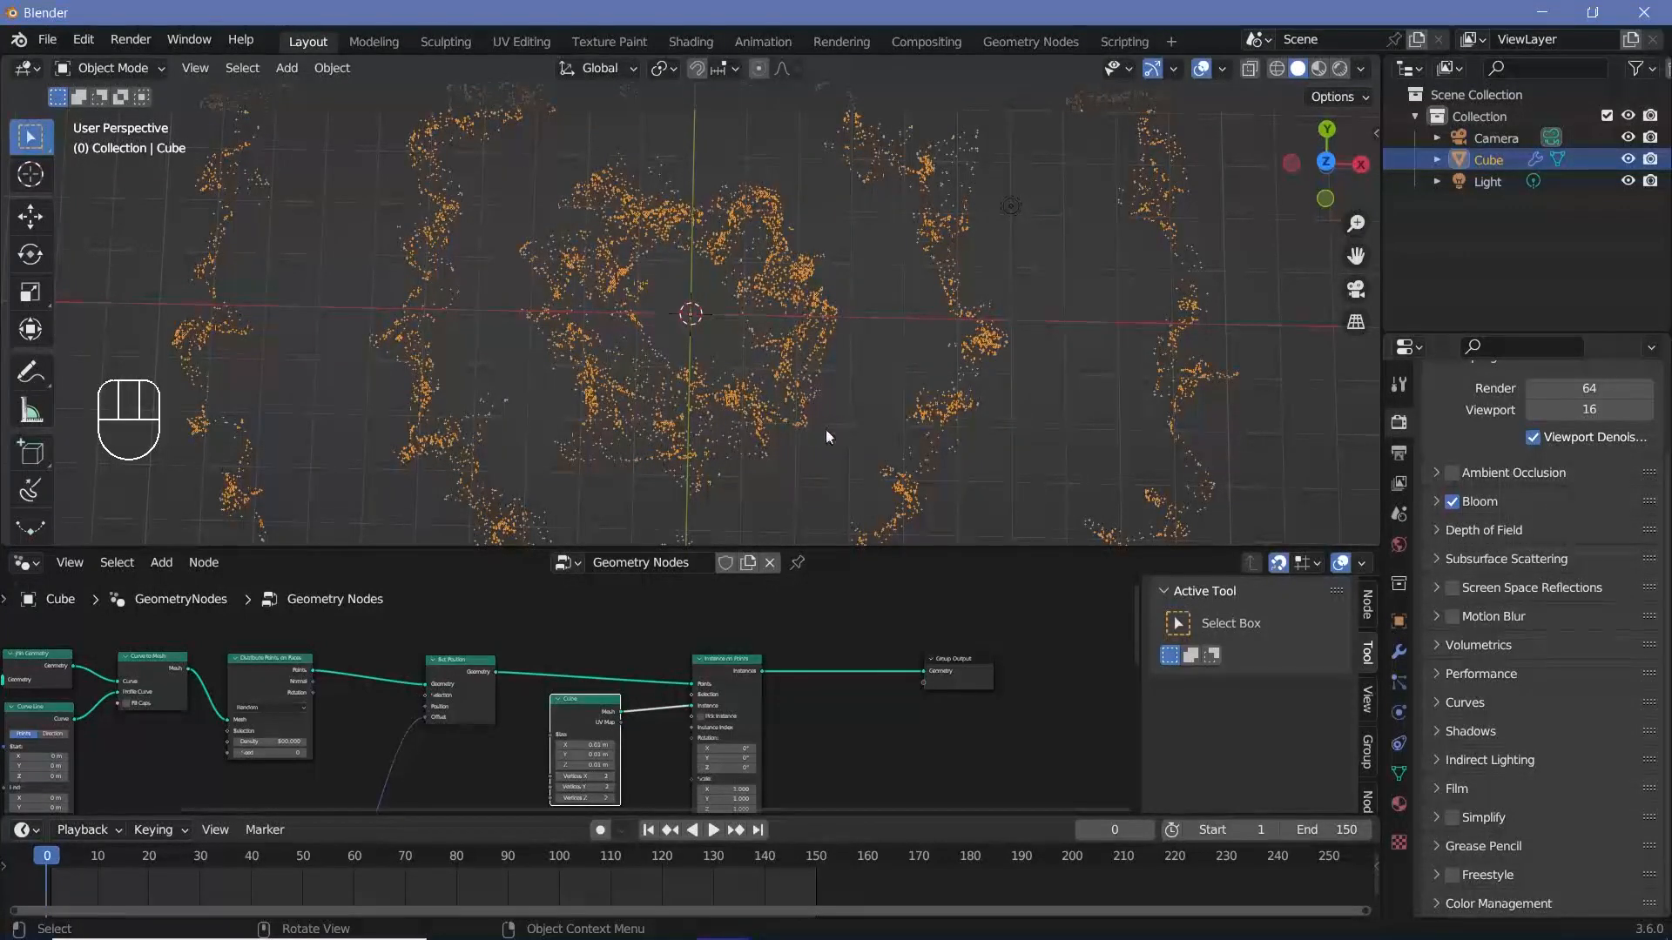
# Step: Duplicate the Distribute Points on Faces node and place the copy above the original in an enlarged node editor
pyautogui.scroll(-2, 261, 705)
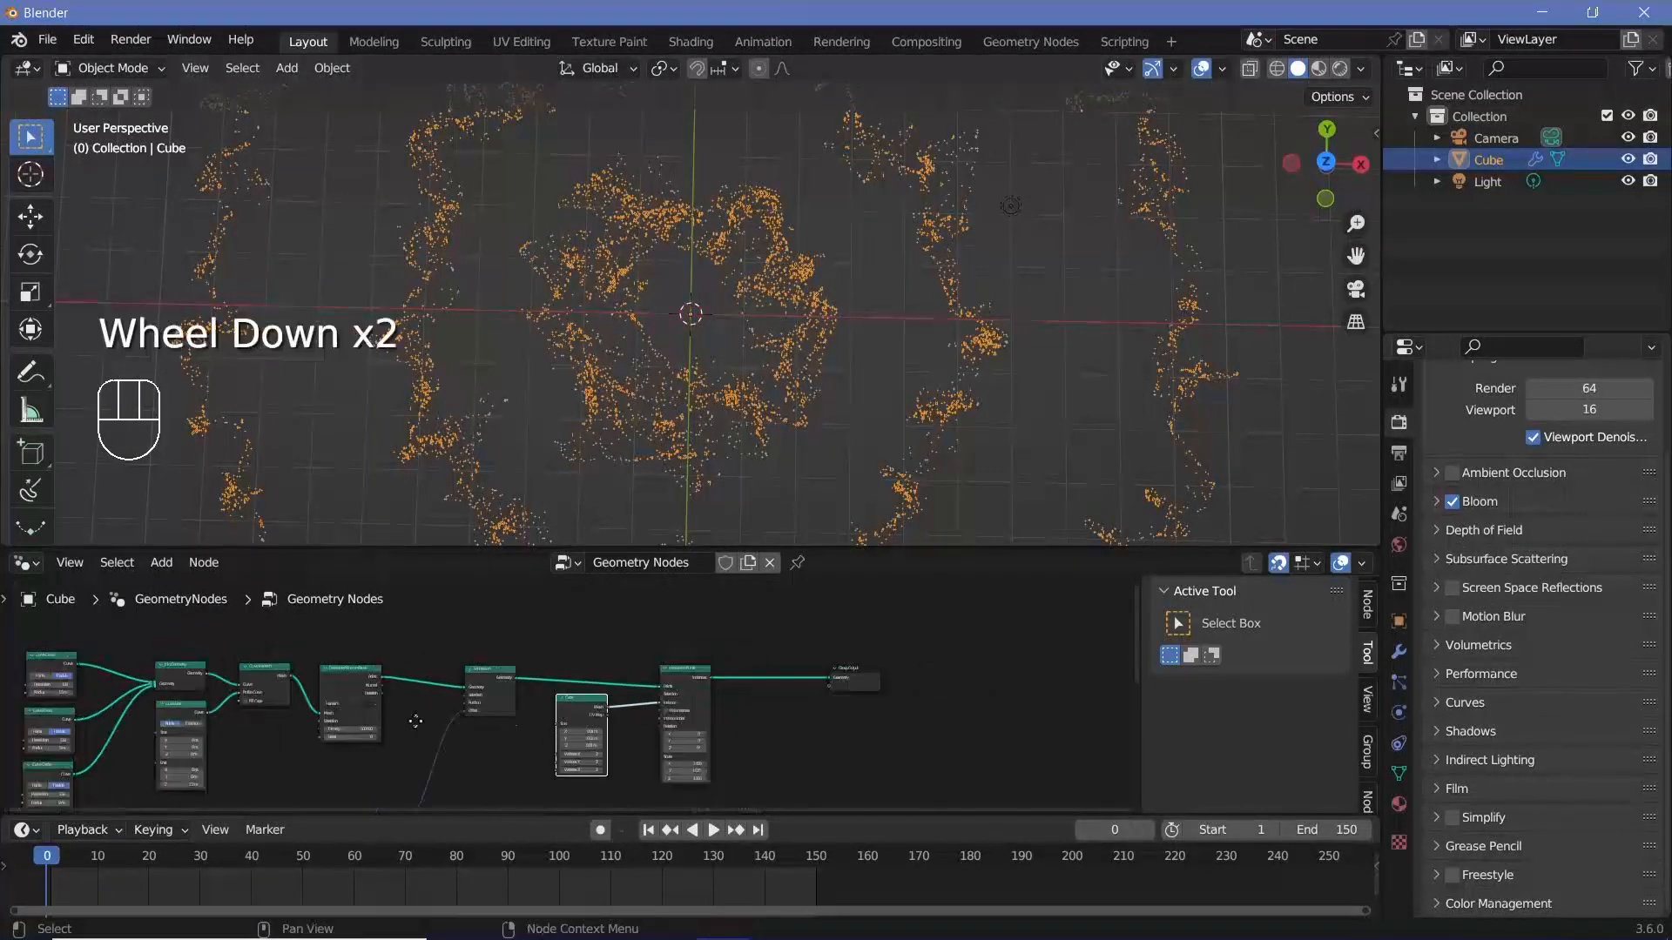
pyautogui.moveTo(261, 705); pyautogui.dragTo(568, 702, button='middle')
pyautogui.scroll(5, 568, 702)
pyautogui.click(760, 733)
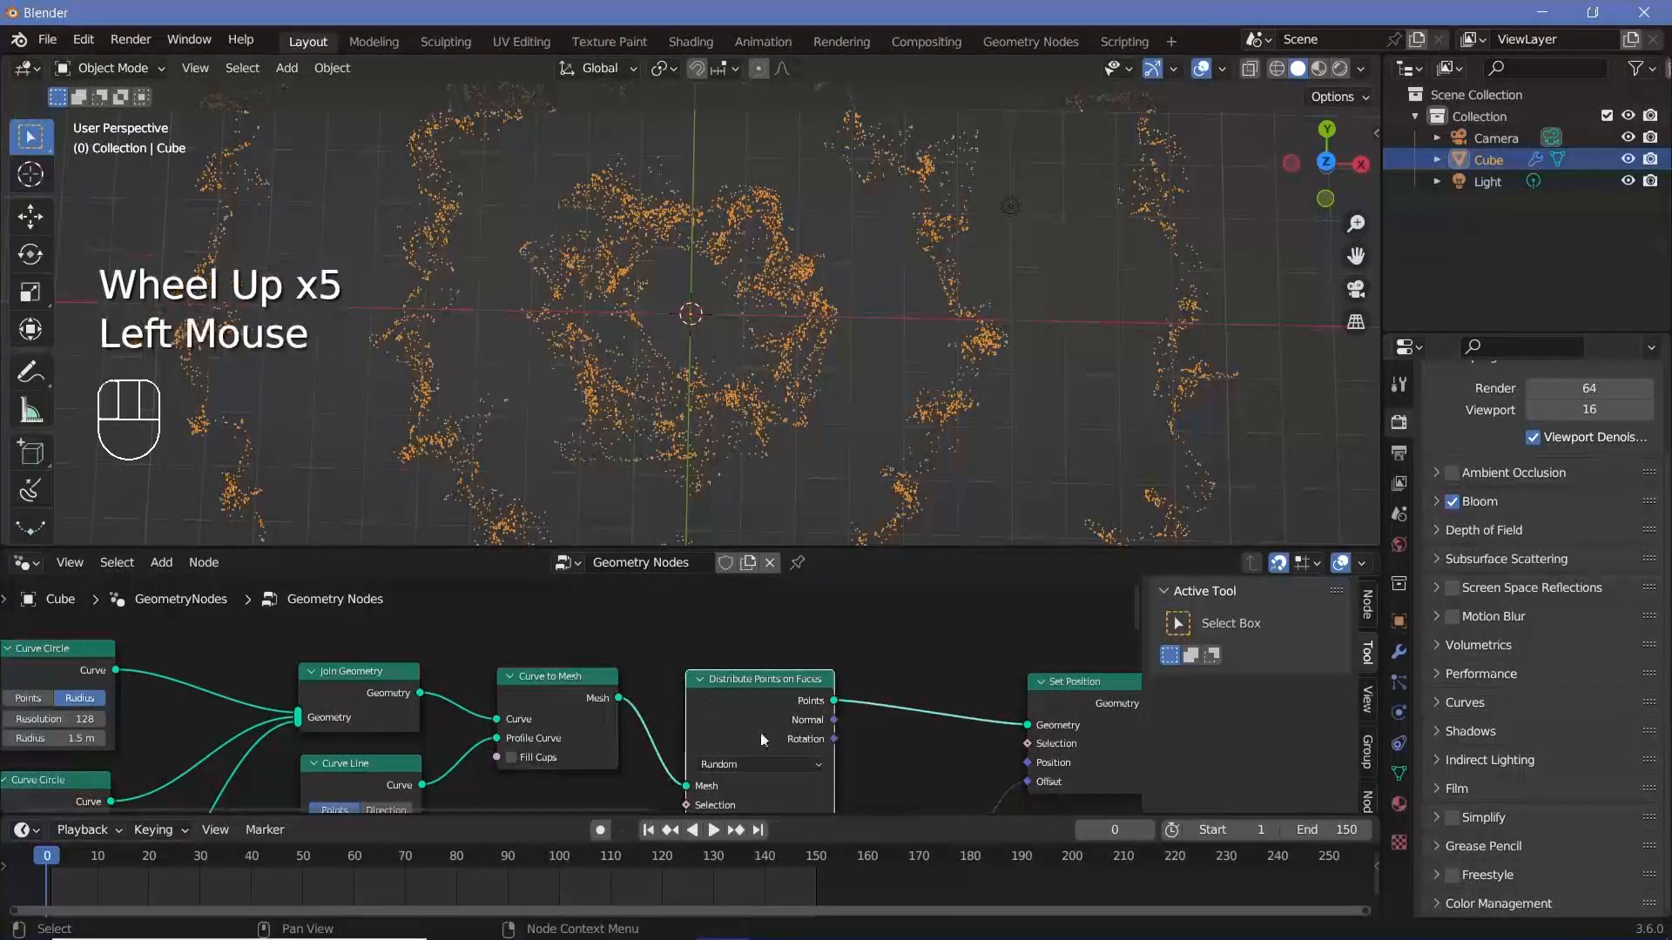
pyautogui.scroll(-2, 765, 704)
pyautogui.moveTo(765, 704); pyautogui.dragTo(718, 620, button='middle')
pyautogui.hotkey('shift', 'd')
pyautogui.scroll(-2, 692, 725)
pyautogui.moveTo(656, 596); pyautogui.dragTo(649, 779)
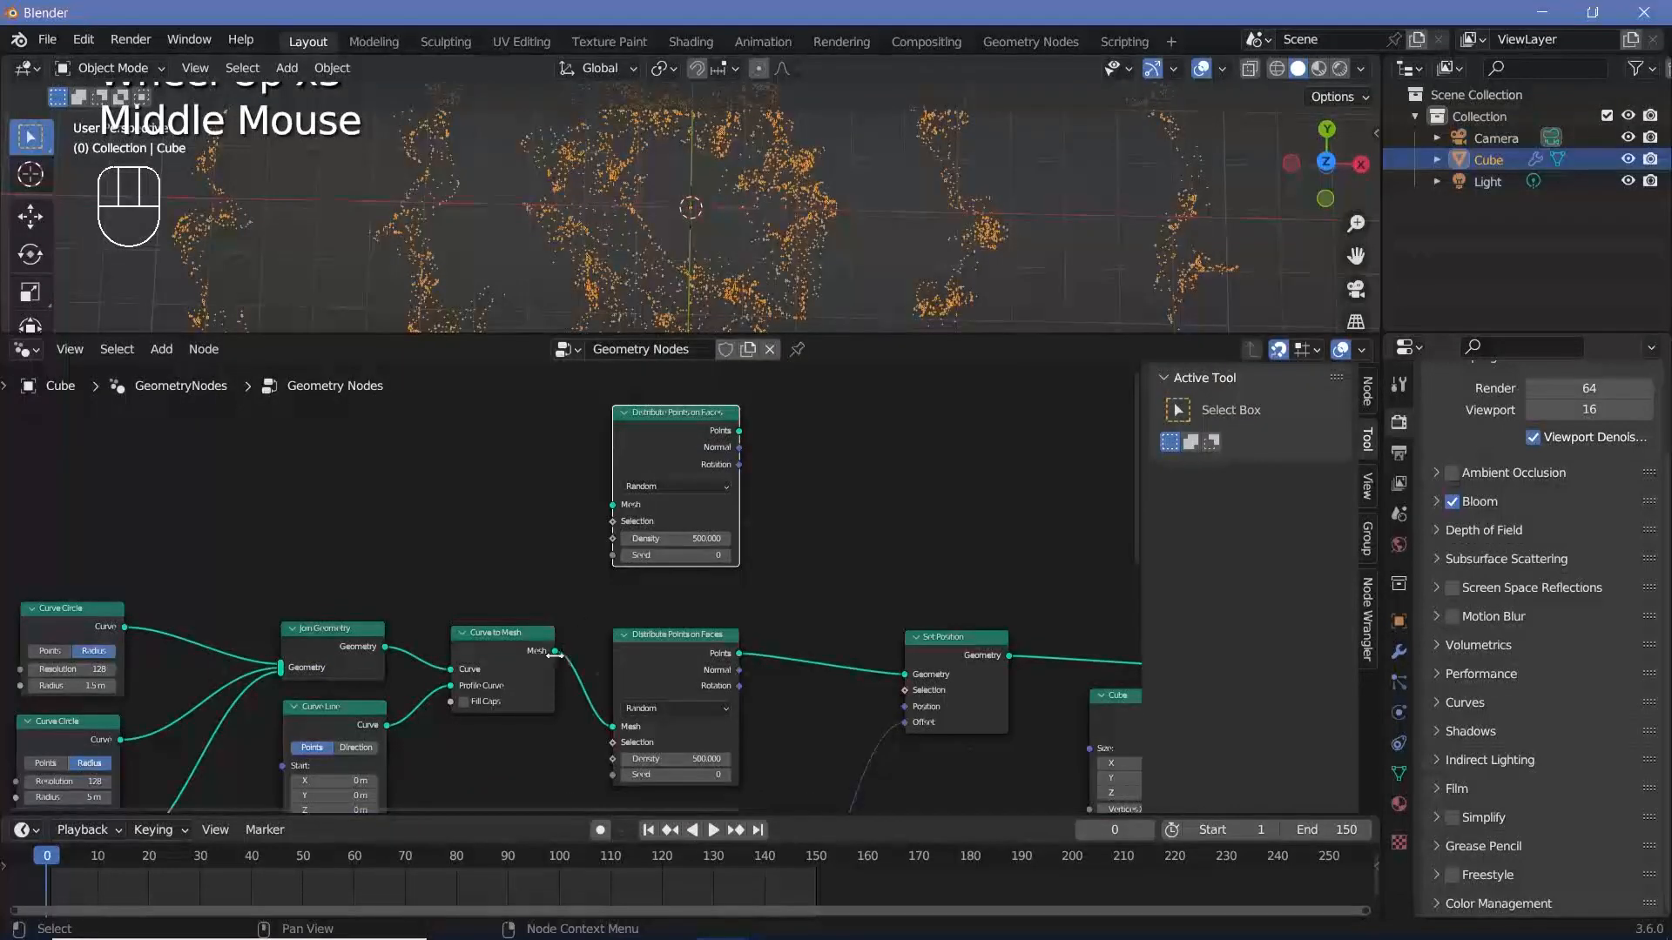
# Step: Connect the Curve to Mesh output to the duplicated Distribute Points on Faces node and set its density to 1000
pyautogui.moveTo(556, 652); pyautogui.dragTo(613, 505)
pyautogui.click(701, 539)
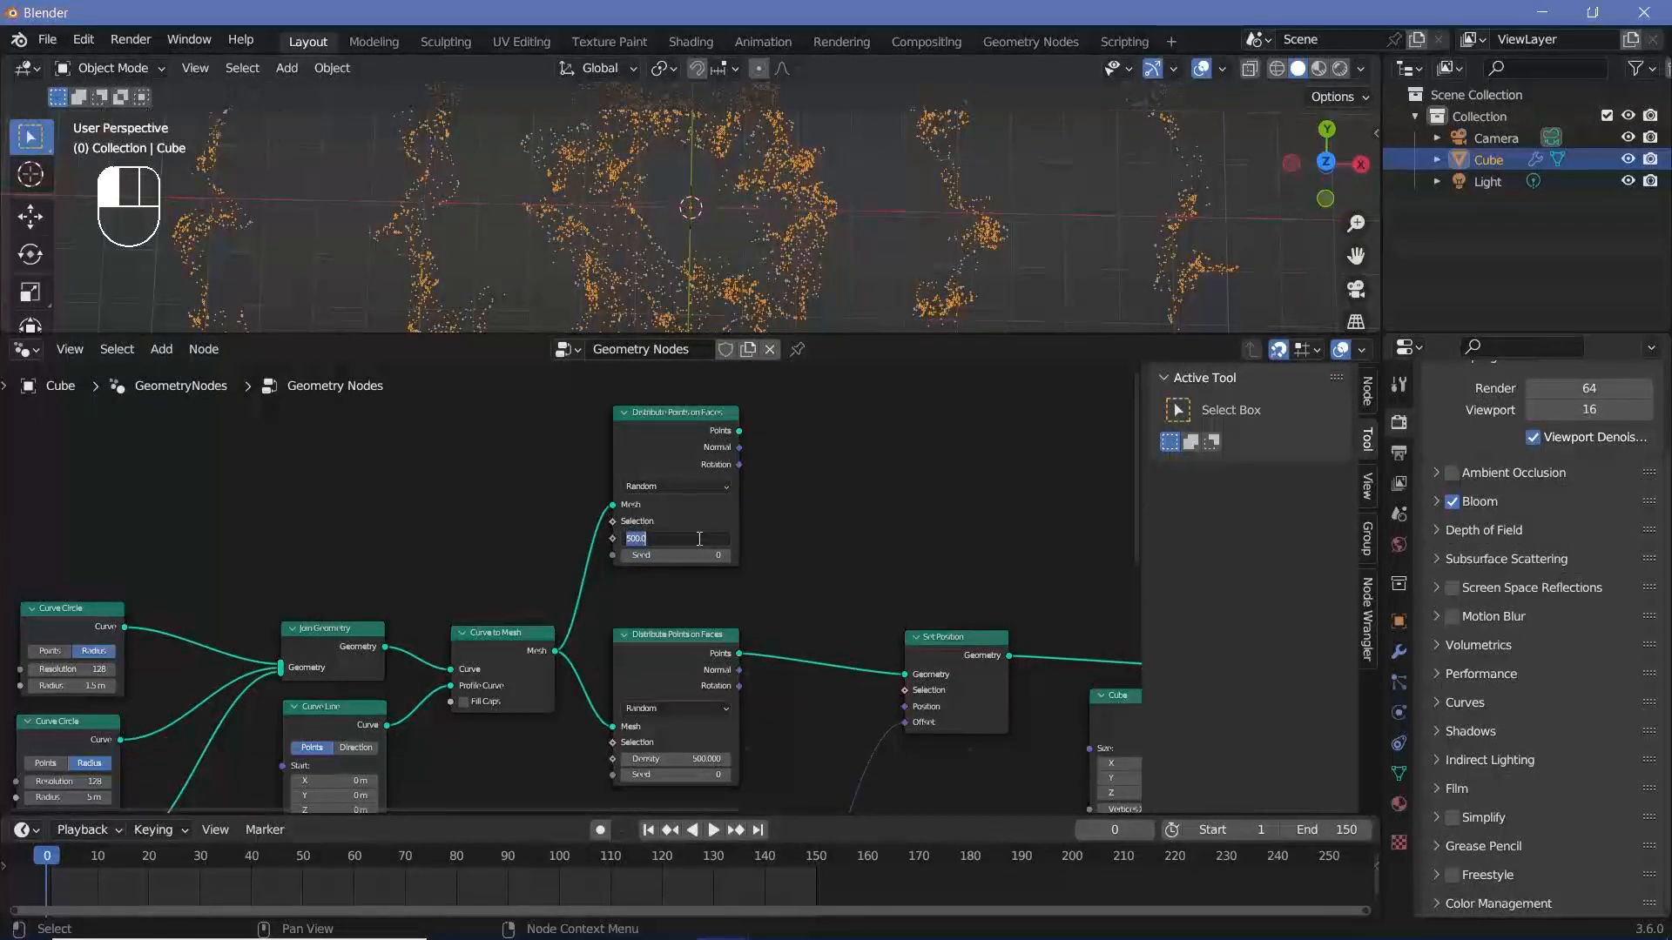
pyautogui.write('1000')
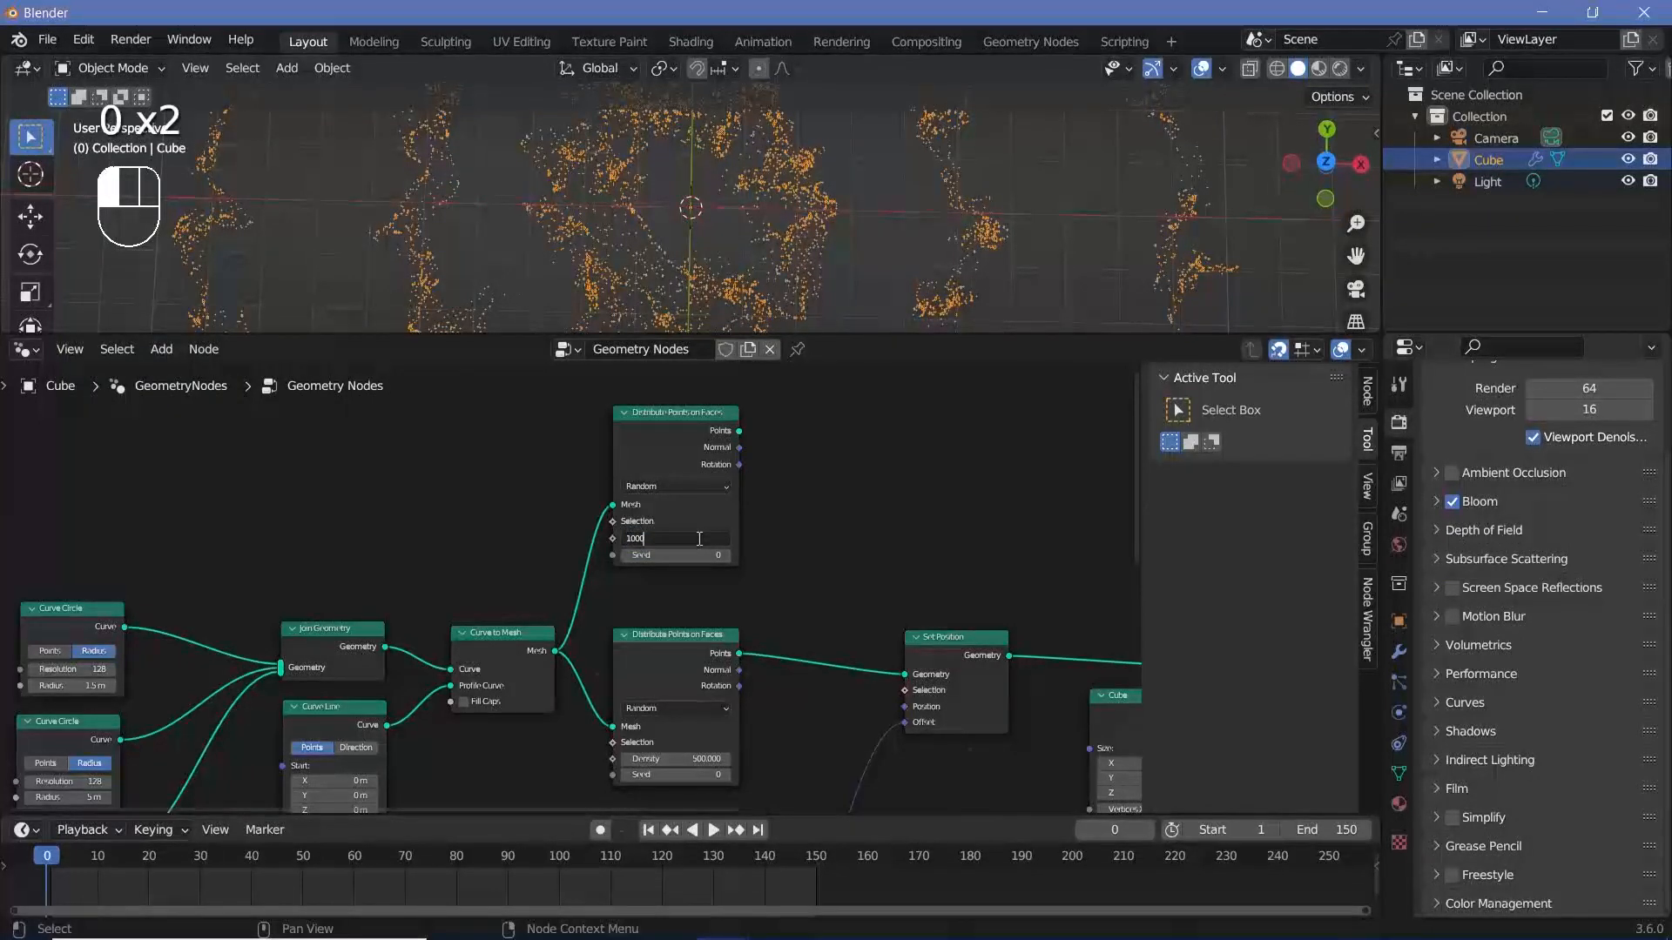
pyautogui.click(699, 539)
# Step: Duplicate both Noise Textures, the Mix, Subtract, Scale and Set Position nodes and arrange the copies above the duplicated Distribute Points on Faces node
pyautogui.click(946, 646)
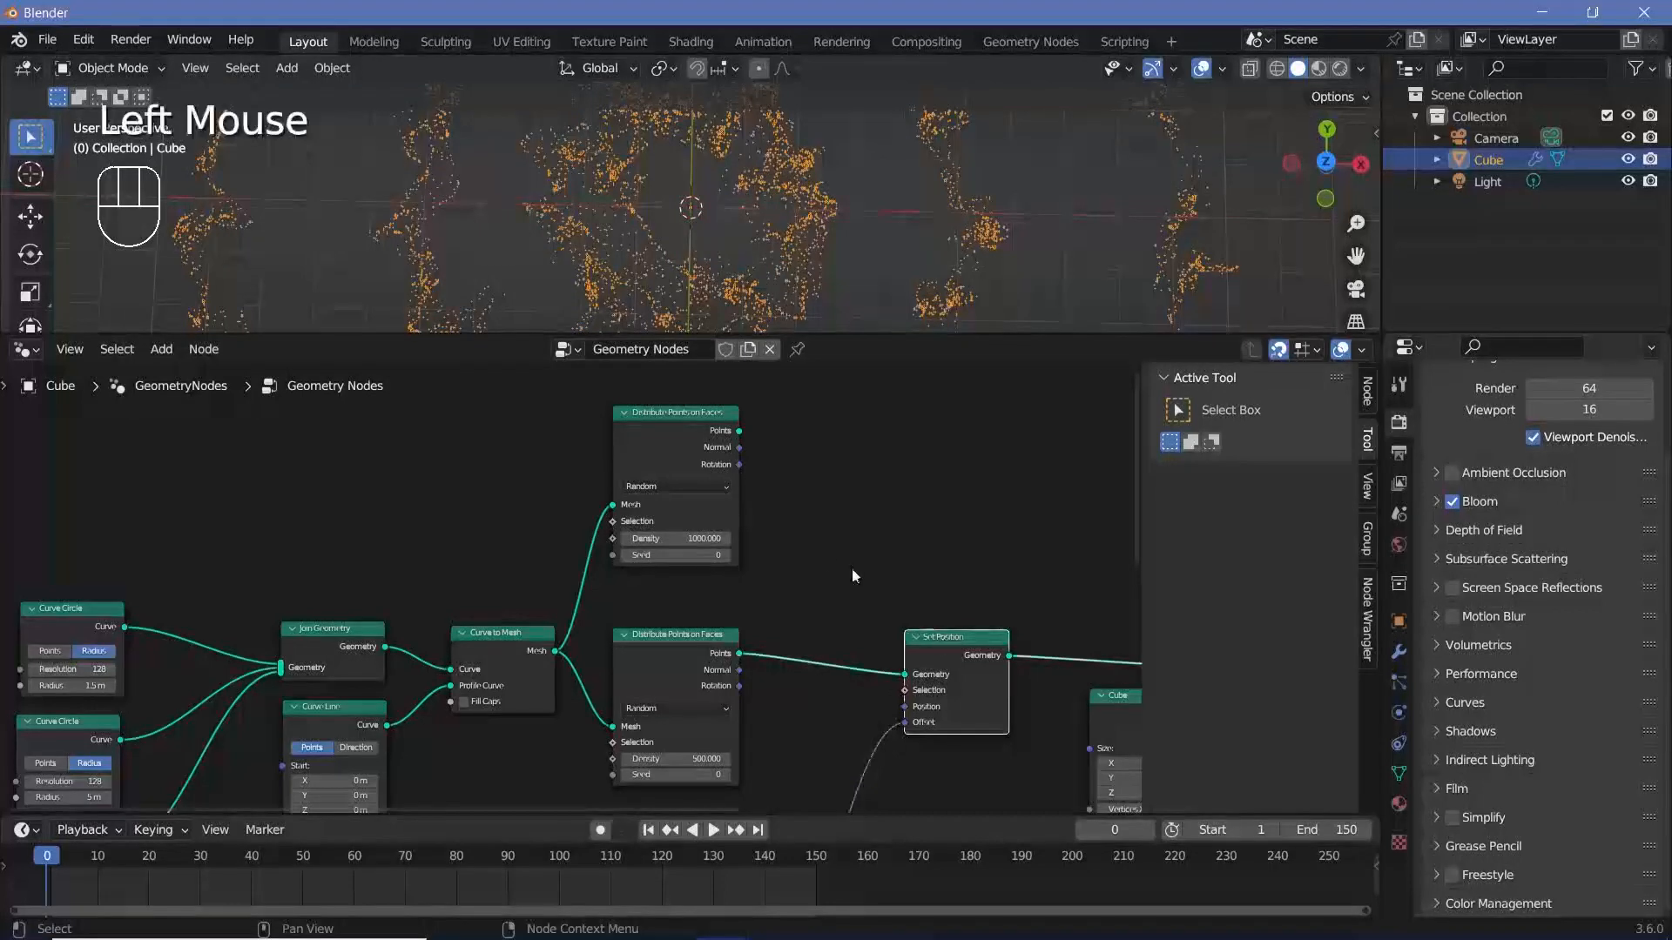
pyautogui.scroll(-3, 805, 669)
pyautogui.scroll(-3, 803, 668)
pyautogui.moveTo(803, 669); pyautogui.dragTo(766, 592, button='middle')
pyautogui.moveTo(383, 686); pyautogui.dragTo(714, 836)
pyautogui.keyDown('shift'); pyautogui.click(768, 563); pyautogui.keyUp('shift')
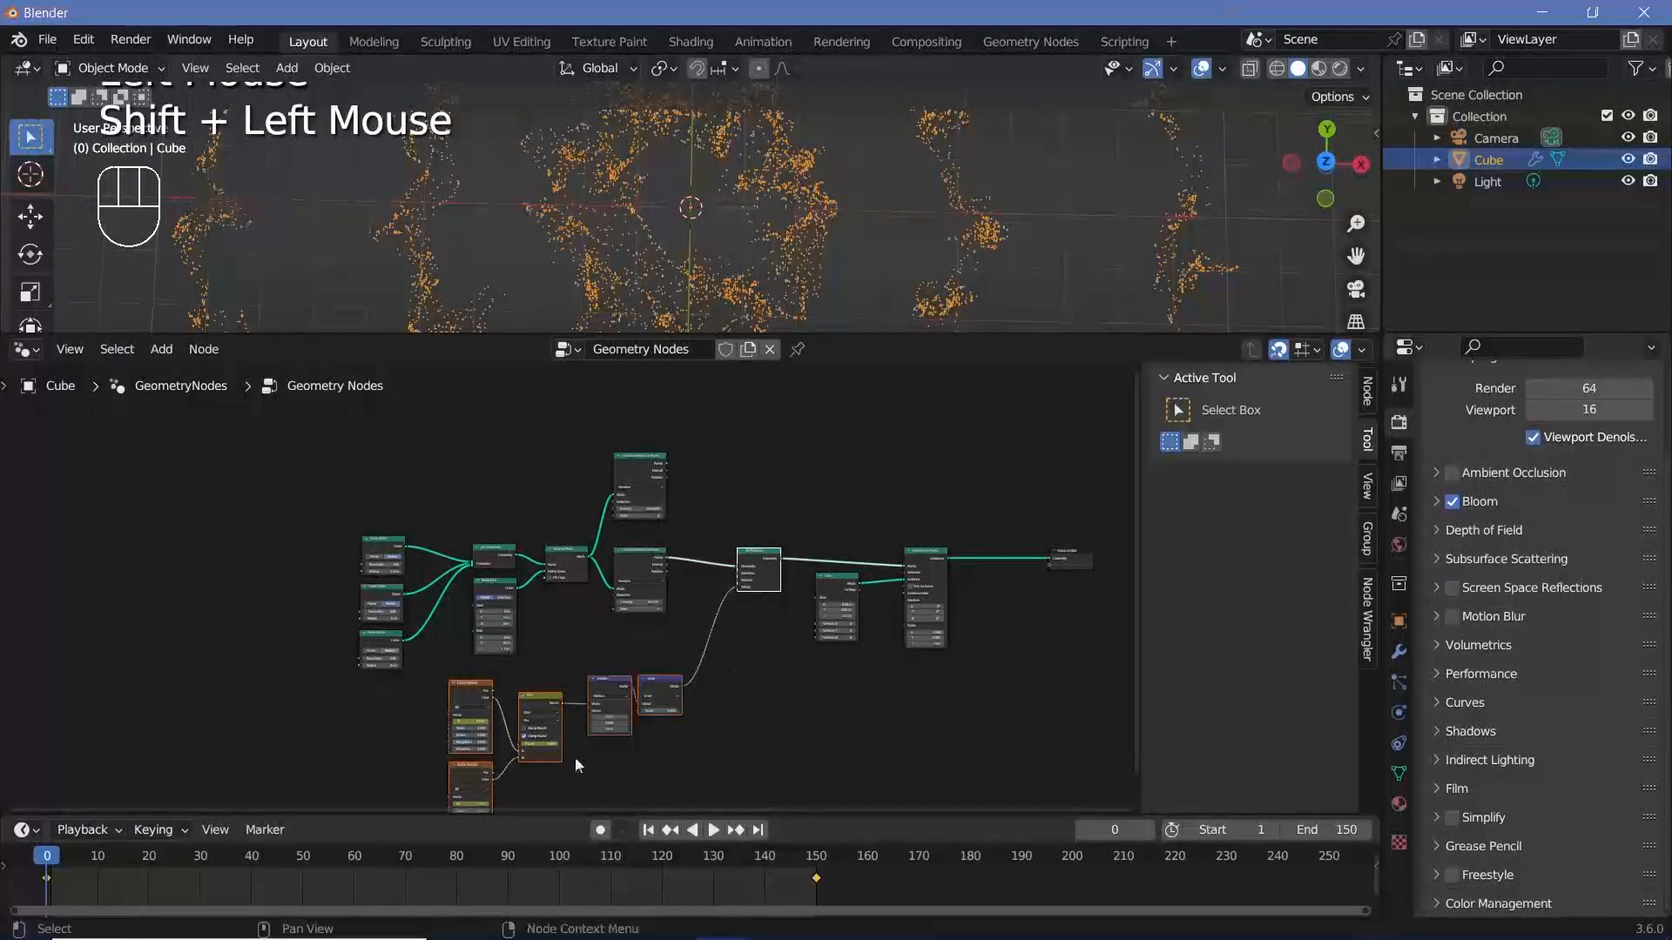
pyautogui.moveTo(729, 682); pyautogui.dragTo(737, 724, button='middle')
pyautogui.hotkey('shift', 'd')
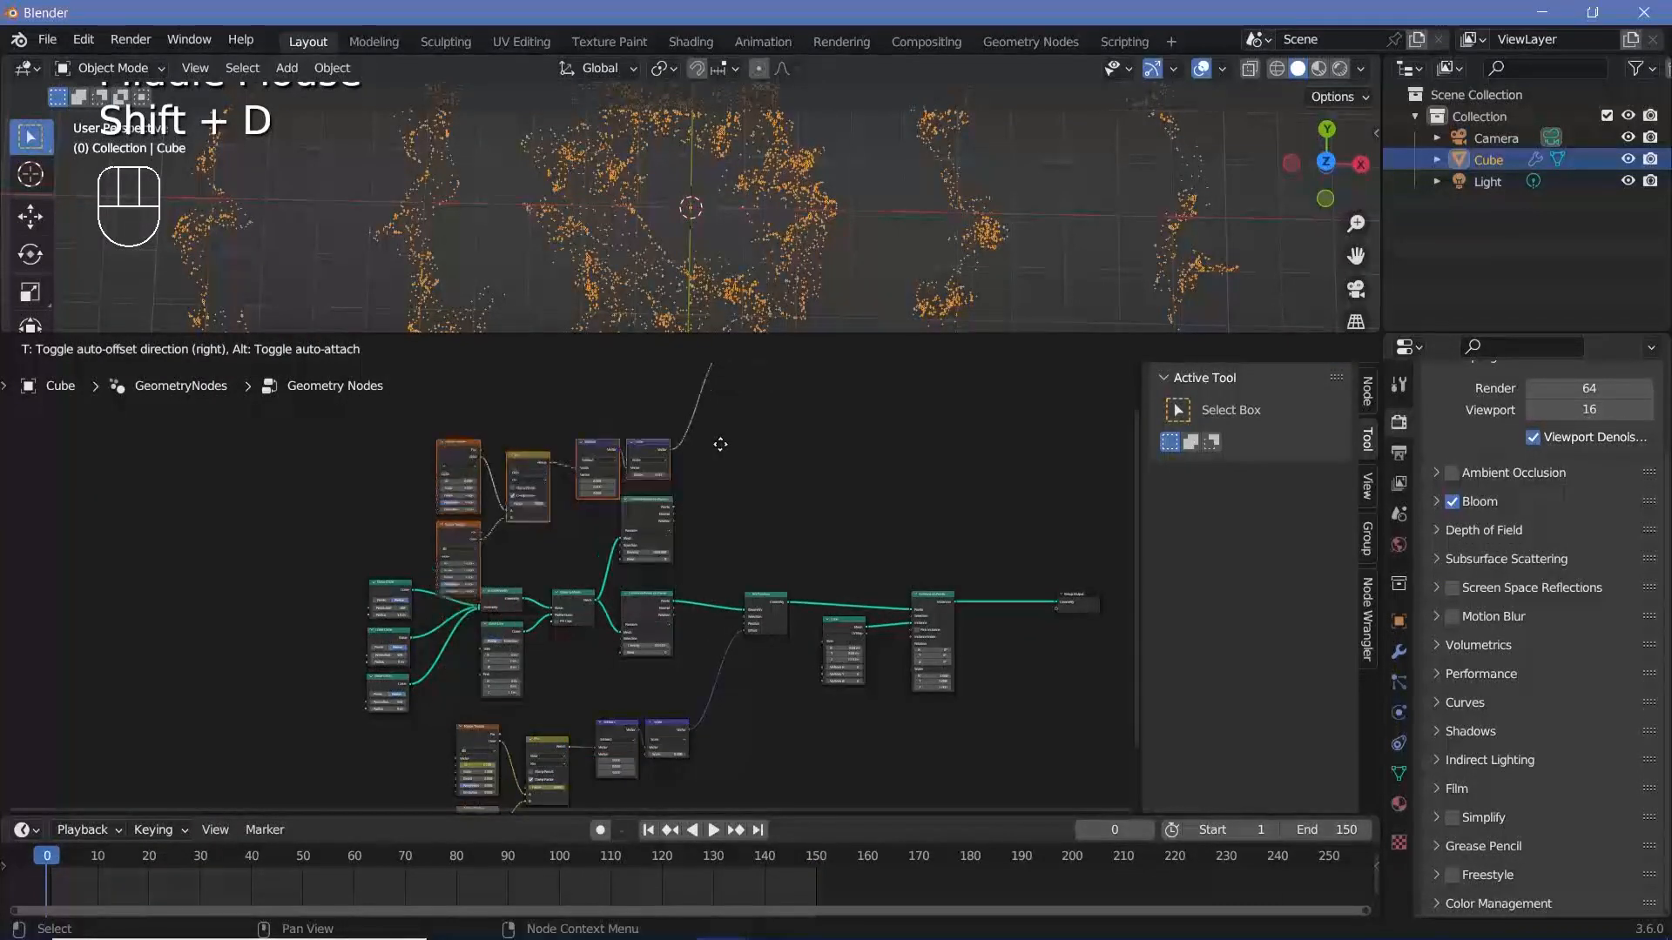
pyautogui.click(749, 478)
pyautogui.moveTo(783, 421); pyautogui.dragTo(765, 752)
pyautogui.moveTo(764, 753); pyautogui.dragTo(749, 783)
pyautogui.moveTo(649, 664); pyautogui.dragTo(540, 667, button='middle')
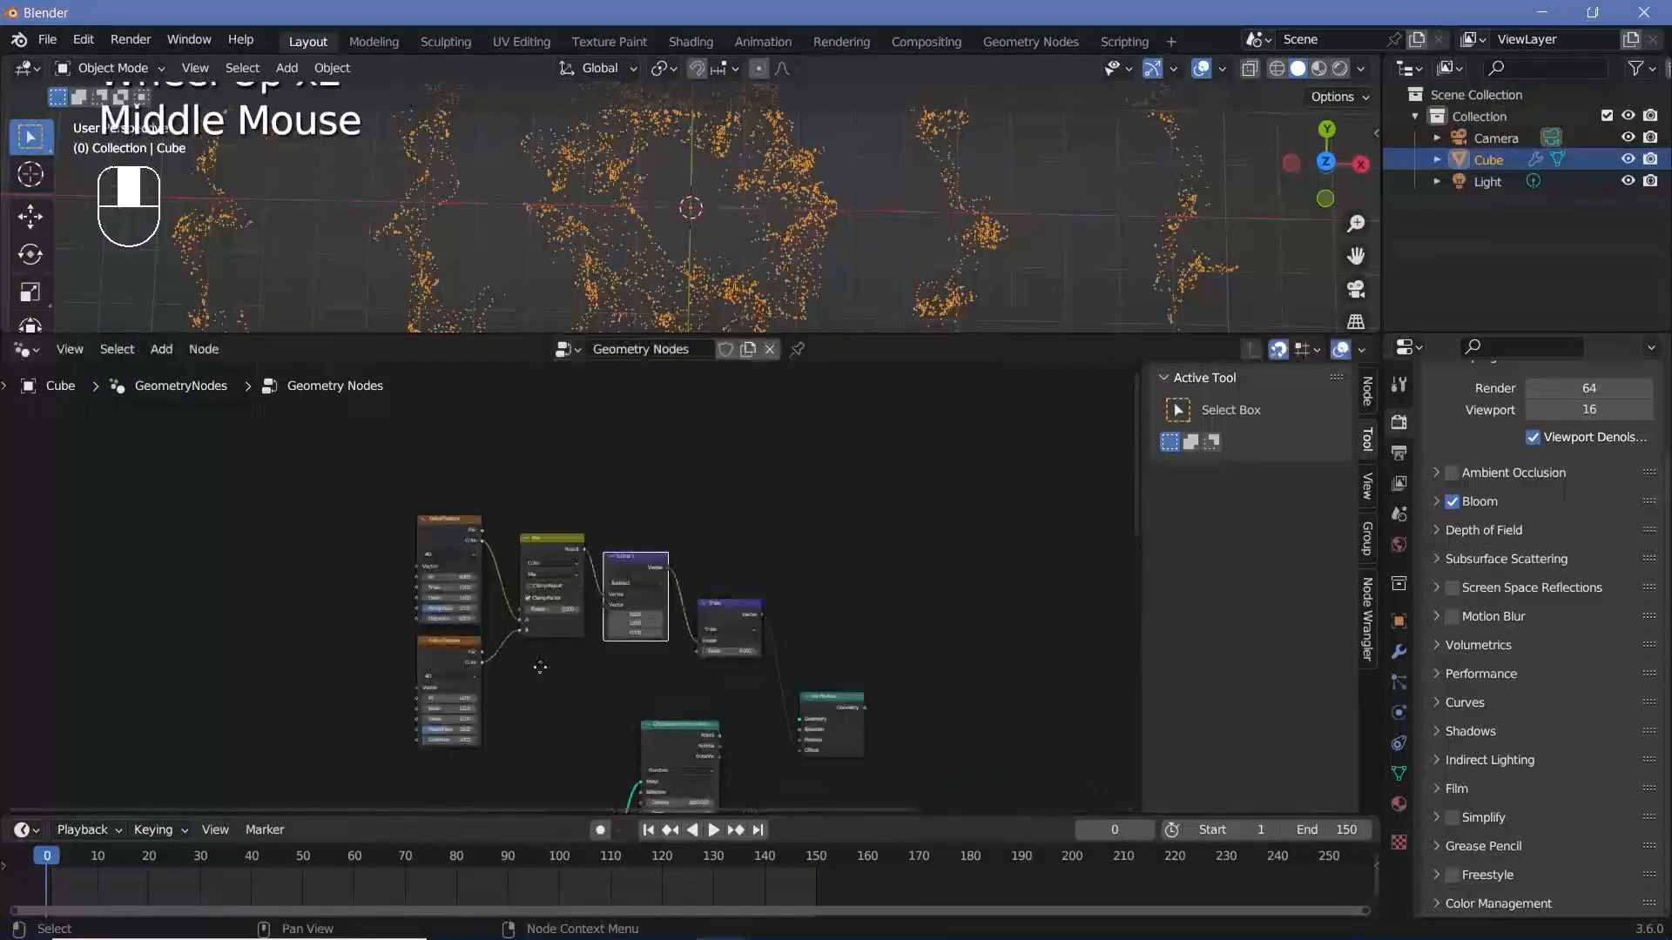
# Step: Set the Scale of both duplicated Noise Texture nodes to 10
pyautogui.scroll(4, 541, 675)
pyautogui.moveTo(560, 731); pyautogui.dragTo(624, 683, button='middle')
pyautogui.scroll(1, 576, 669)
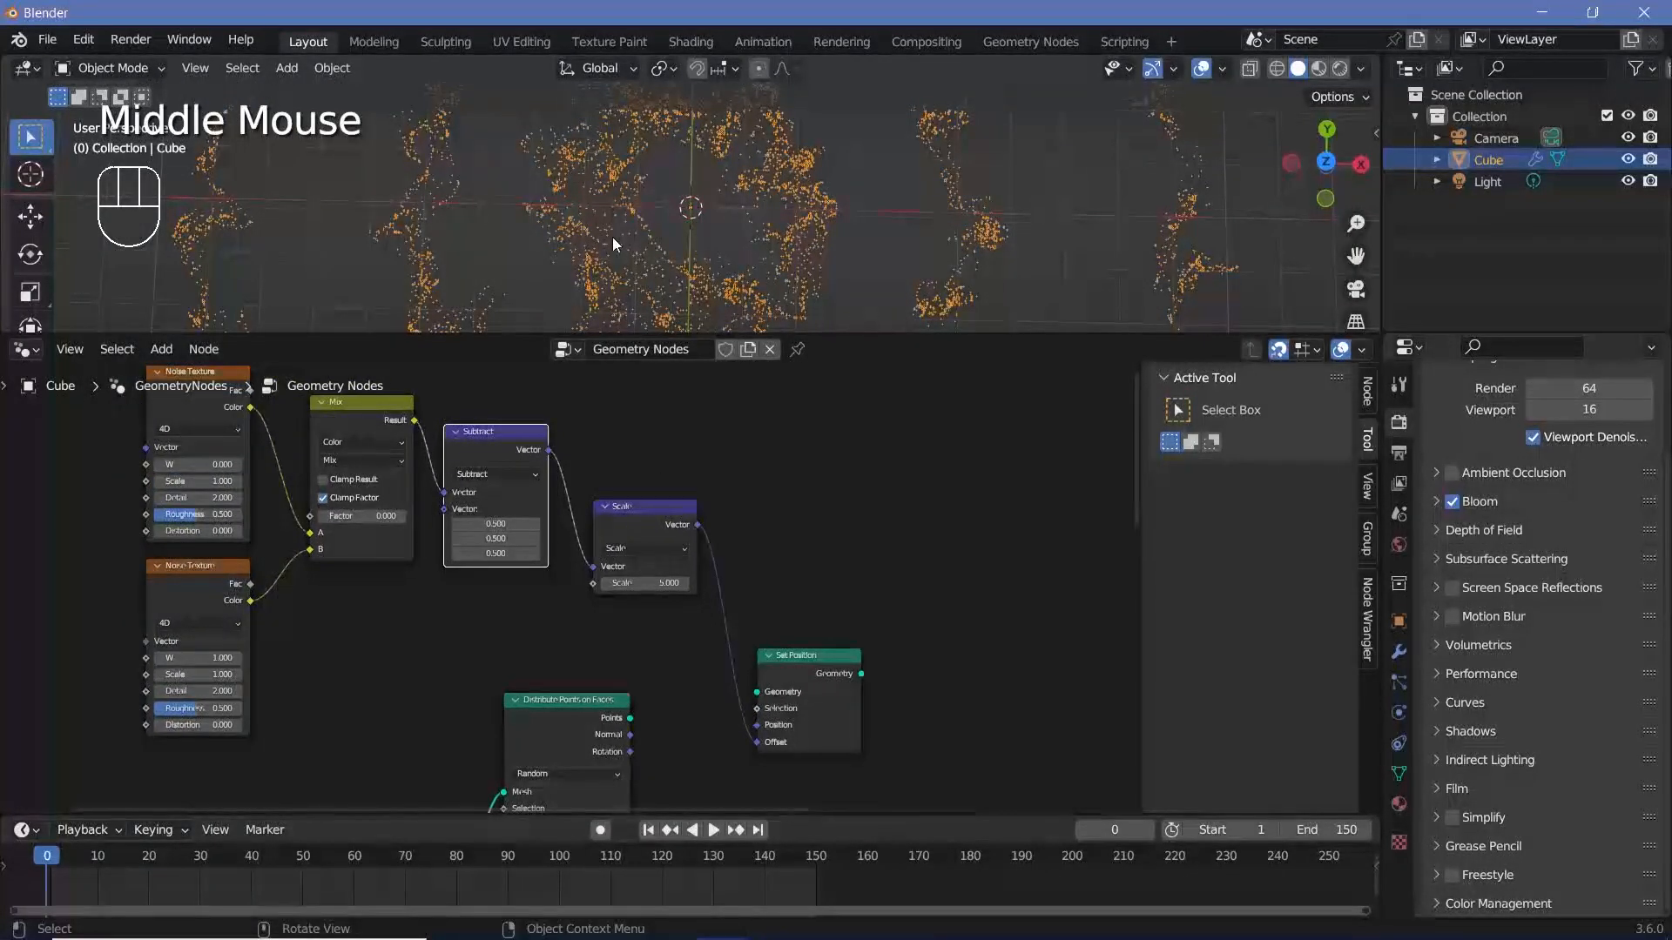
pyautogui.moveTo(177, 444); pyautogui.dragTo(341, 513, button='middle')
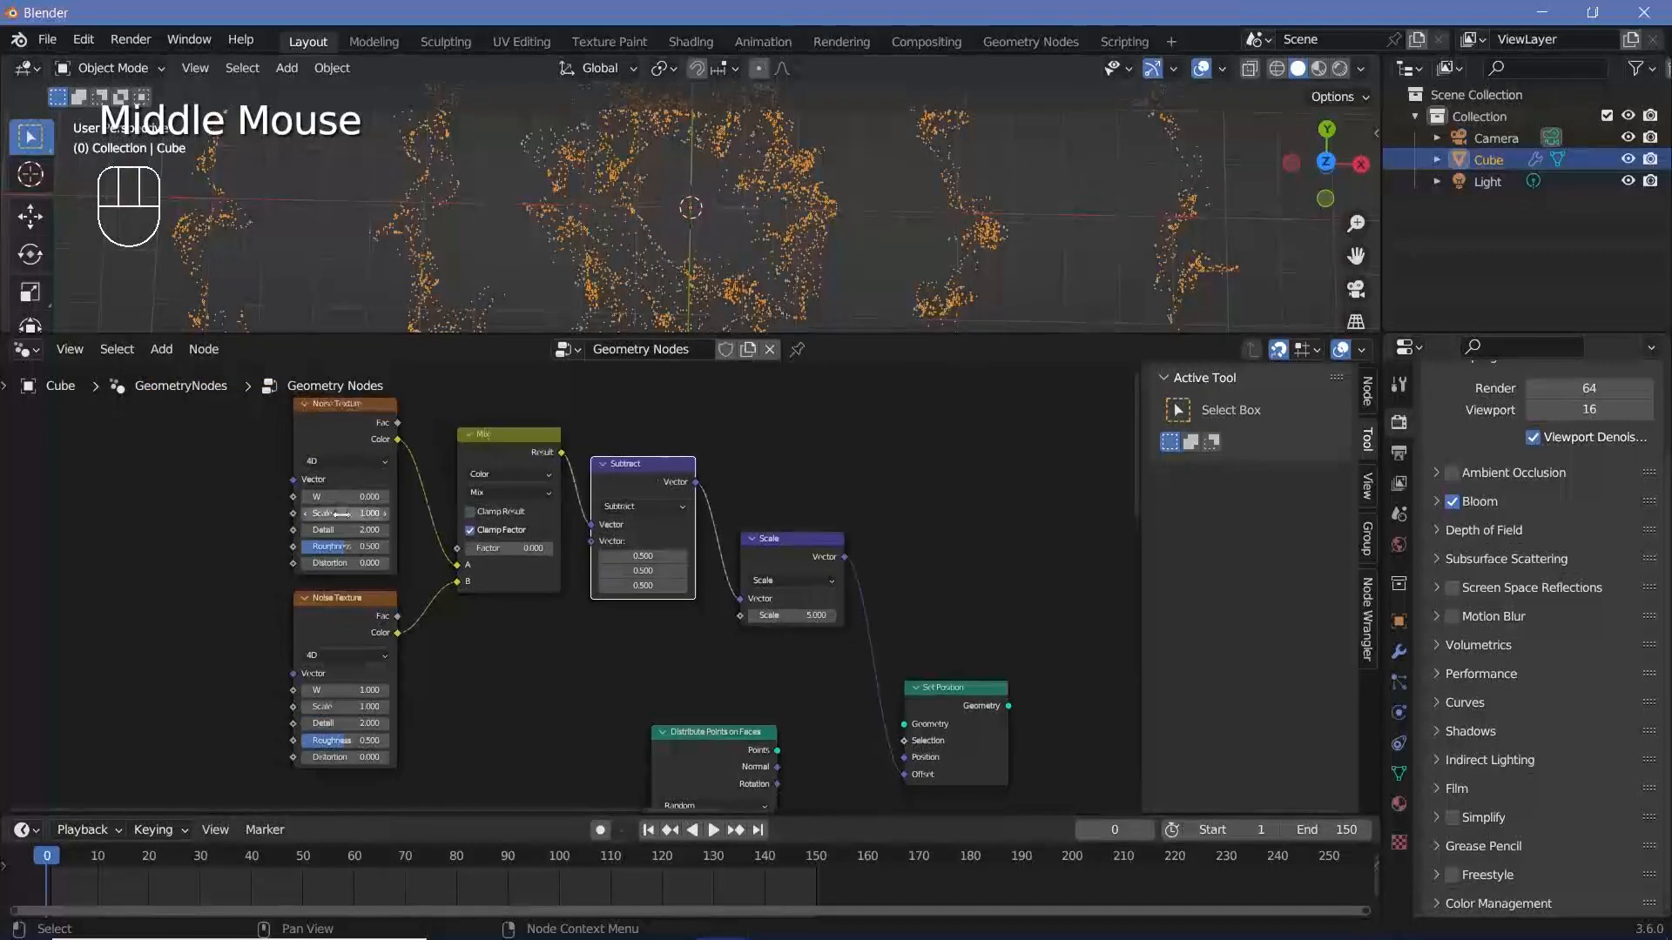
pyautogui.click(340, 514)
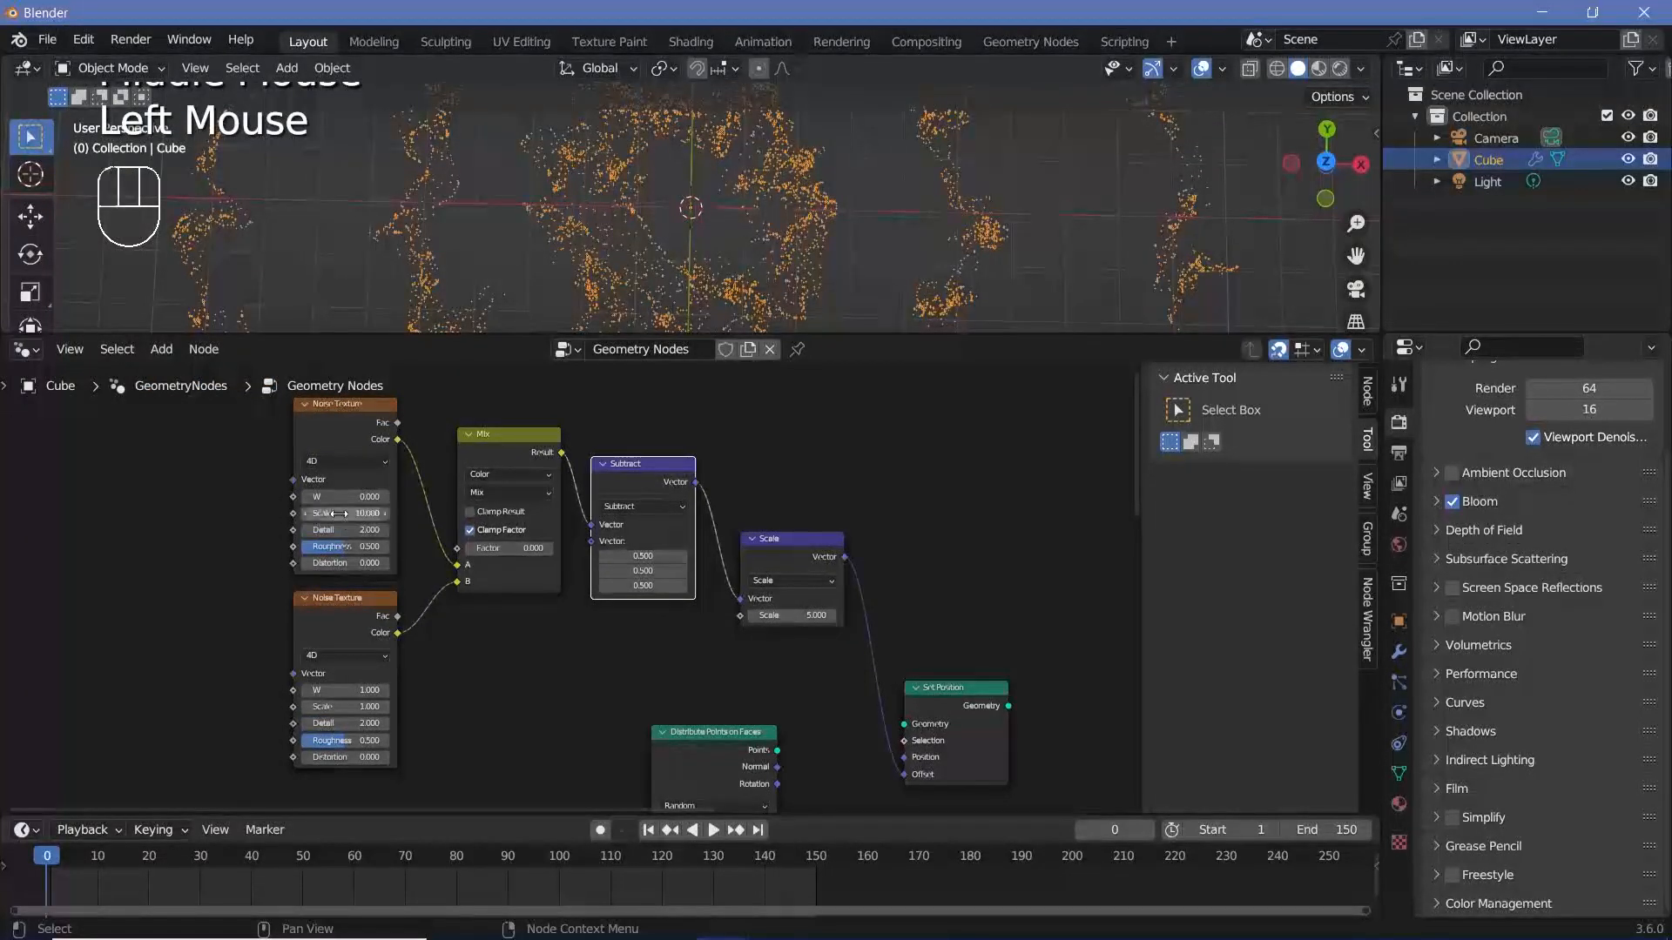
pyautogui.press('Return')
pyautogui.click(359, 708)
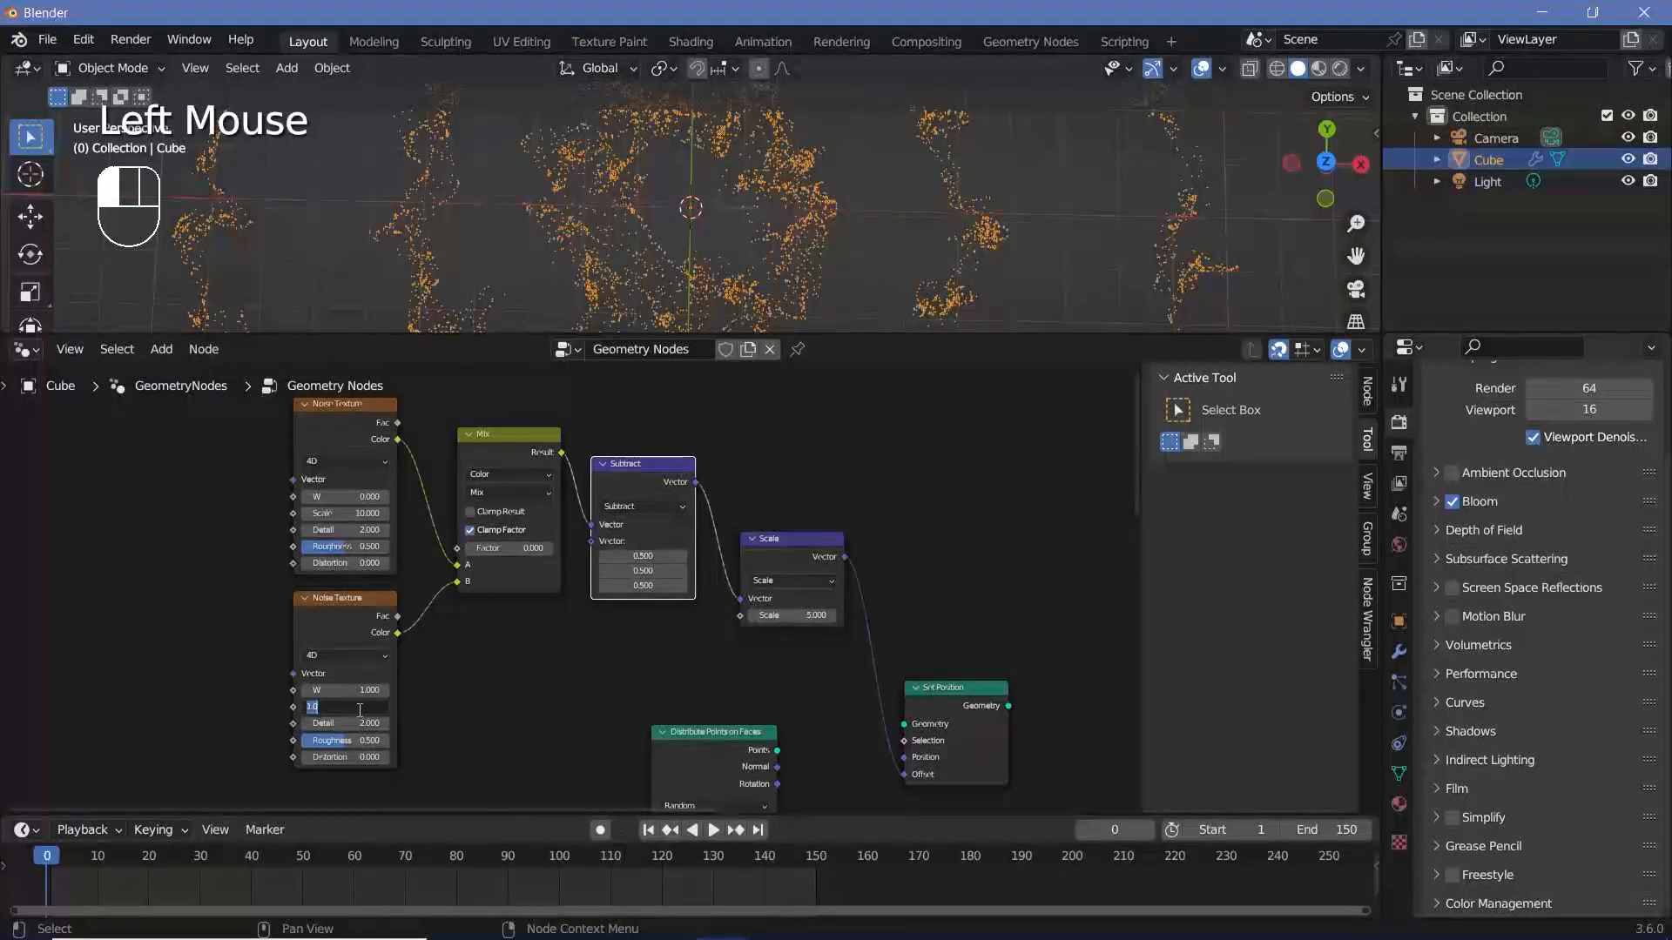
pyautogui.press('Return')
# Step: Connect the duplicated Distribute Points on Faces node's Points output to the duplicated Set Position node's Geometry input
pyautogui.moveTo(774, 751); pyautogui.dragTo(702, 702, button='middle')
pyautogui.moveTo(702, 702); pyautogui.dragTo(831, 674)
pyautogui.moveTo(225, 436); pyautogui.dragTo(338, 453, button='middle')
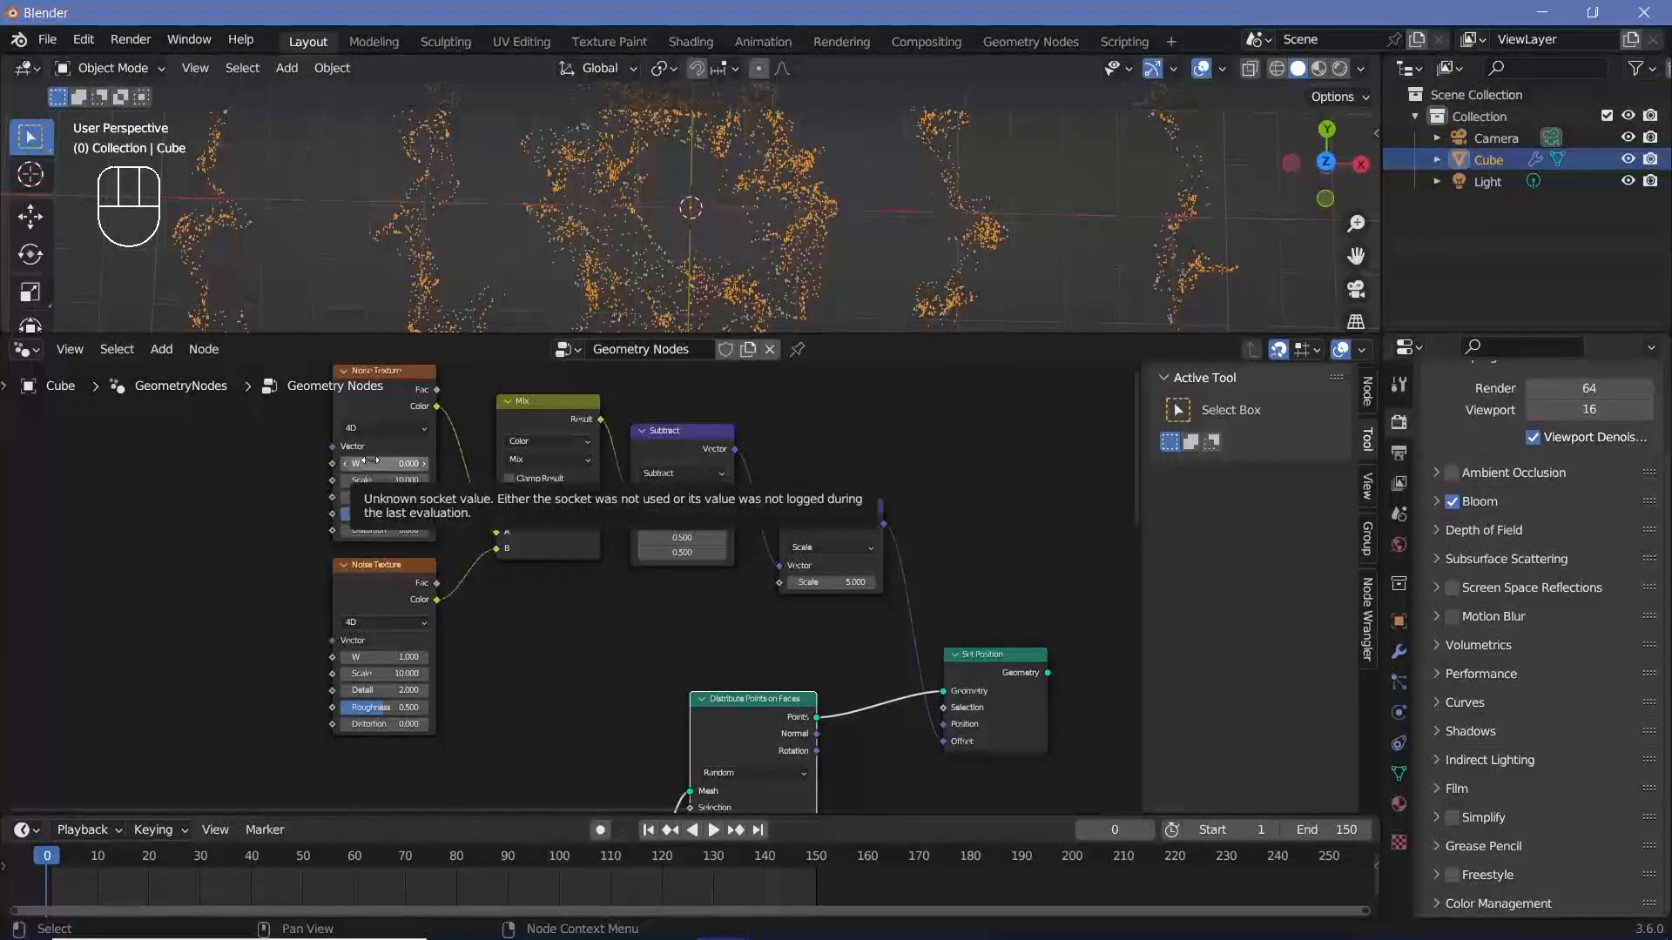
pyautogui.scroll(2, 493, 591)
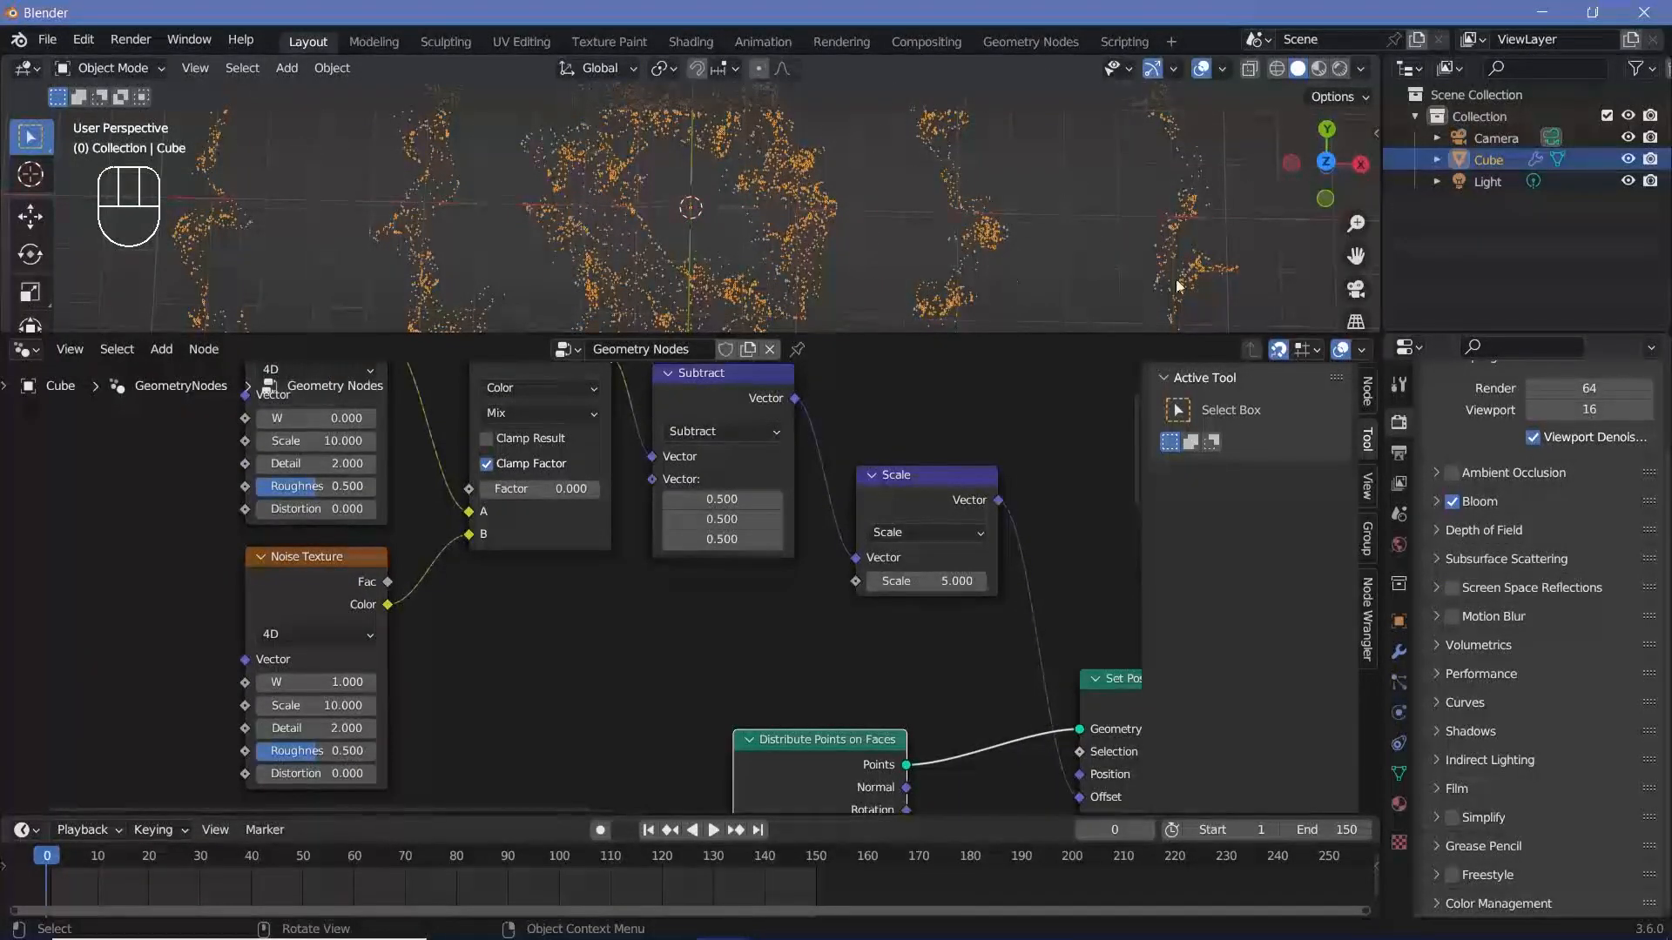
pyautogui.moveTo(331, 409); pyautogui.dragTo(400, 430, button='middle')
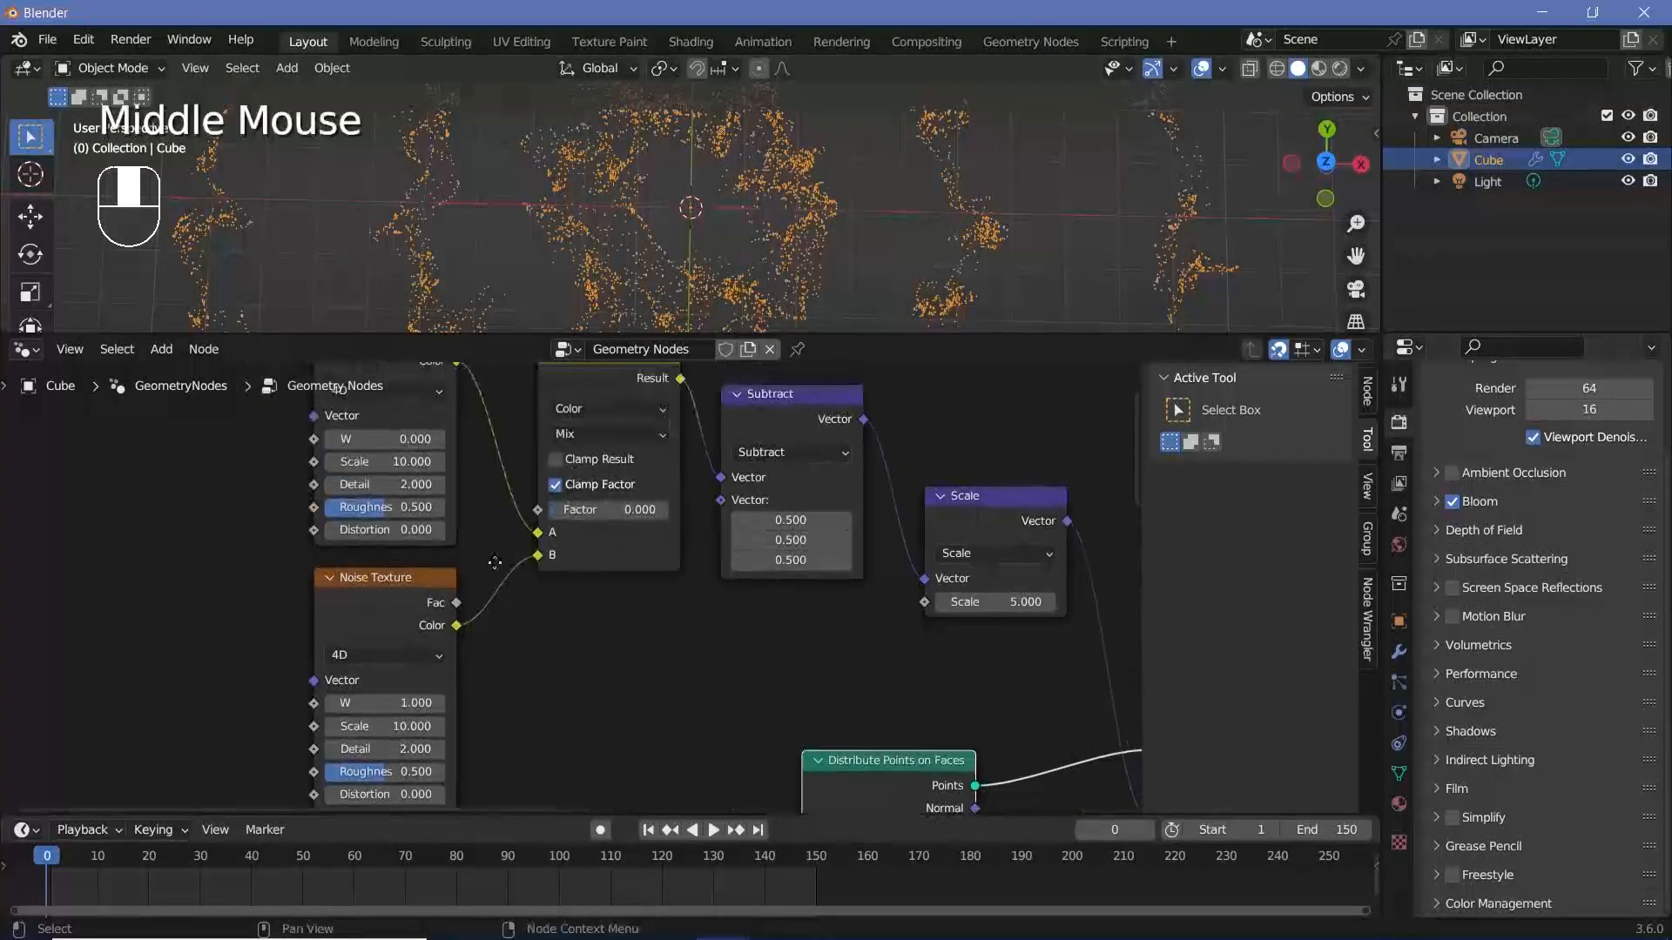
# Step: Set the second duplicated Noise Texture's W to 0.005 and keyframe both duplicated W values and the Mix Factor at frame 0
pyautogui.click(398, 704)
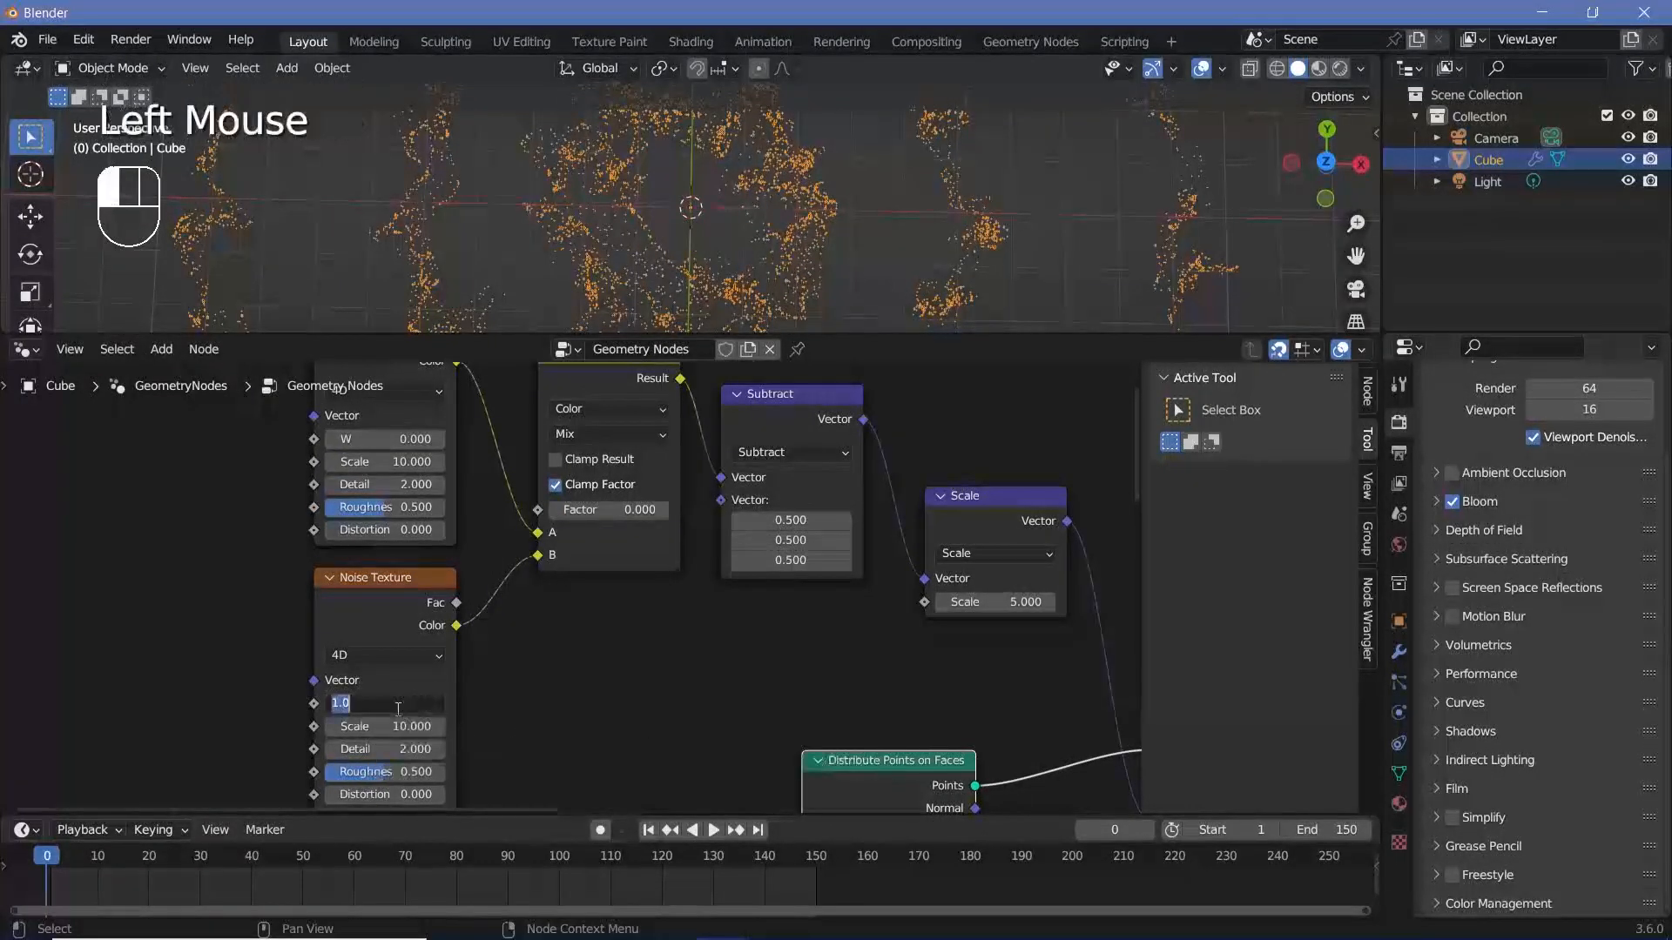
pyautogui.write('0.005')
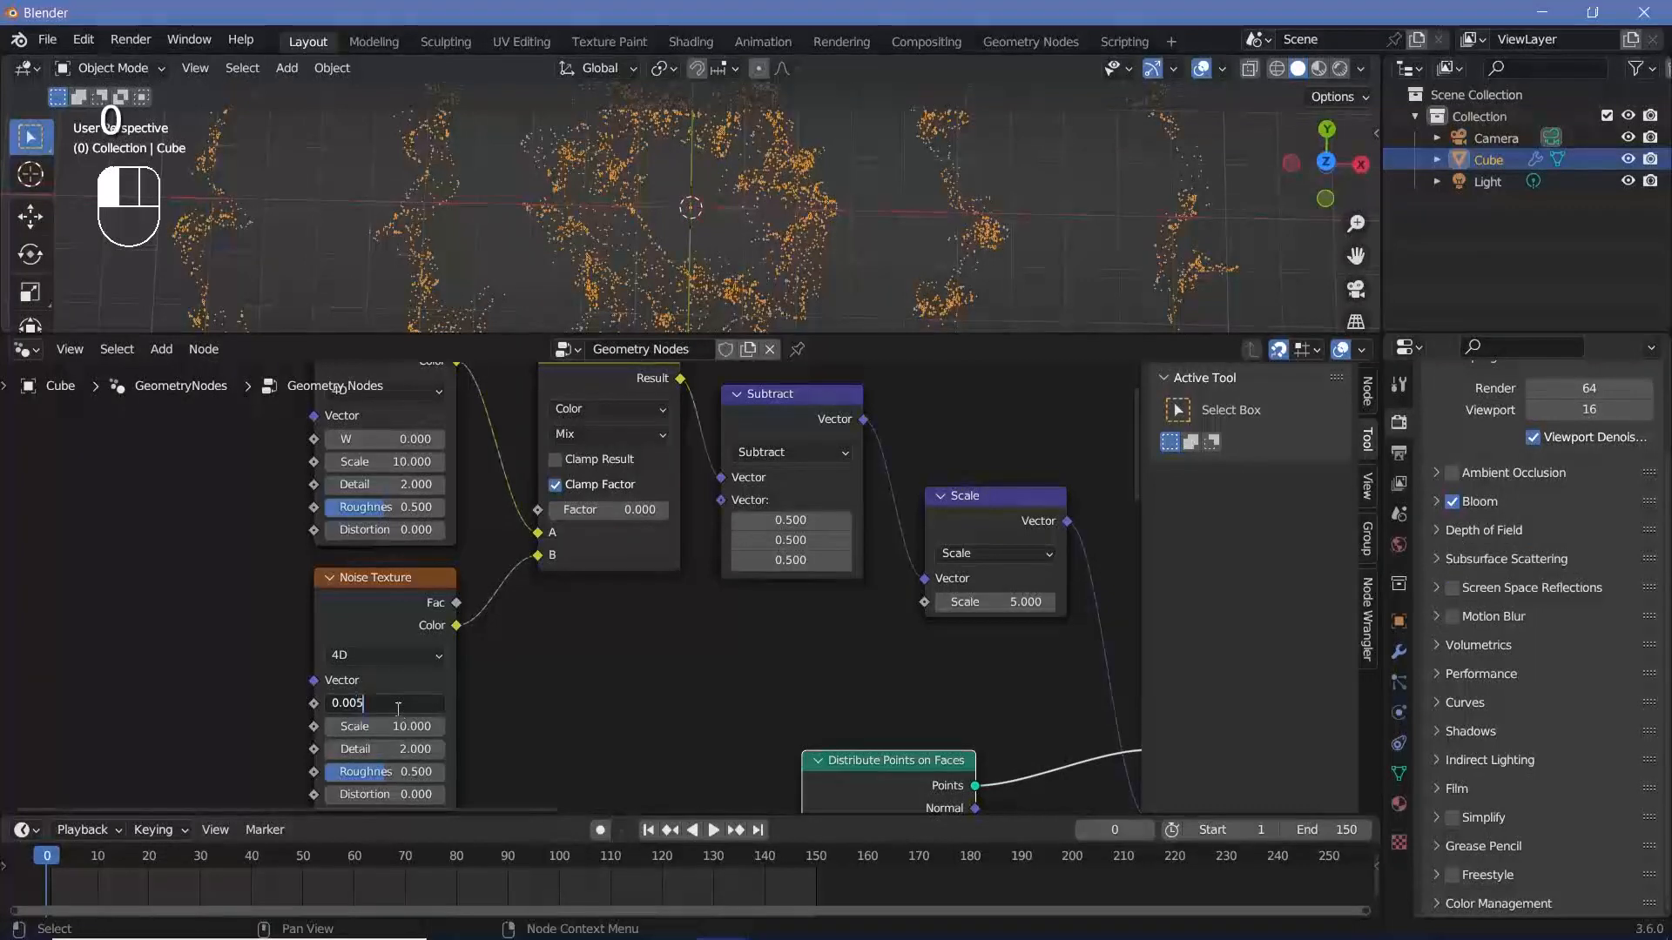
pyautogui.press('Return')
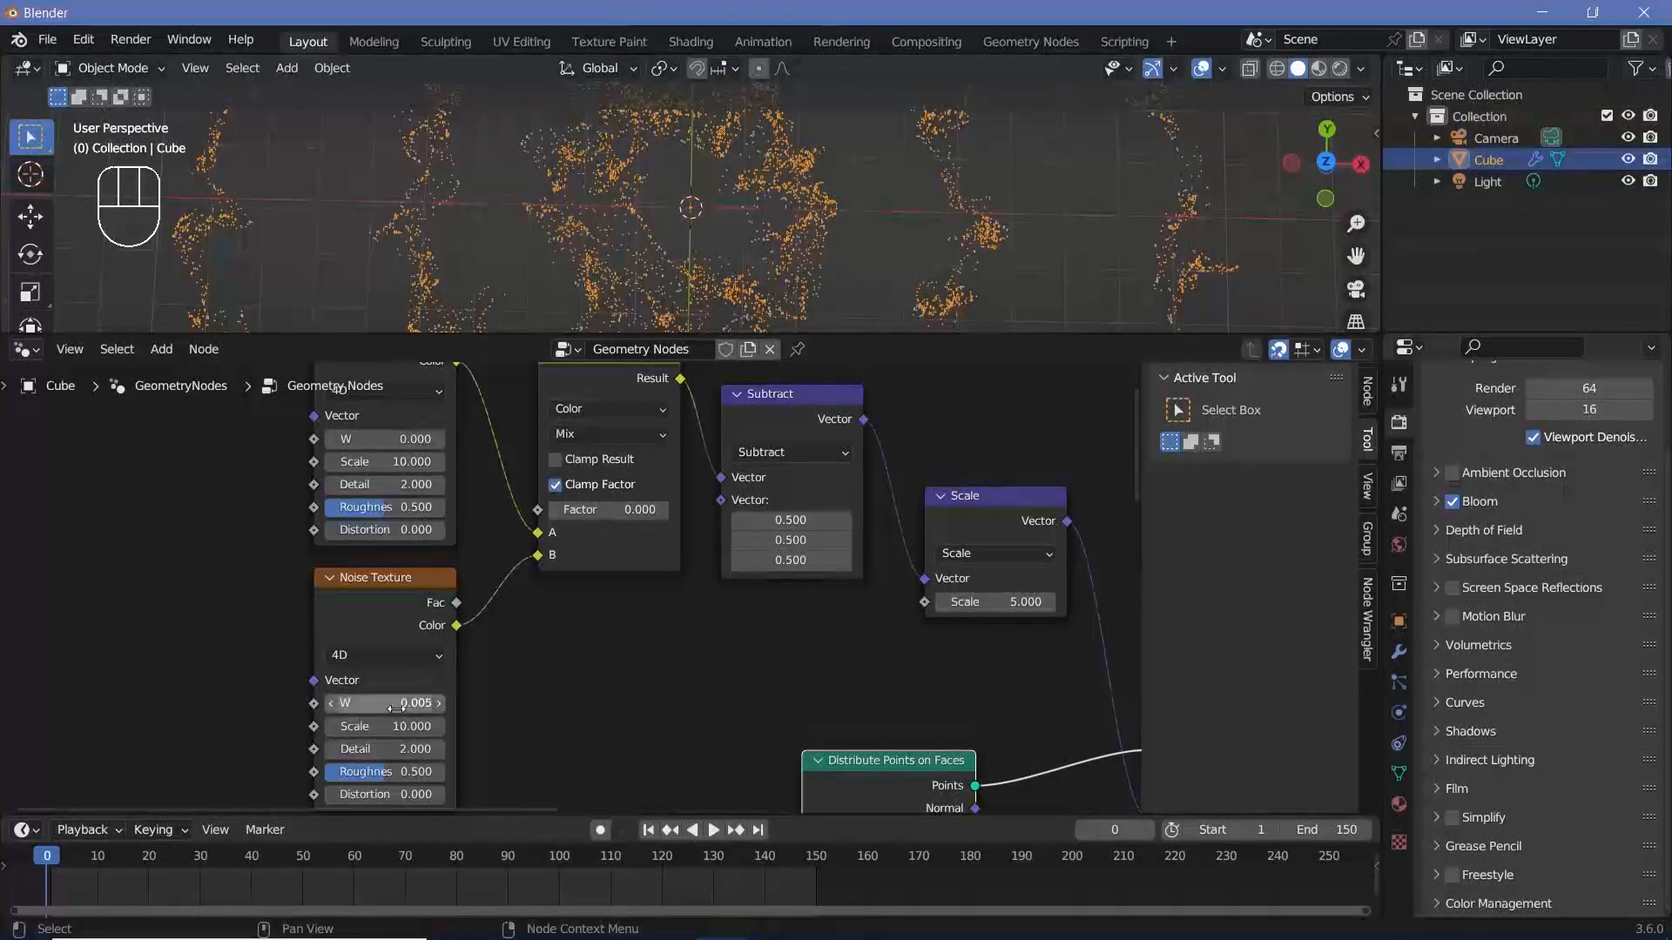
pyautogui.press('i')
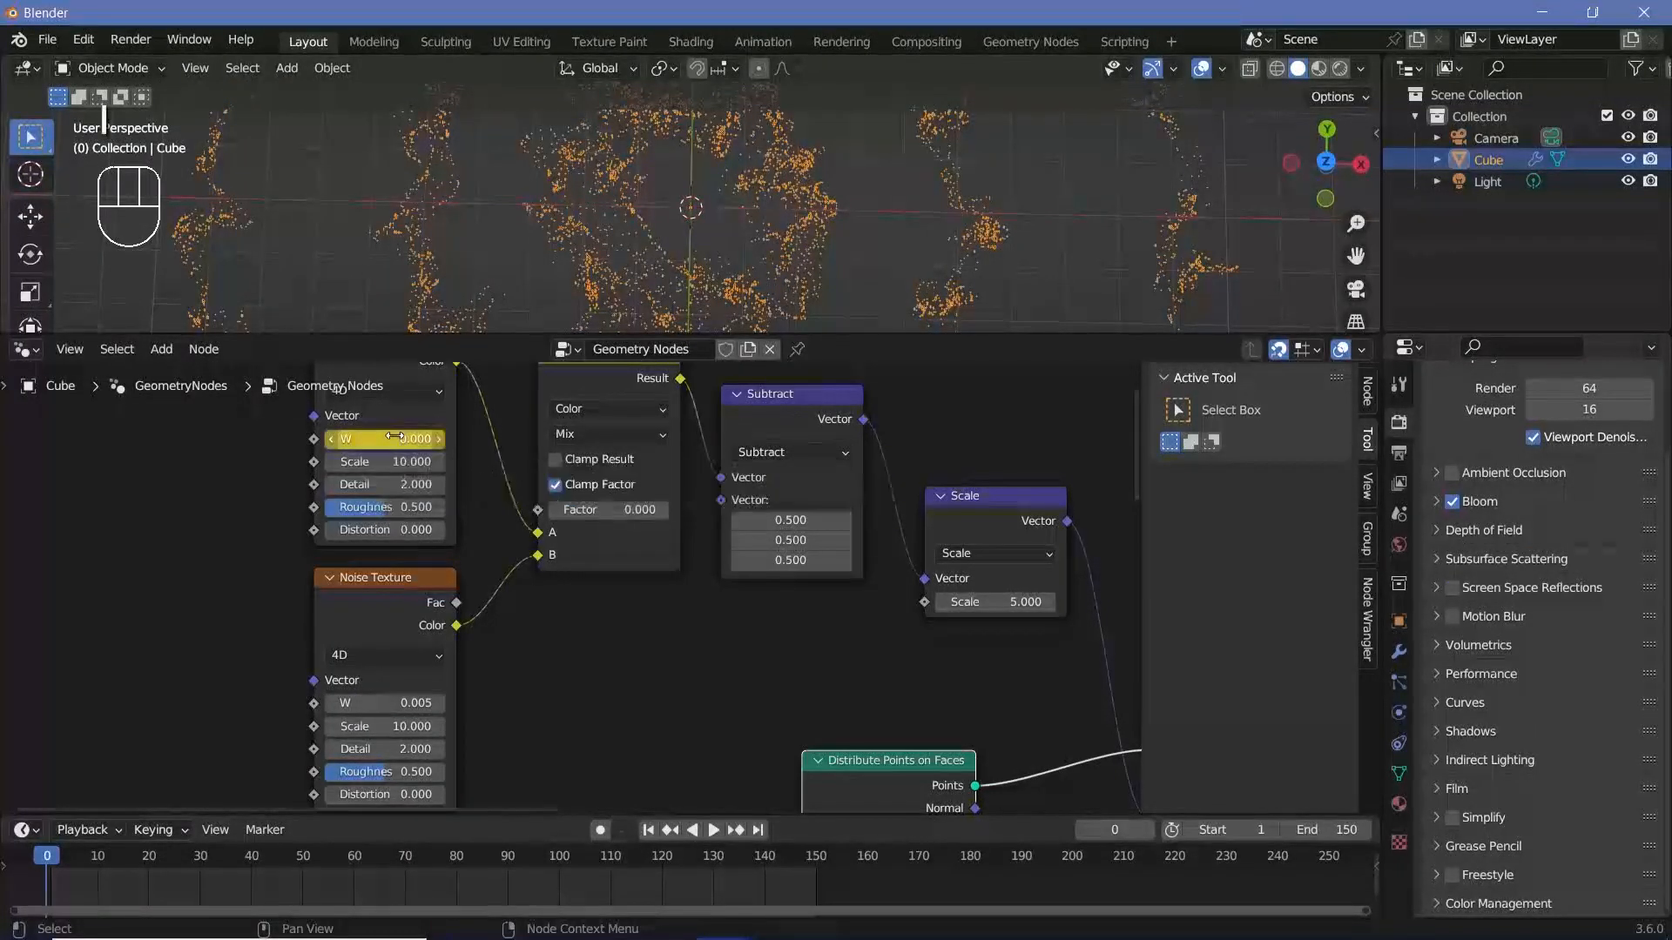
pyautogui.press('i')
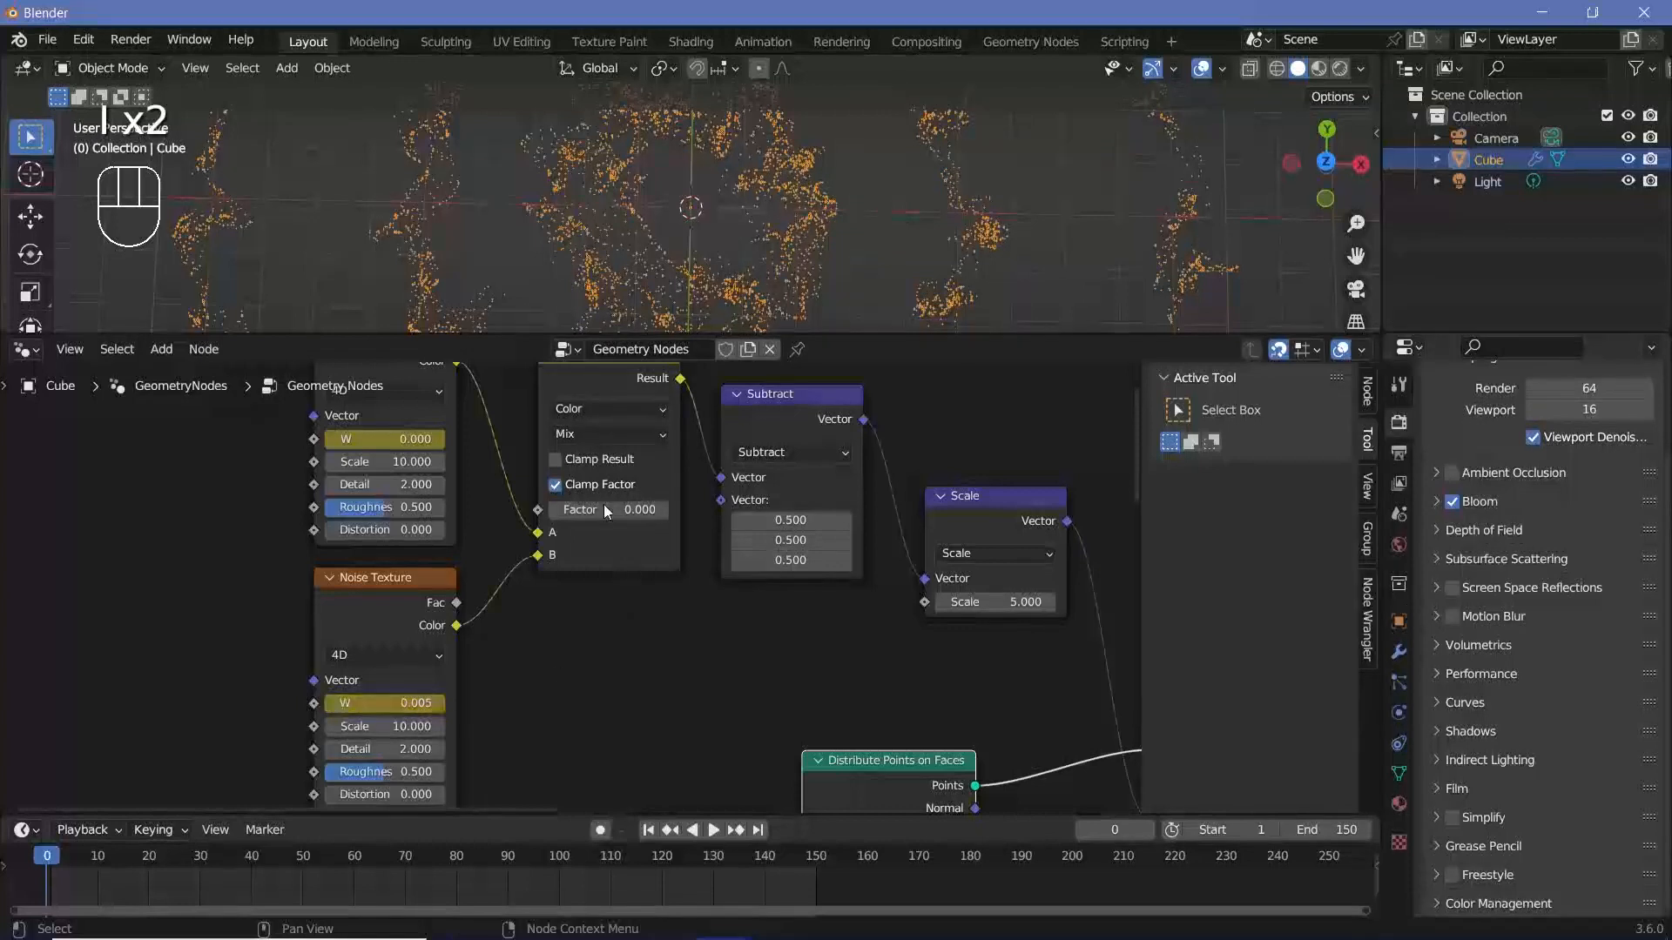
pyautogui.press('i')
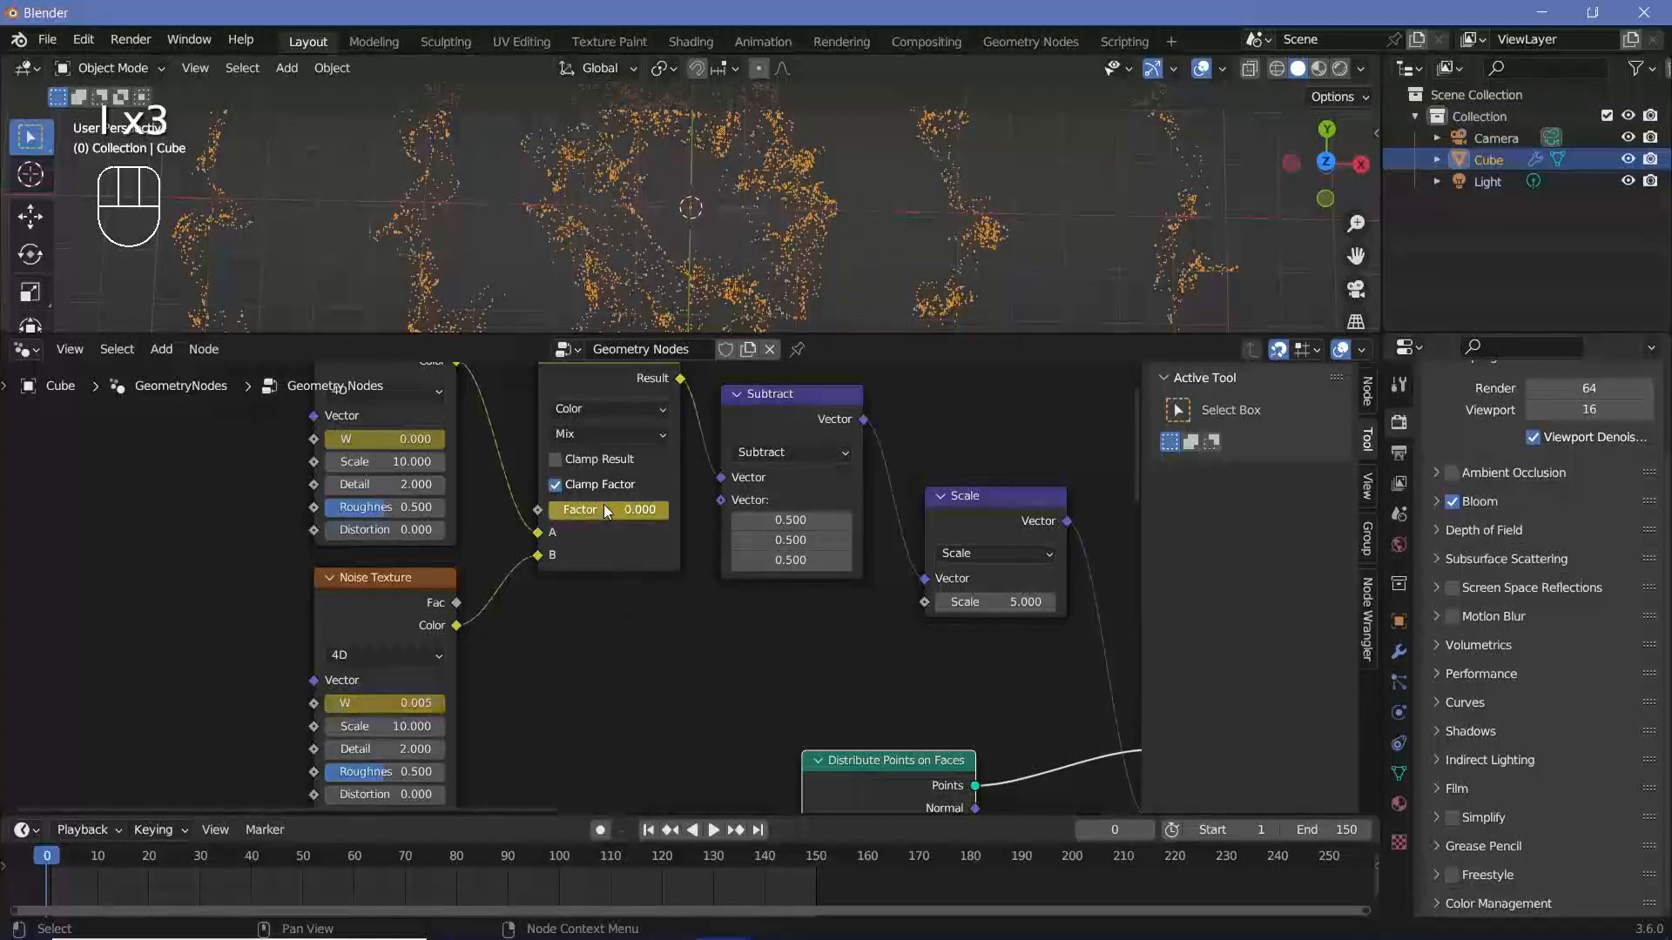
# Step: At frame 150, keyframe the duplicated Noise Textures' W values at -0.005 and 0 and their Mix Factor at 1
pyautogui.click(817, 857)
pyautogui.click(401, 440)
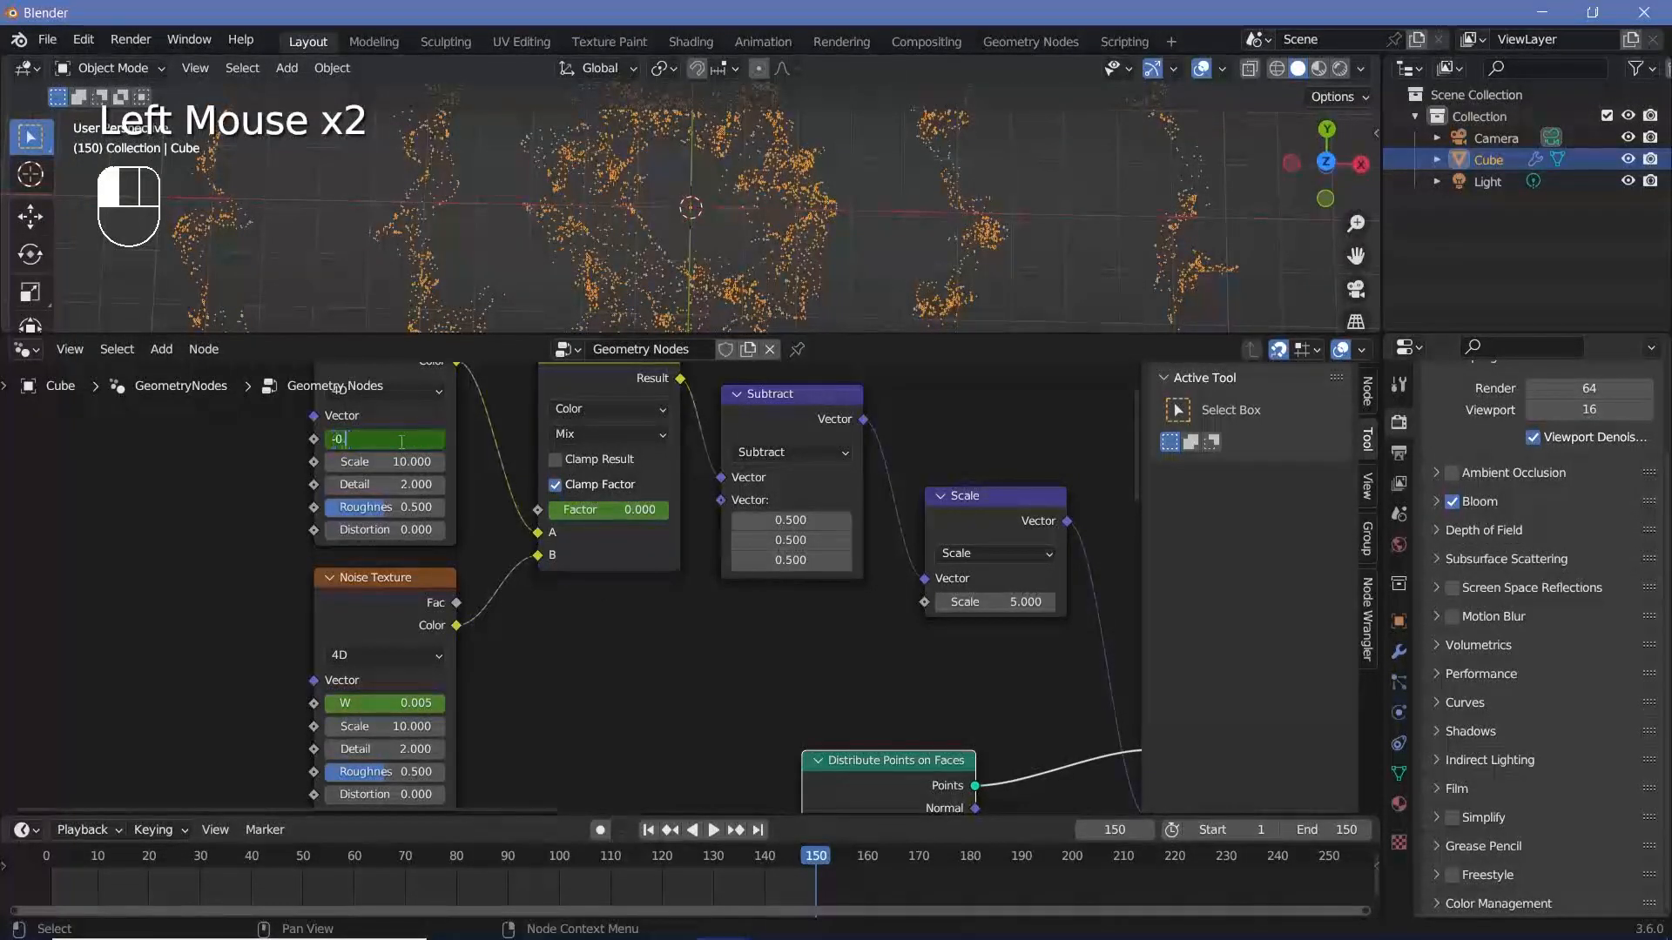
pyautogui.write('.005')
pyautogui.press('Return')
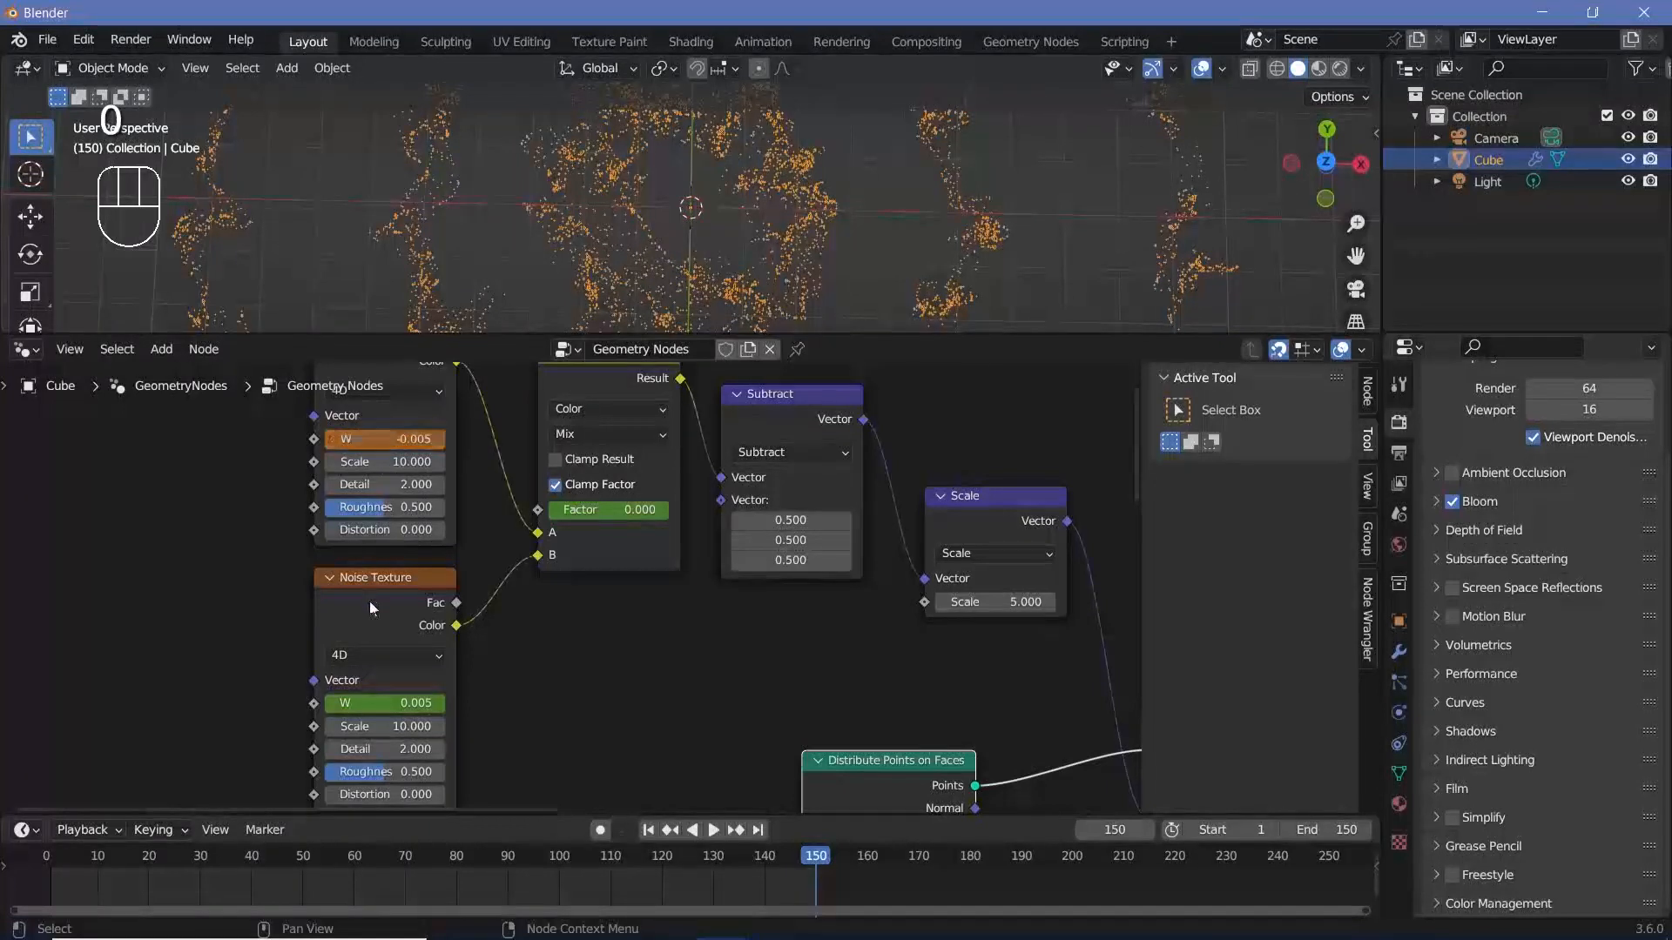
pyautogui.moveTo(394, 703); pyautogui.dragTo(386, 704)
pyautogui.moveTo(578, 511); pyautogui.dragTo(701, 511)
pyautogui.press('i')
pyautogui.press('i')
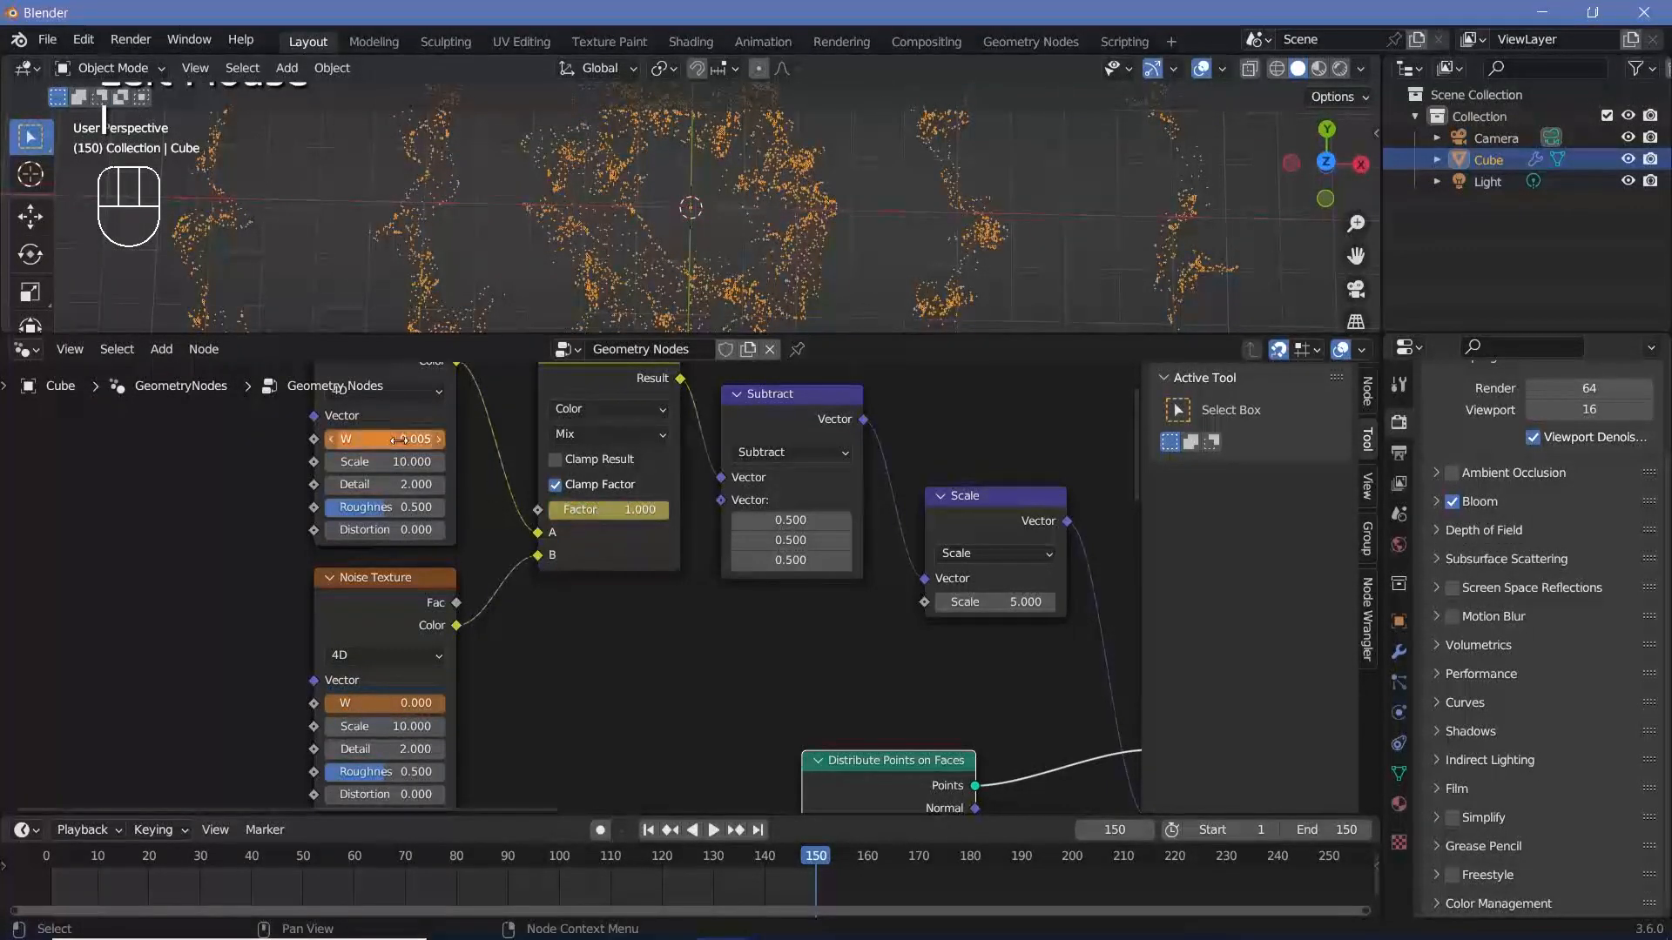
pyautogui.press('i')
# Step: Change the keyframe interpolation for the duplicated Mix node and both duplicated Noise Texture nodes
pyautogui.scroll(-2, 561, 487)
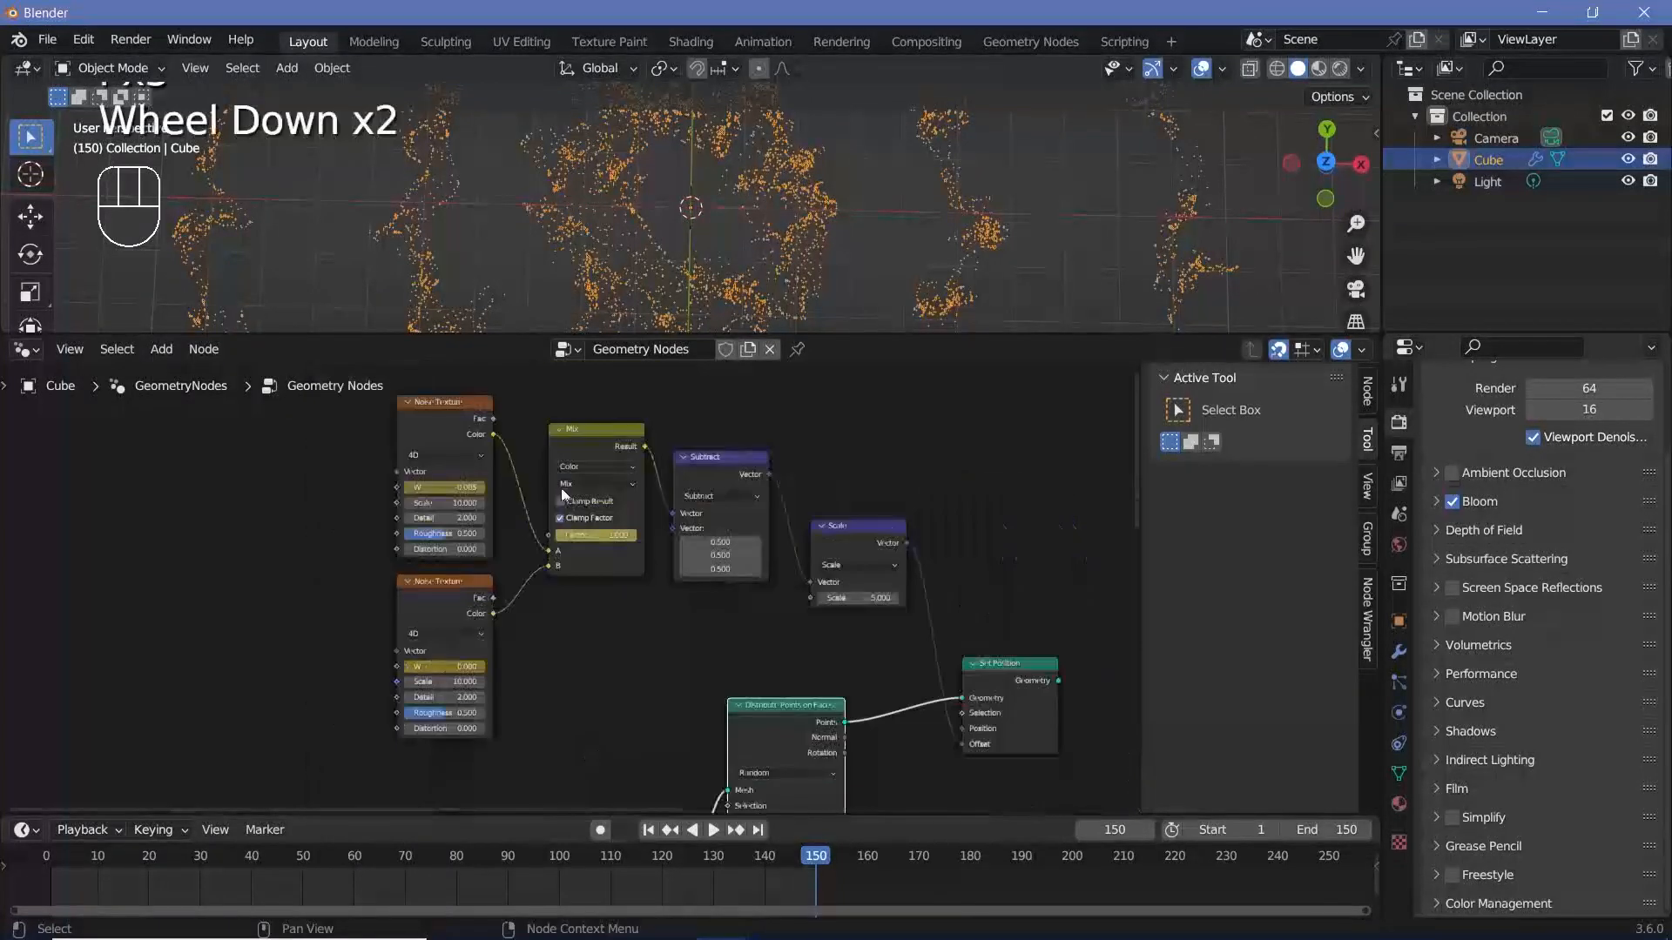
pyautogui.keyDown('shift'); pyautogui.click(582, 446); pyautogui.keyUp('shift')
pyautogui.keyDown('shift'); pyautogui.click(430, 416); pyautogui.keyUp('shift')
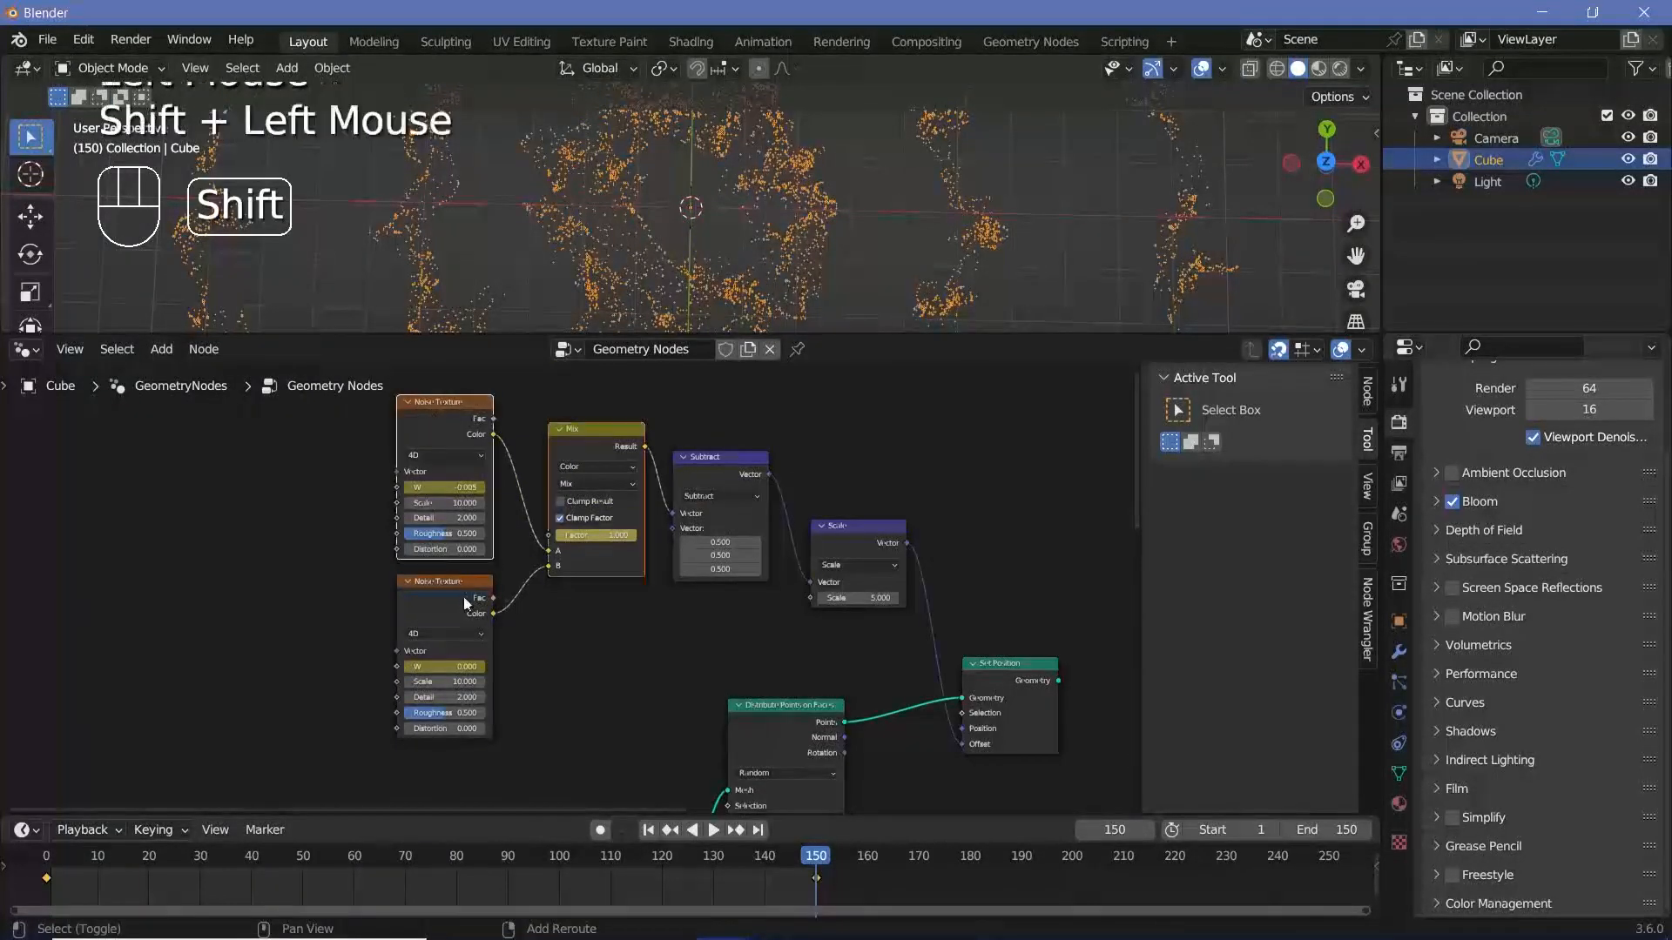
pyautogui.keyDown('shift'); pyautogui.click(442, 593); pyautogui.keyUp('shift')
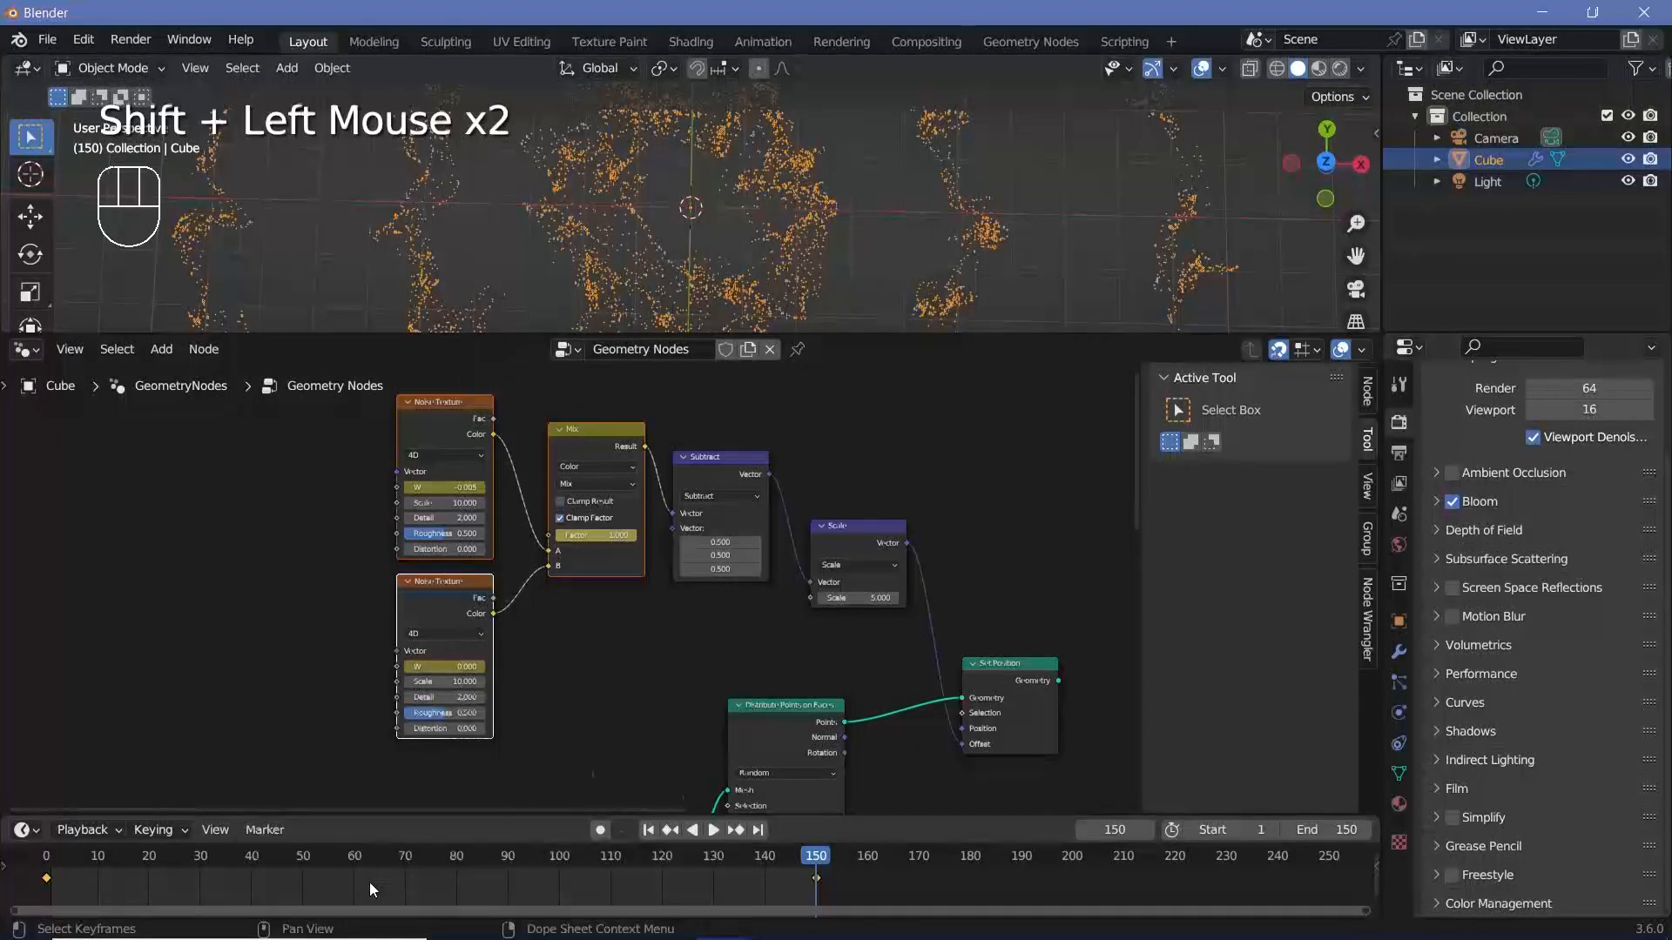
pyautogui.press('t')
pyautogui.click(333, 796)
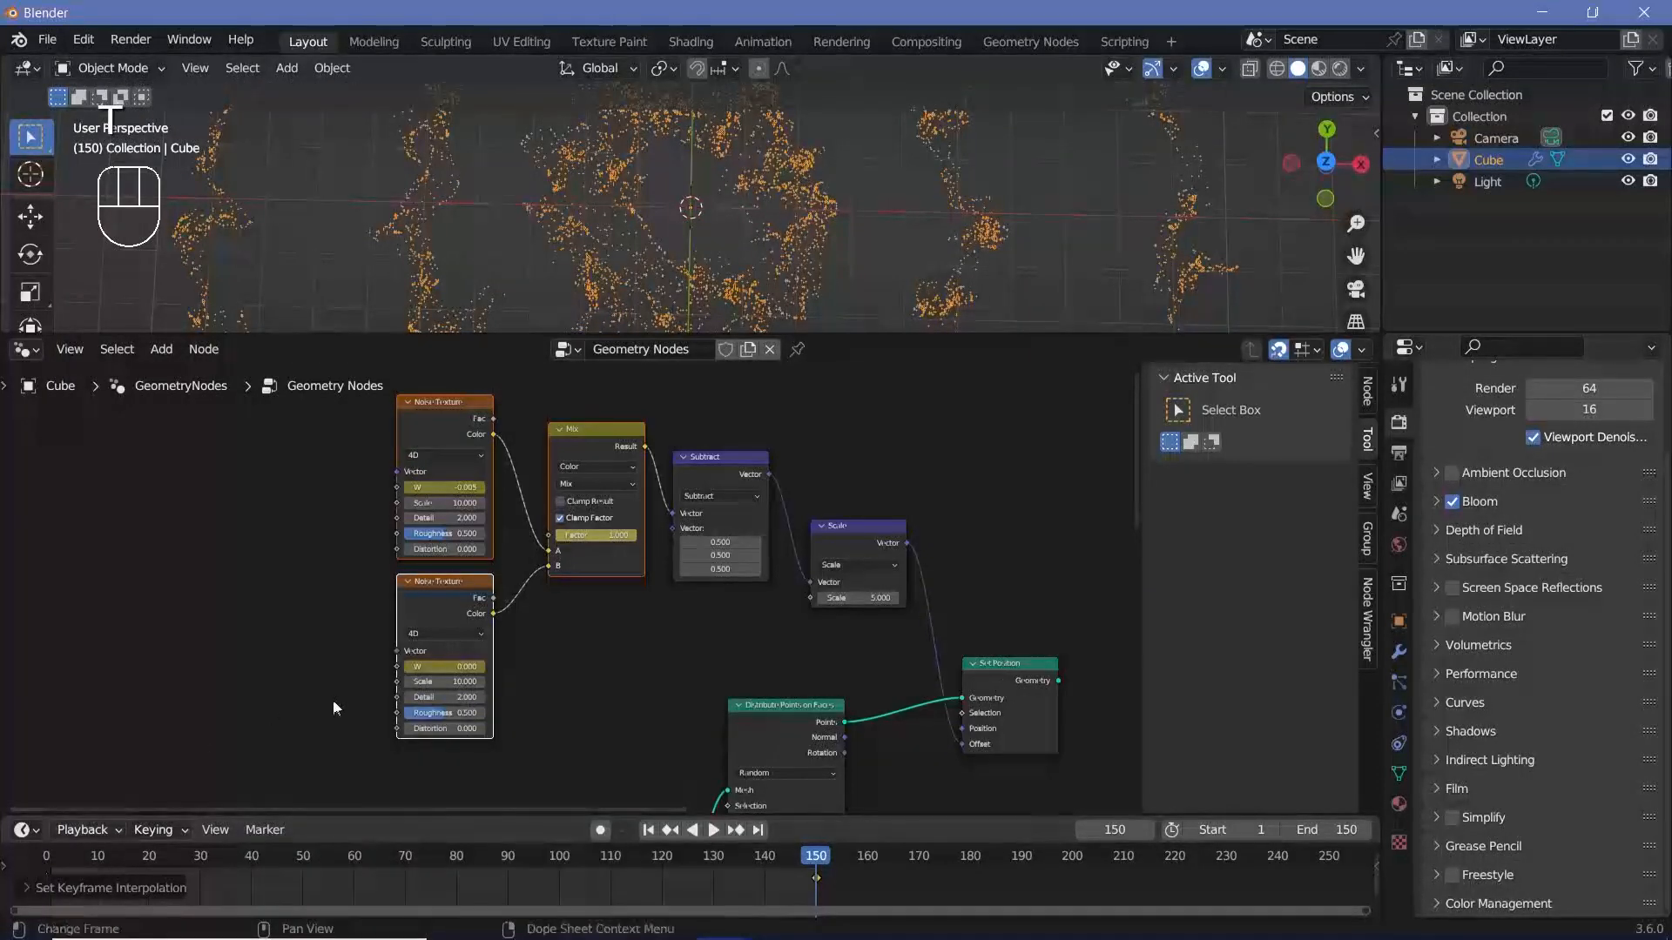
# Step: Insert a Join Geometry node between the original Set Position and Instance on Points nodes, and connect the duplicated Set Position's Geometry output to it
pyautogui.moveTo(1019, 694); pyautogui.dragTo(589, 537, button='middle')
pyautogui.scroll(2, 588, 537)
pyautogui.click(666, 657)
pyautogui.scroll(-1, 665, 656)
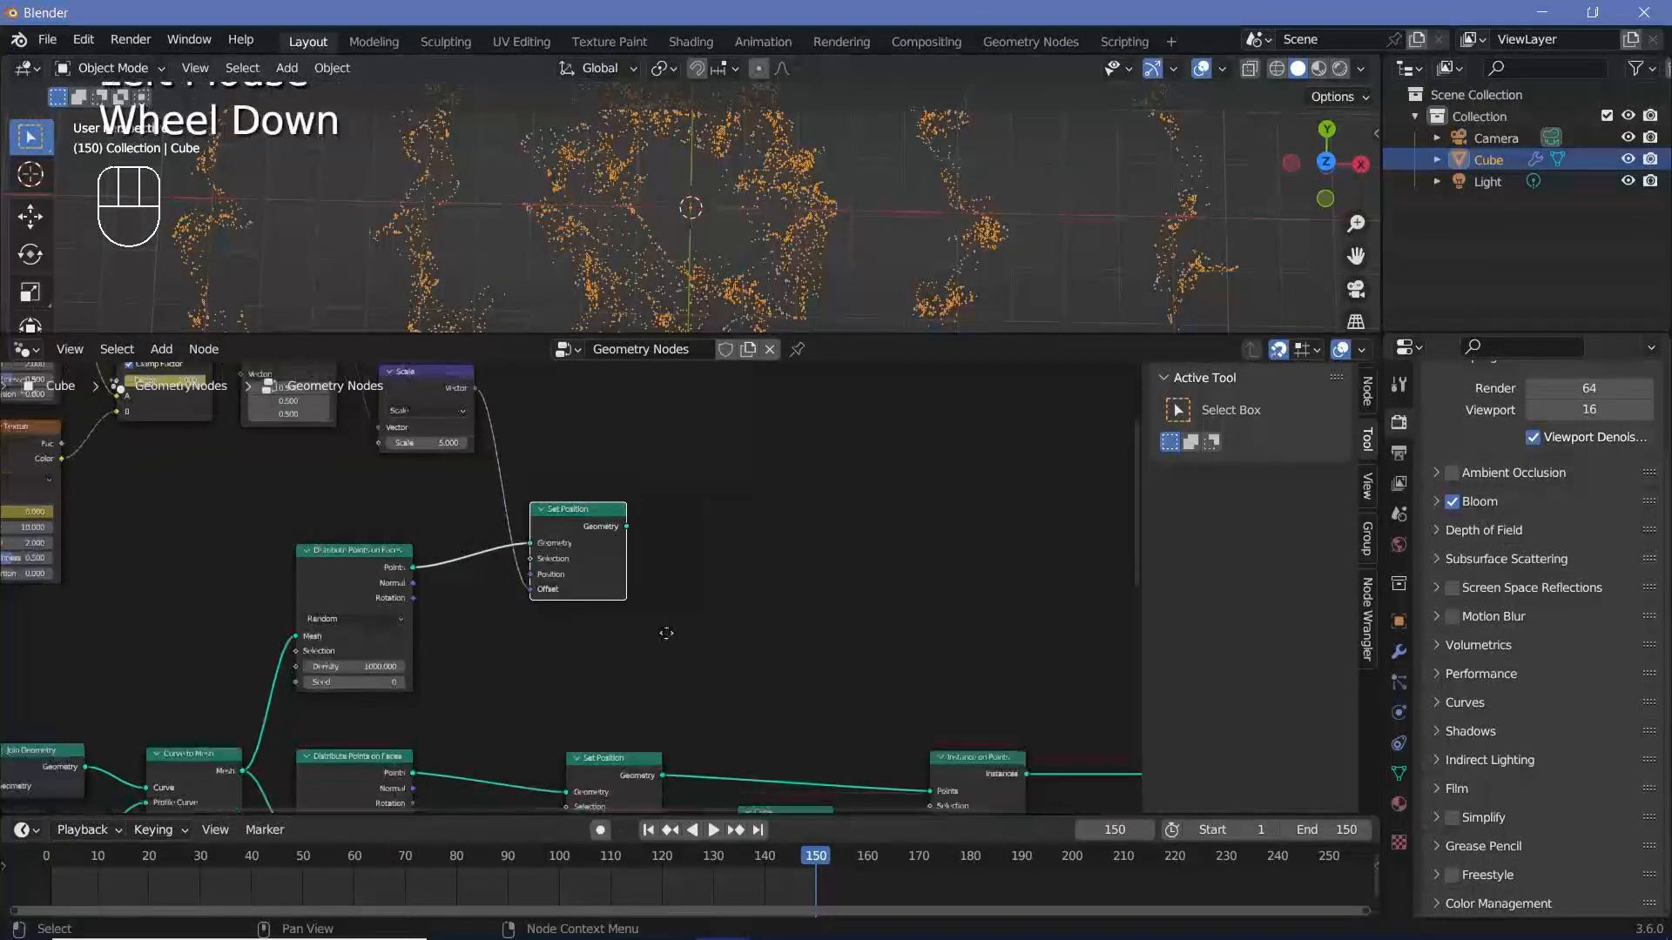
pyautogui.moveTo(665, 656); pyautogui.dragTo(604, 687, button='middle')
pyautogui.click(616, 710)
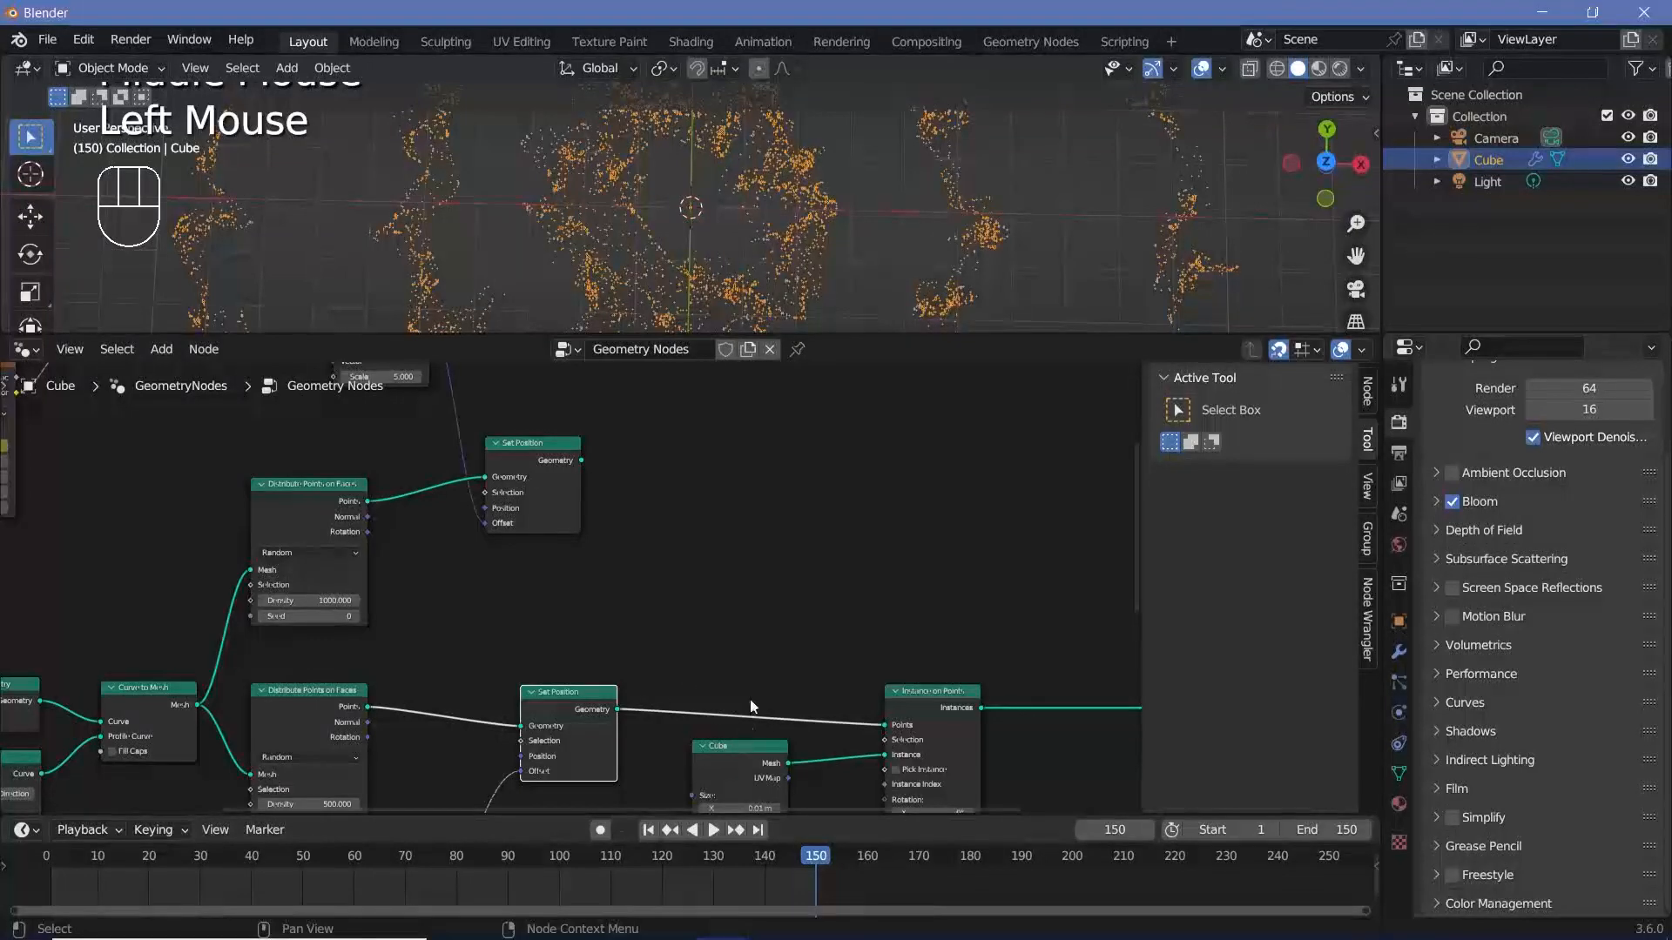
pyautogui.hotkey('shift', 'a')
pyautogui.click(678, 480)
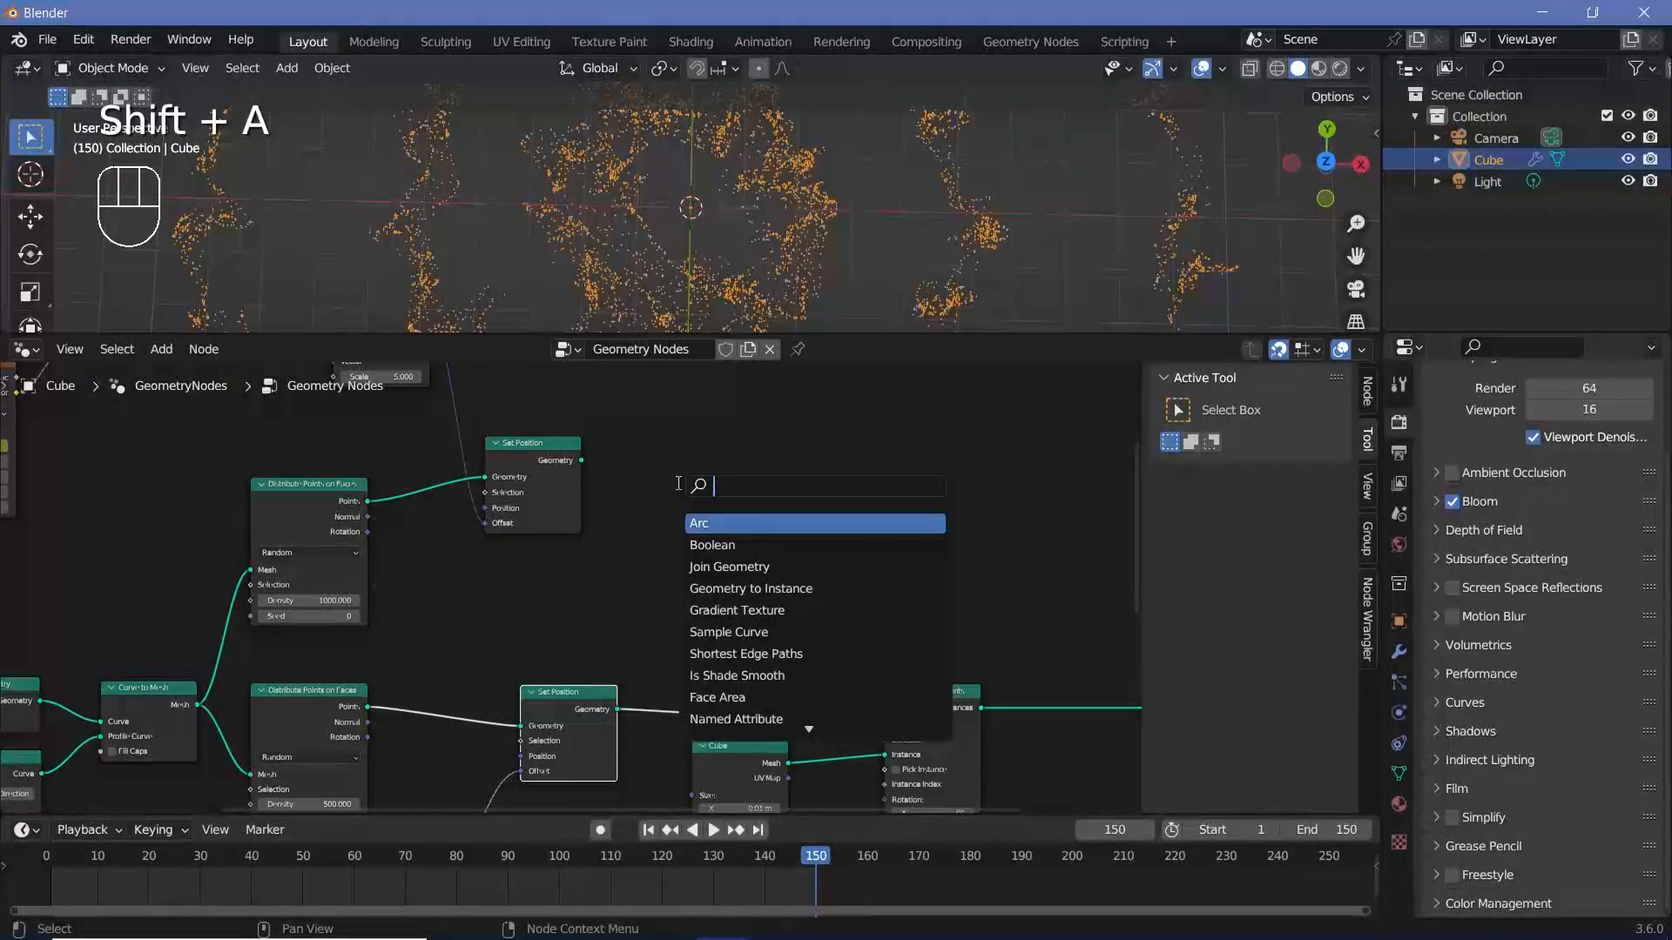
pyautogui.click(729, 567)
pyautogui.click(639, 526)
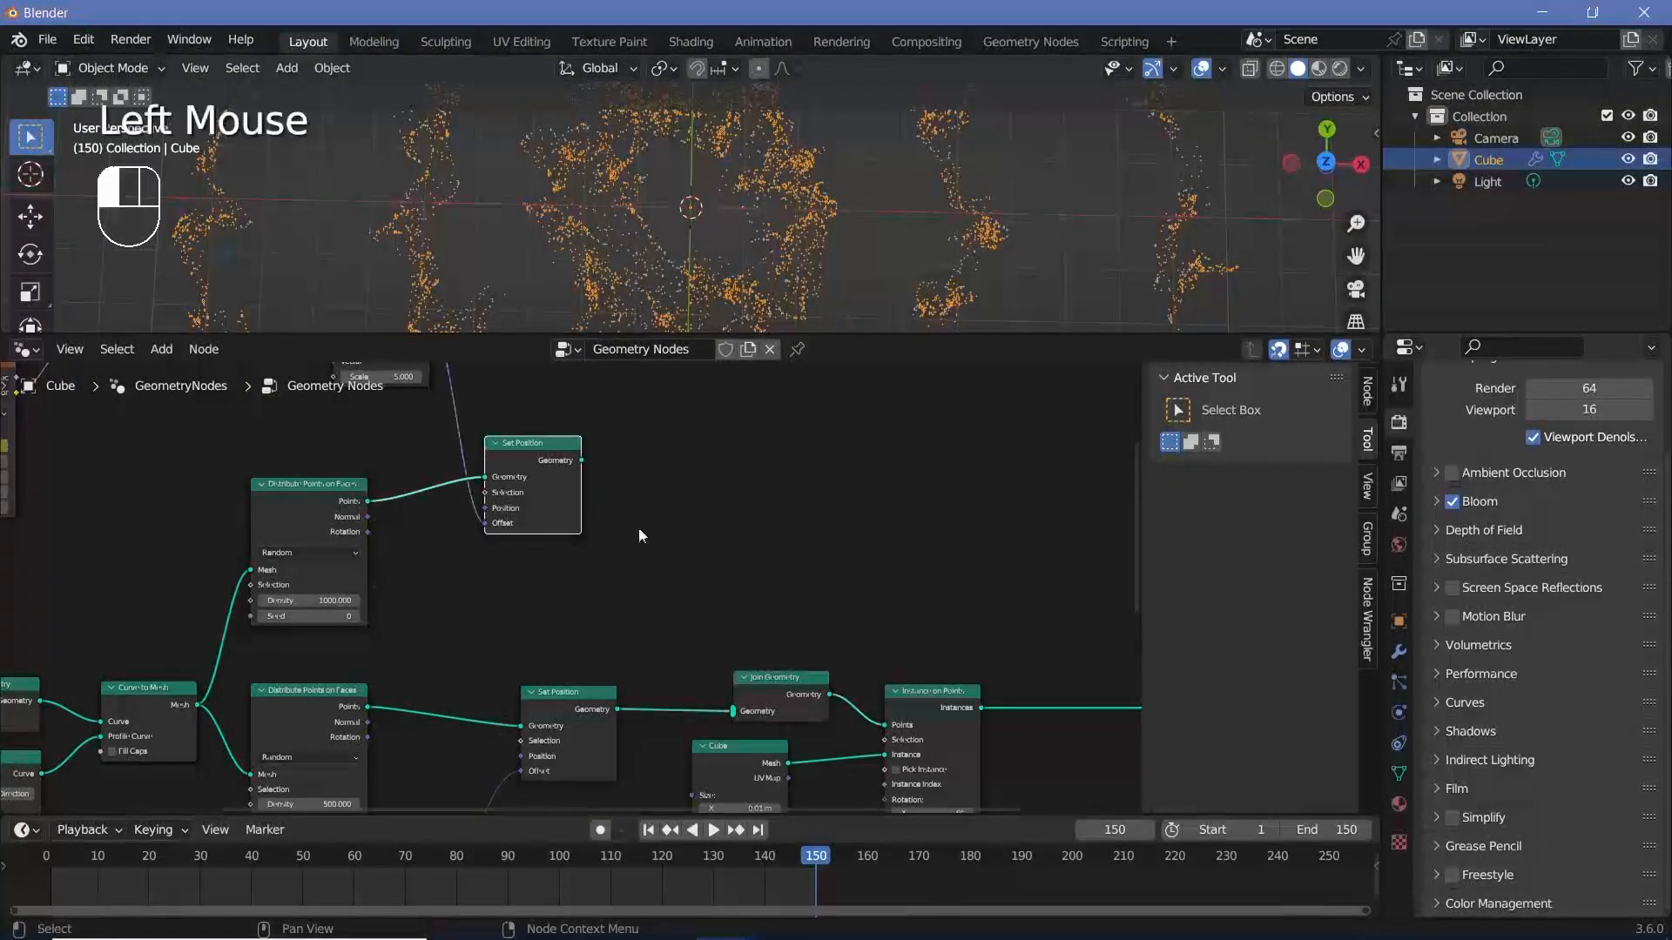
pyautogui.moveTo(581, 459); pyautogui.dragTo(732, 711)
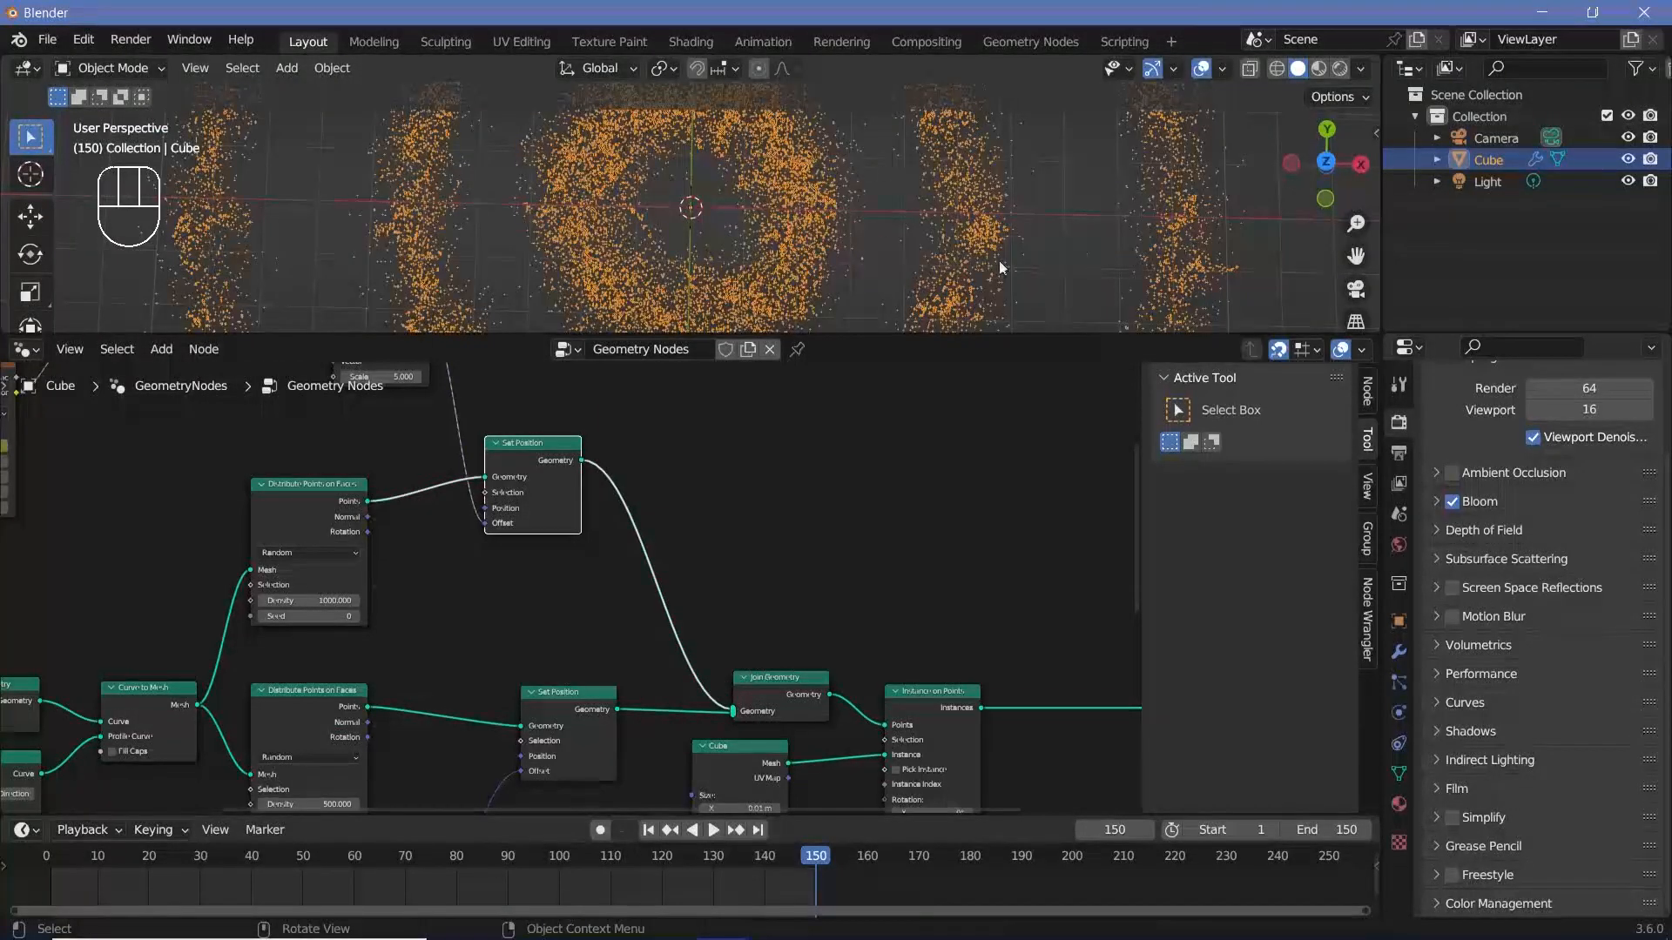
# Step: Set the Scale value of the duplicated Scale node to 10
pyautogui.moveTo(391, 455); pyautogui.dragTo(480, 629, button='middle')
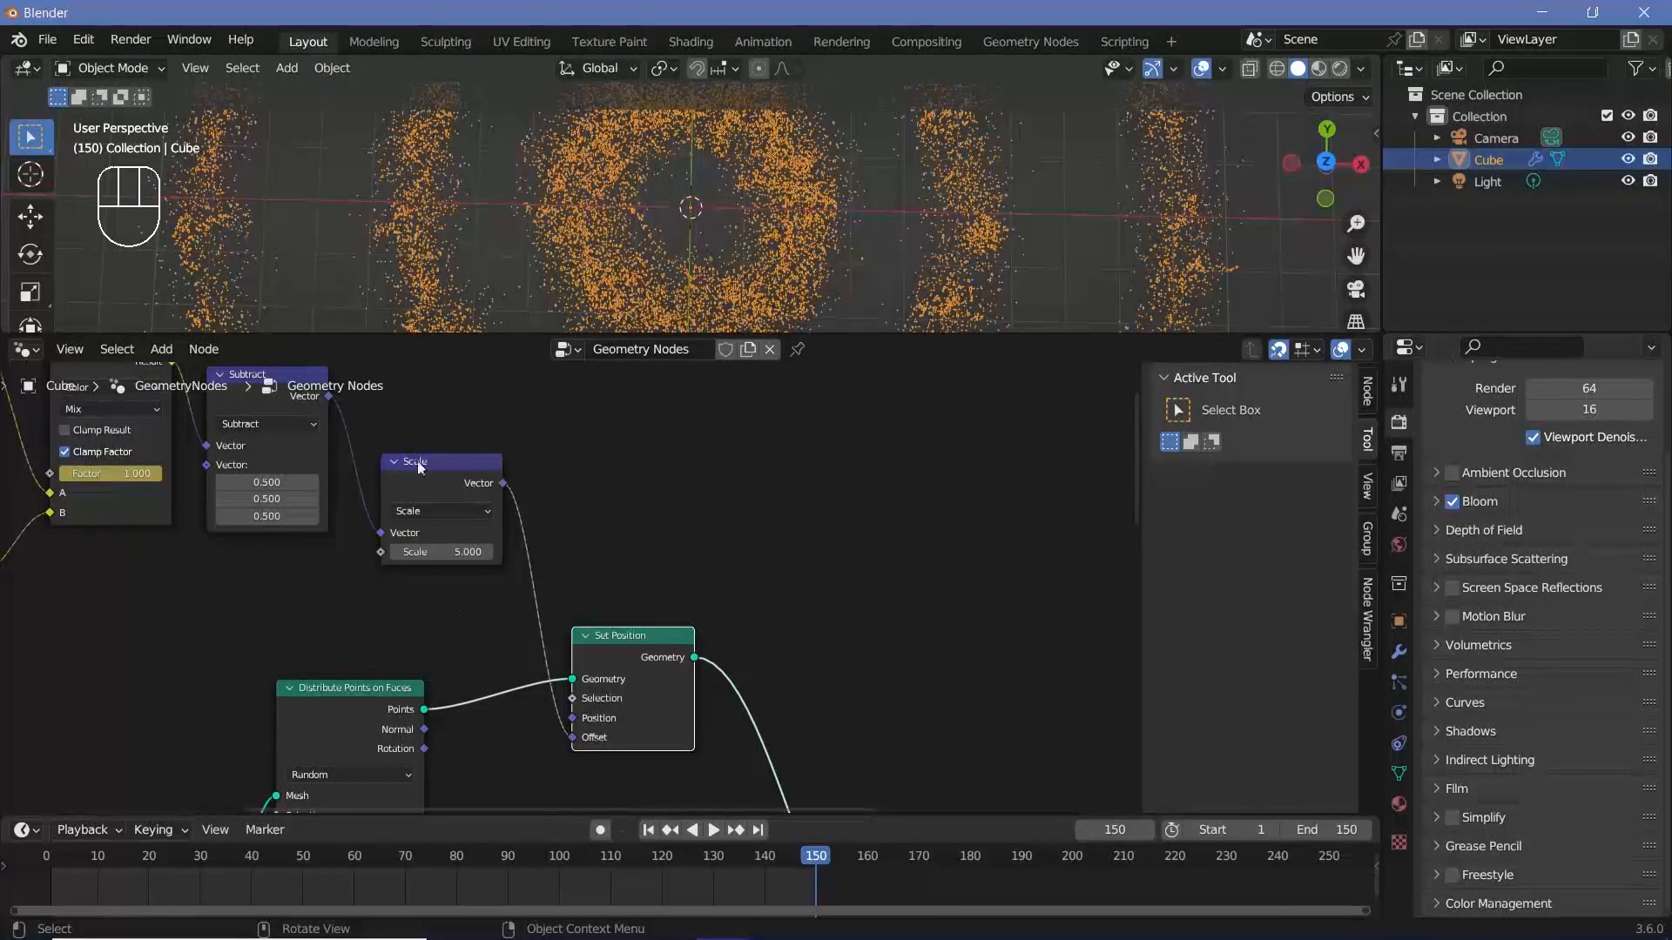
pyautogui.scroll(2, 415, 557)
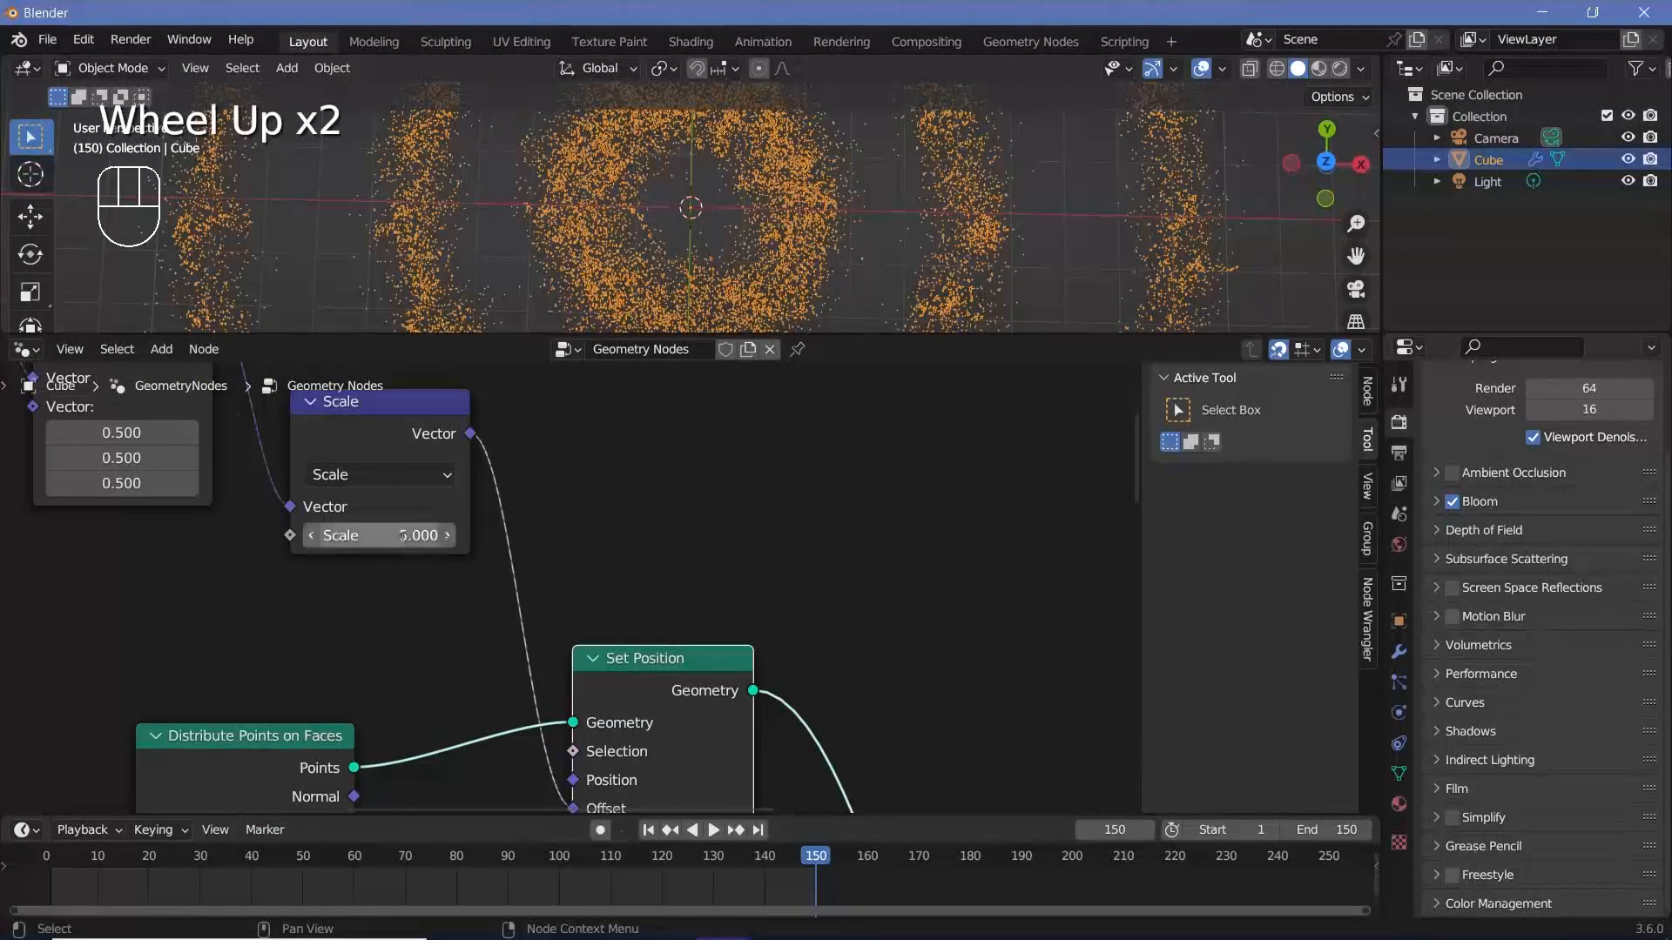
pyautogui.click(403, 538)
pyautogui.write('10')
pyautogui.press('Return')
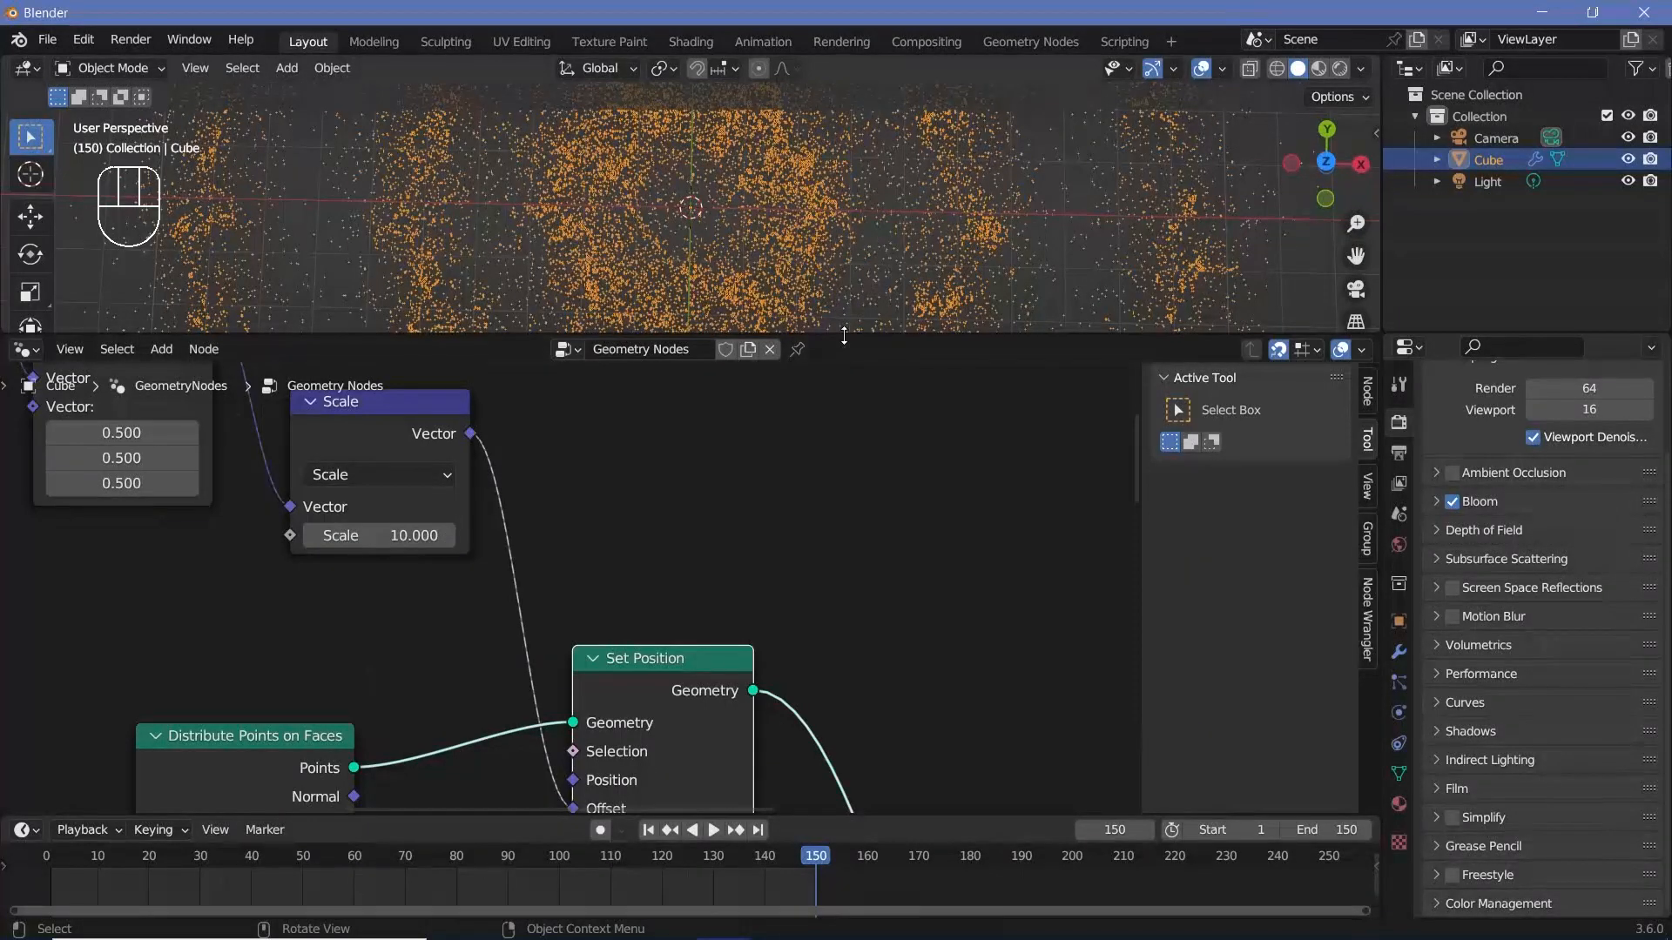
# Step: Enlarge the 3D viewport over the node editor and turn off the viewport overlays
pyautogui.moveTo(841, 334); pyautogui.dragTo(840, 625)
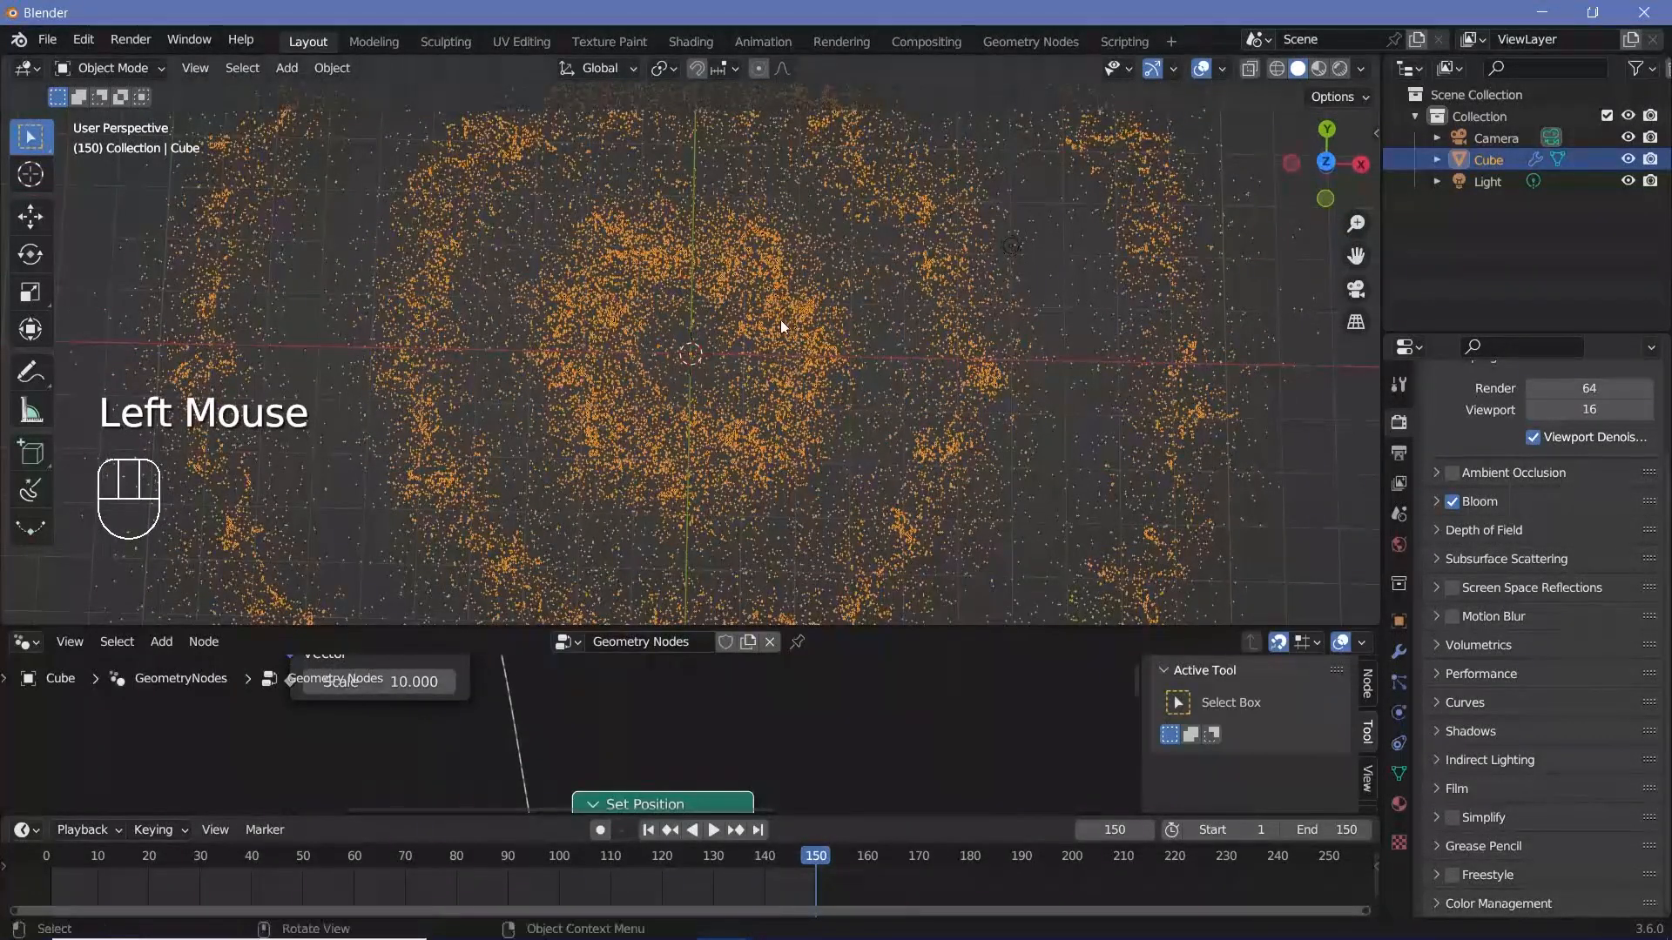
pyautogui.click(1204, 69)
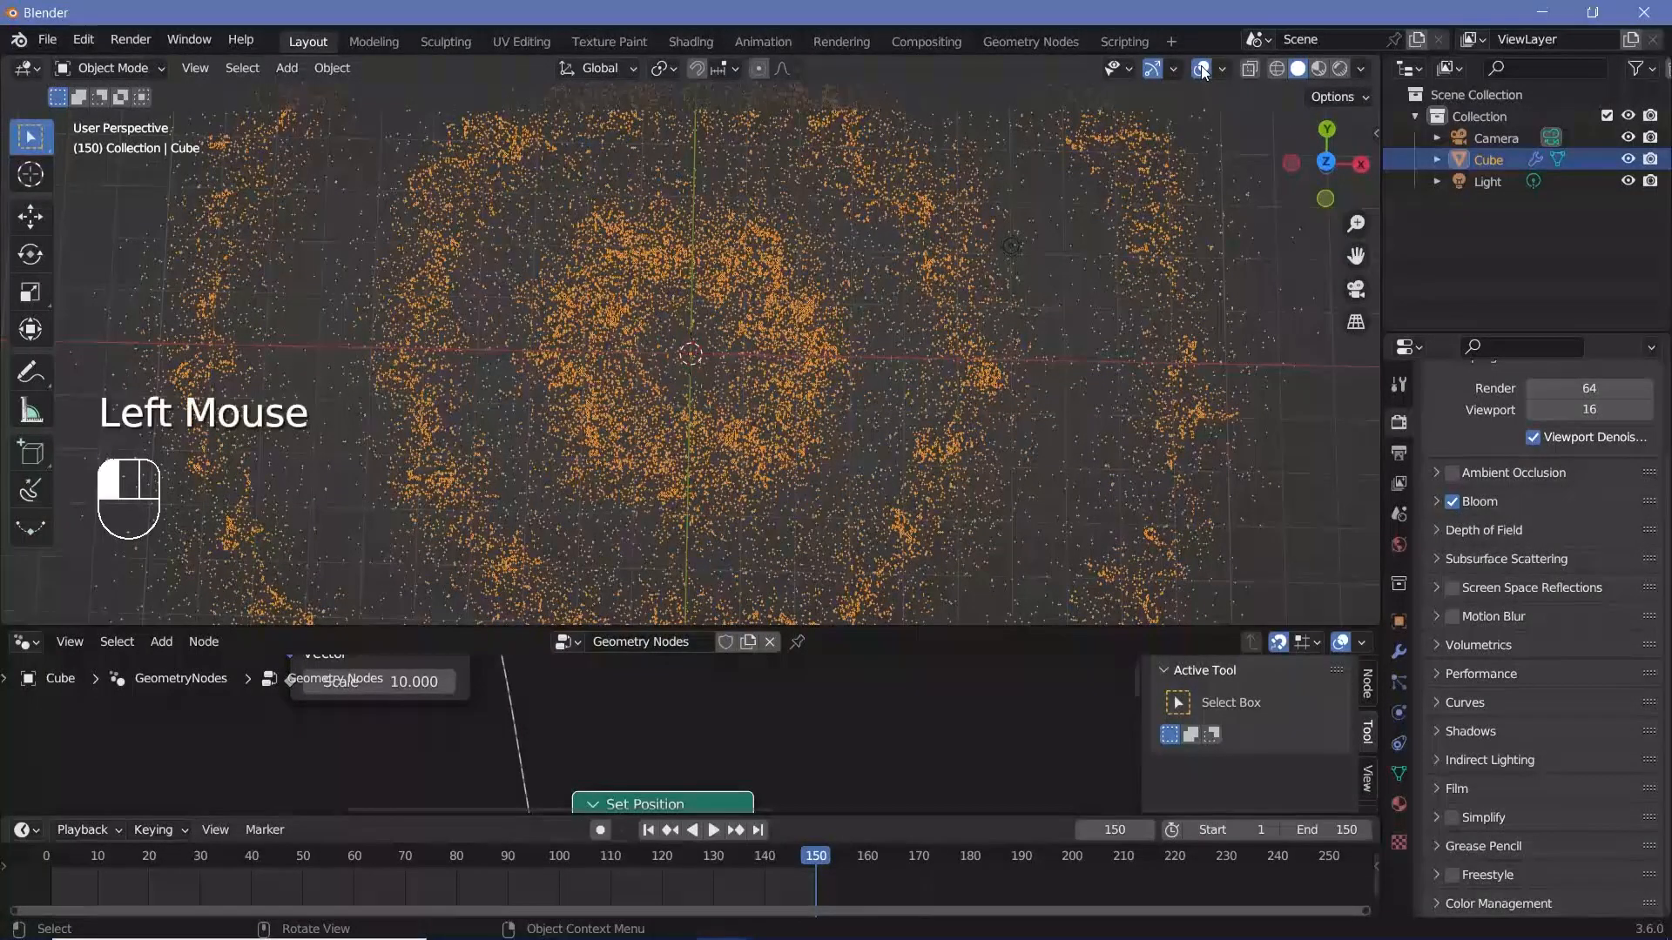
pyautogui.click(1204, 70)
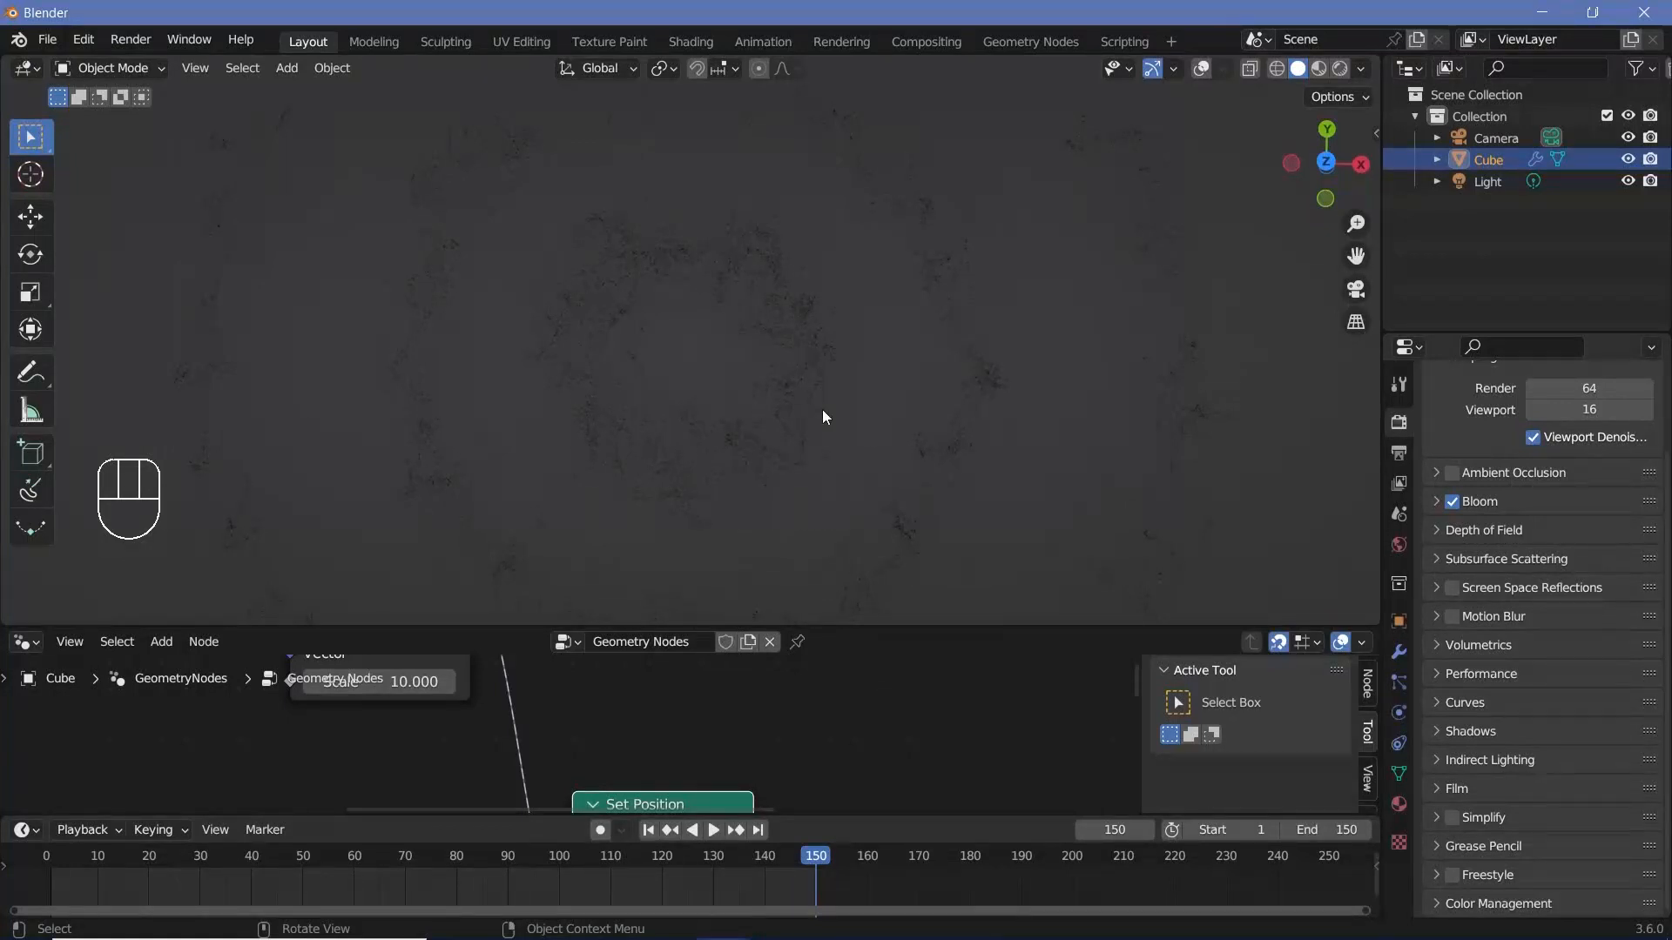
pyautogui.moveTo(916, 625); pyautogui.dragTo(916, 521)
# Step: Insert a Set Material node between Instance on Points and Group Output and assign the existing Material to it
pyautogui.scroll(-6, 871, 679)
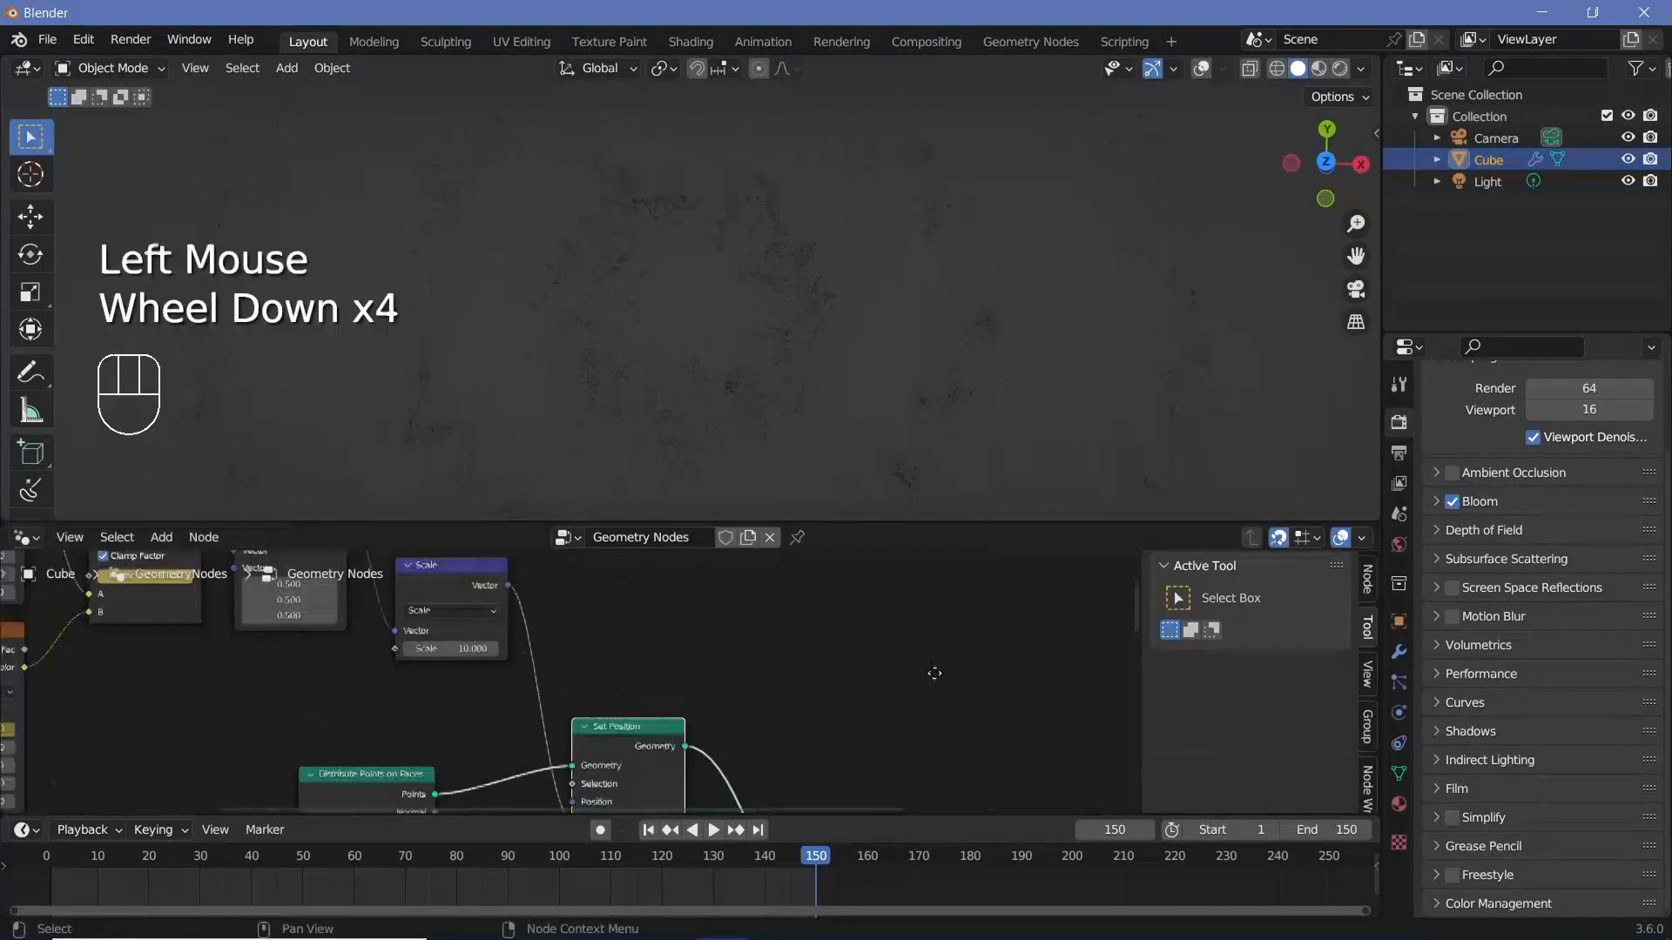
pyautogui.moveTo(853, 680); pyautogui.dragTo(654, 670, button='middle')
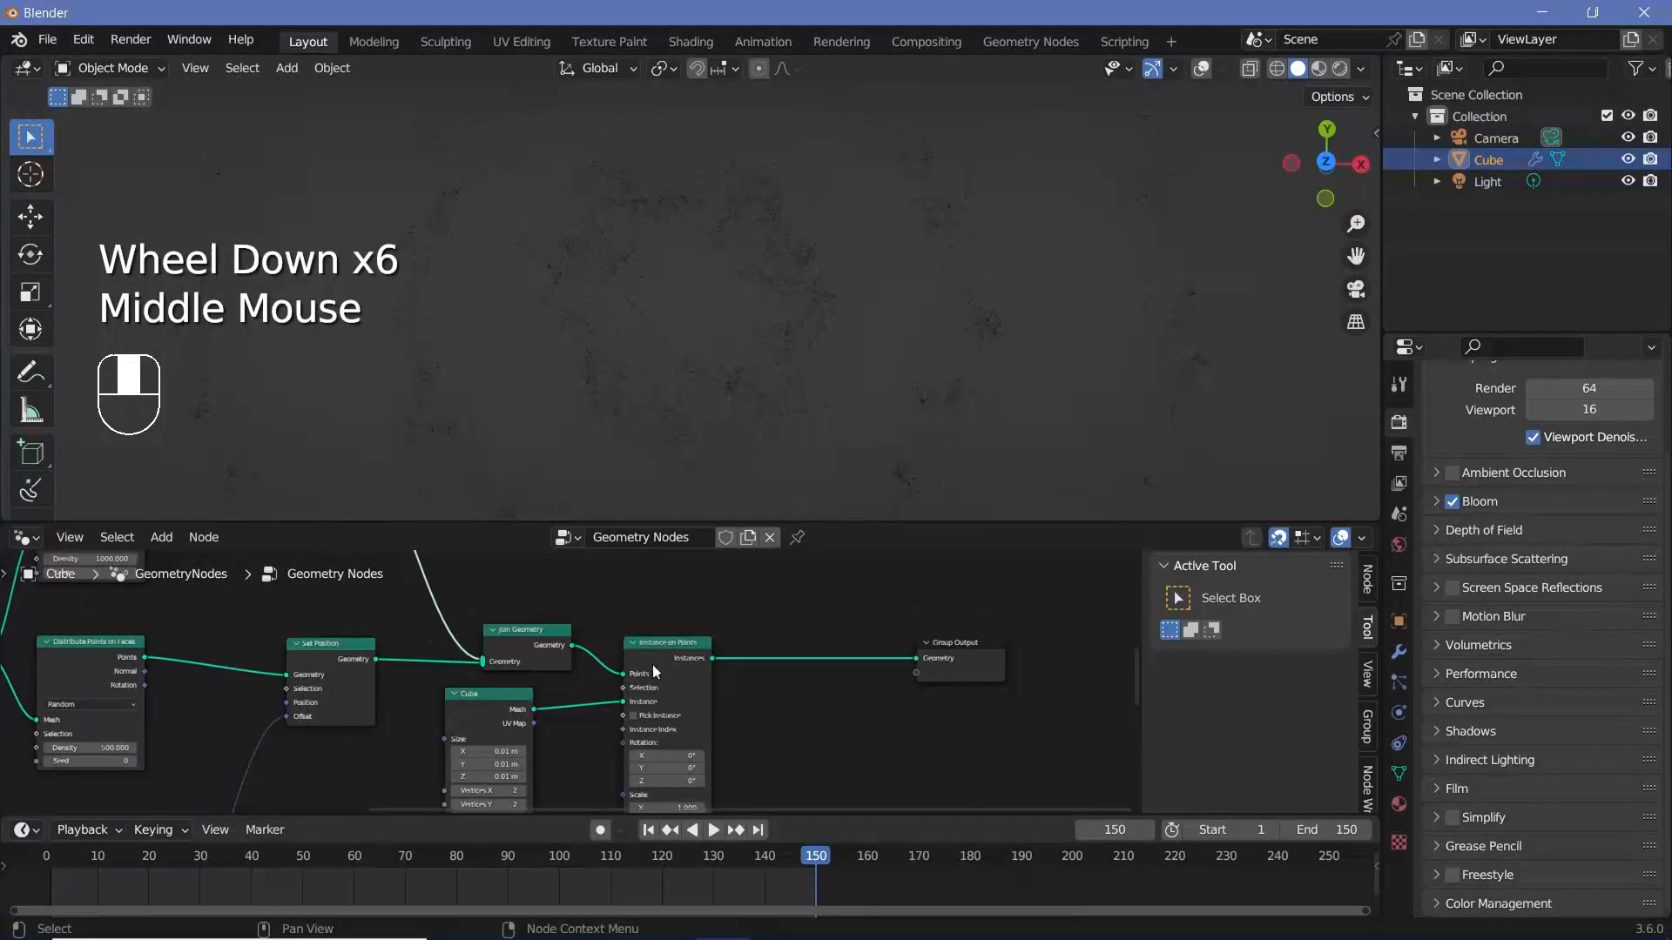
pyautogui.scroll(1, 817, 711)
pyautogui.moveTo(816, 712); pyautogui.dragTo(697, 719, button='middle')
pyautogui.scroll(3, 665, 676)
pyautogui.hotkey('shift', 'a')
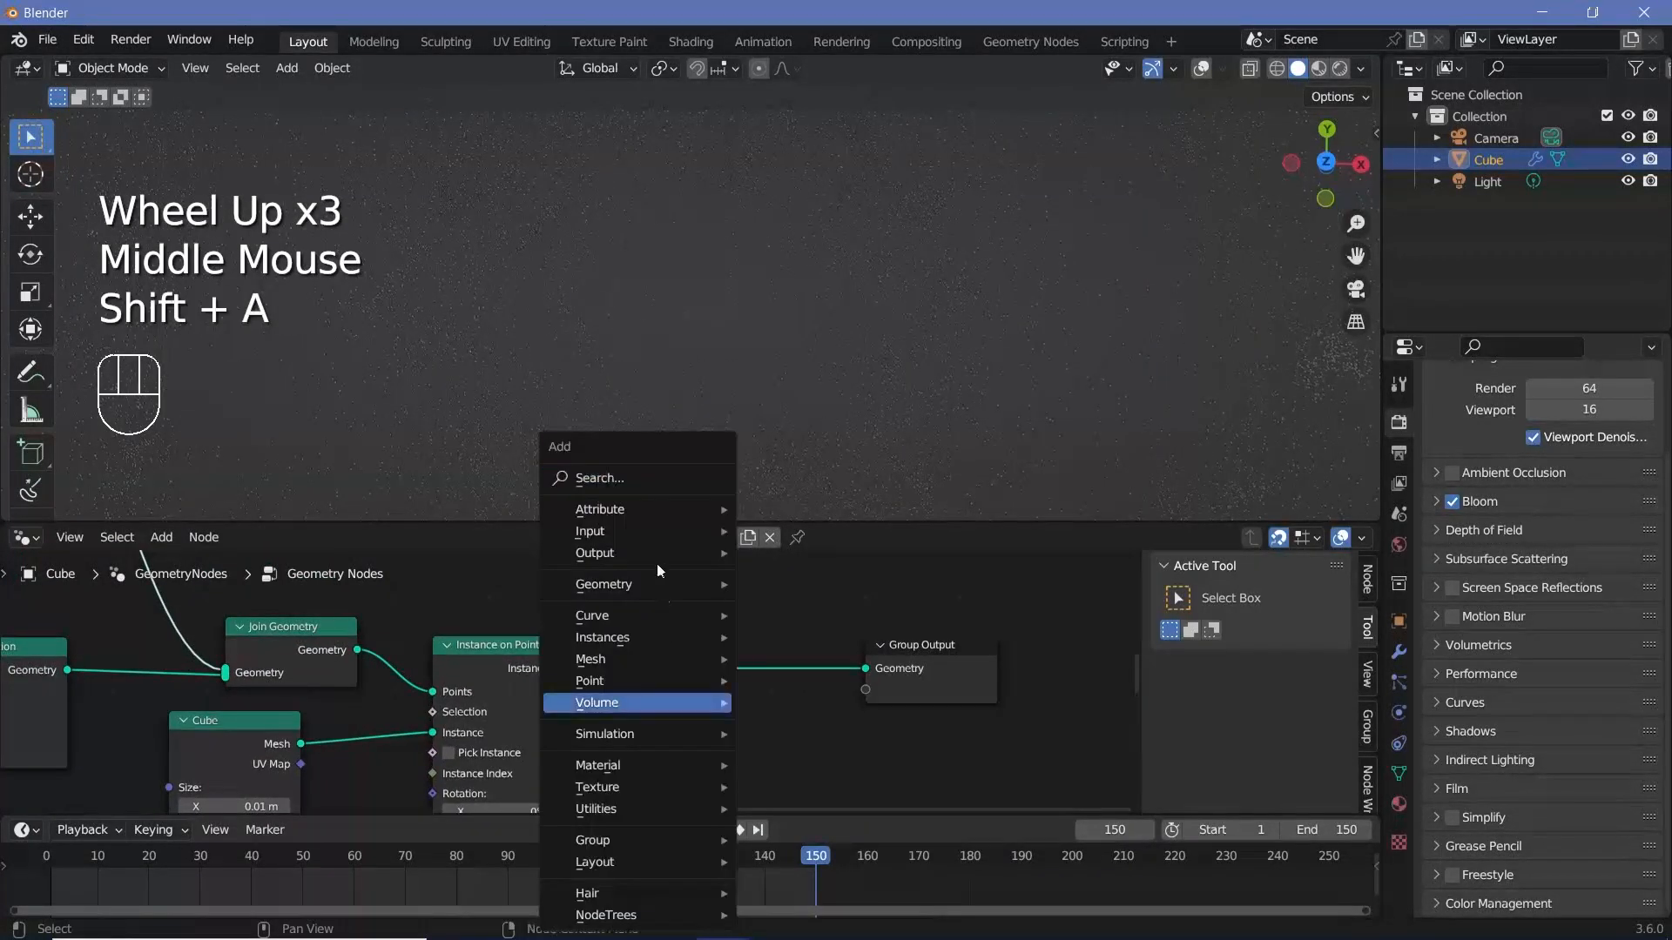
pyautogui.click(650, 484)
pyautogui.write('set mater')
pyautogui.press('Return')
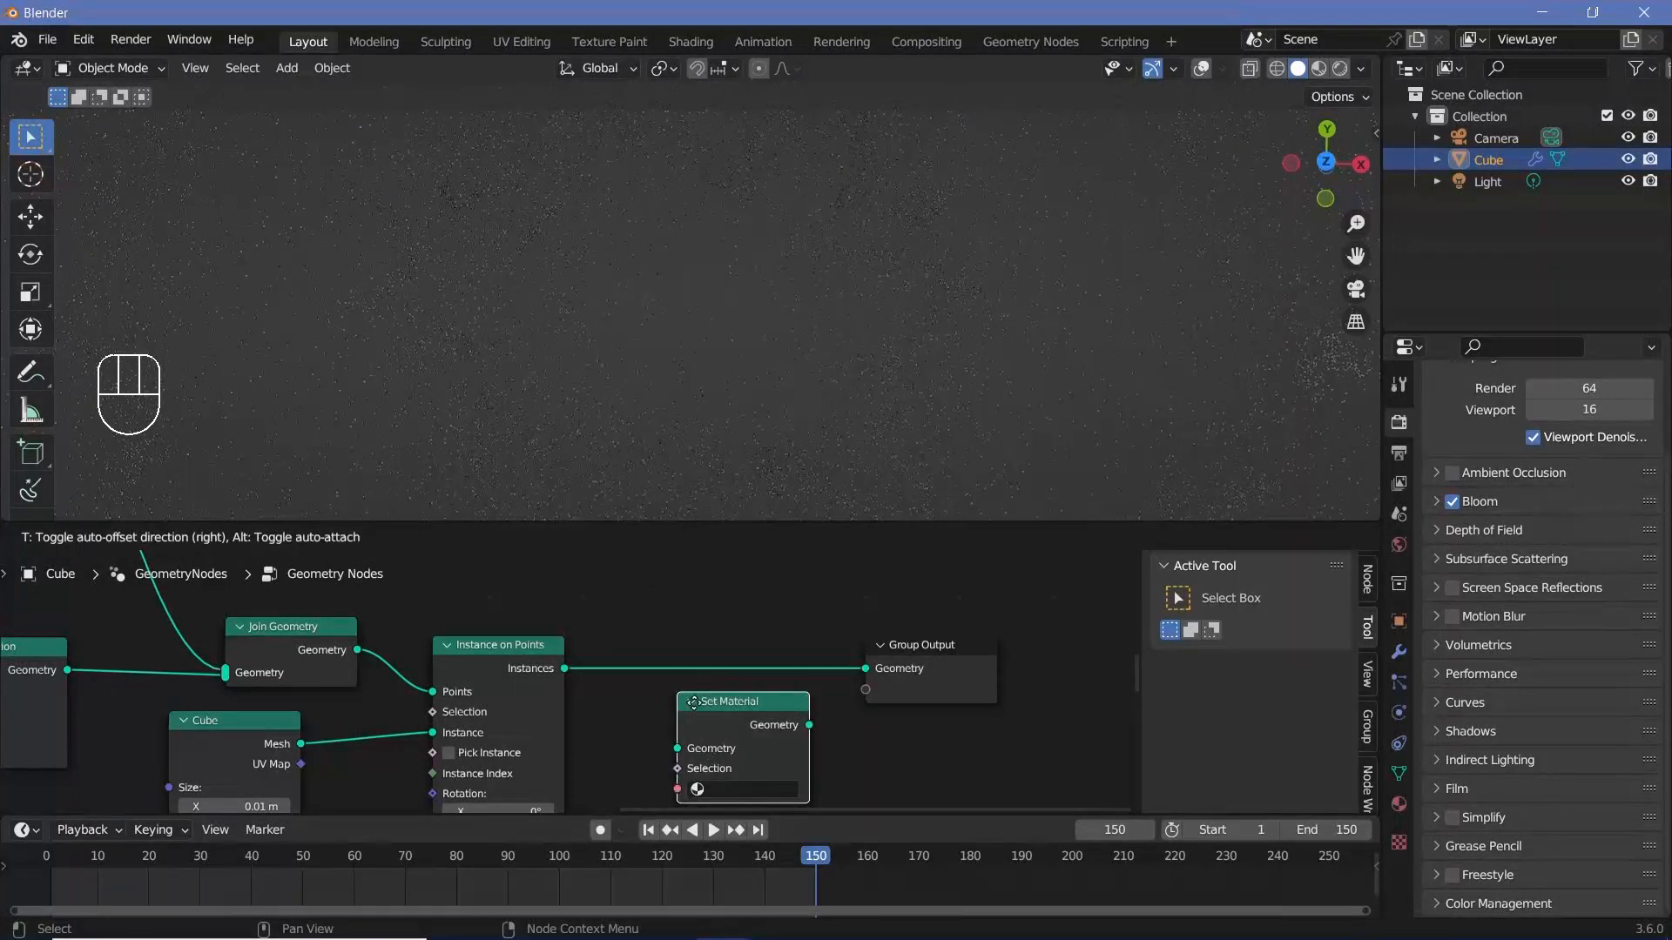
pyautogui.click(721, 749)
pyautogui.click(721, 751)
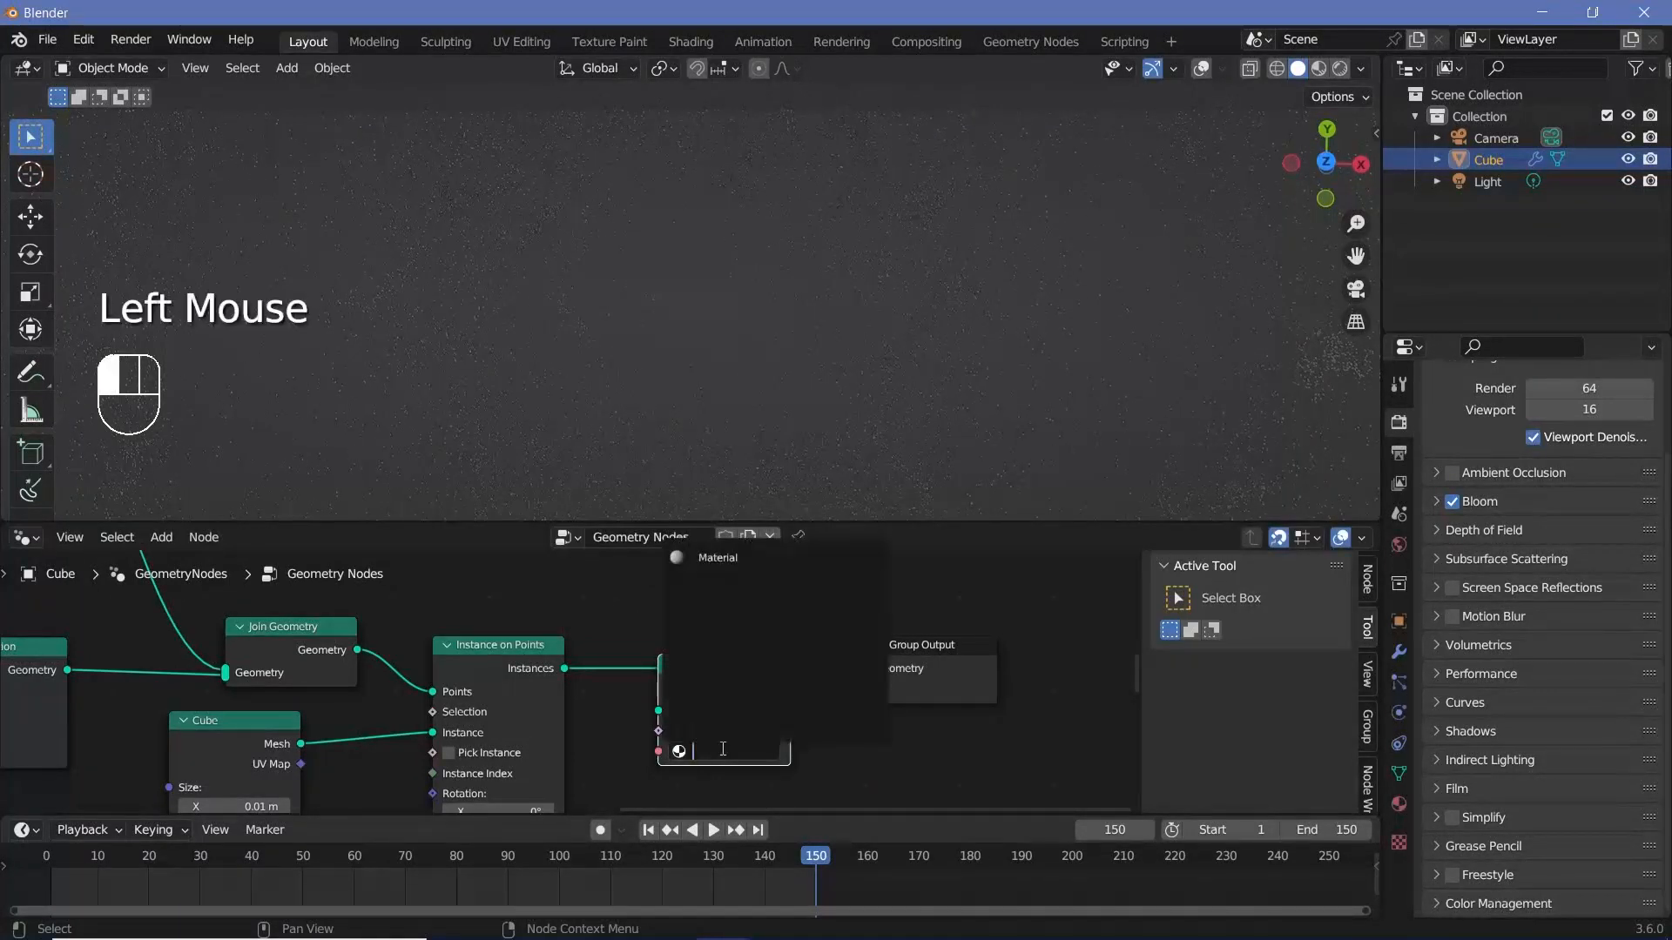
pyautogui.click(722, 557)
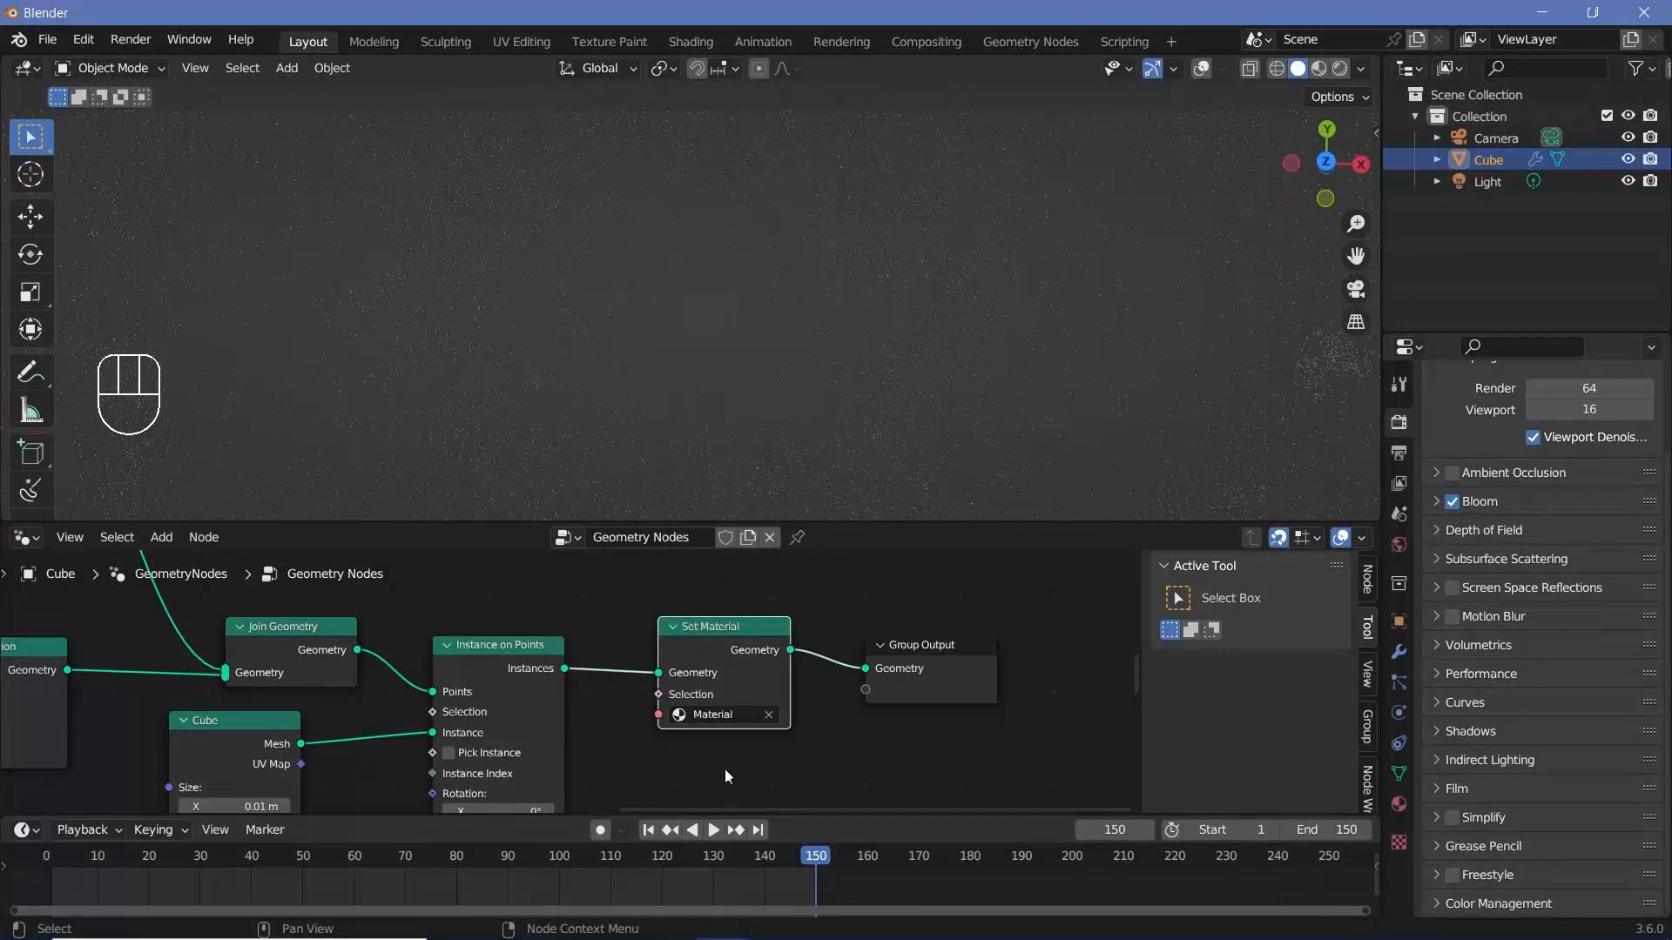
# Step: Switch the node editor to the Shader Editor and delete the Principled BSDF node from Material
pyautogui.click(23, 538)
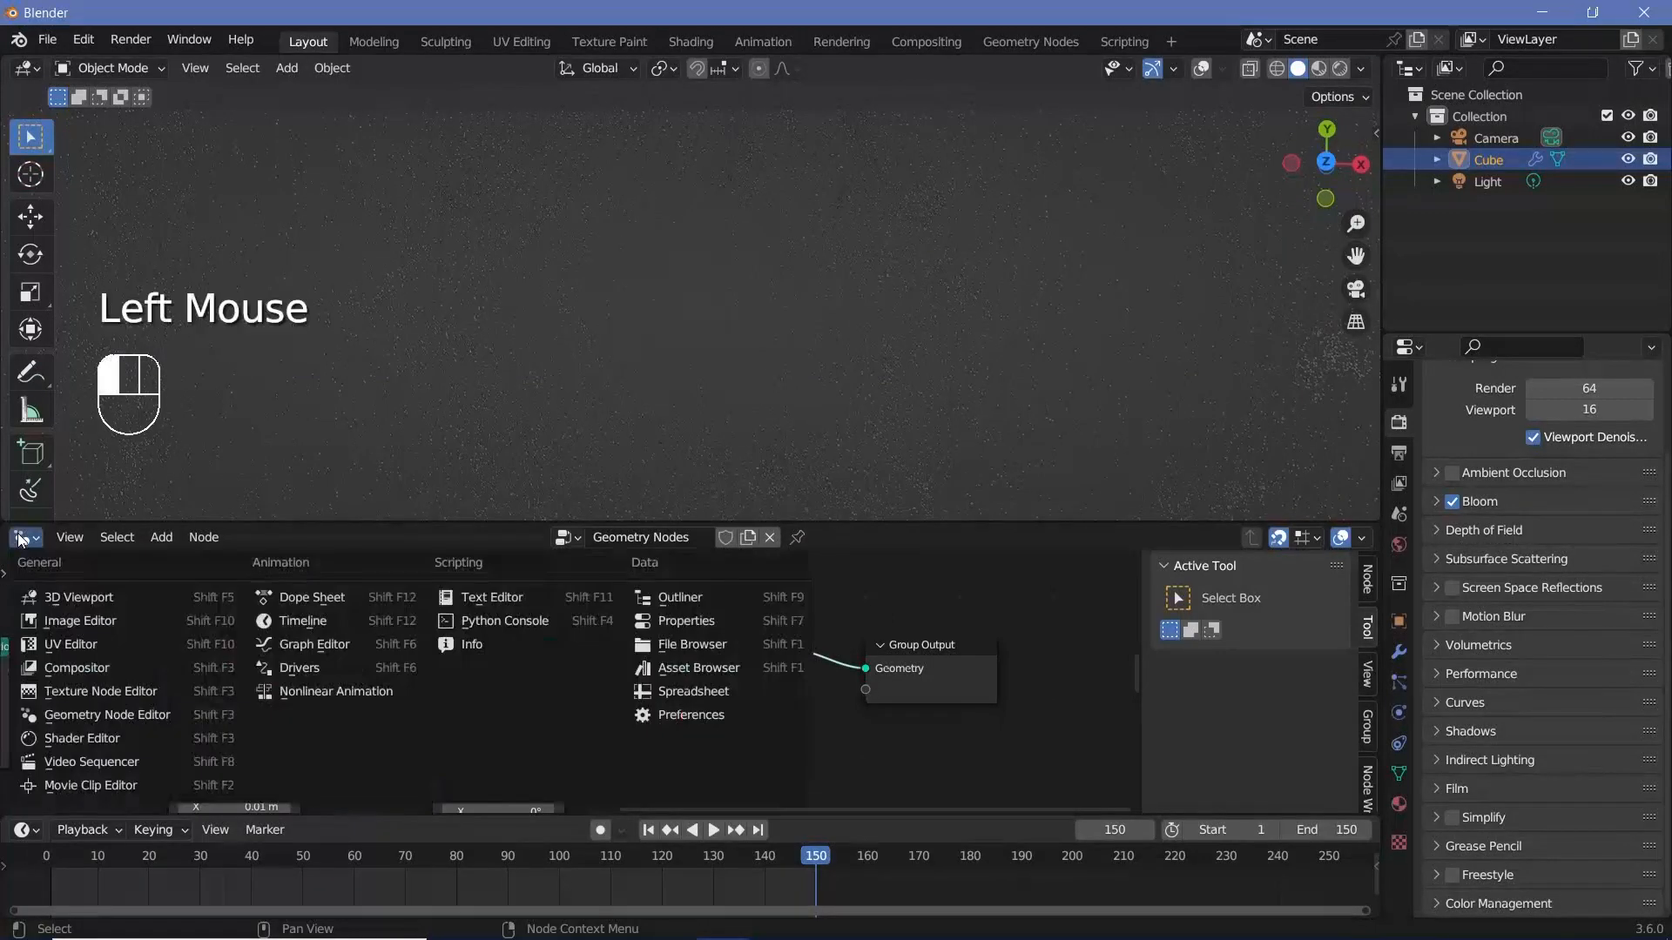
pyautogui.click(71, 738)
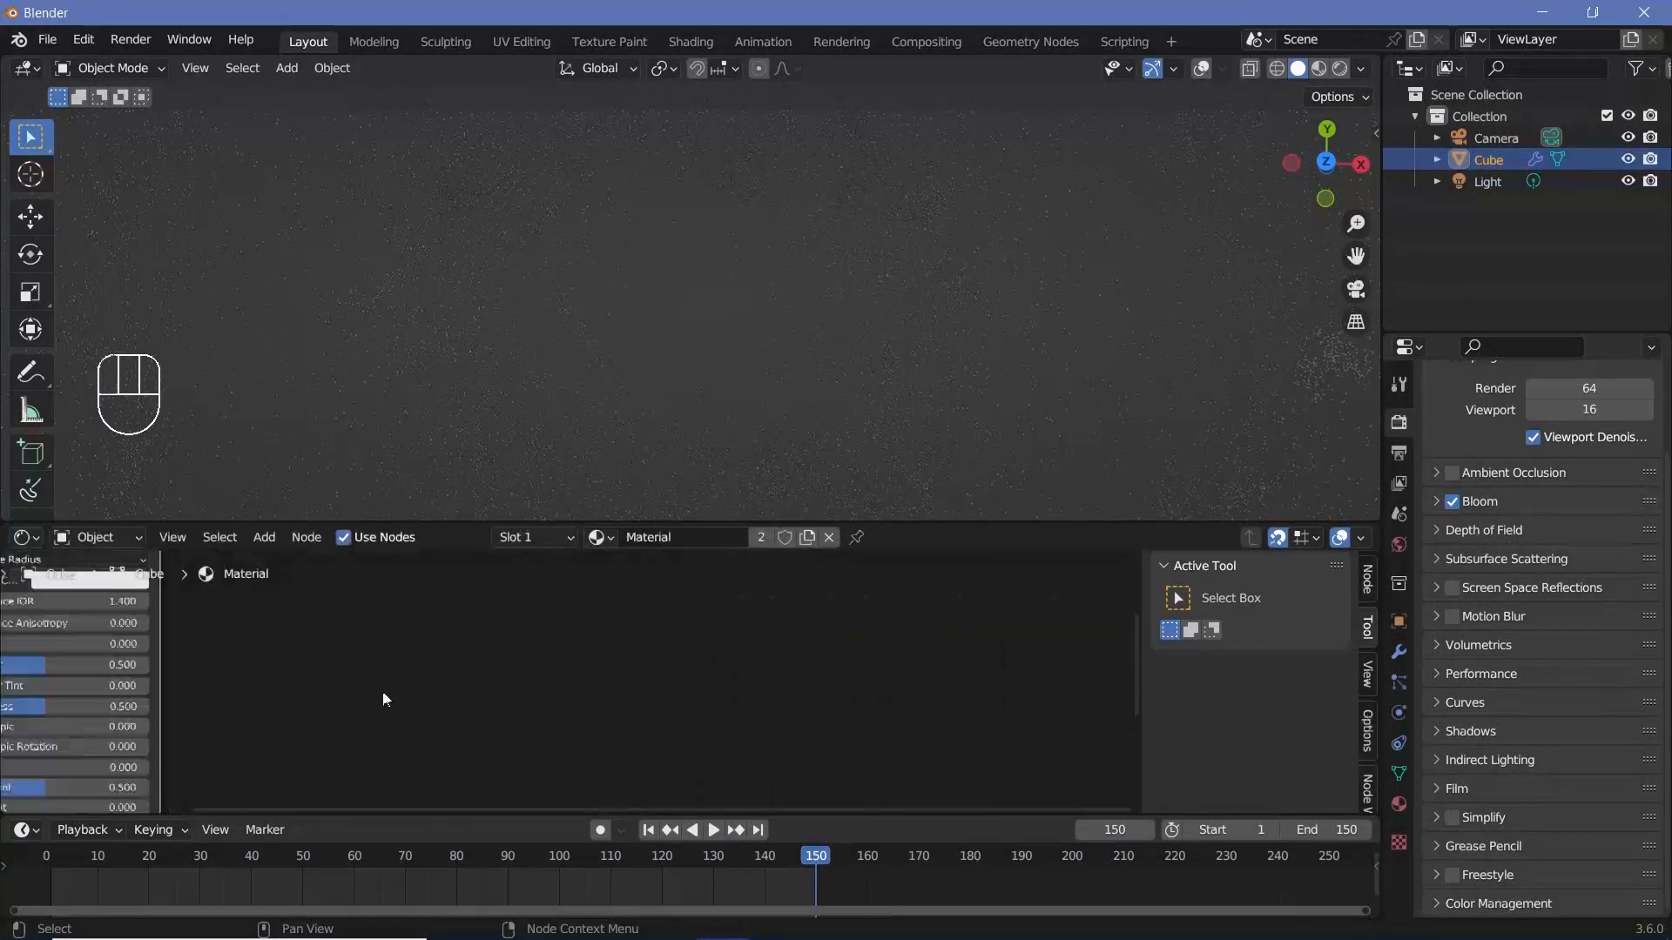
pyautogui.scroll(-4, 383, 698)
pyautogui.scroll(4, 380, 677)
pyautogui.moveTo(383, 698); pyautogui.dragTo(457, 653, button='middle')
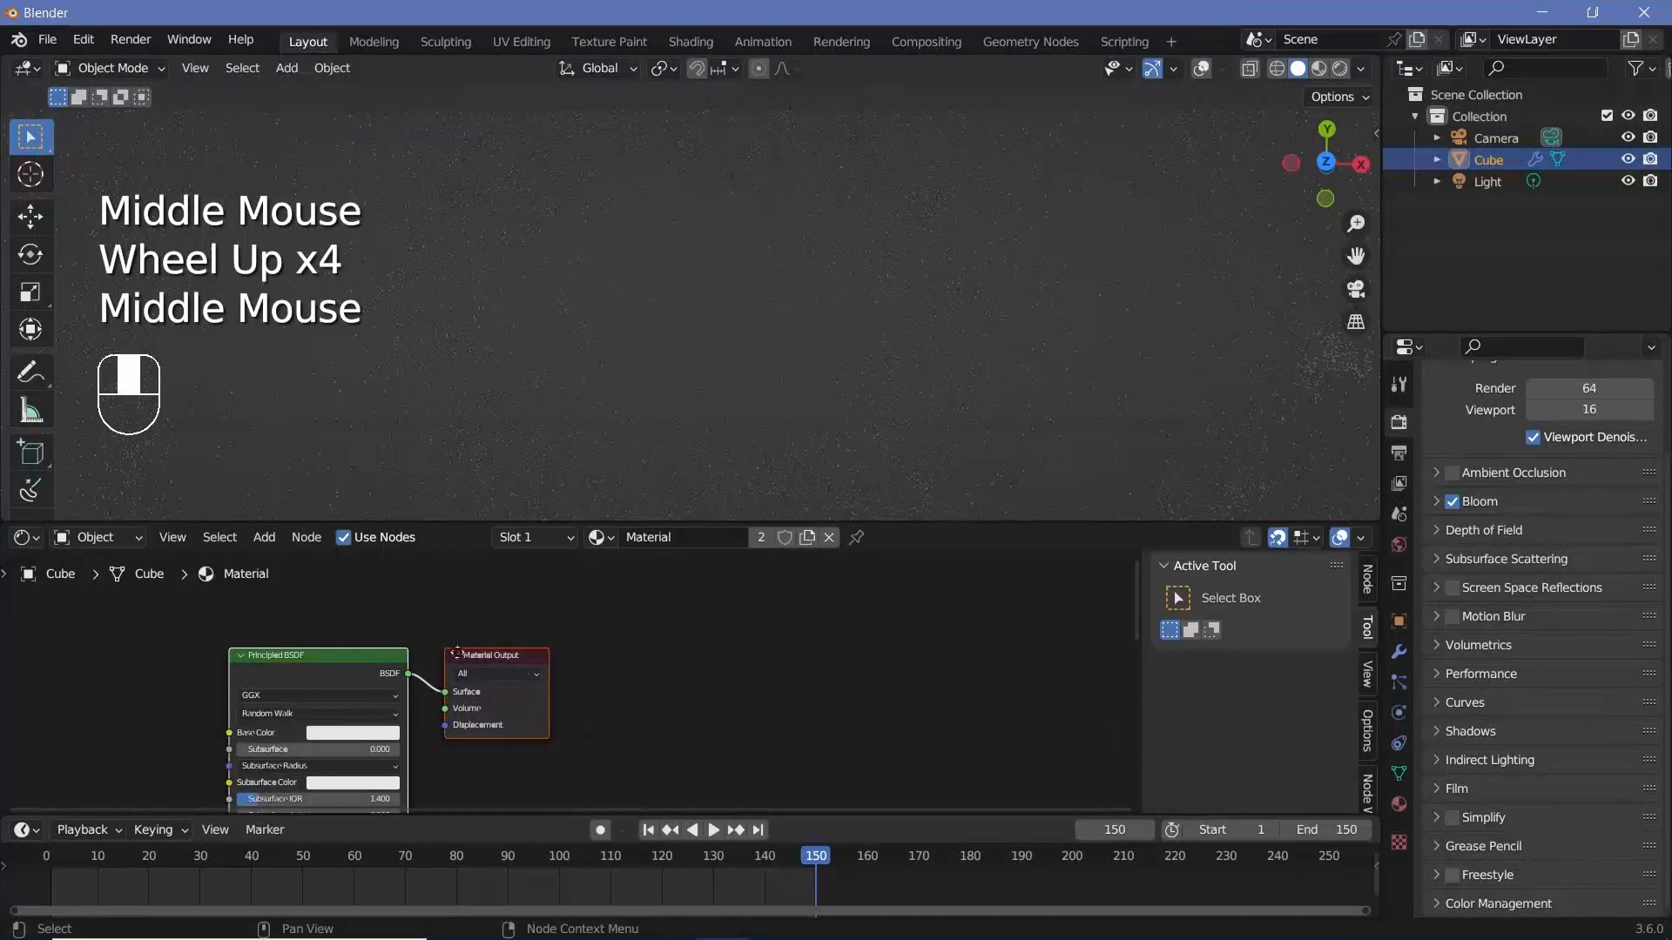
pyautogui.click(443, 662)
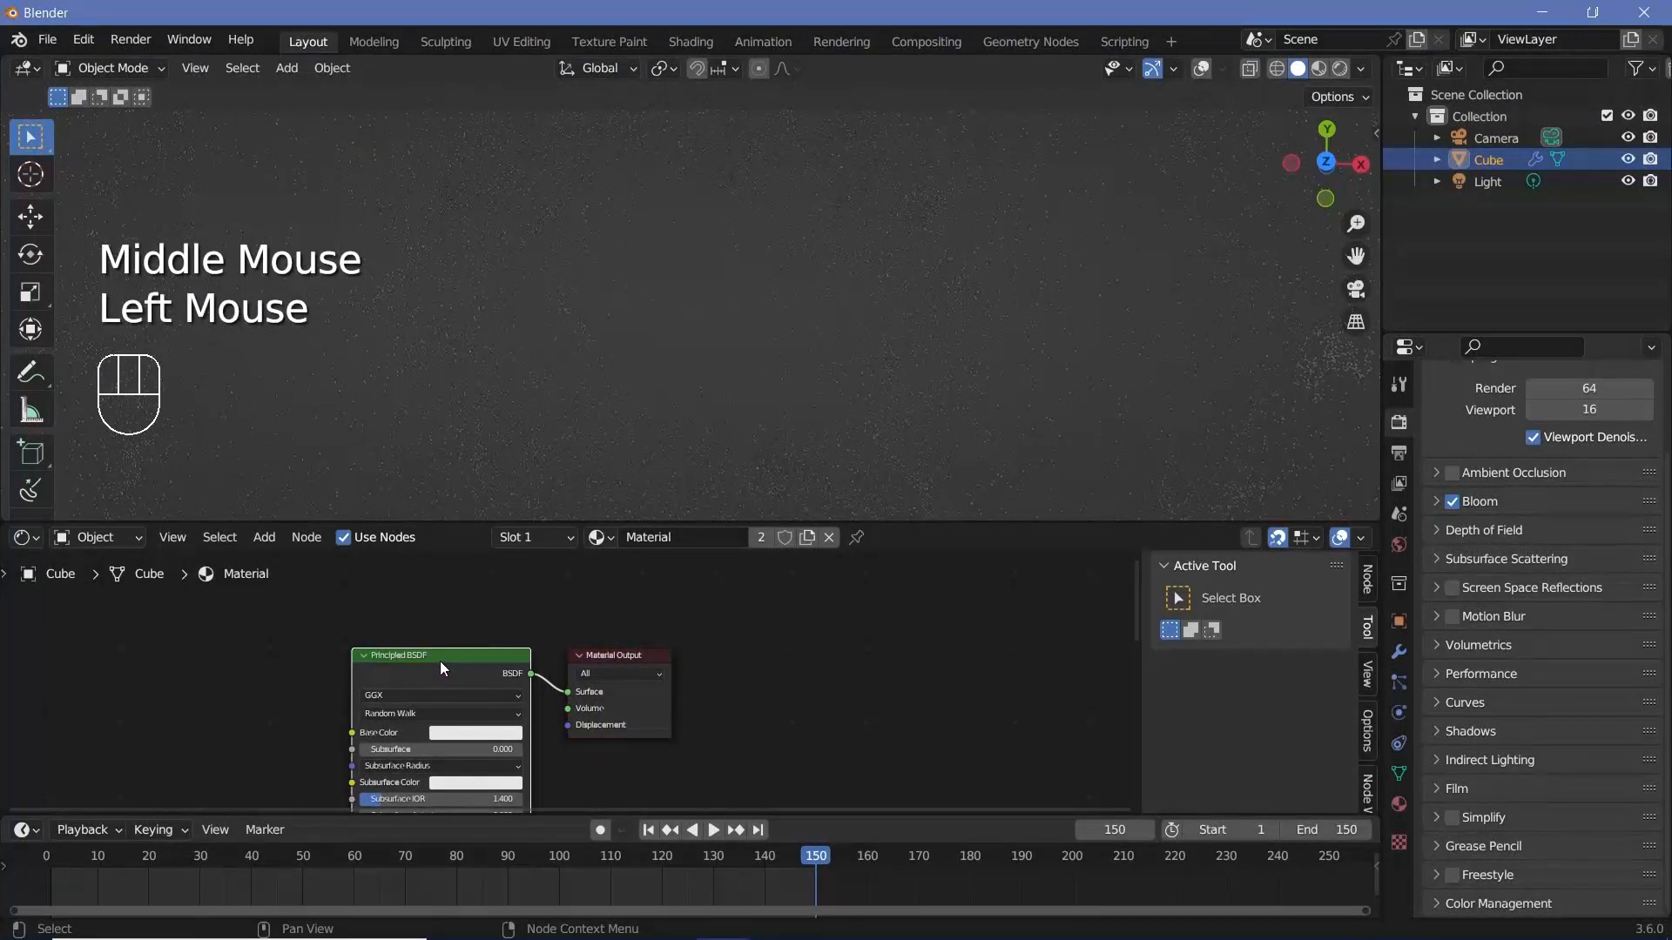
pyautogui.press('x')
# Step: Add an Emission node to Material and connect its Emission output to the Surface input of Material Output
pyautogui.hotkey('shift', 'a')
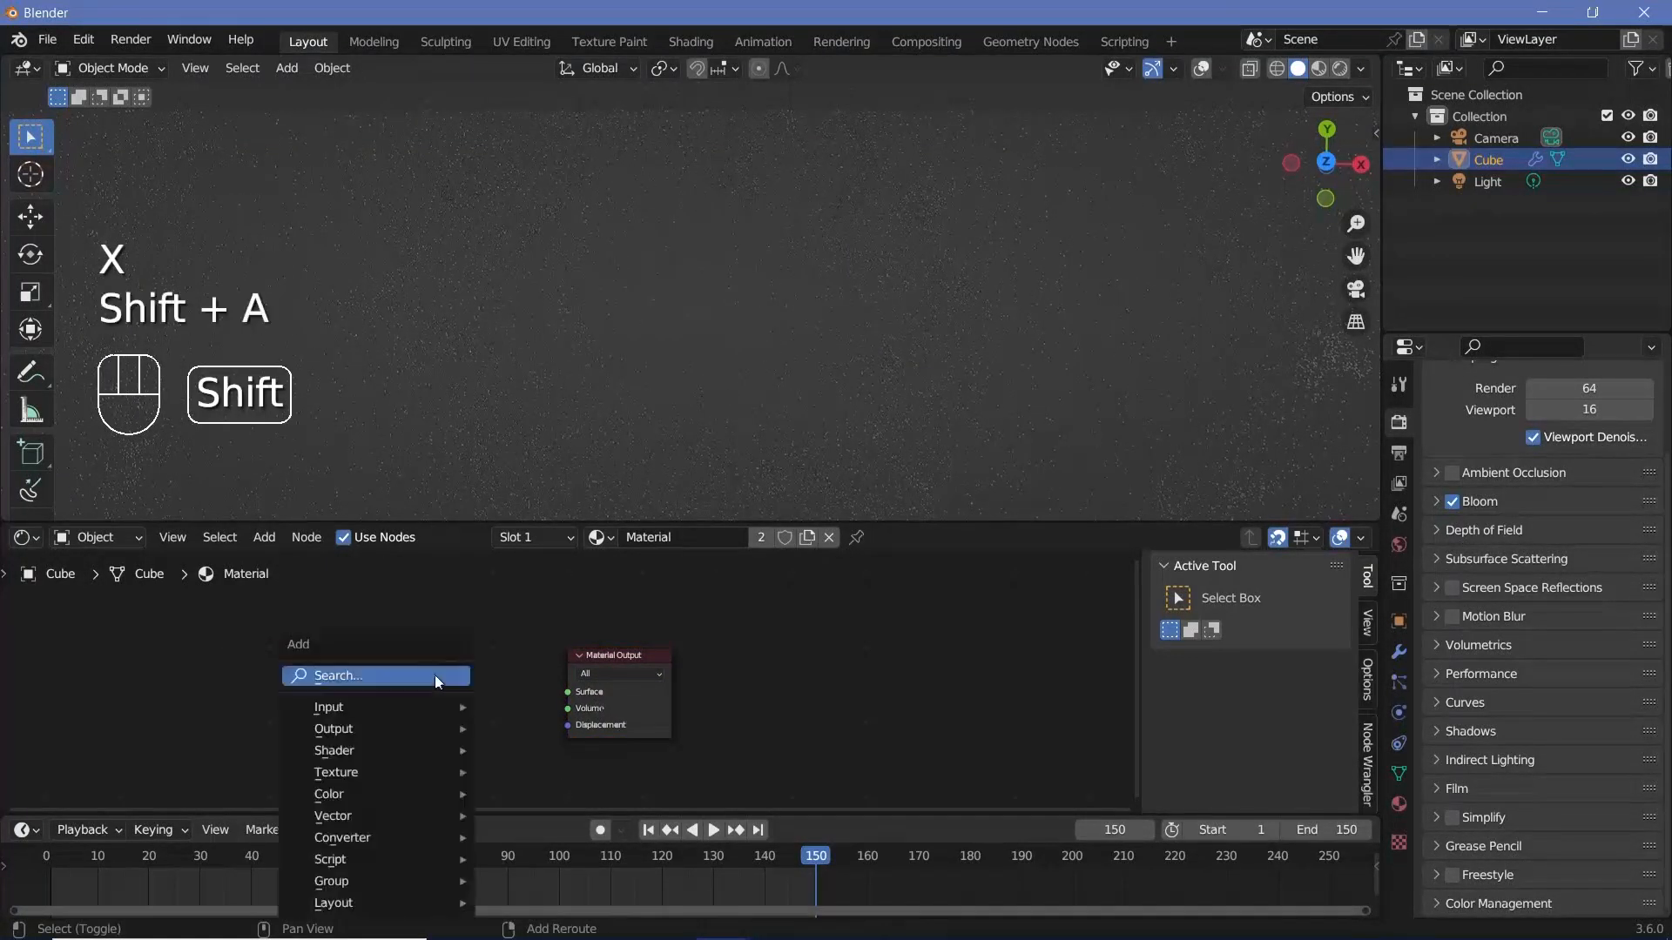
pyautogui.click(398, 678)
pyautogui.write('em')
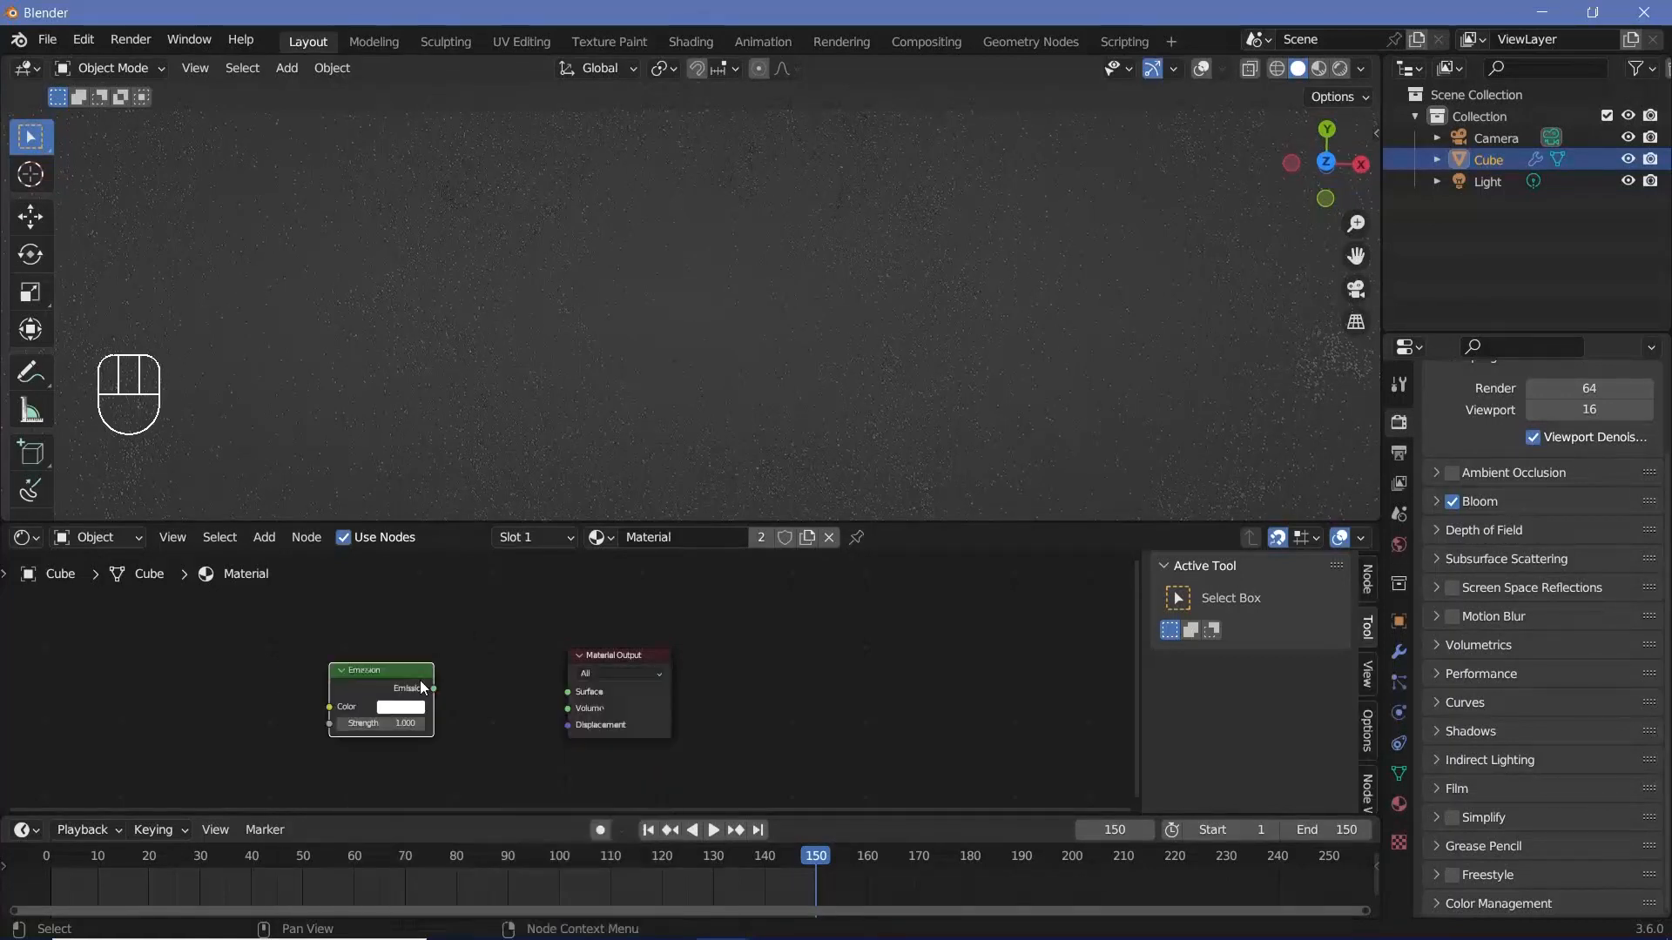
pyautogui.moveTo(433, 688); pyautogui.dragTo(568, 692)
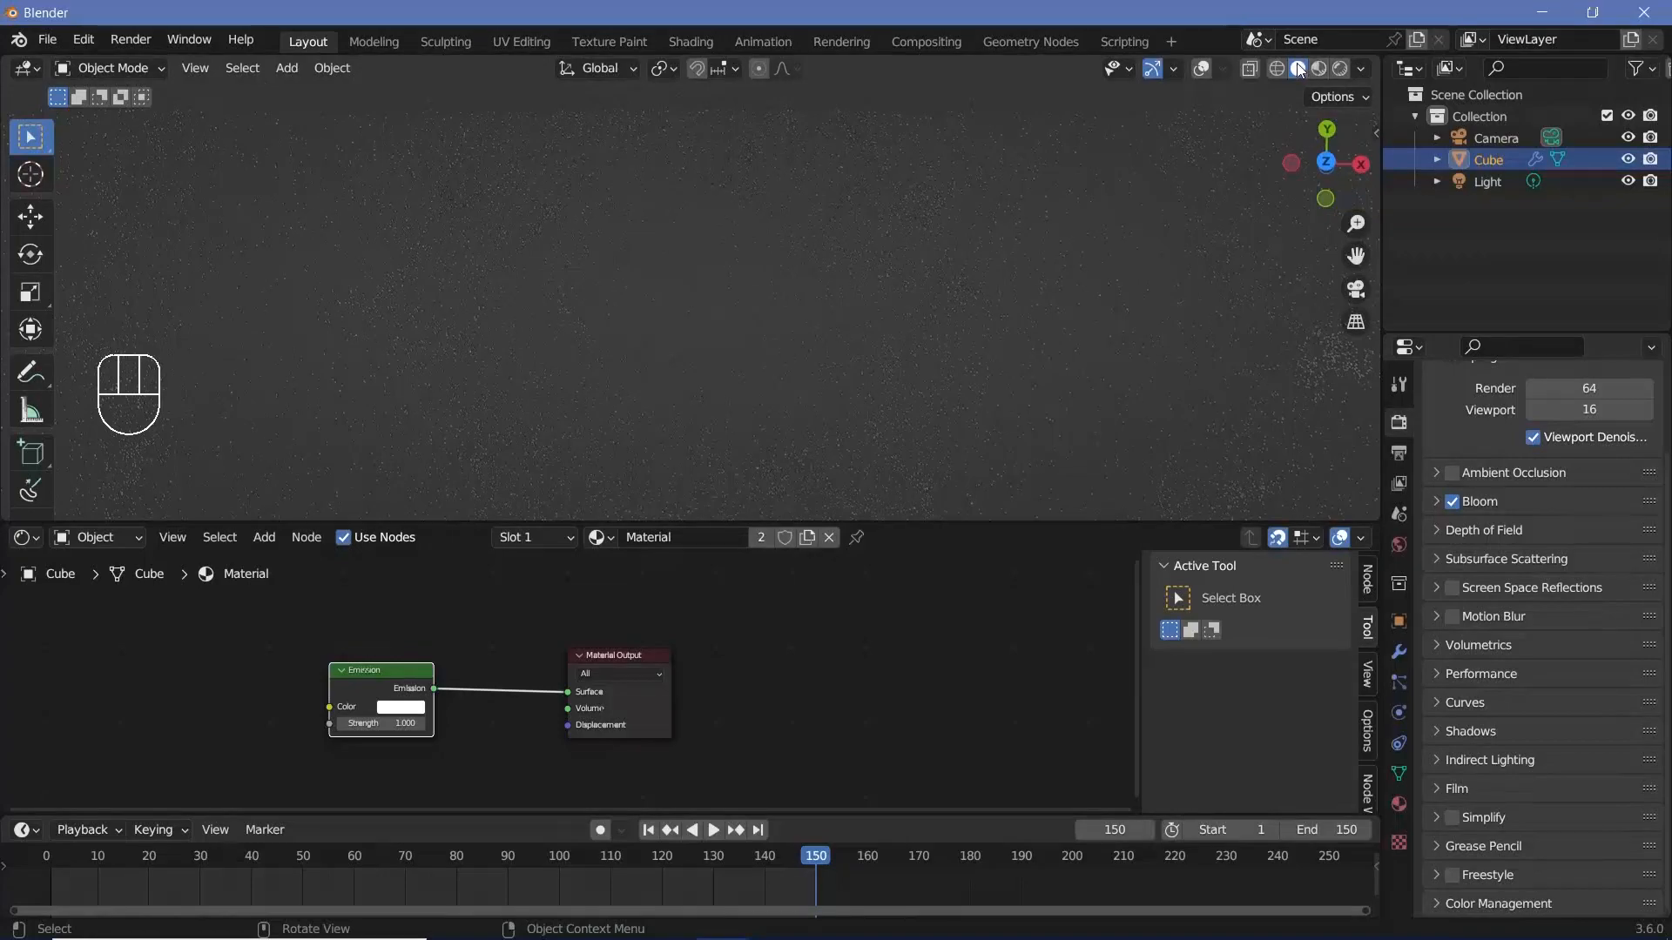
# Step: Display the enlarged 3D viewport in Rendered shading and set the Emission node's Strength to 10
pyautogui.click(1340, 69)
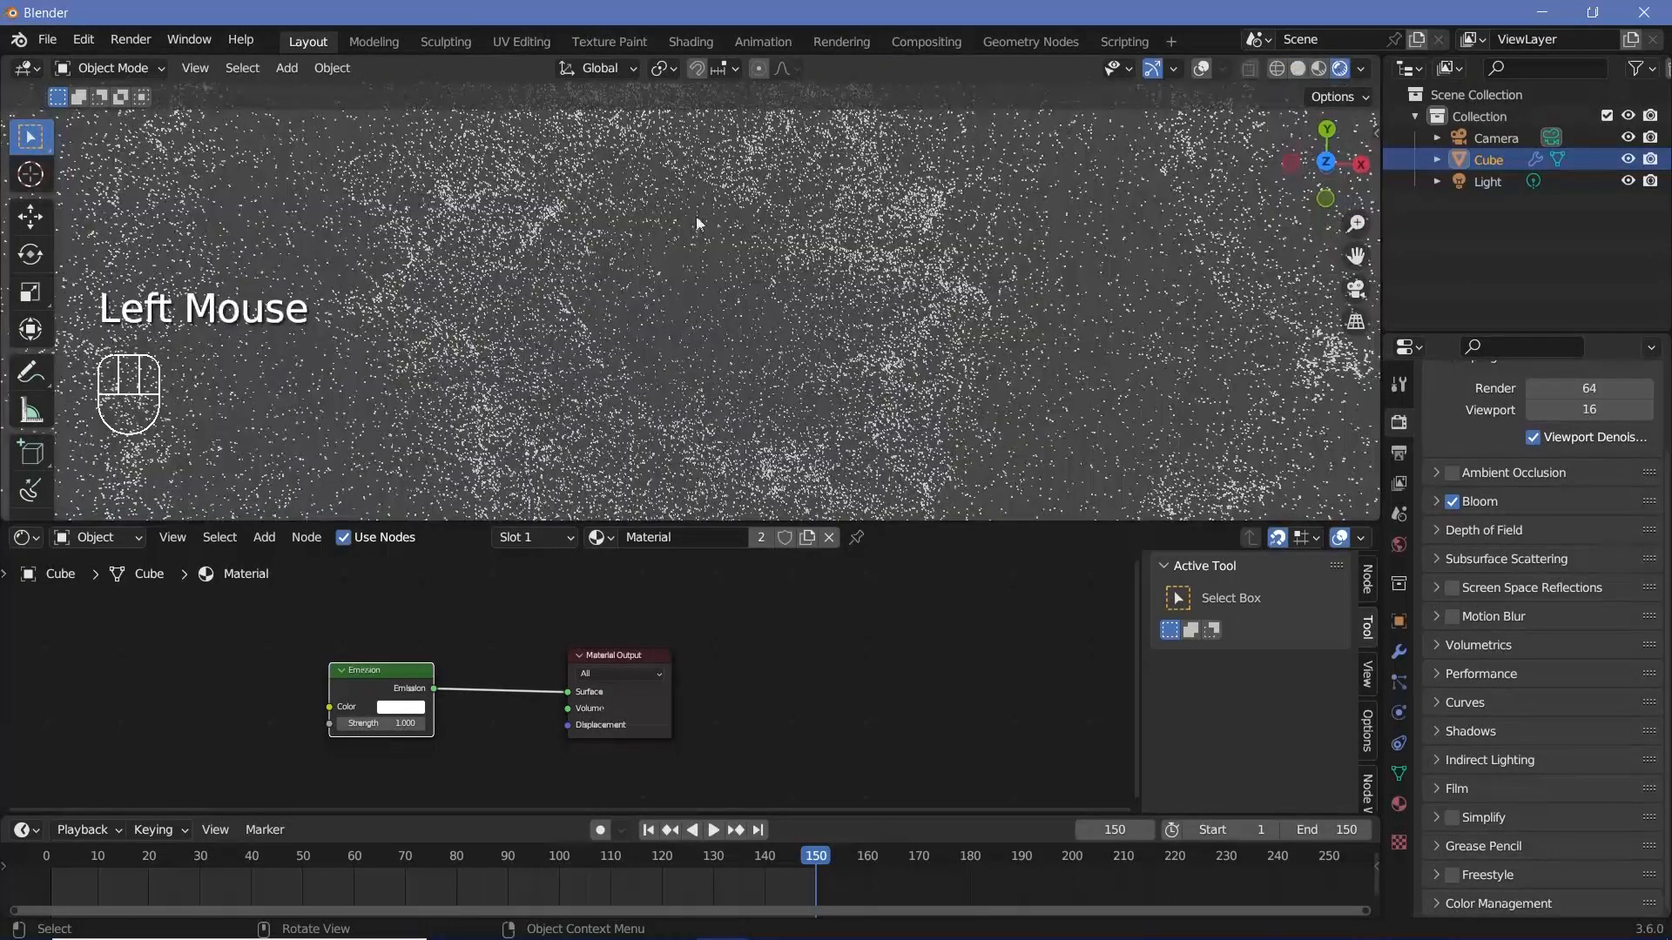
pyautogui.moveTo(601, 523); pyautogui.dragTo(606, 607)
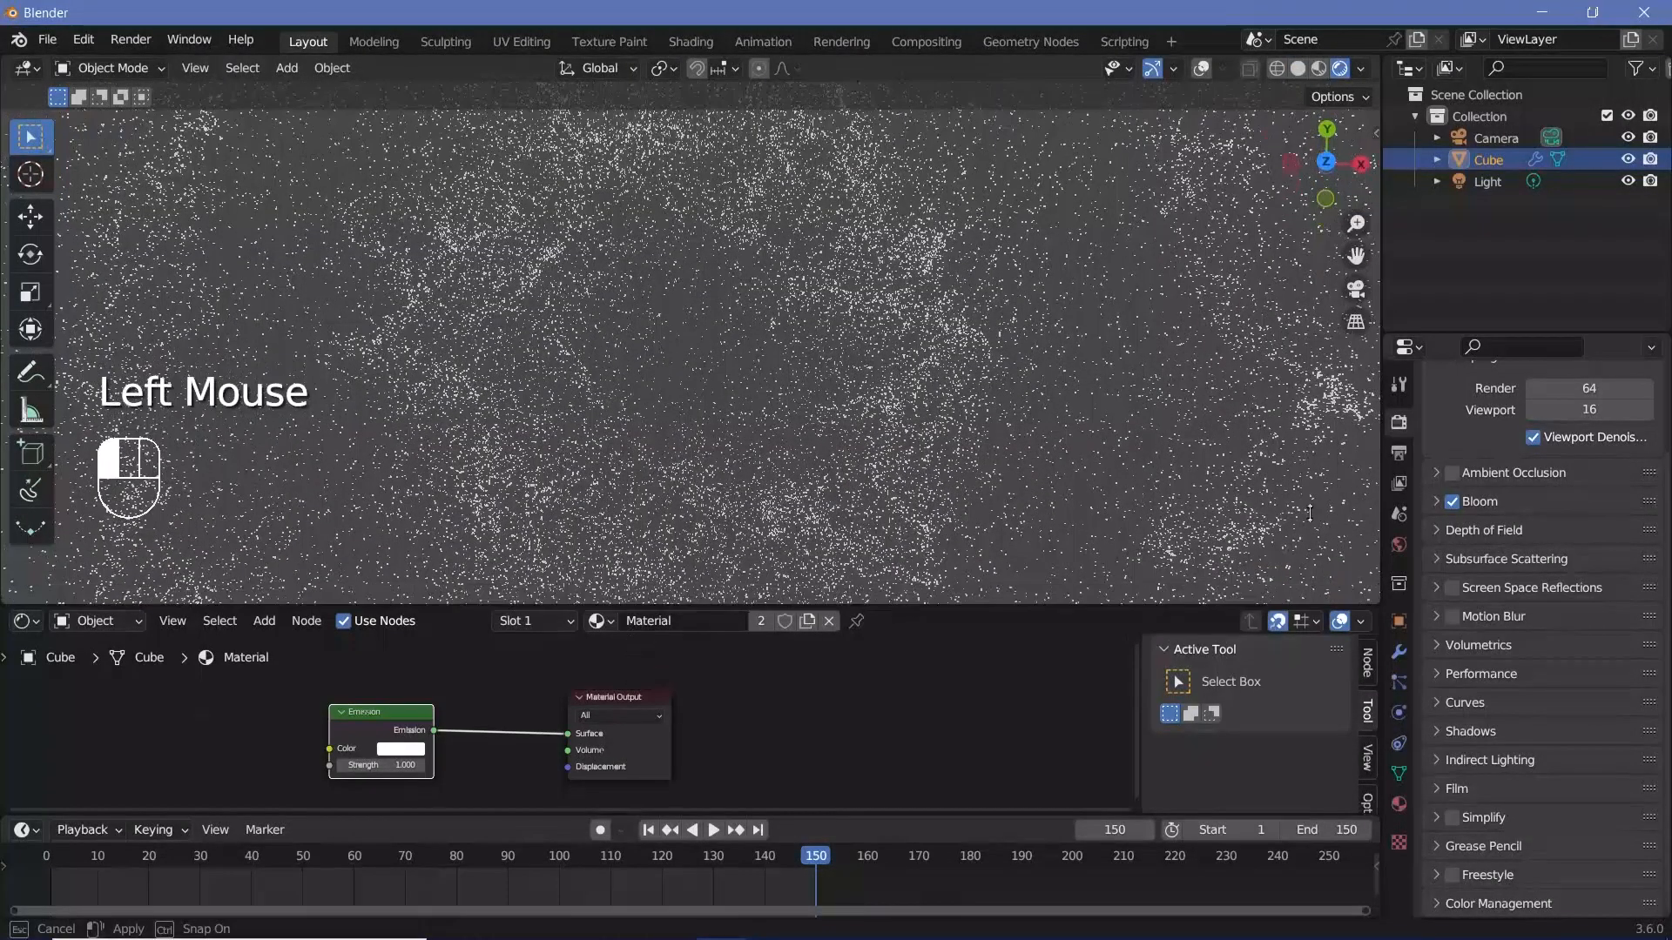
pyautogui.doubleClick(382, 765)
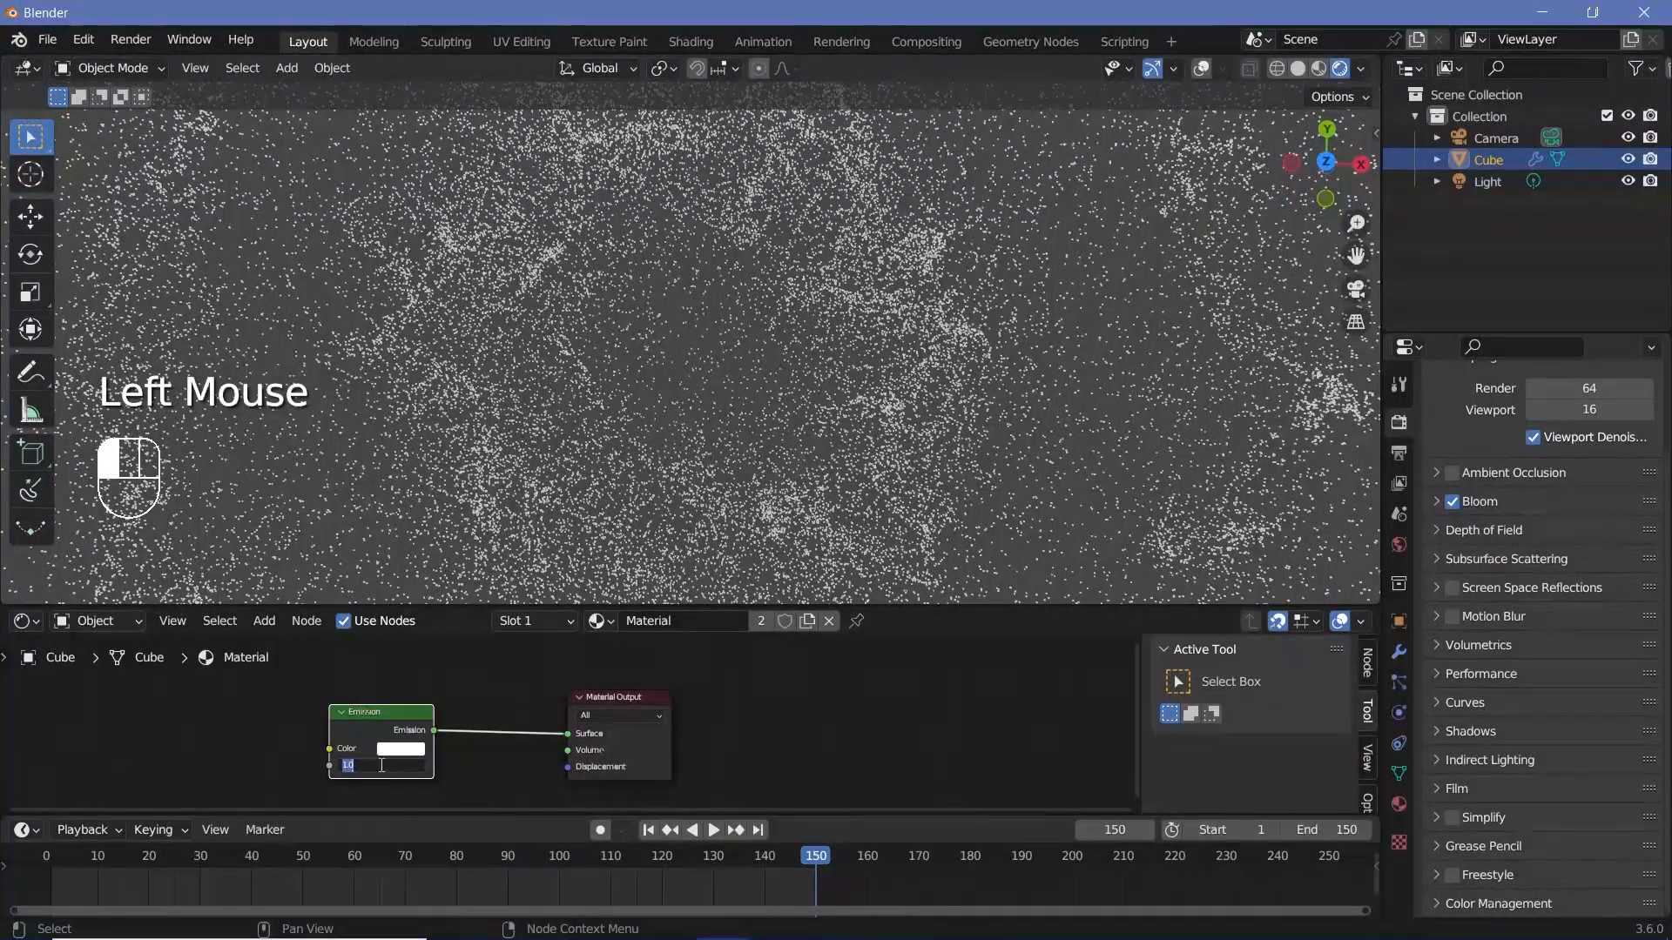
pyautogui.write('1')
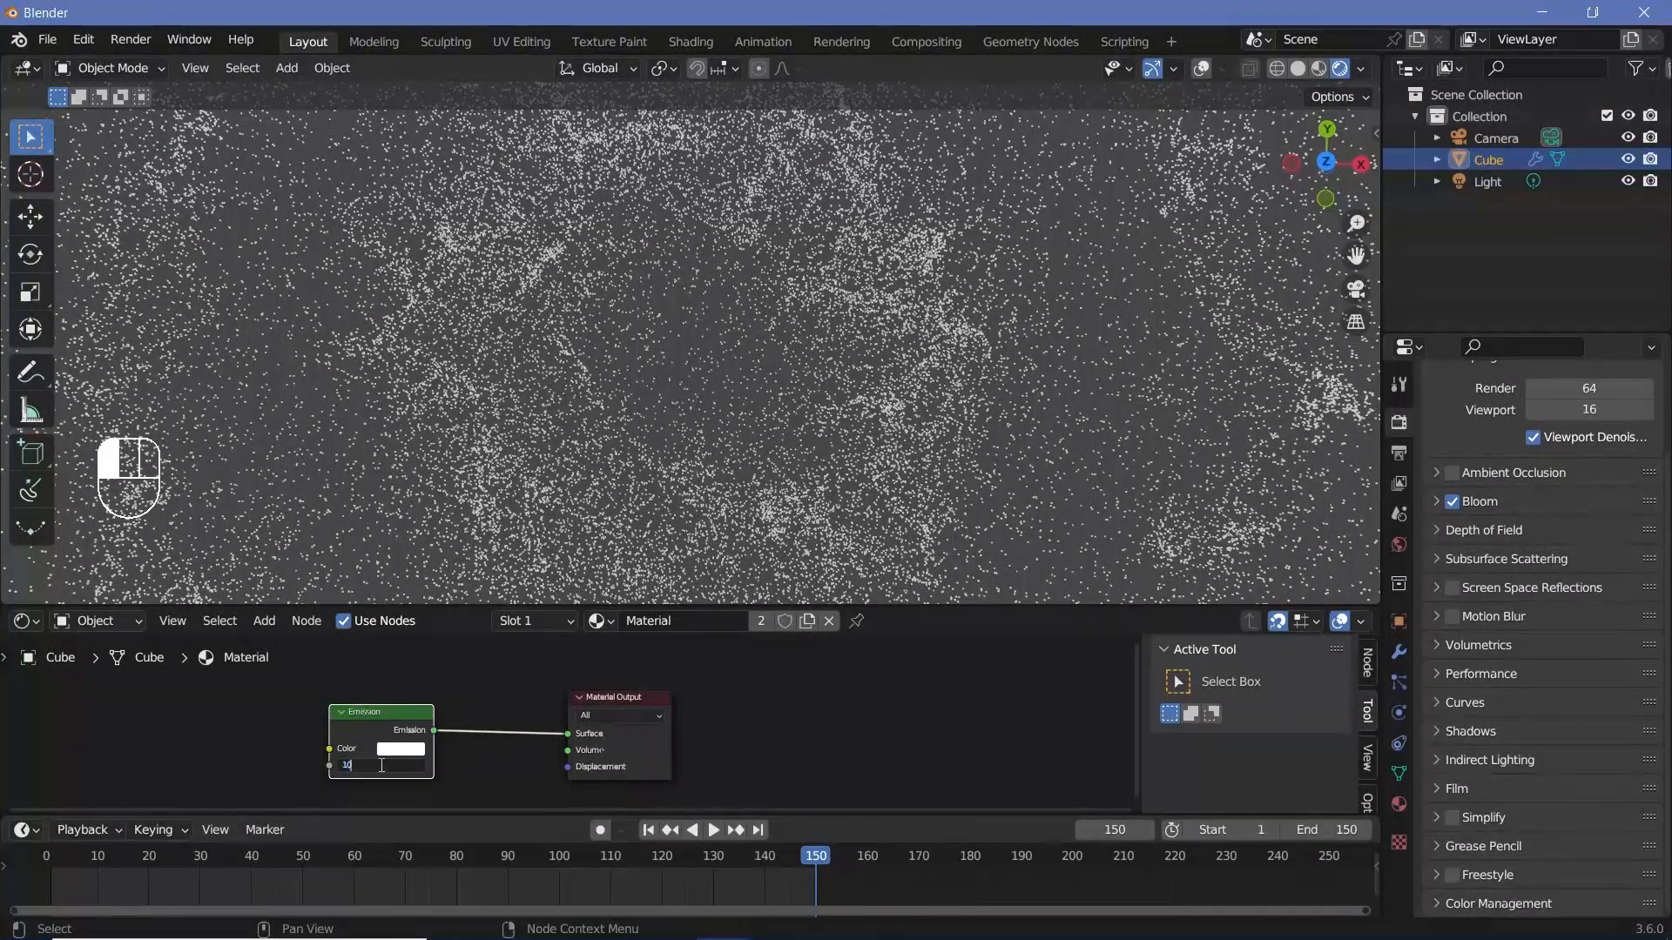
pyautogui.press('Return')
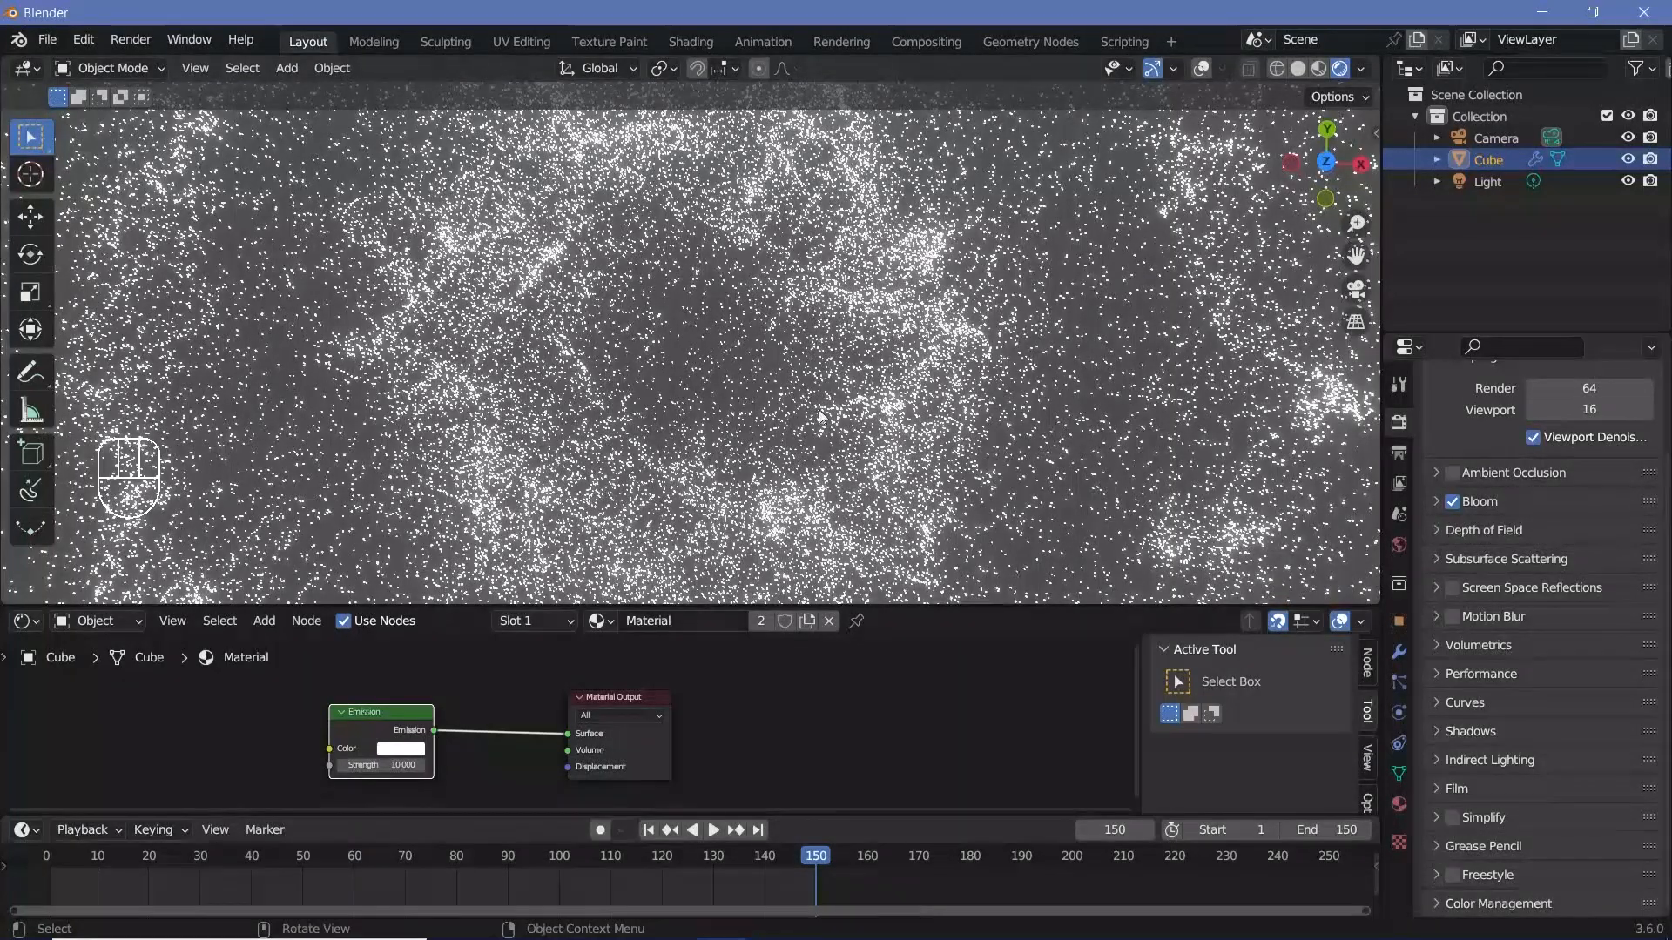
# Step: Change the Emission node's Color from white to a warm orange
pyautogui.scroll(-1, 818, 409)
pyautogui.scroll(-2, 819, 409)
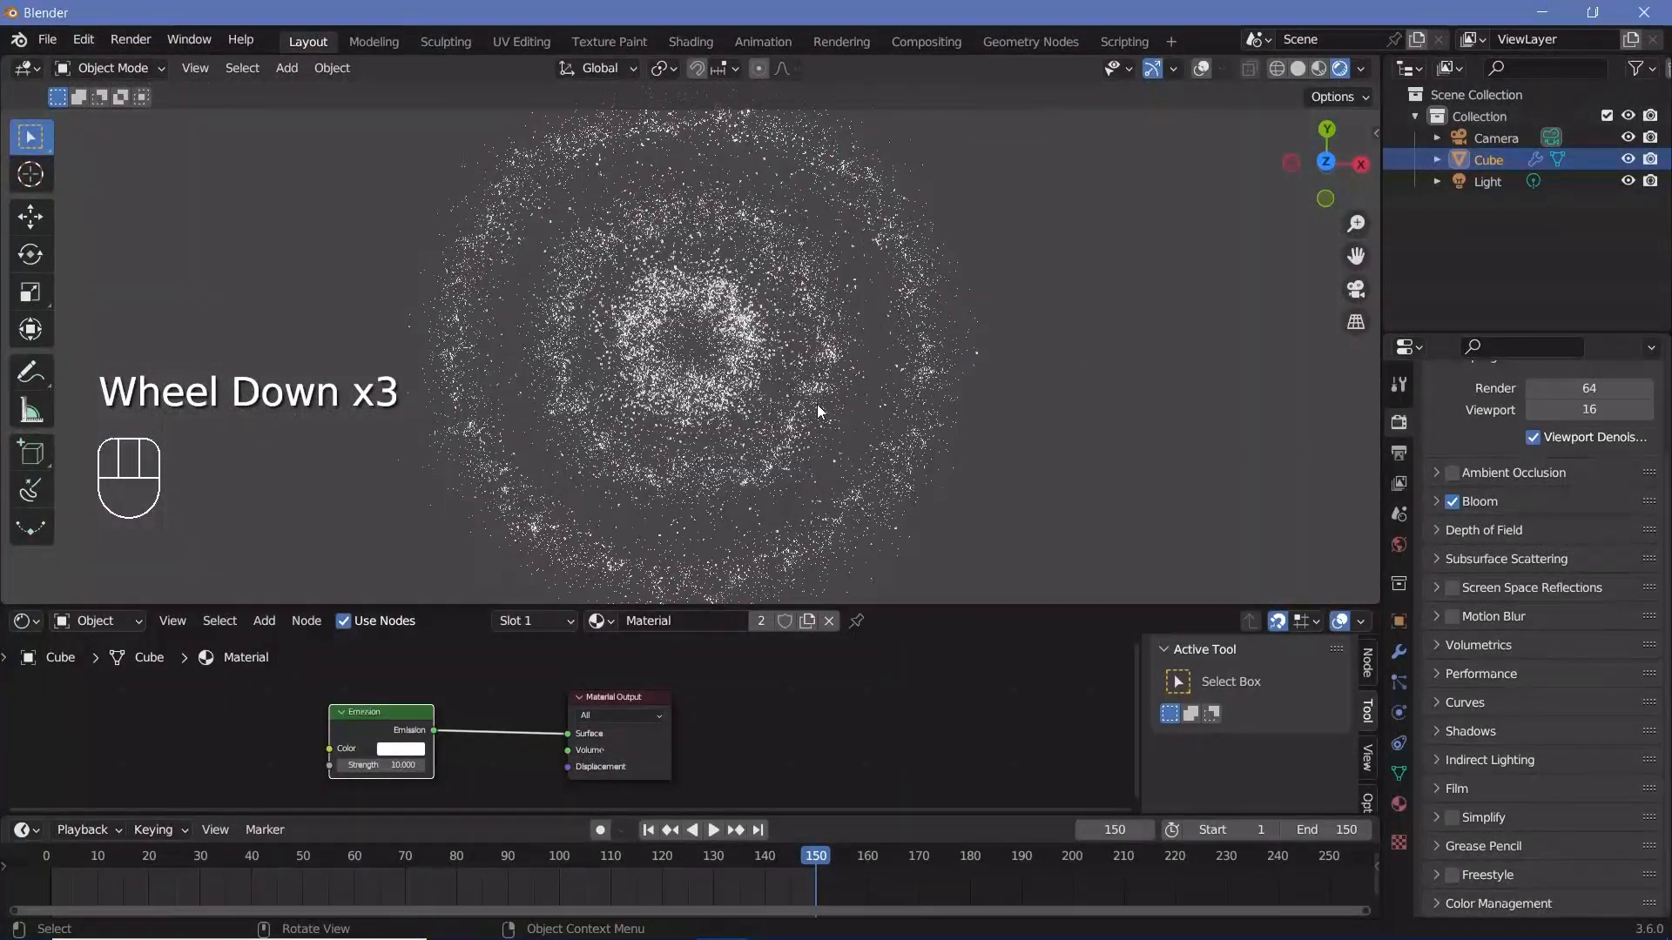
pyautogui.scroll(1, 818, 409)
pyautogui.click(406, 750)
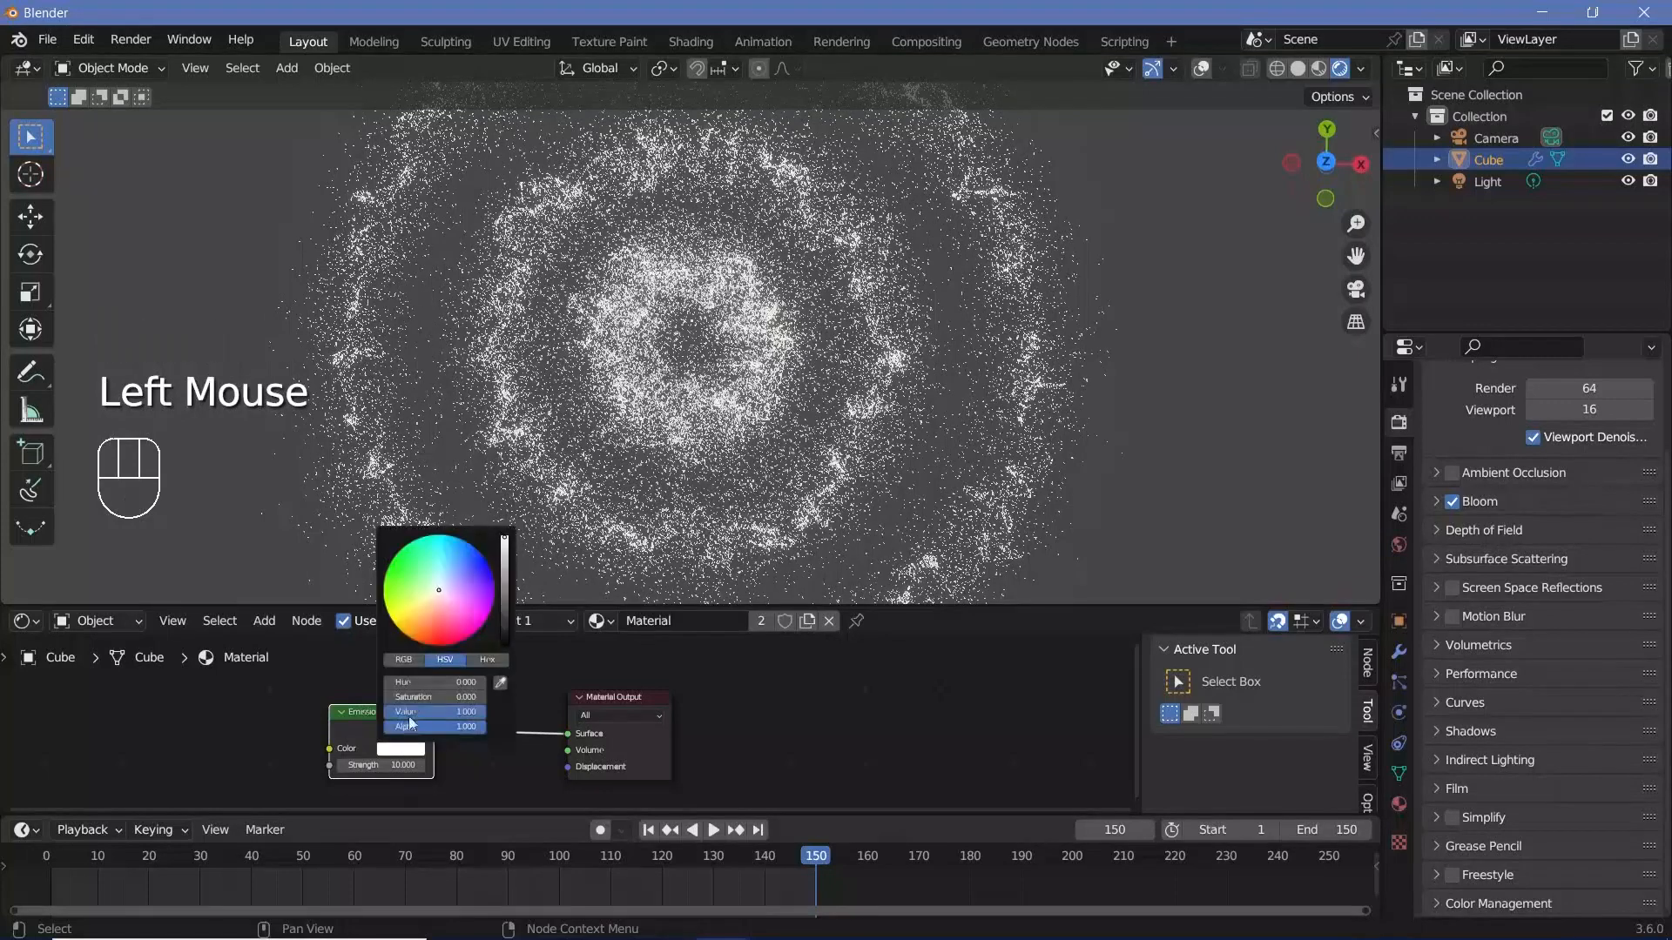
pyautogui.moveTo(439, 581)
pyautogui.keyDown('ctrl'); pyautogui.mouseDown()
pyautogui.moveTo(439, 567)
pyautogui.moveTo(418, 627)
pyautogui.mouseUp(); pyautogui.keyUp('ctrl')
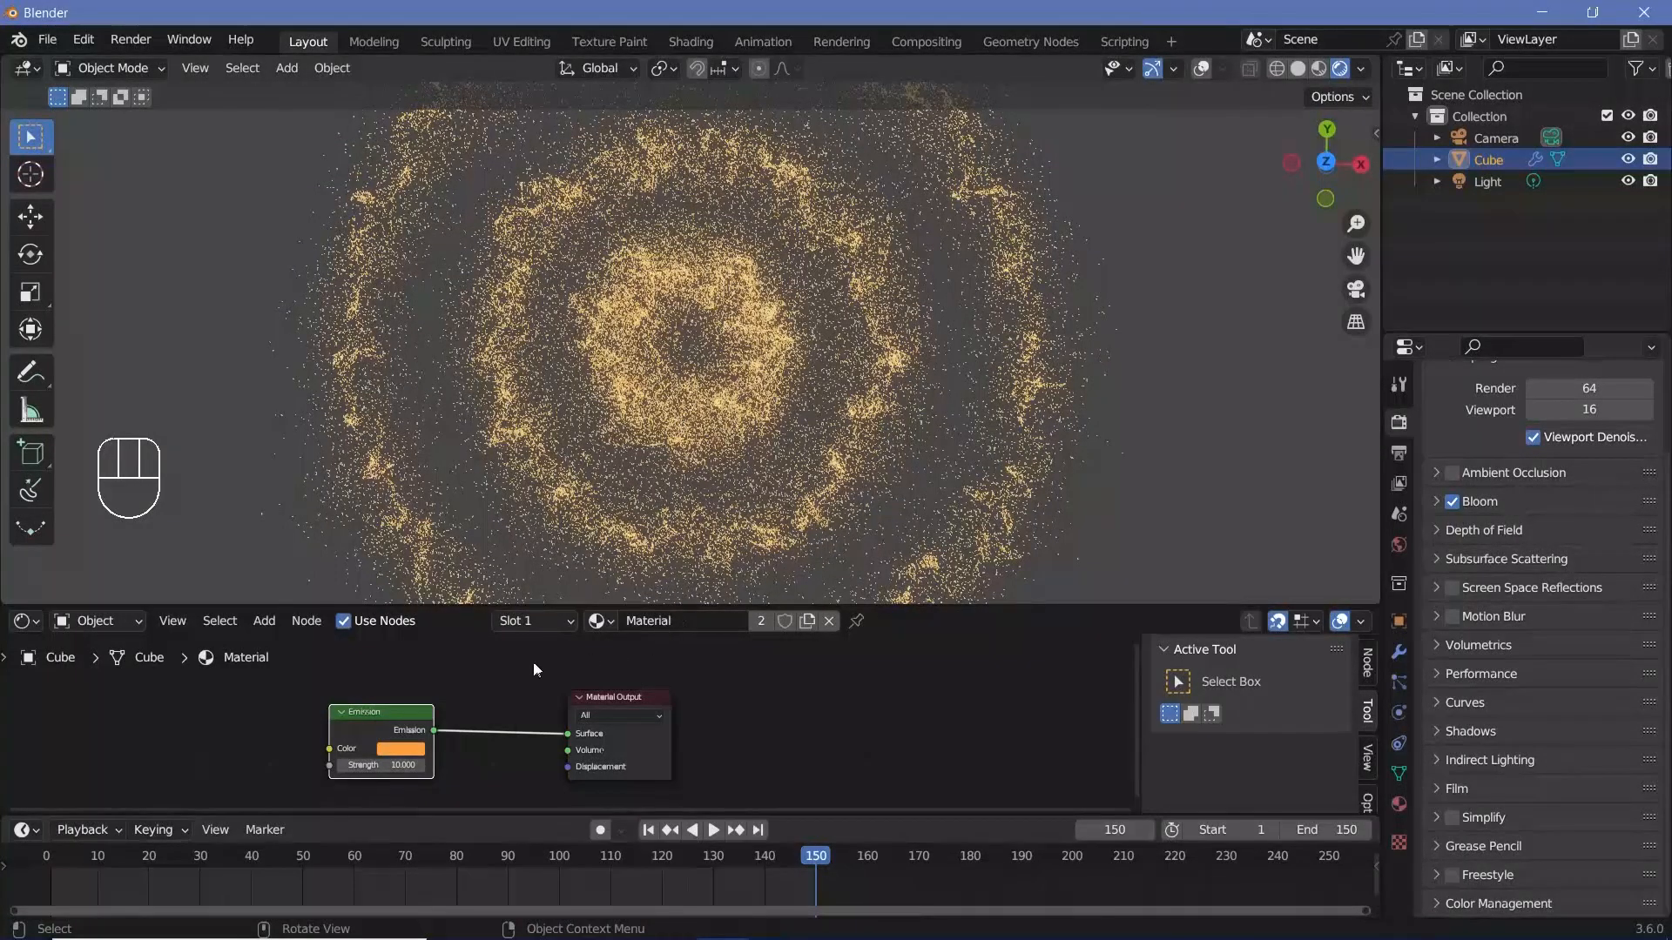
# Step: Switch the Shader Editor to the World shader and add a Noise Texture node well before the Background node
pyautogui.click(110, 620)
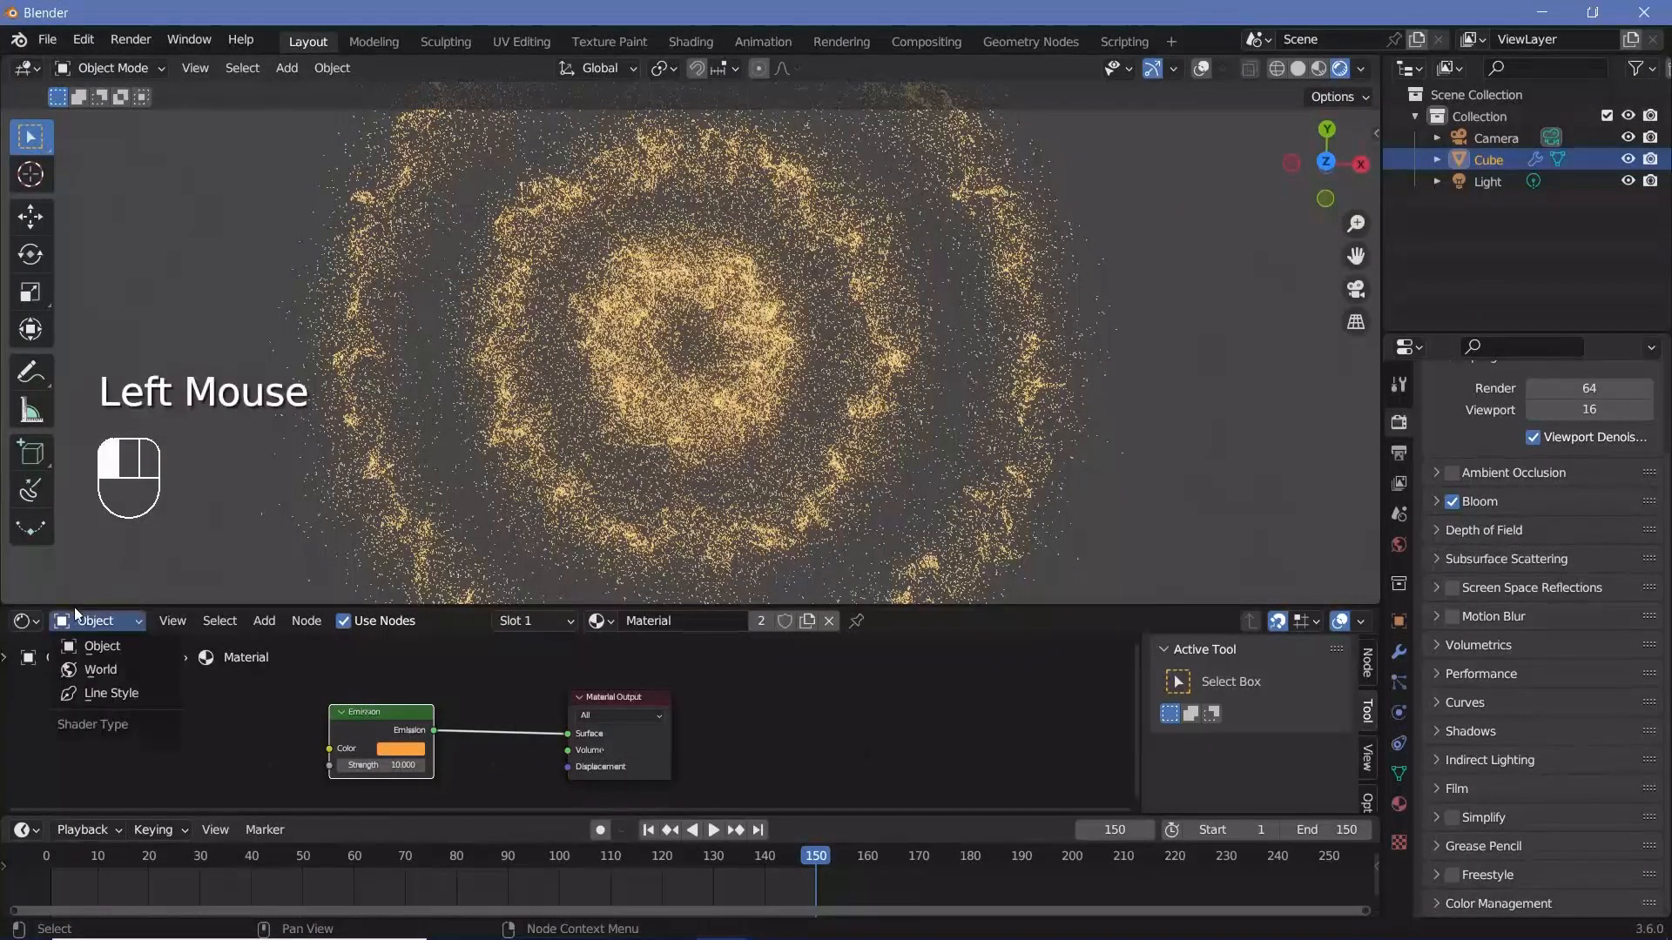
pyautogui.click(102, 668)
pyautogui.scroll(2, 574, 722)
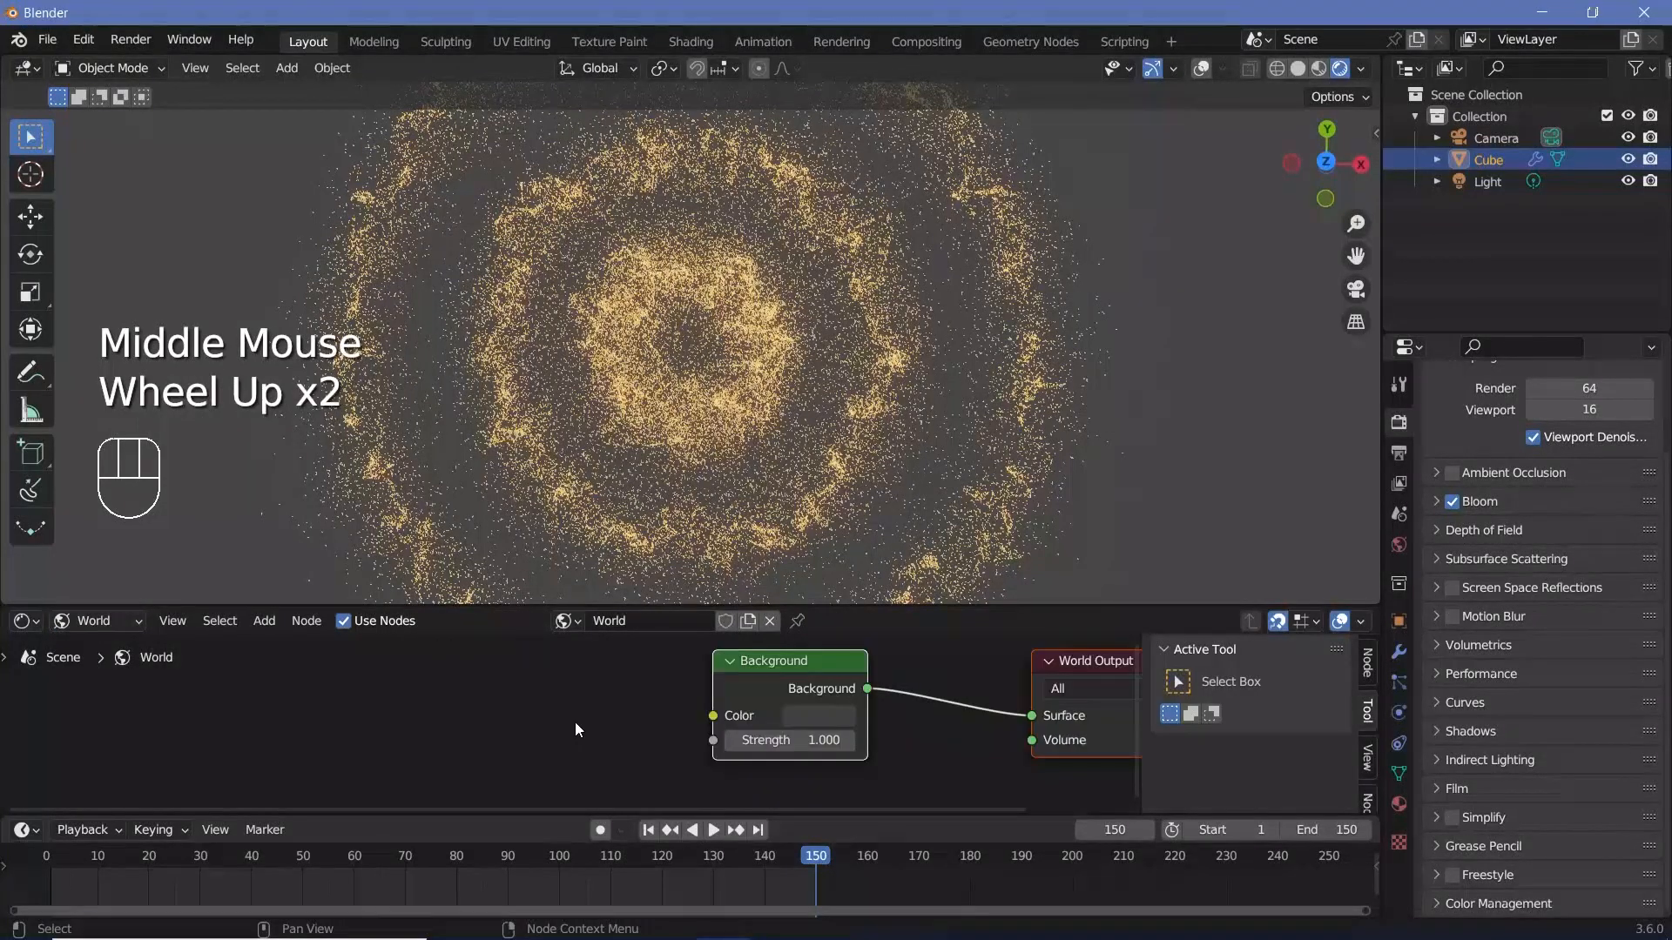
pyautogui.hotkey('shift', 'a')
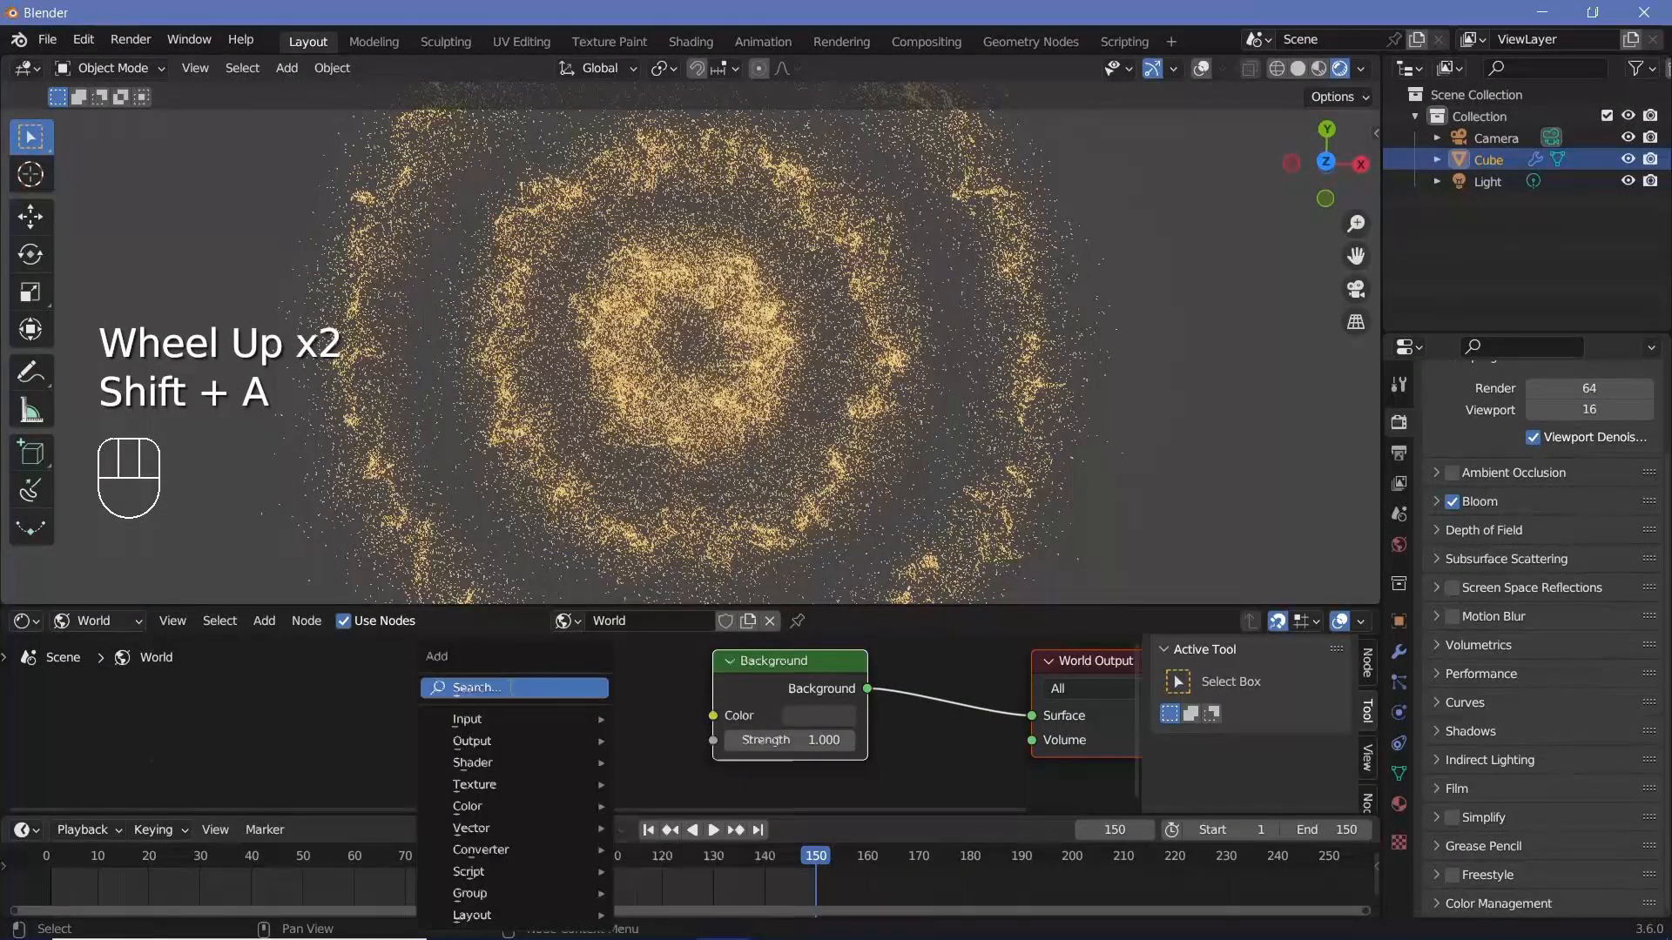
pyautogui.write('noise')
pyautogui.press('Return')
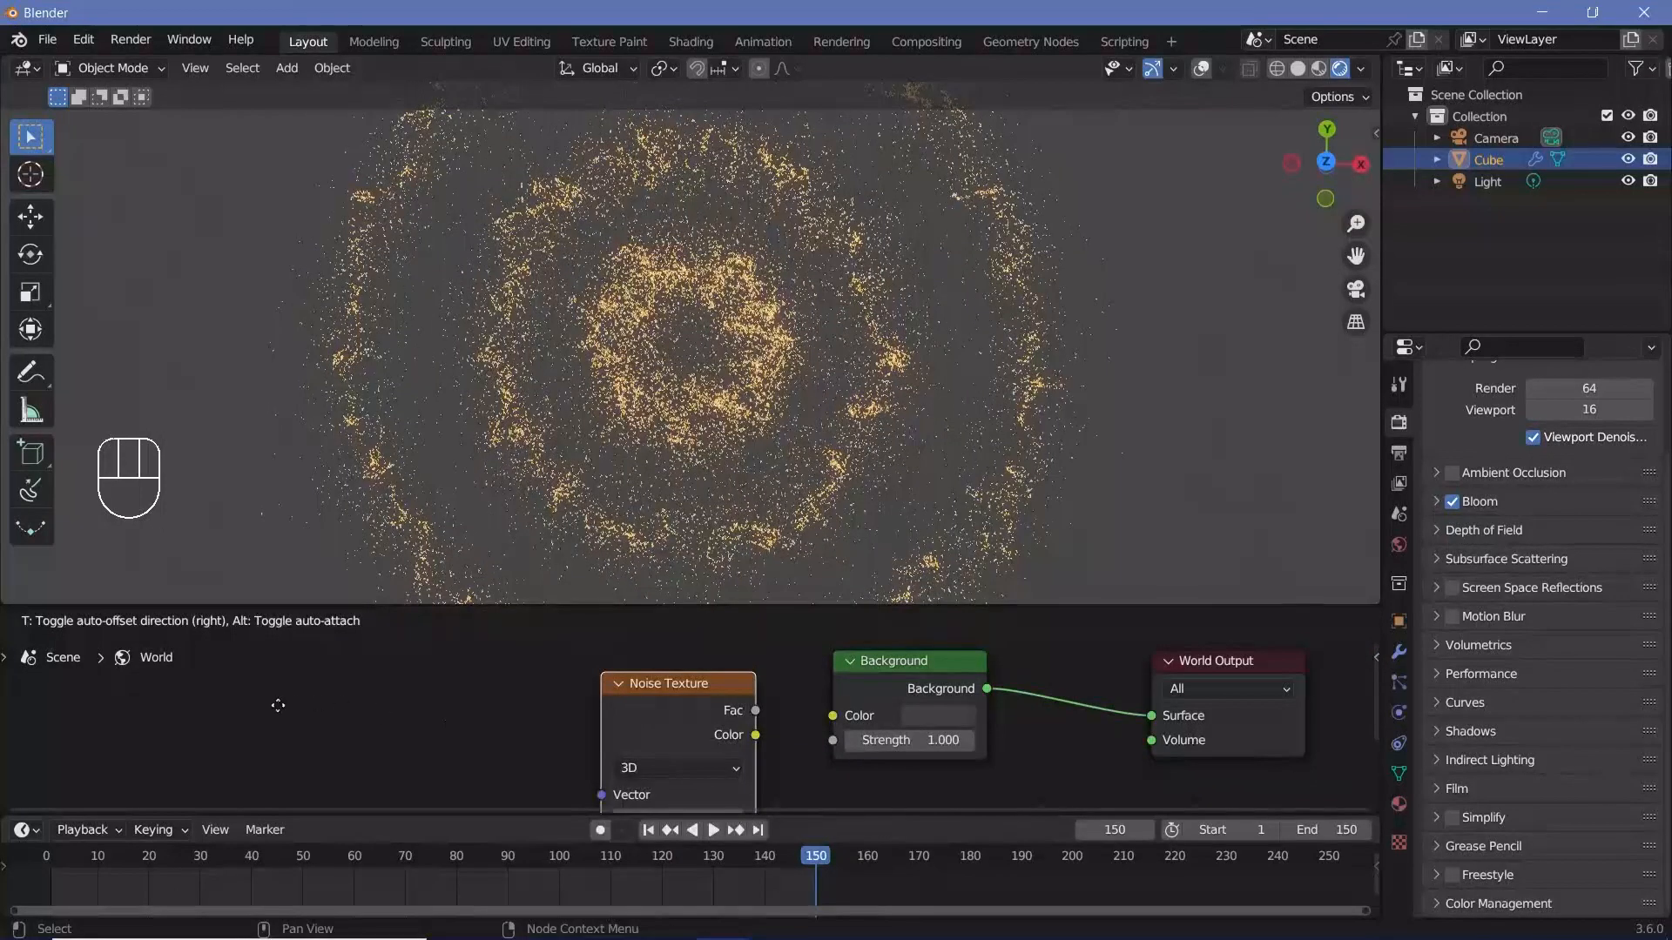
pyautogui.click(540, 724)
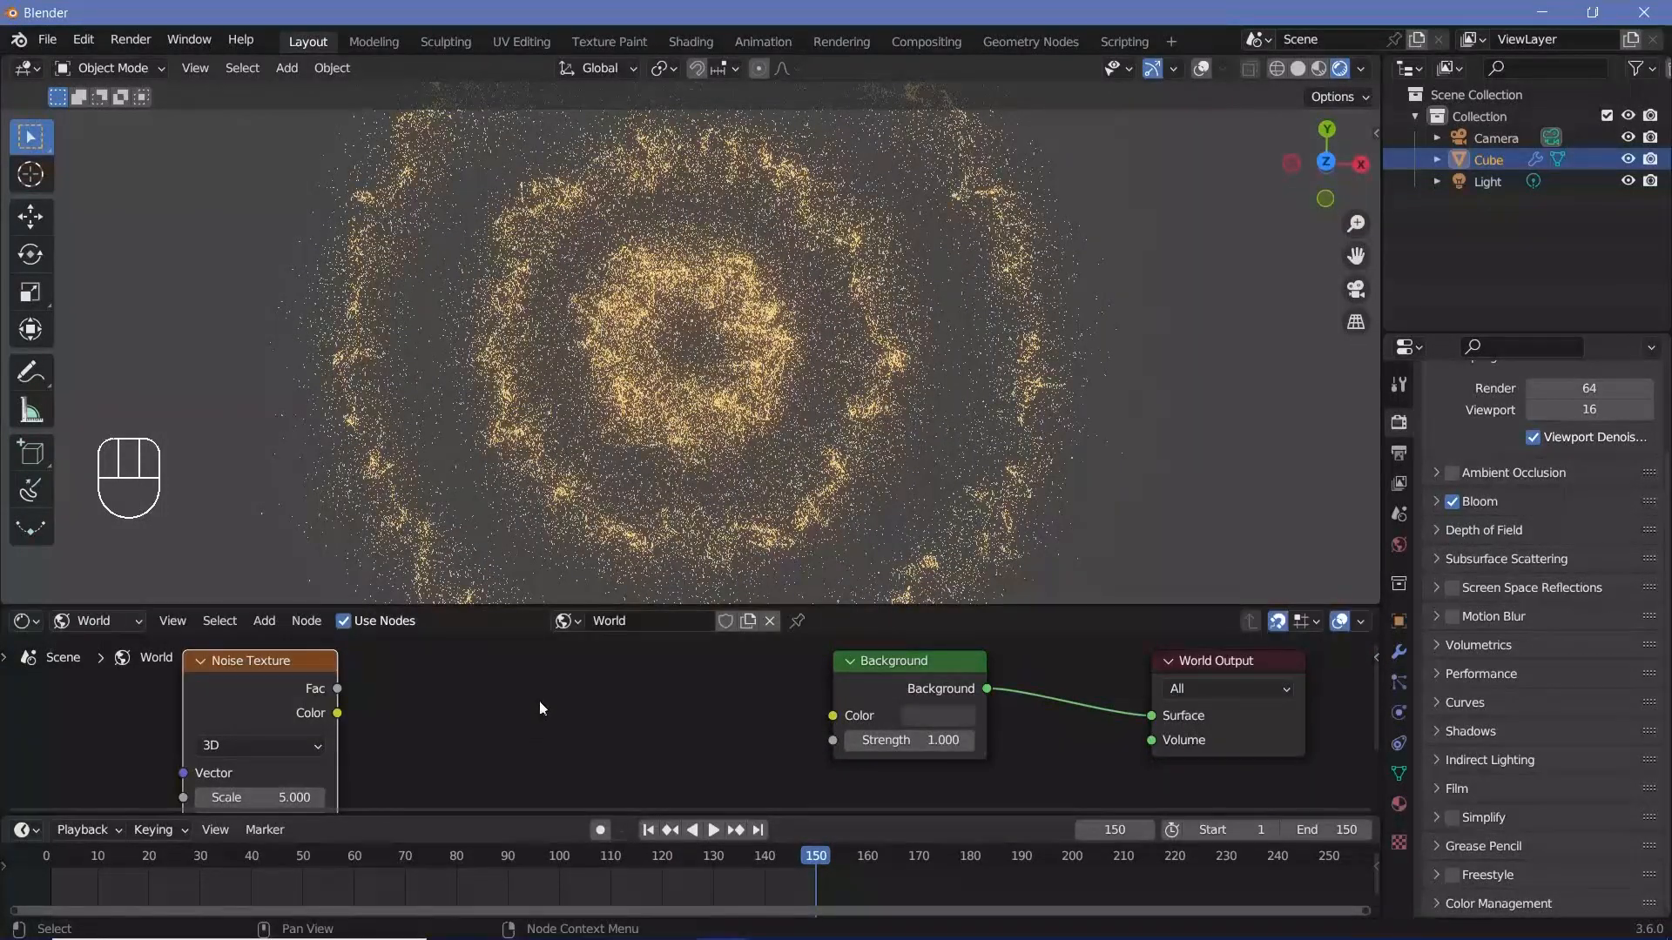
# Step: Add a Color Ramp node, feeding Noise Texture Color into its Fac and its Color into the Background Color
pyautogui.hotkey('shift', 'a')
pyautogui.click(485, 688)
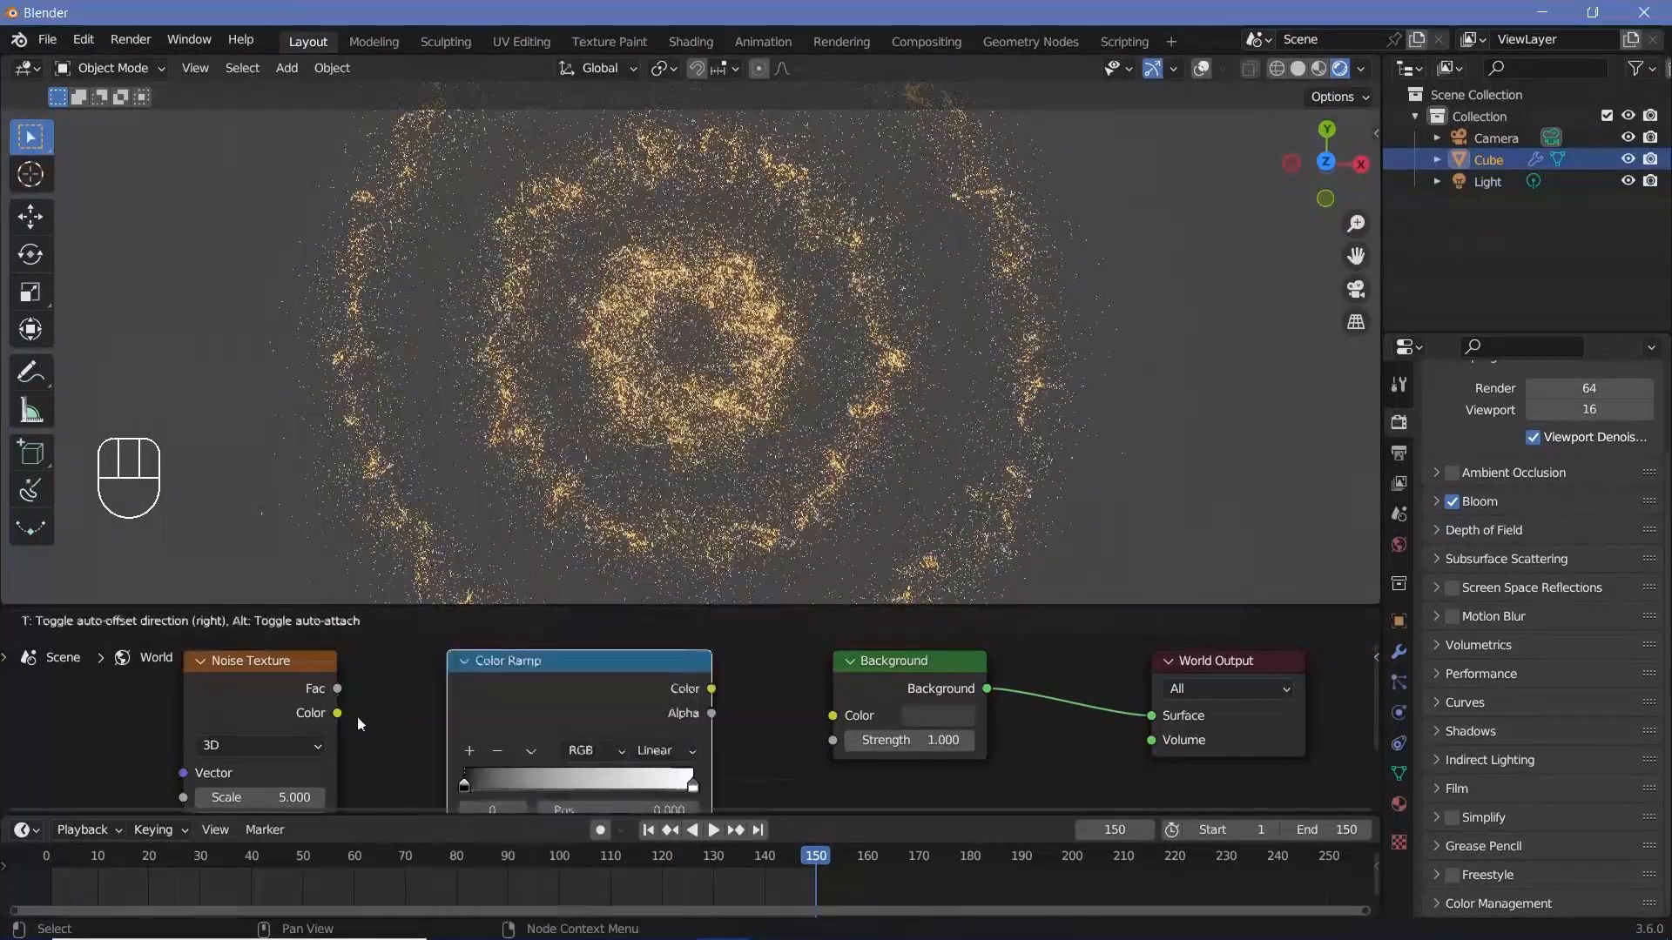
pyautogui.click(338, 716)
pyautogui.moveTo(338, 713); pyautogui.dragTo(440, 814)
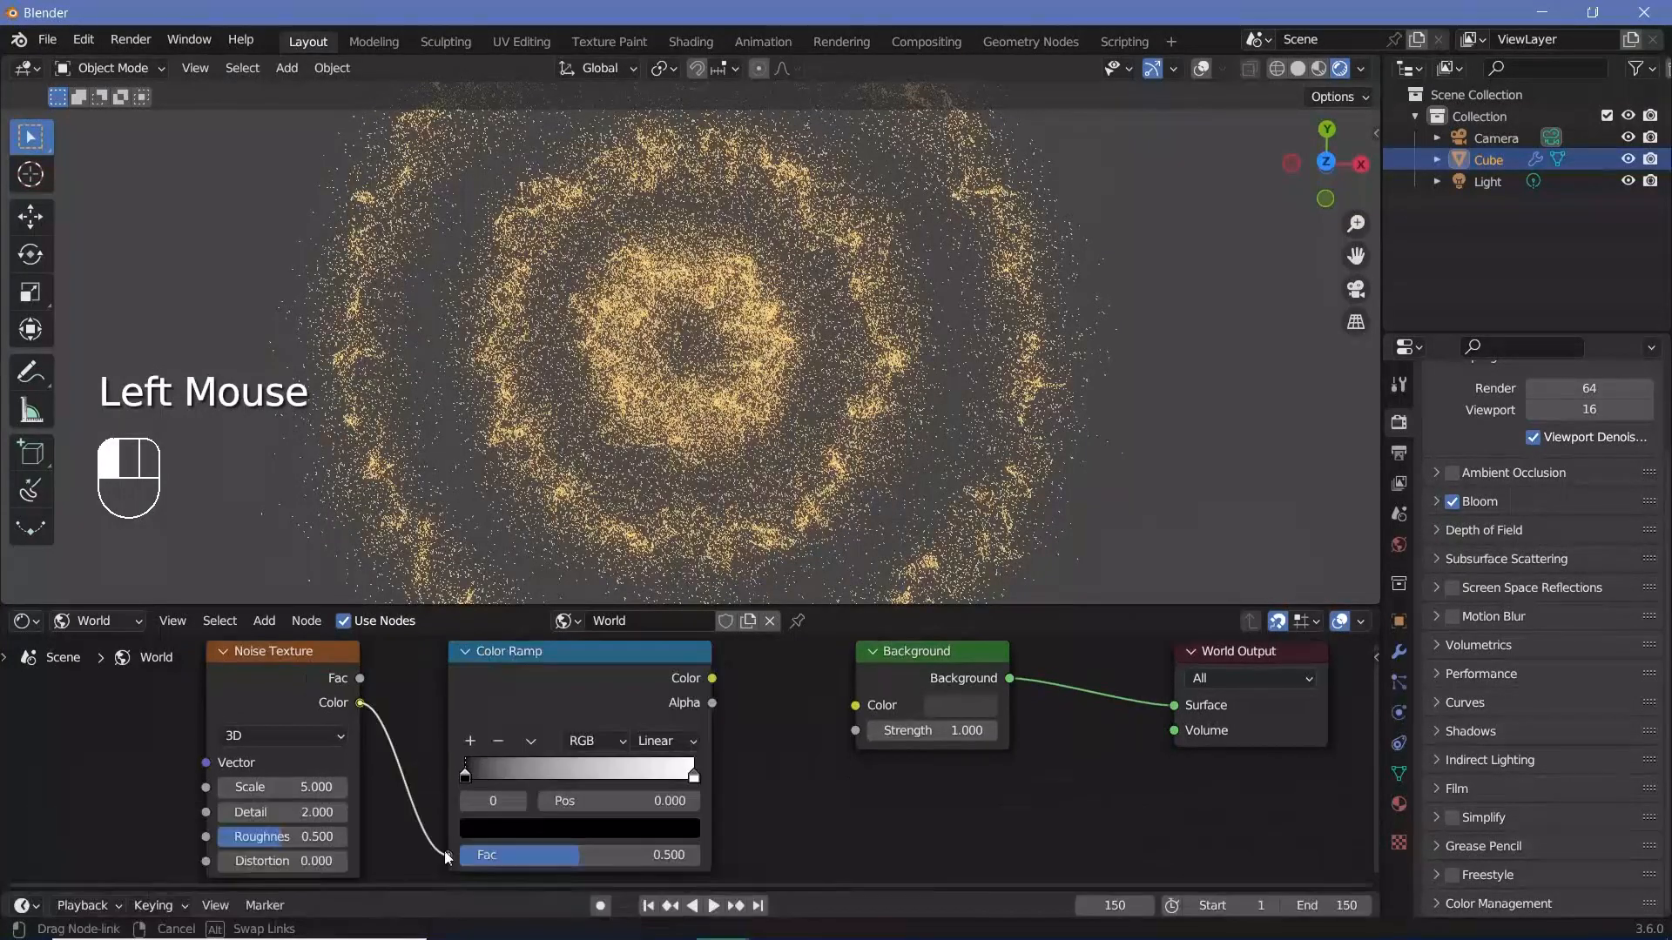
pyautogui.moveTo(712, 678); pyautogui.dragTo(856, 706)
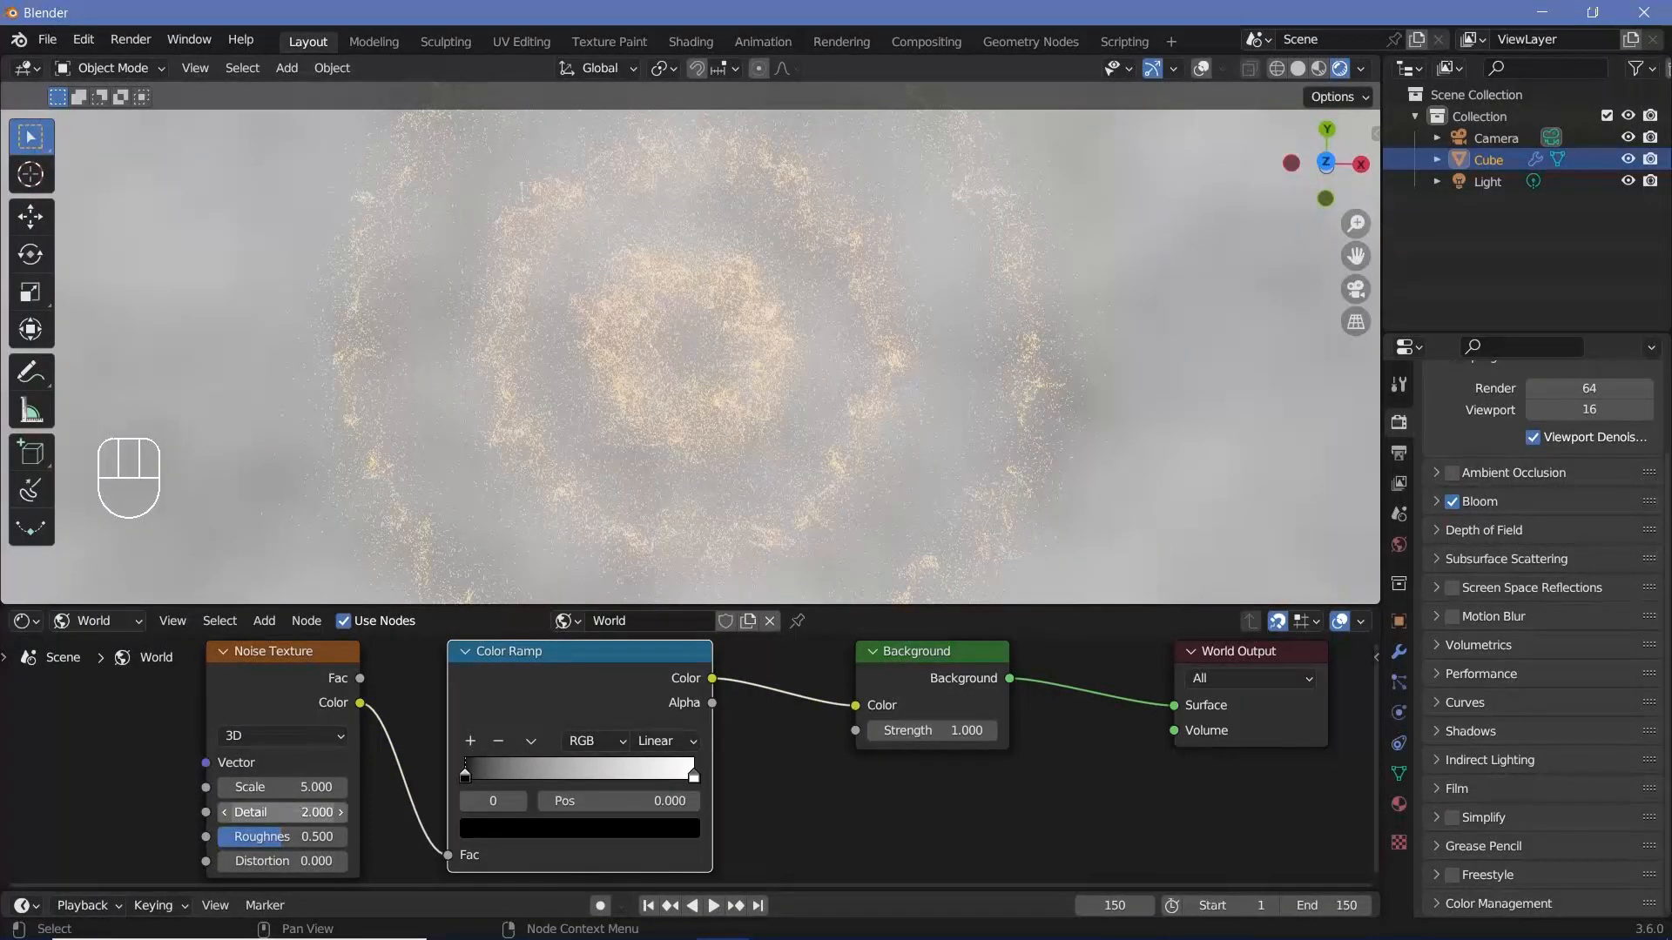
# Step: Set the Noise Texture's Detail to 15 and Roughness to 0.8
pyautogui.click(296, 812)
pyautogui.write('15')
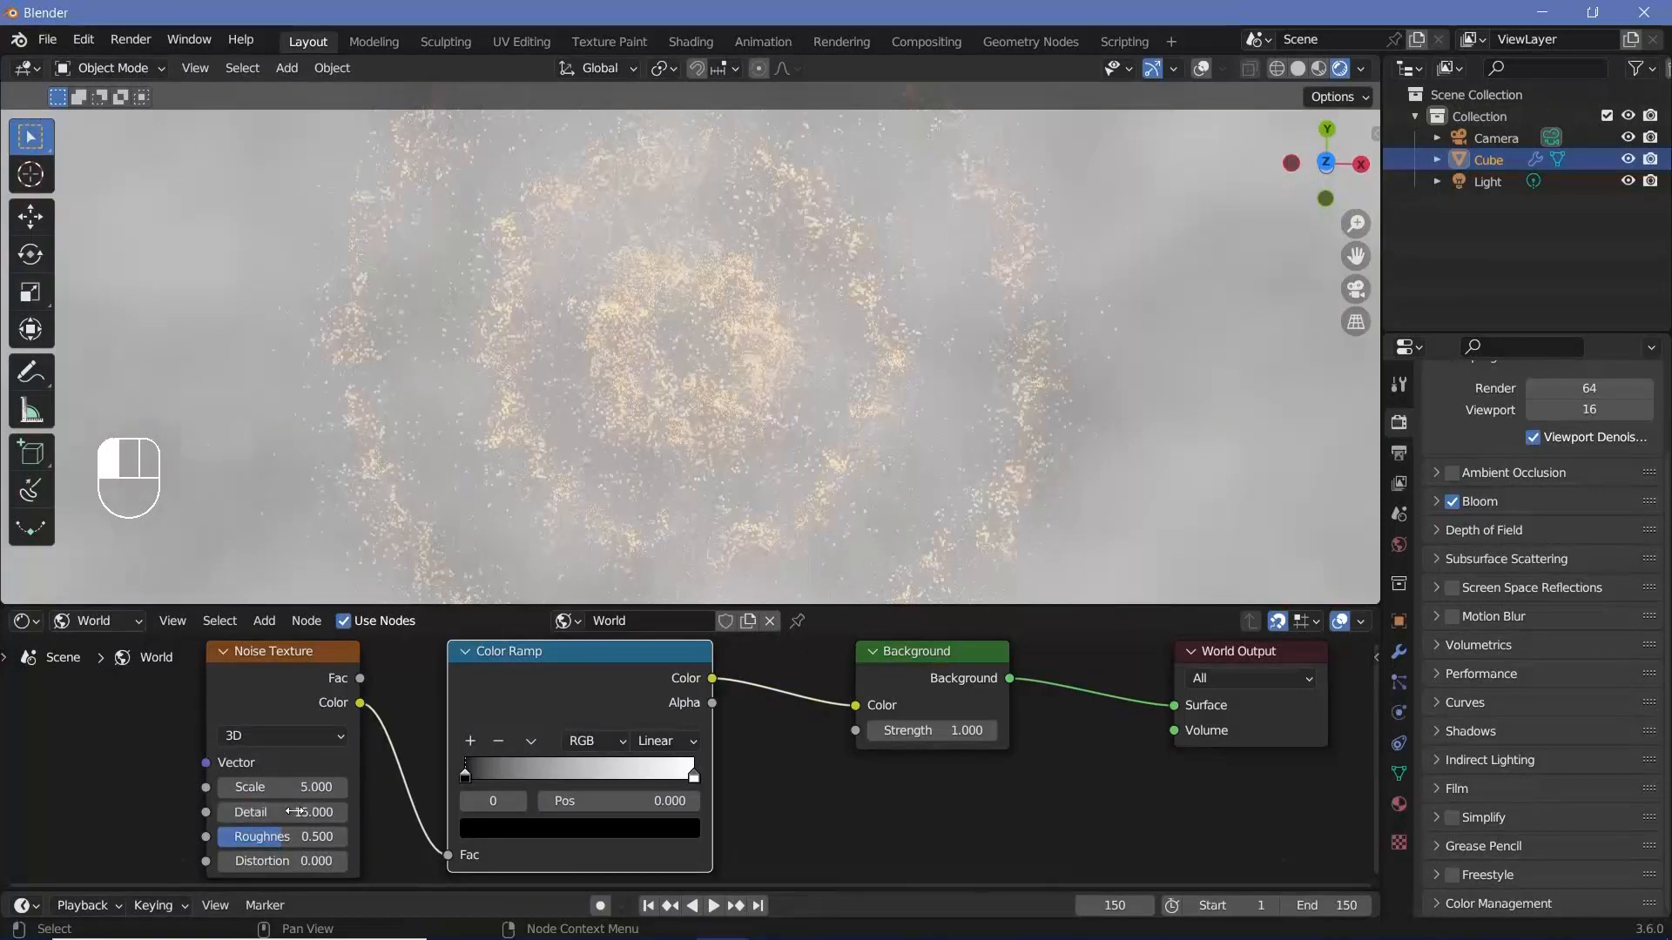
pyautogui.click(290, 840)
pyautogui.click(292, 838)
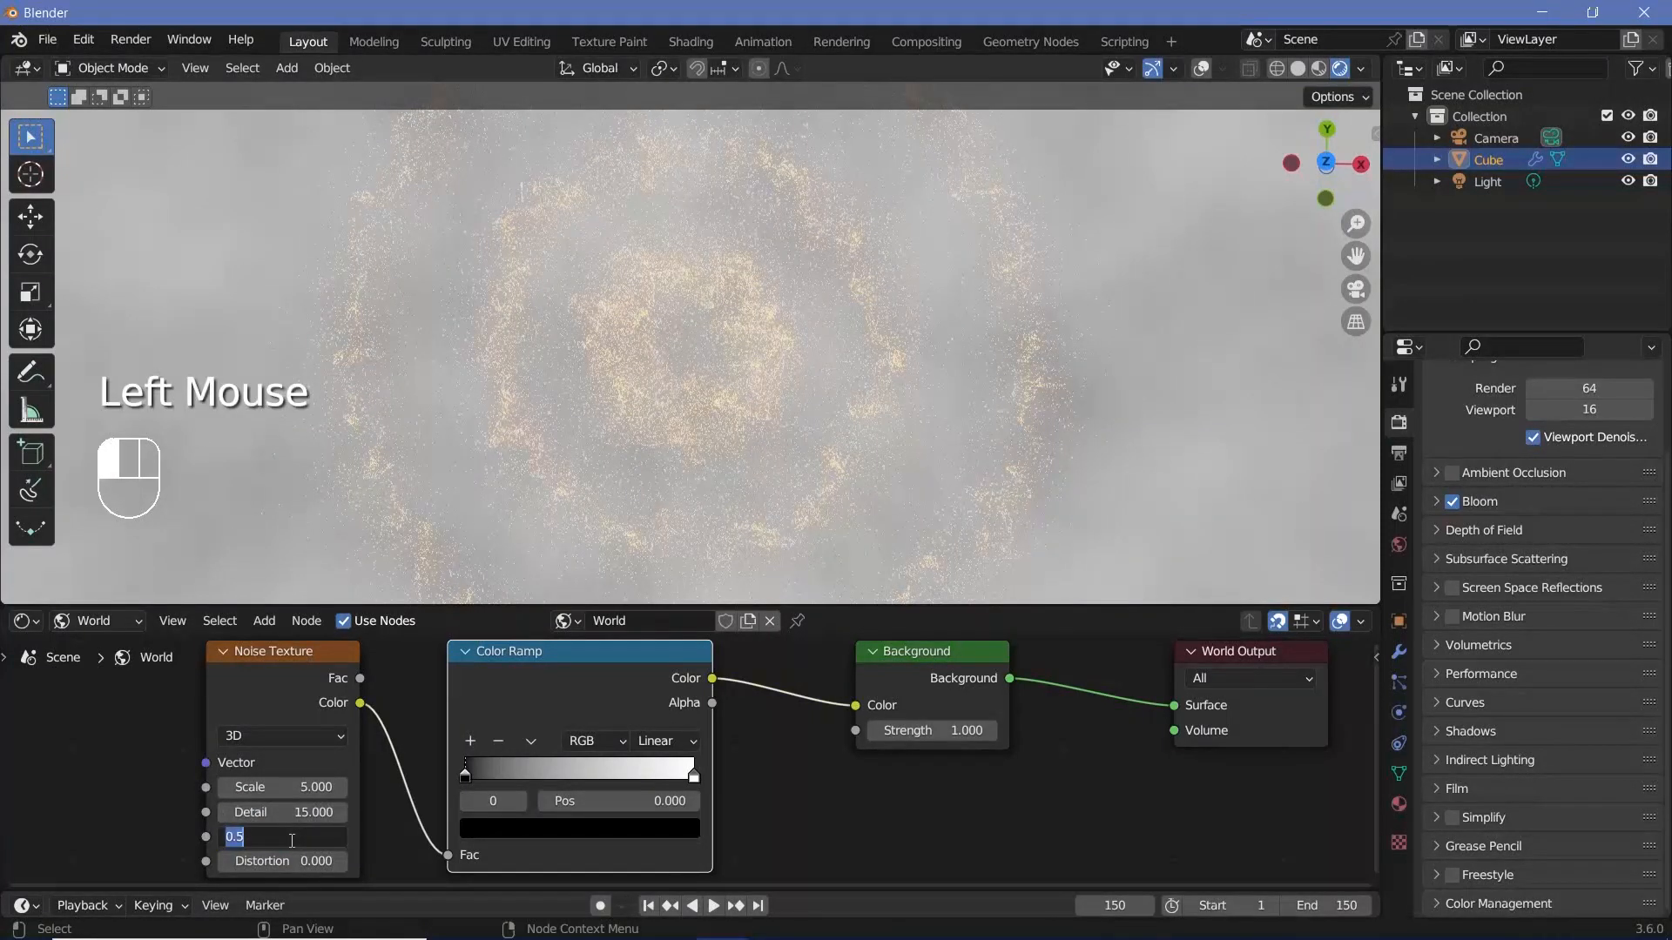
pyautogui.write('0.8')
pyautogui.press('Return')
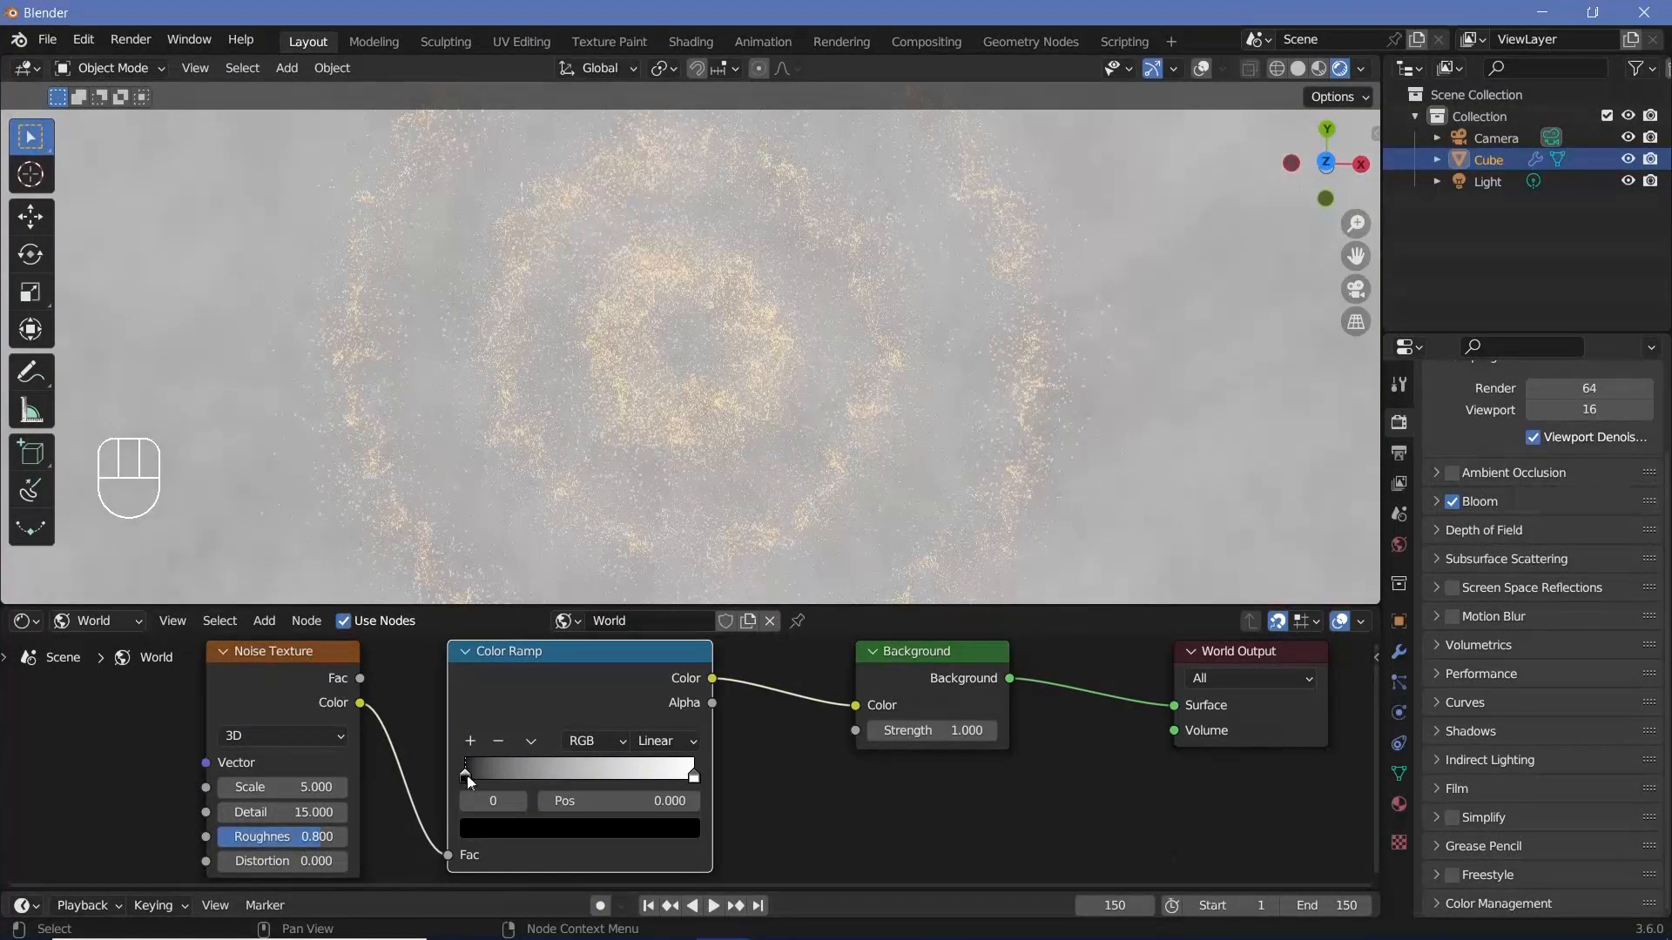
# Step: Move the Color Ramp's black stop to about 0.418 and recolor the white stop to a dark orange-brown
pyautogui.moveTo(467, 775); pyautogui.dragTo(561, 778)
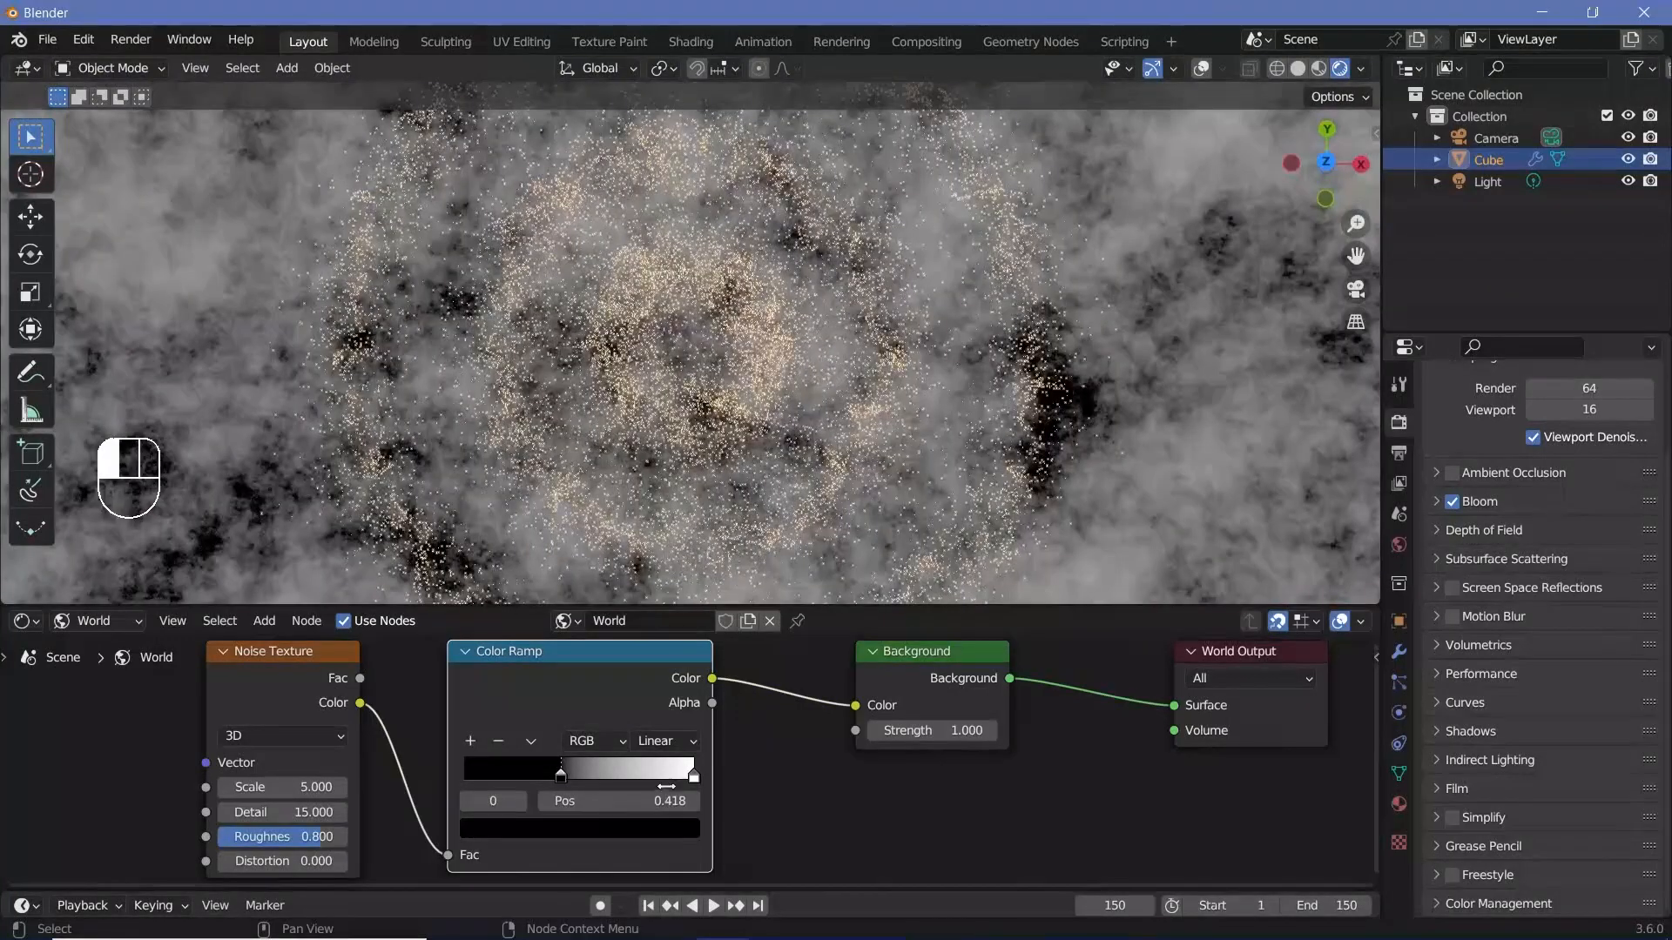
pyautogui.click(693, 774)
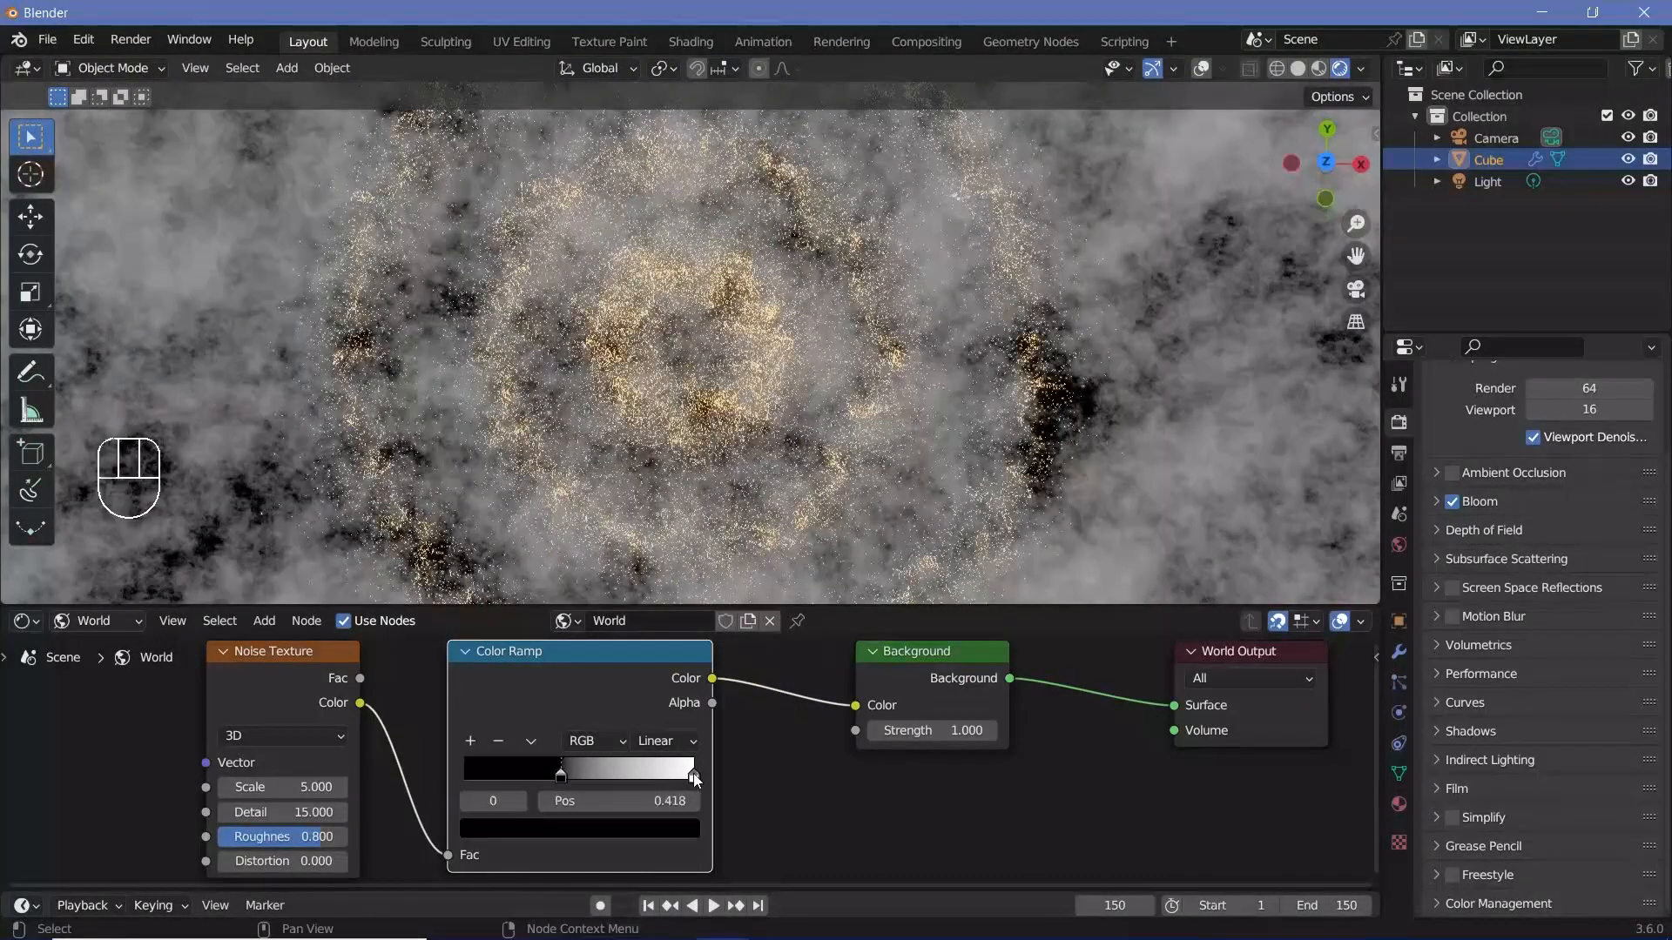
pyautogui.click(632, 830)
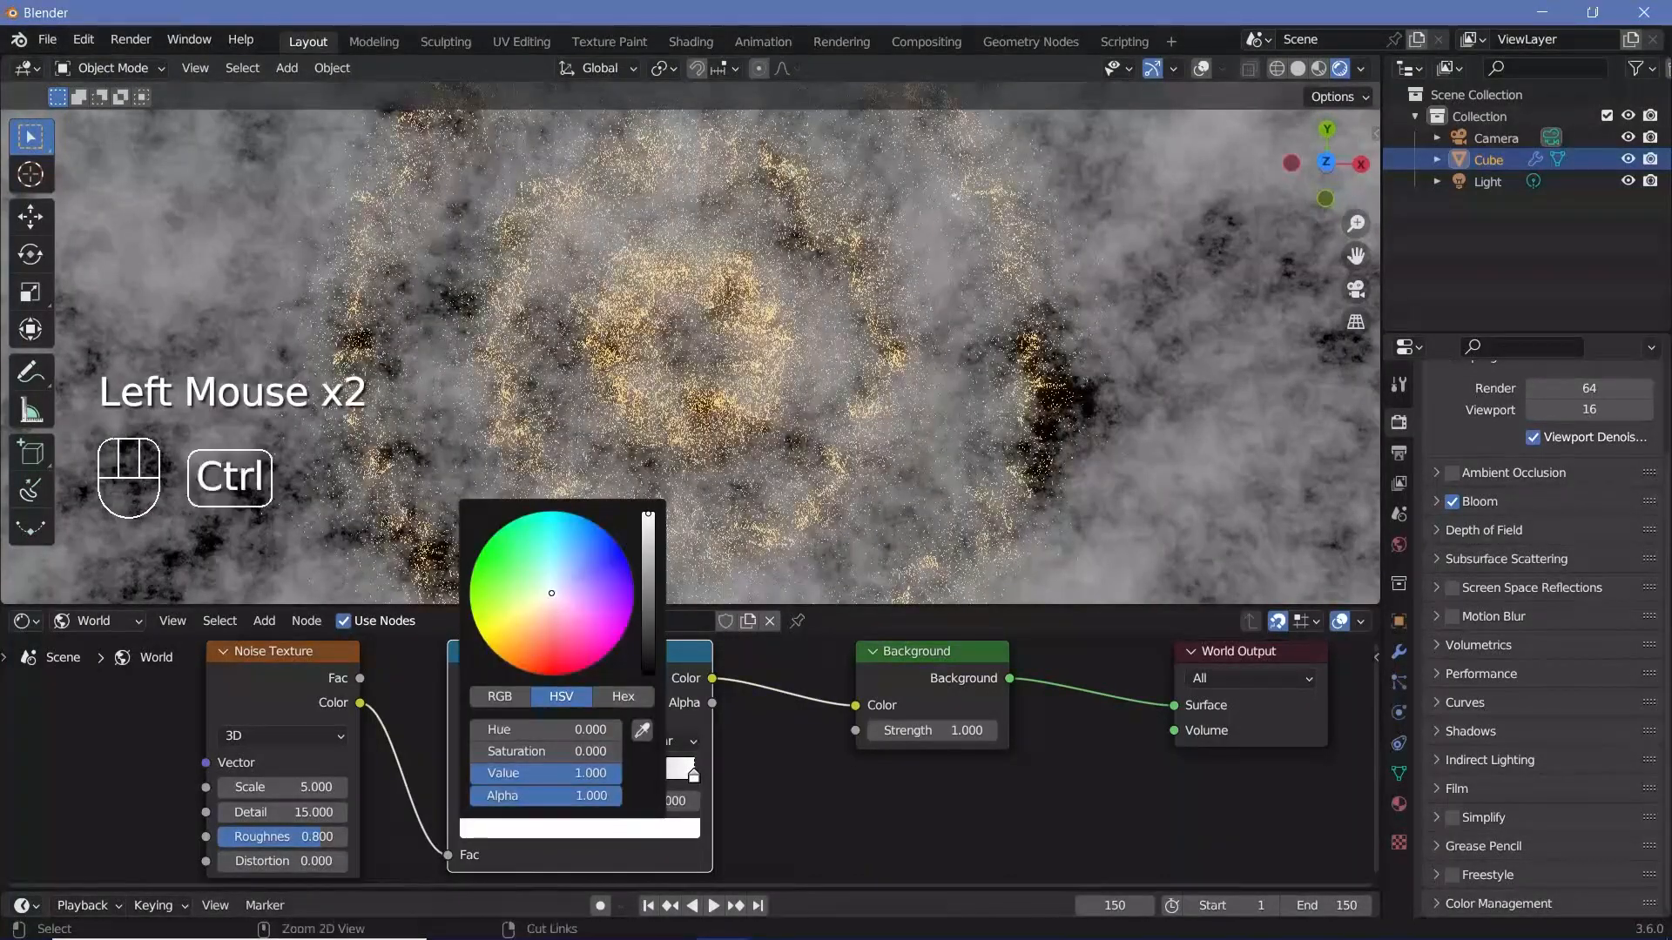
pyautogui.click(526, 638)
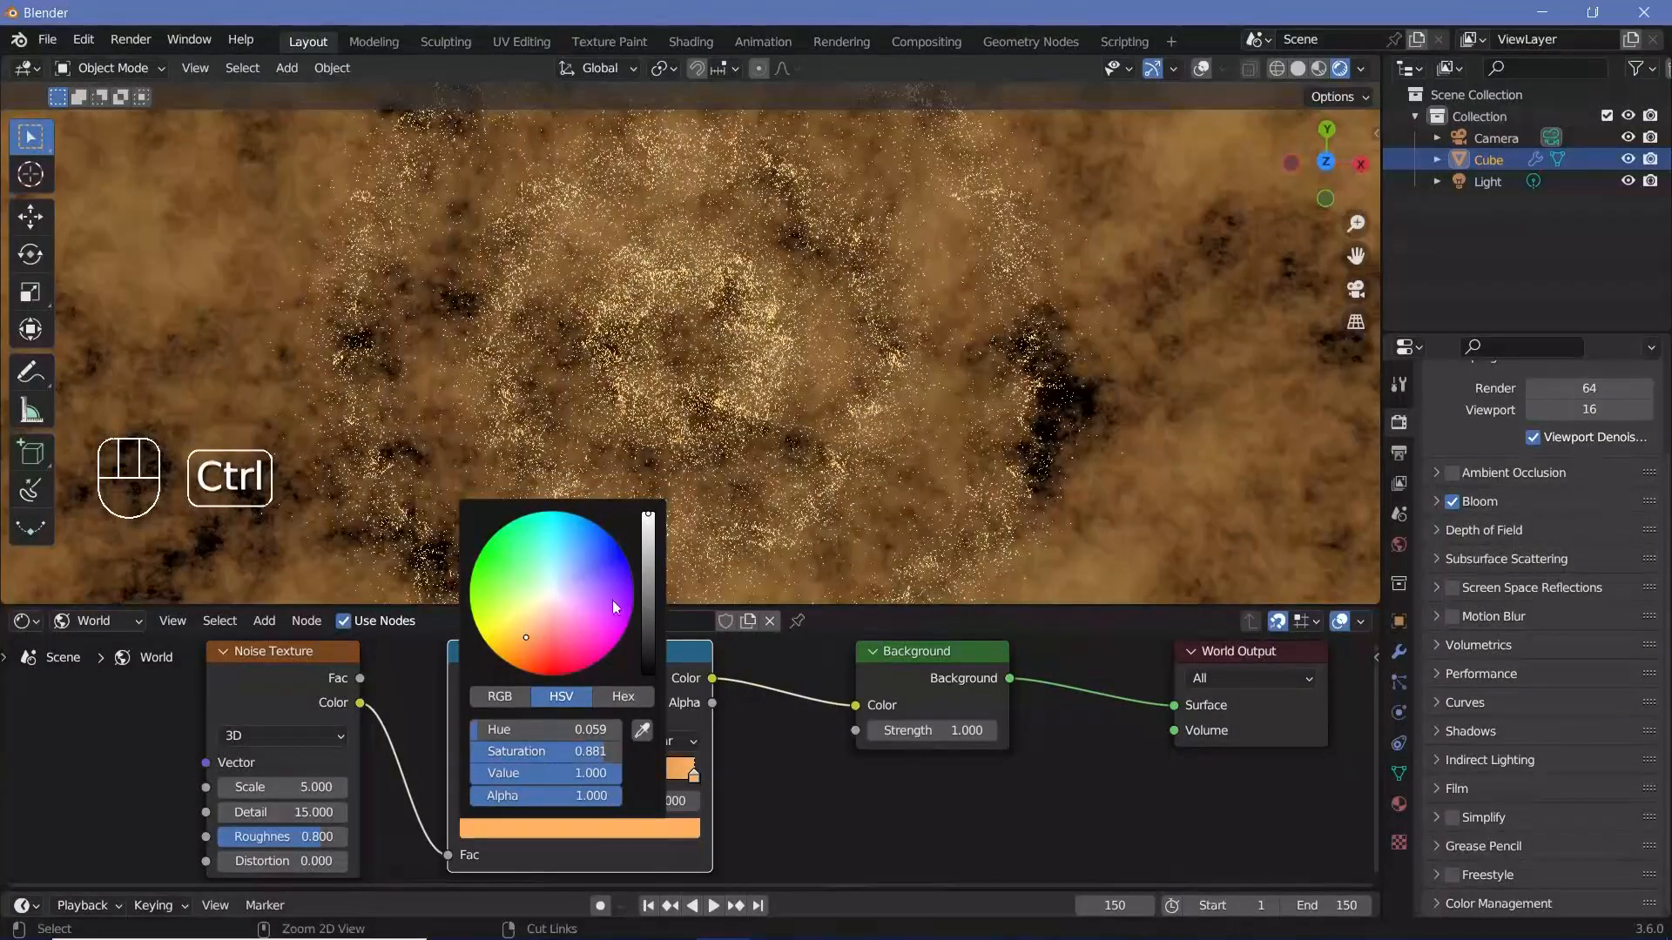
pyautogui.moveTo(647, 515); pyautogui.dragTo(648, 628)
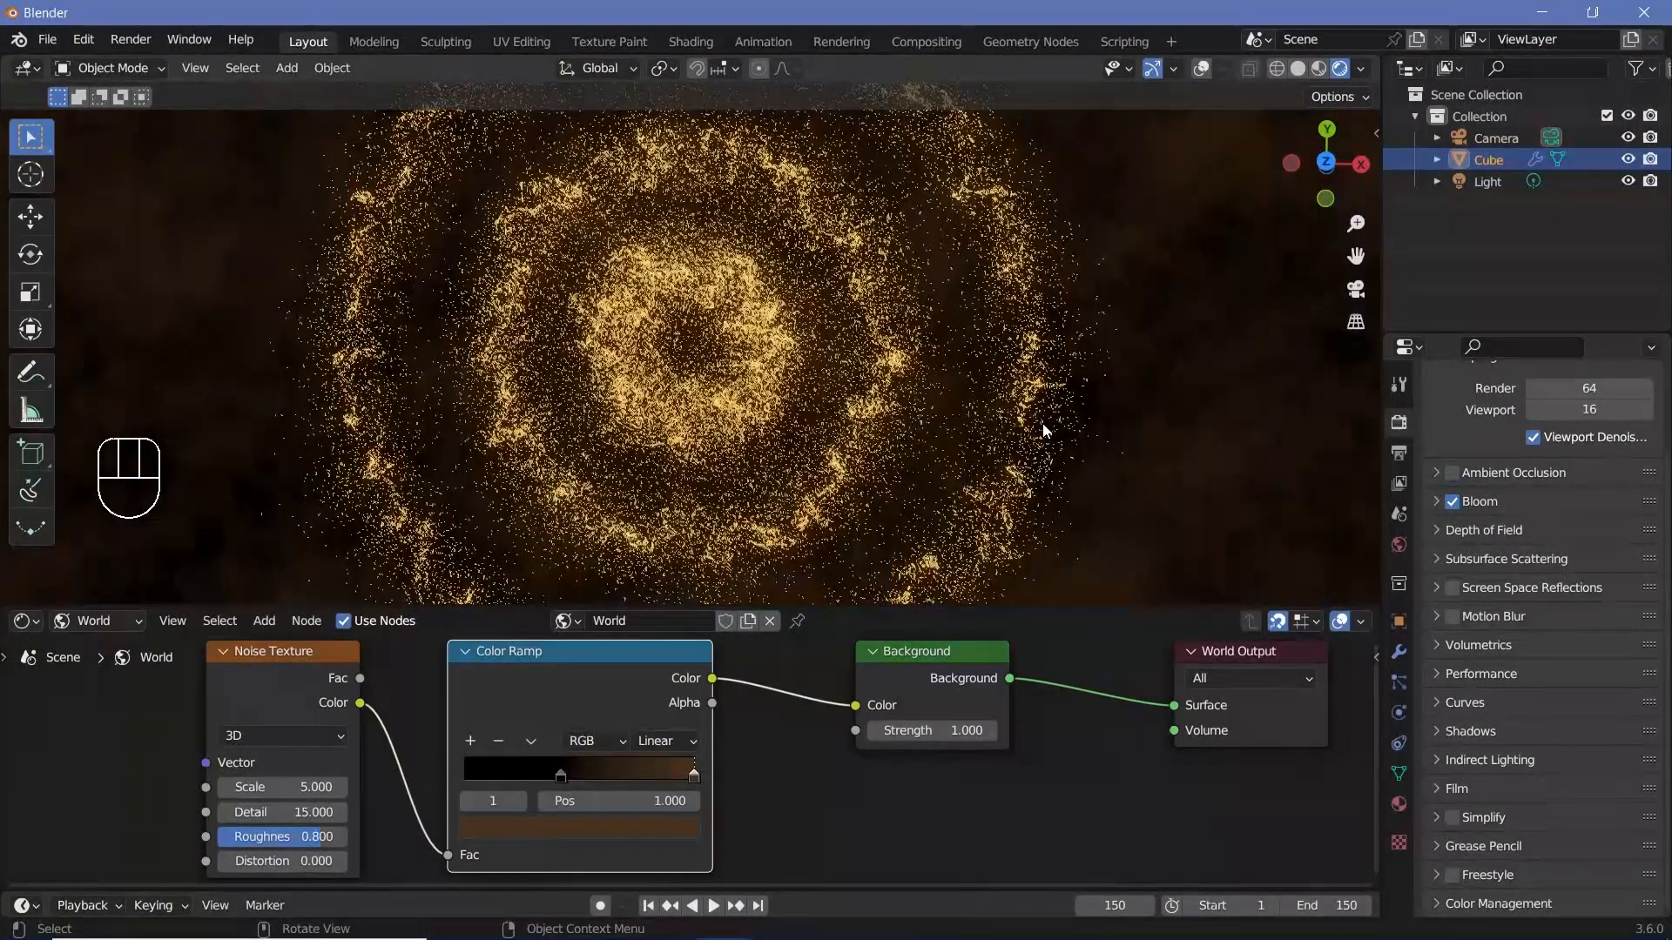
# Step: Align the camera to the top view of the rings and select the camera
pyautogui.press('KP_7')
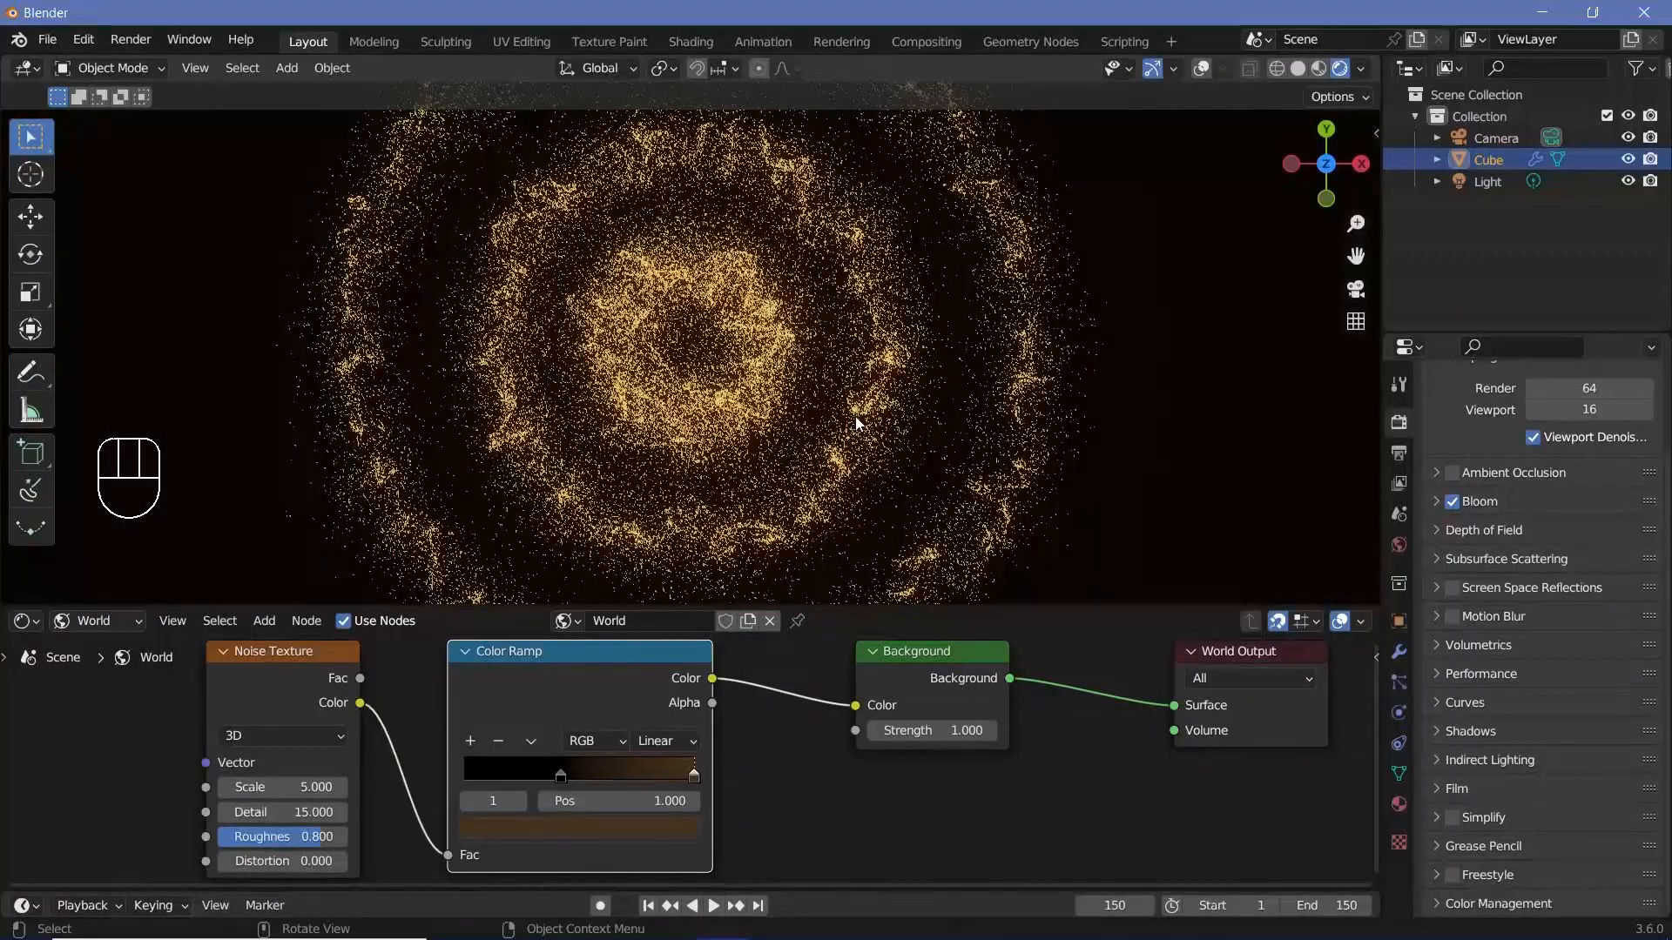
pyautogui.press('ctrl+alt+KP_0')
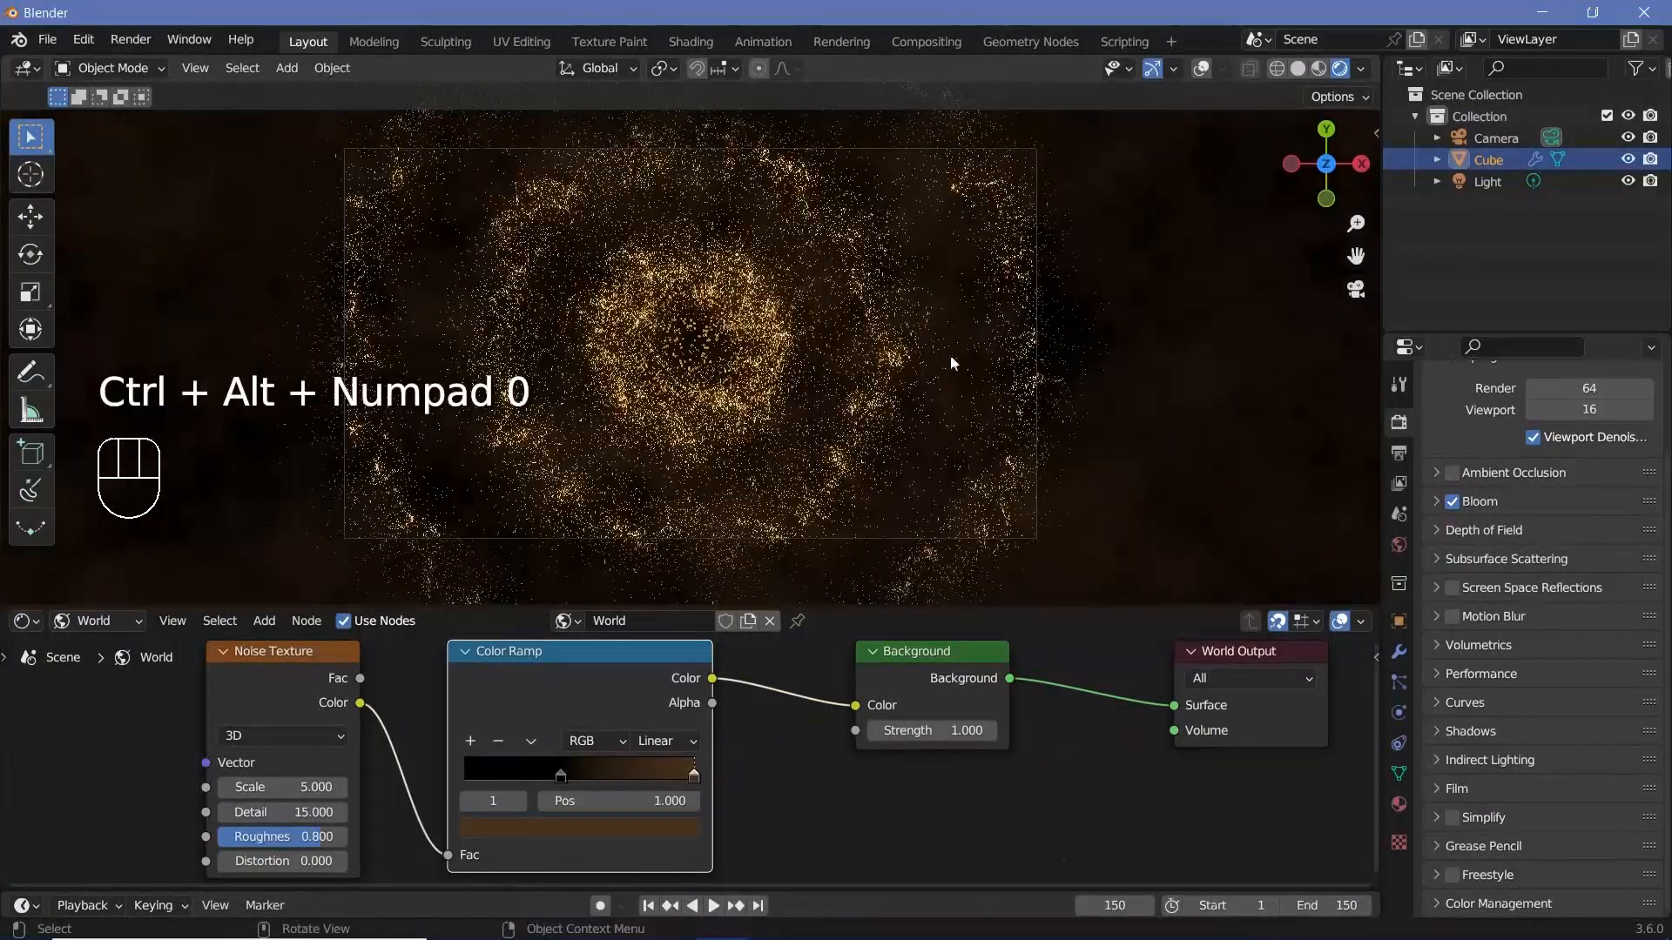
pyautogui.click(1035, 379)
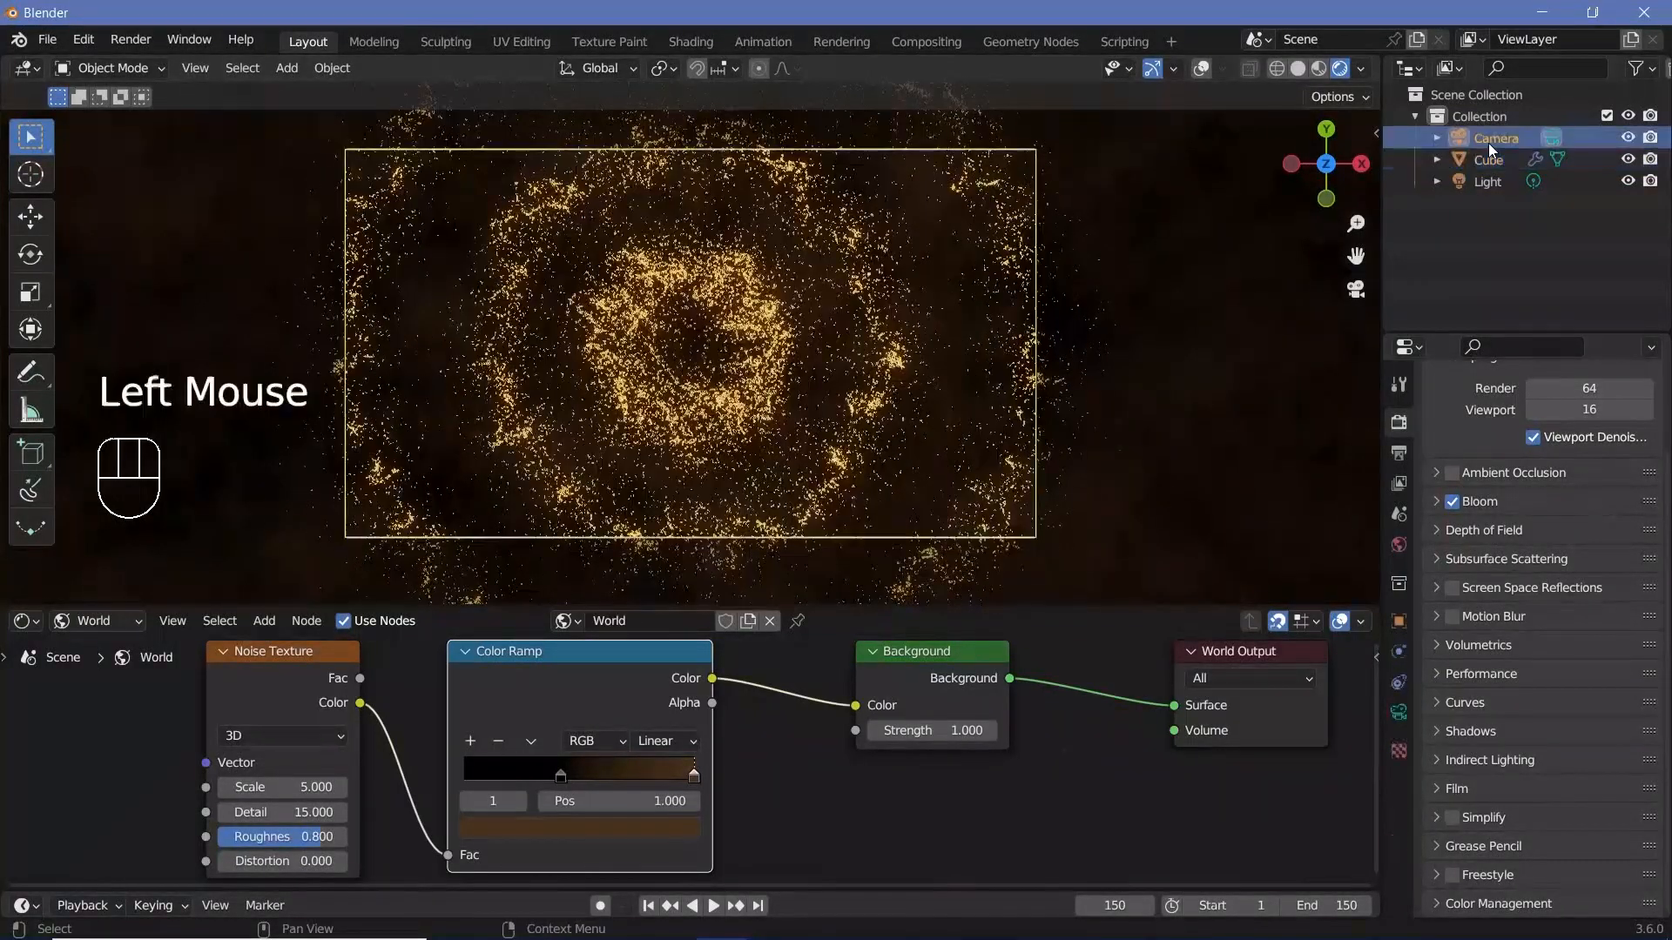
# Step: Set the camera's Passepartout to 1.000 and its Focal Length to 25 mm
pyautogui.click(1399, 713)
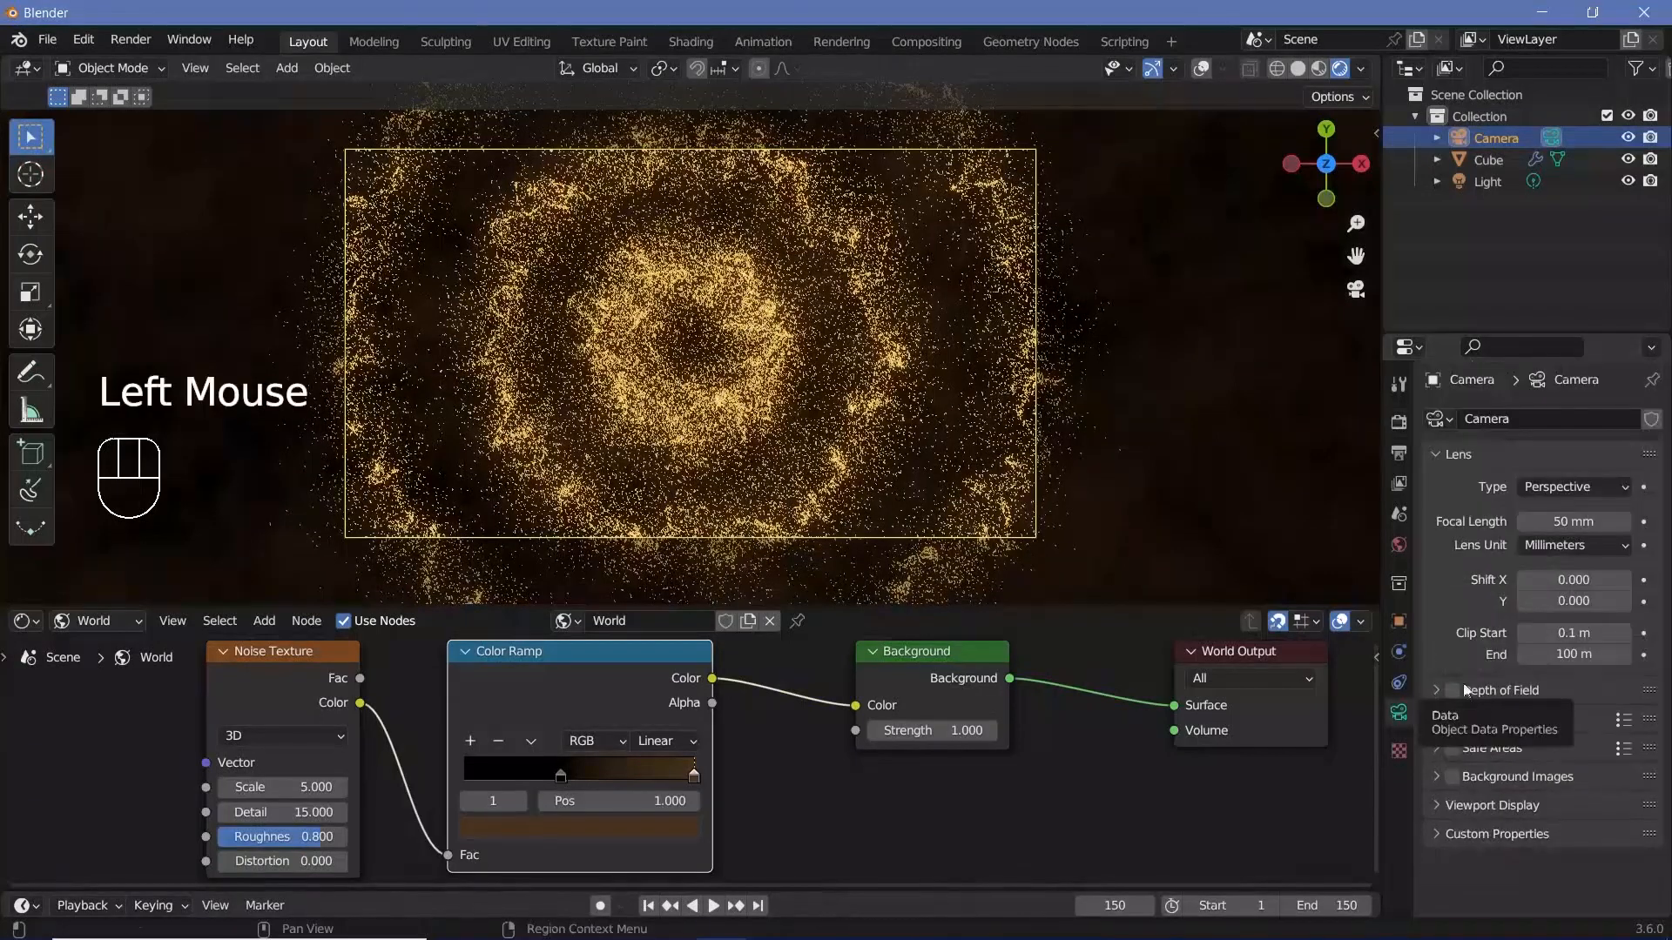
pyautogui.click(1435, 807)
pyautogui.scroll(-2, 1454, 841)
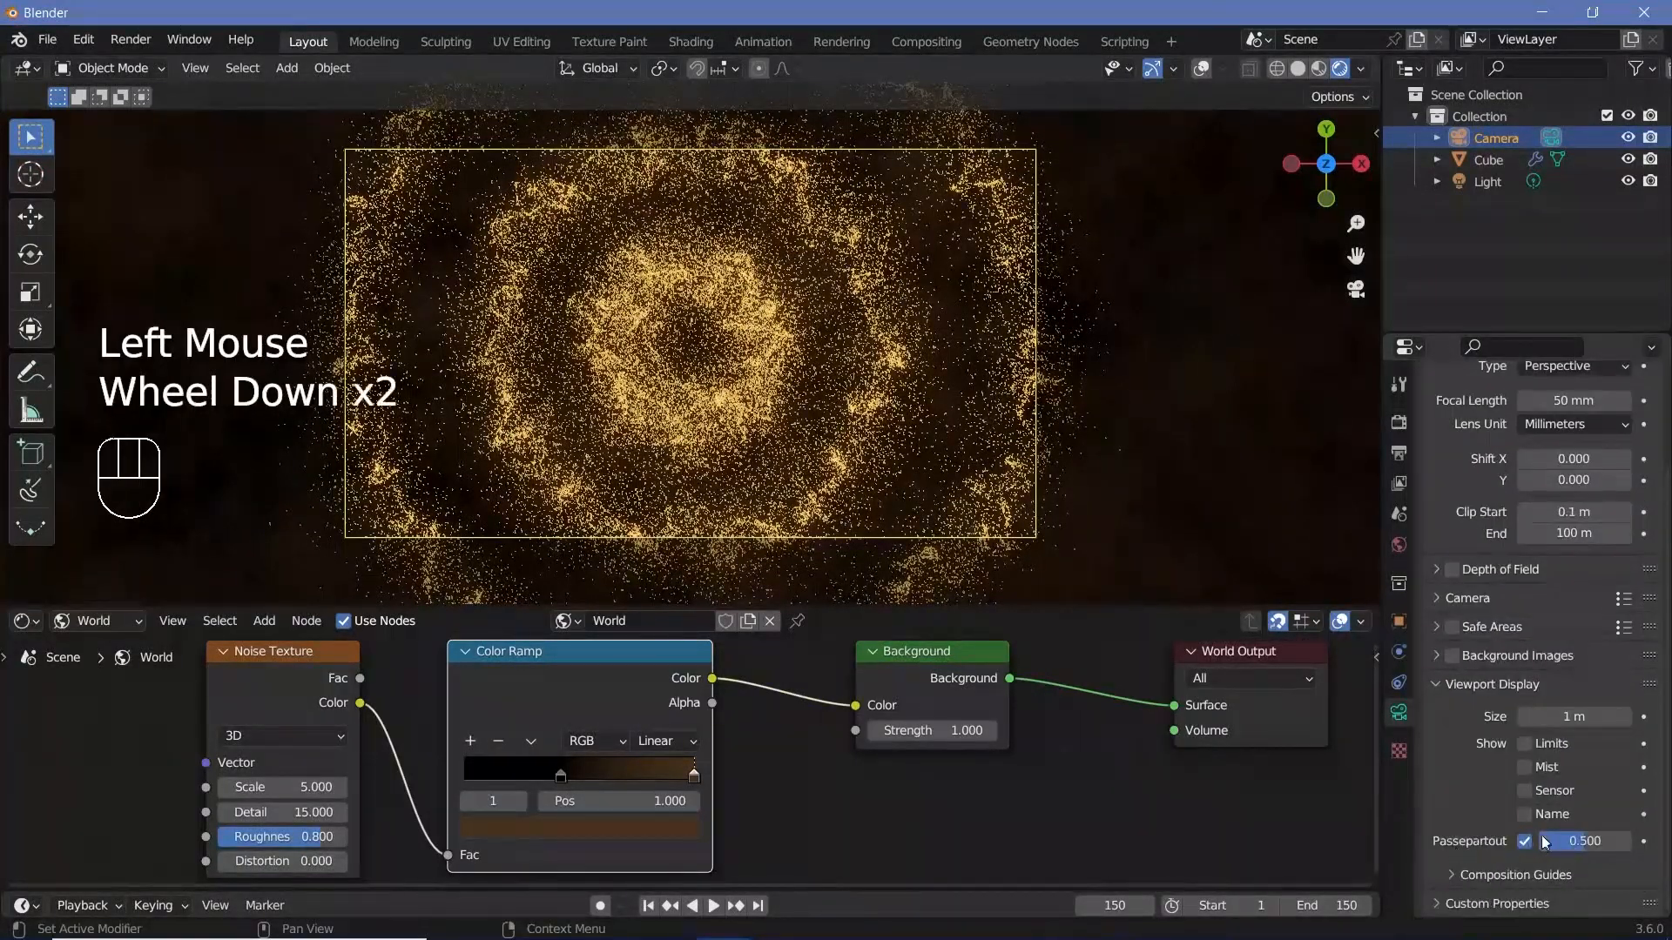
pyautogui.moveTo(1628, 845); pyautogui.dragTo(1663, 844)
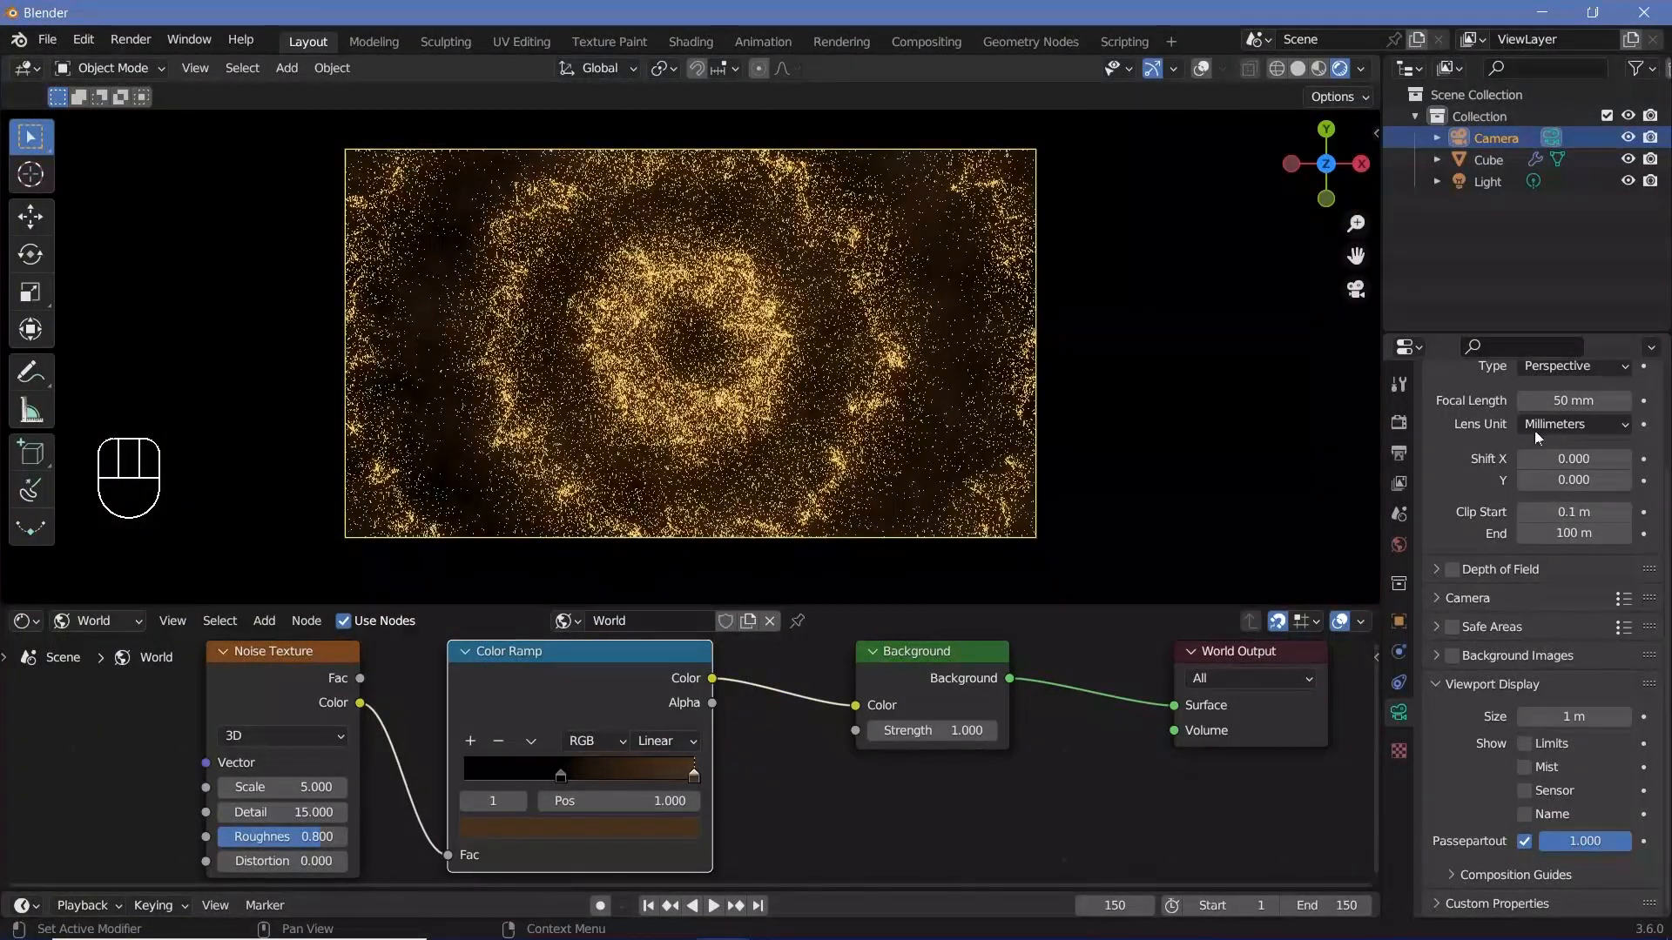
pyautogui.click(1565, 400)
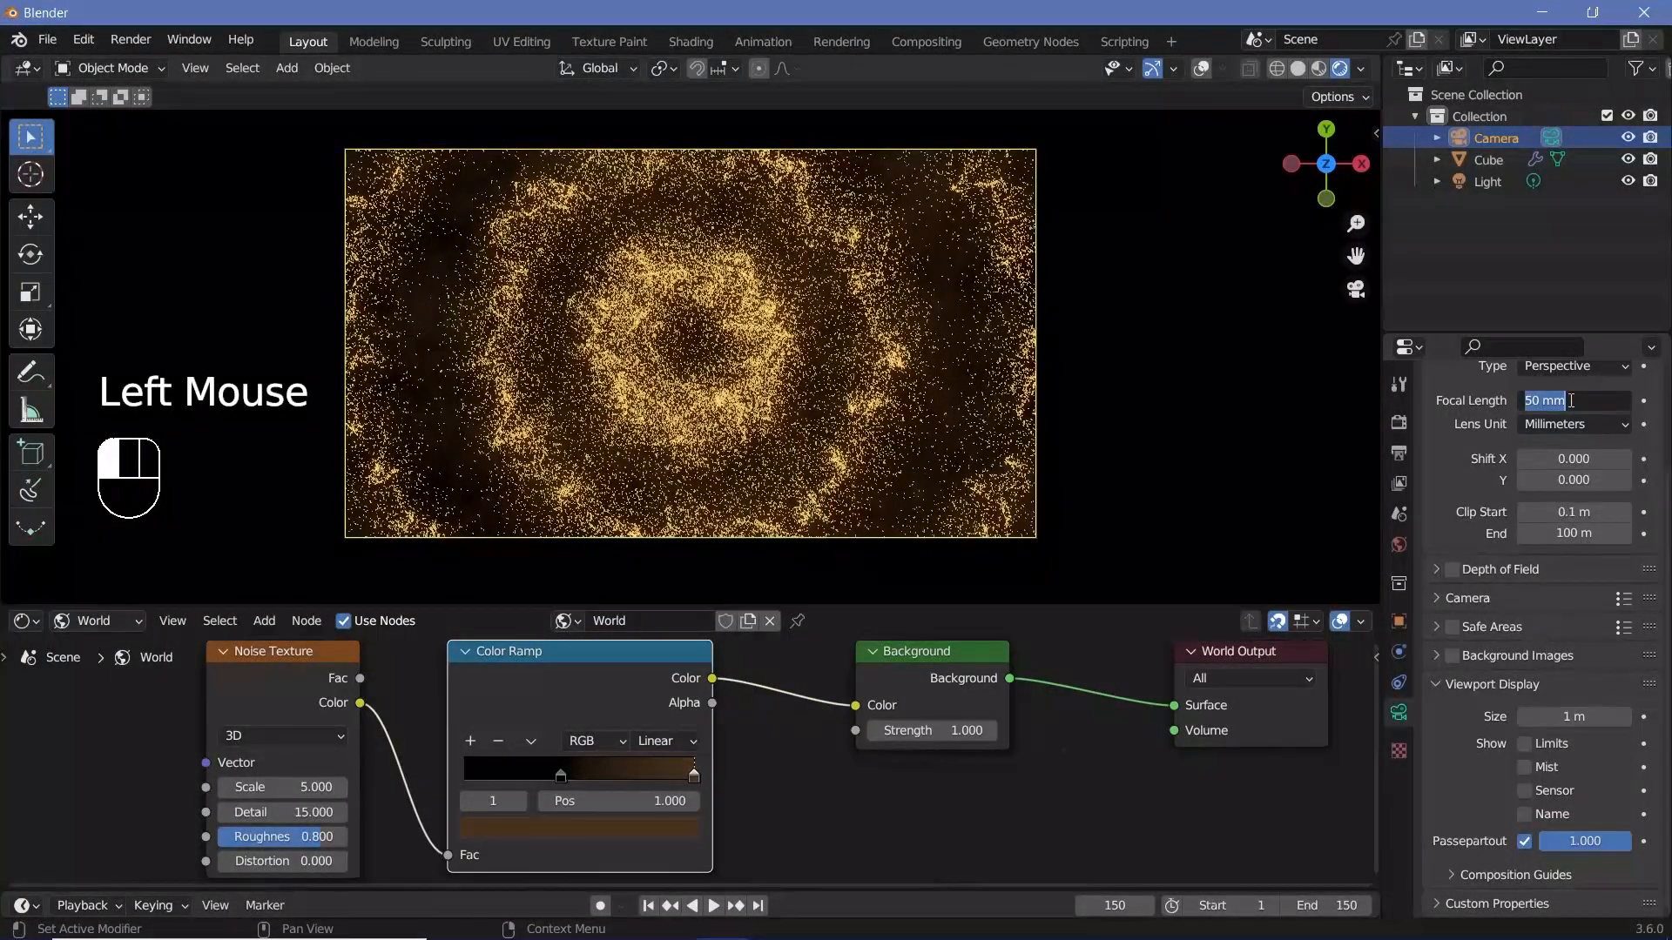
pyautogui.write('25')
pyautogui.press('Return')
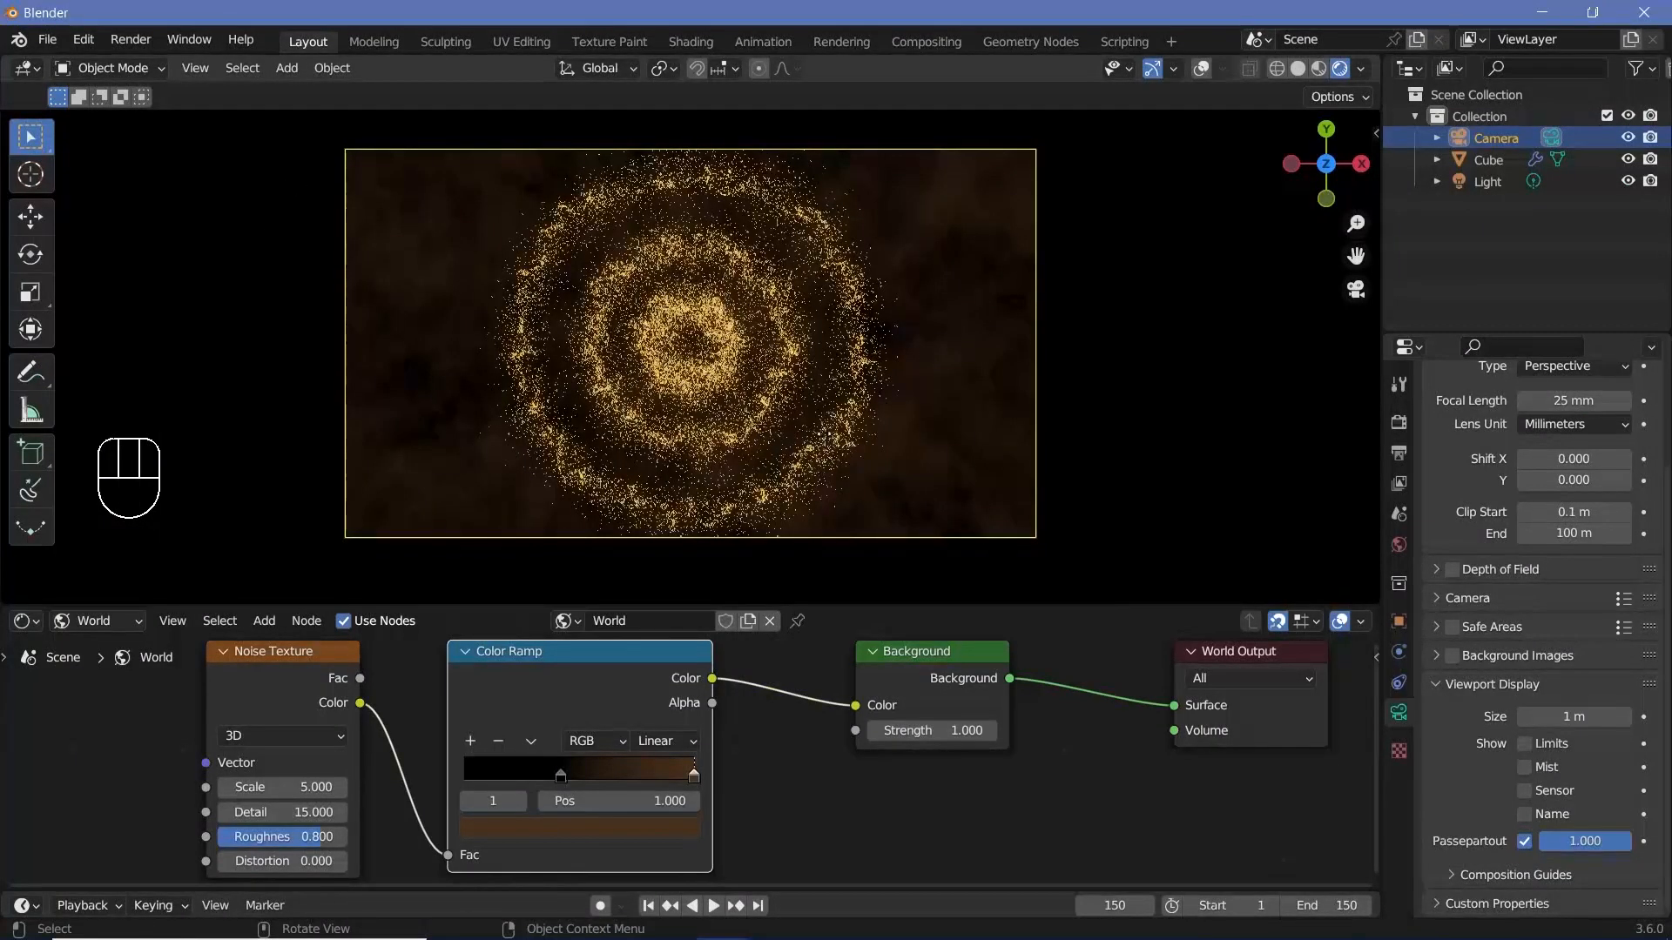
# Step: Move the camera about 12.3 m down along the global Z axis and enlarge the 3D viewport area
pyautogui.press('g')
pyautogui.press('z')
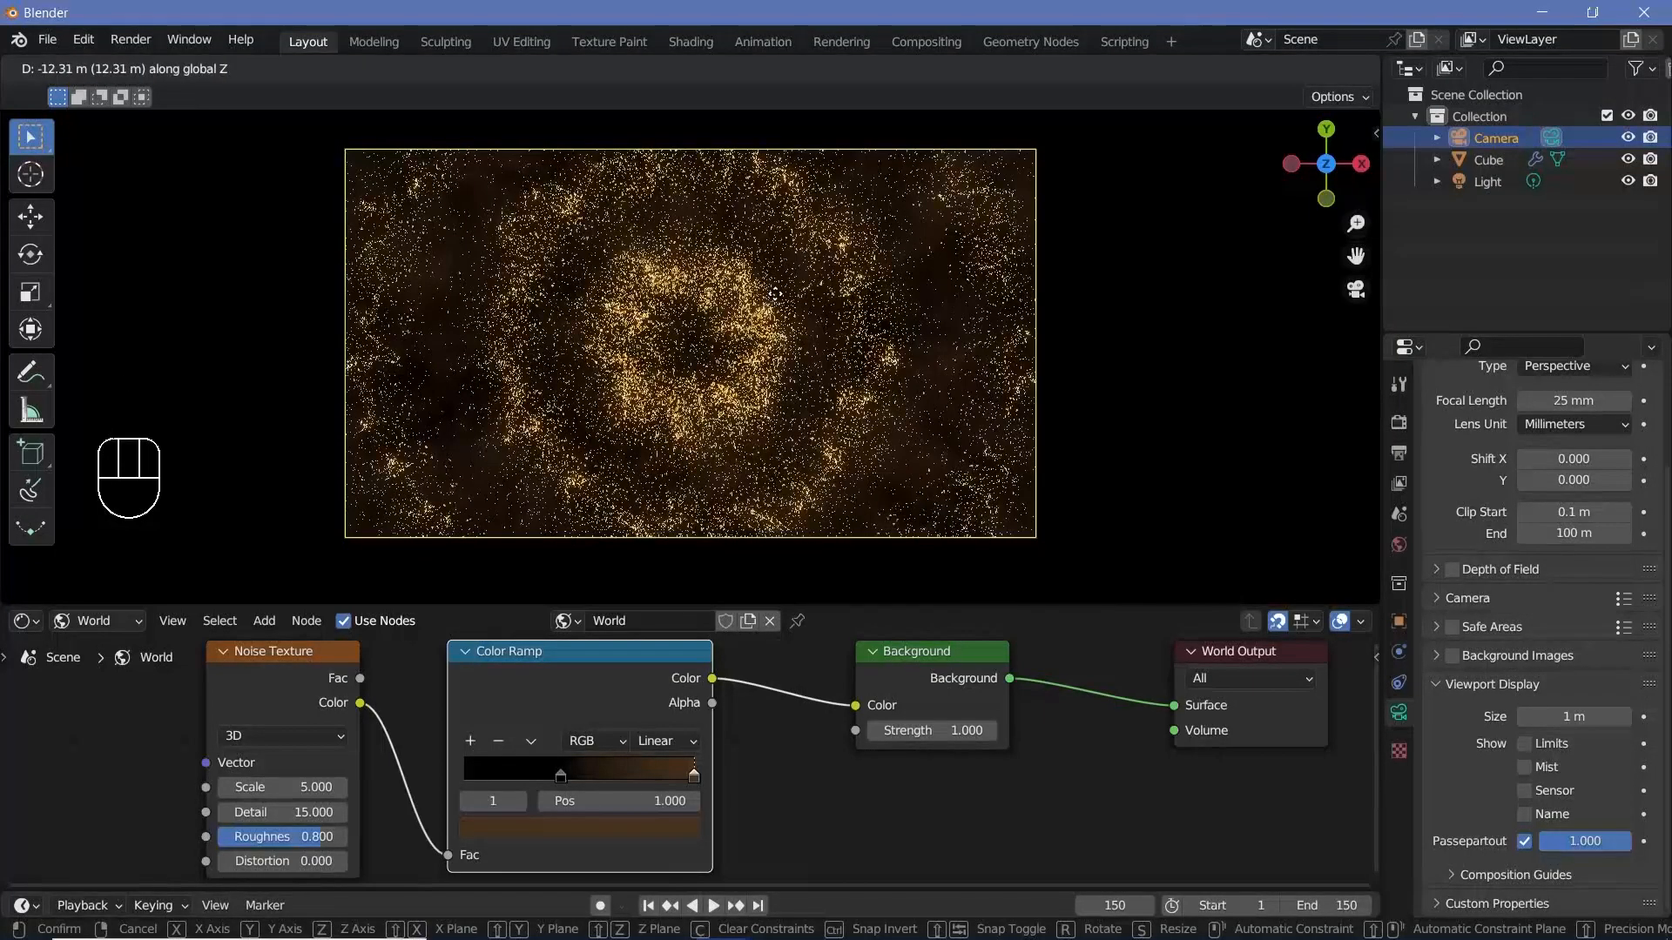
pyautogui.click(775, 300)
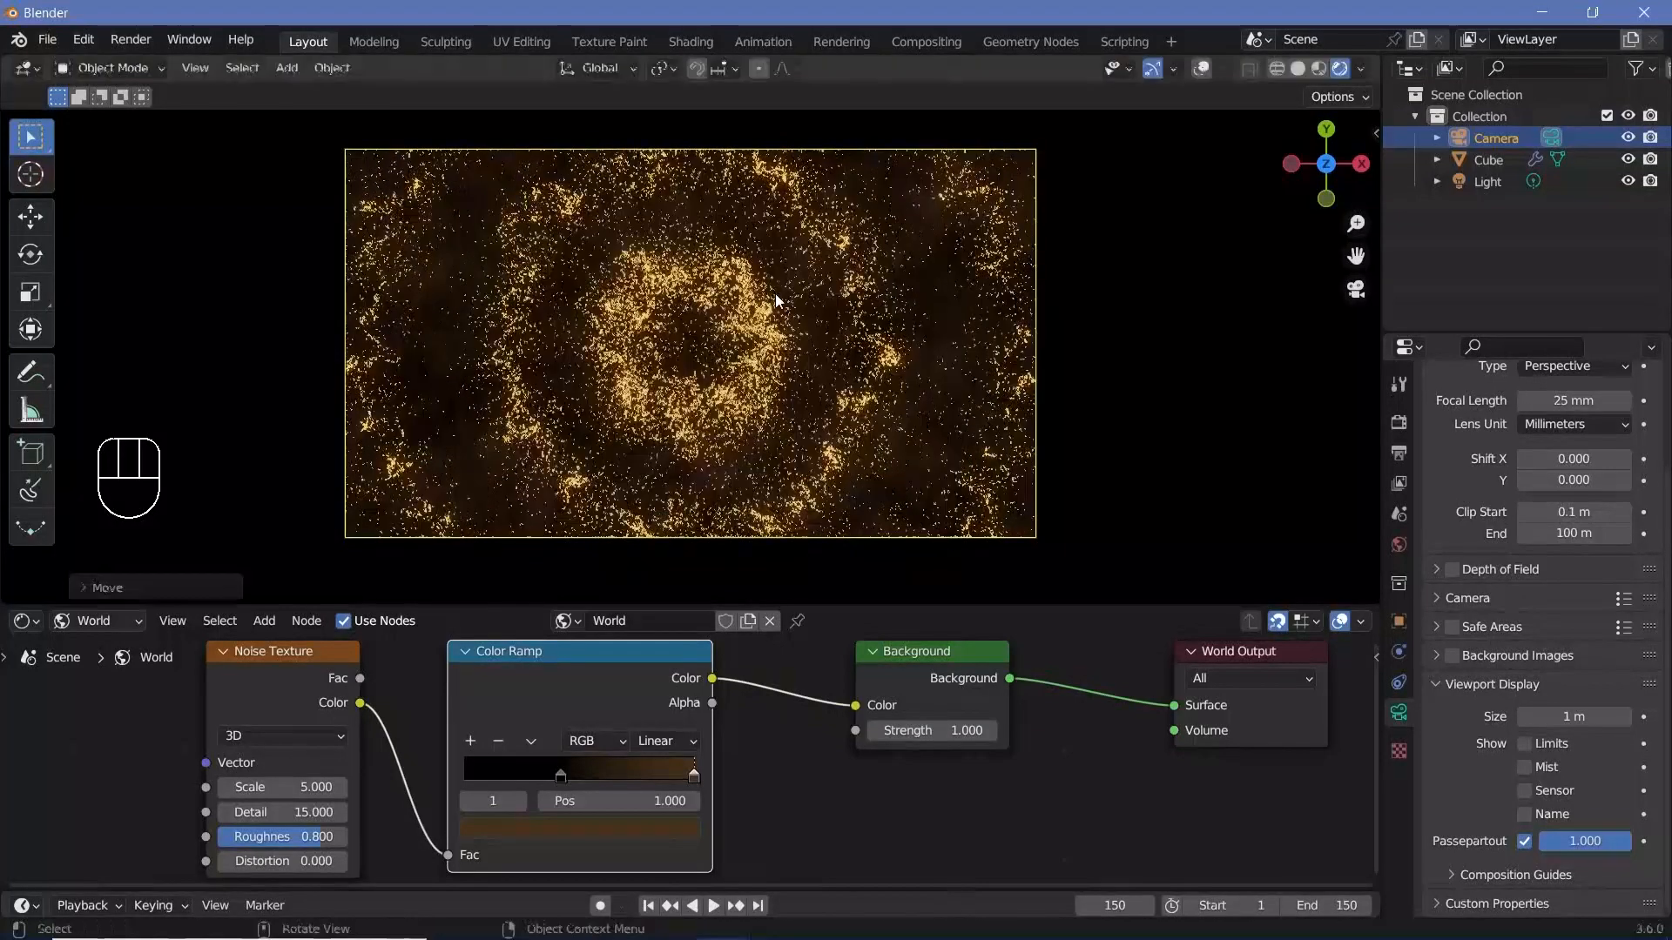
pyautogui.moveTo(840, 607); pyautogui.dragTo(847, 705)
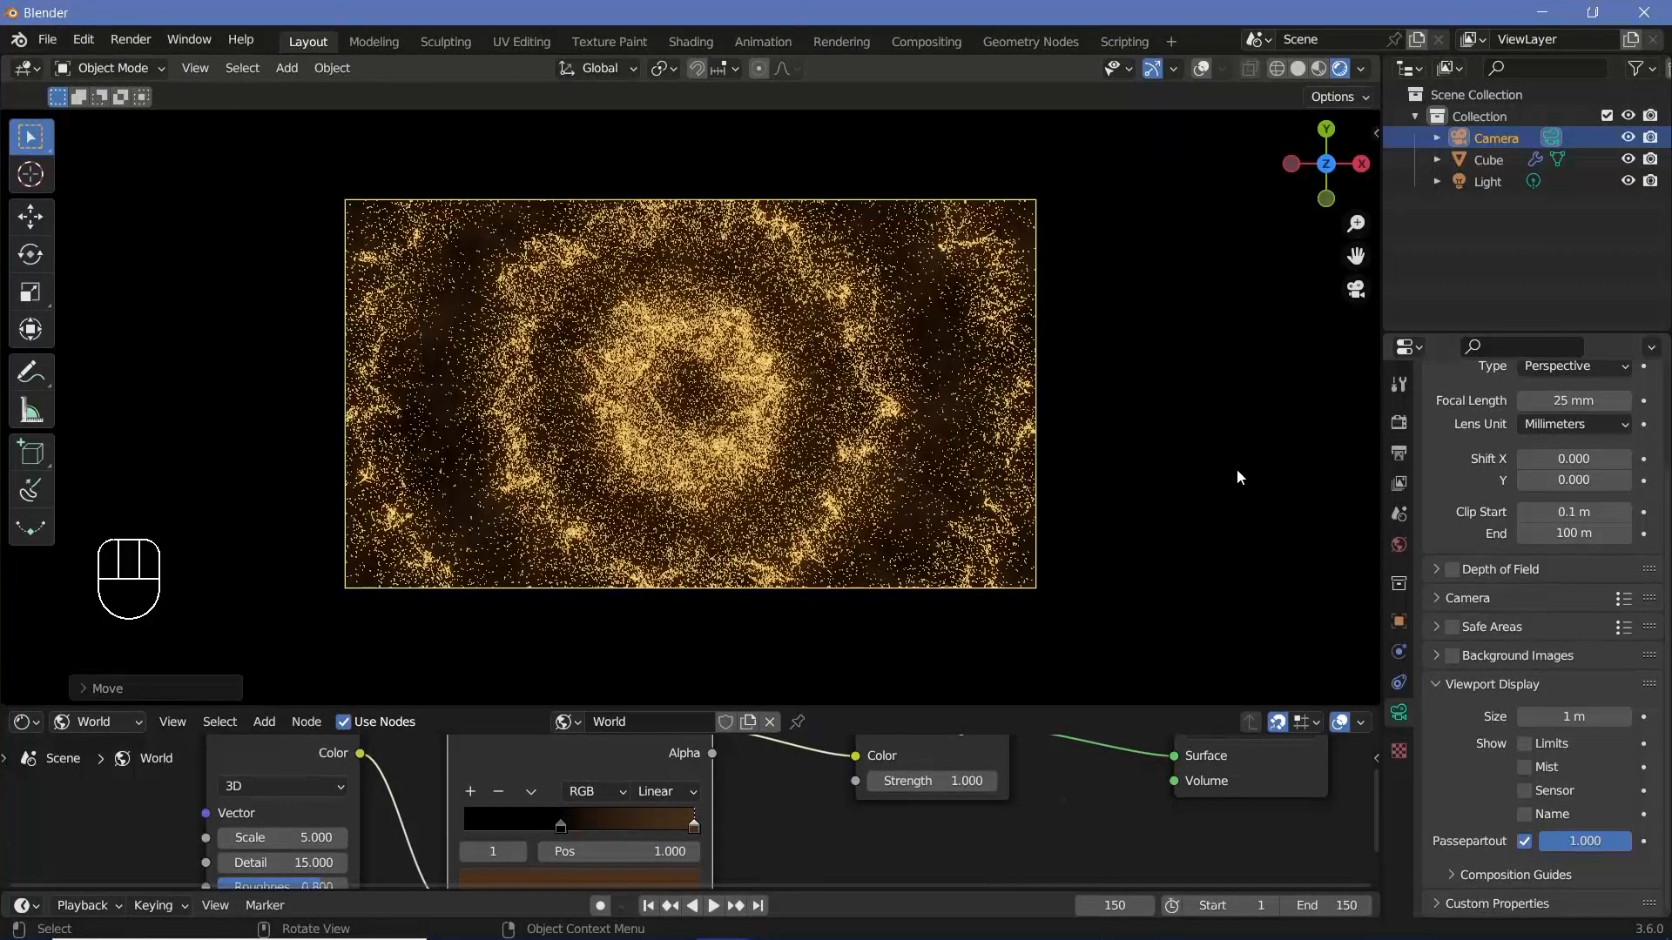
# Step: Set both the Render and Viewport sampling values to 1 in the render properties
pyautogui.click(1399, 424)
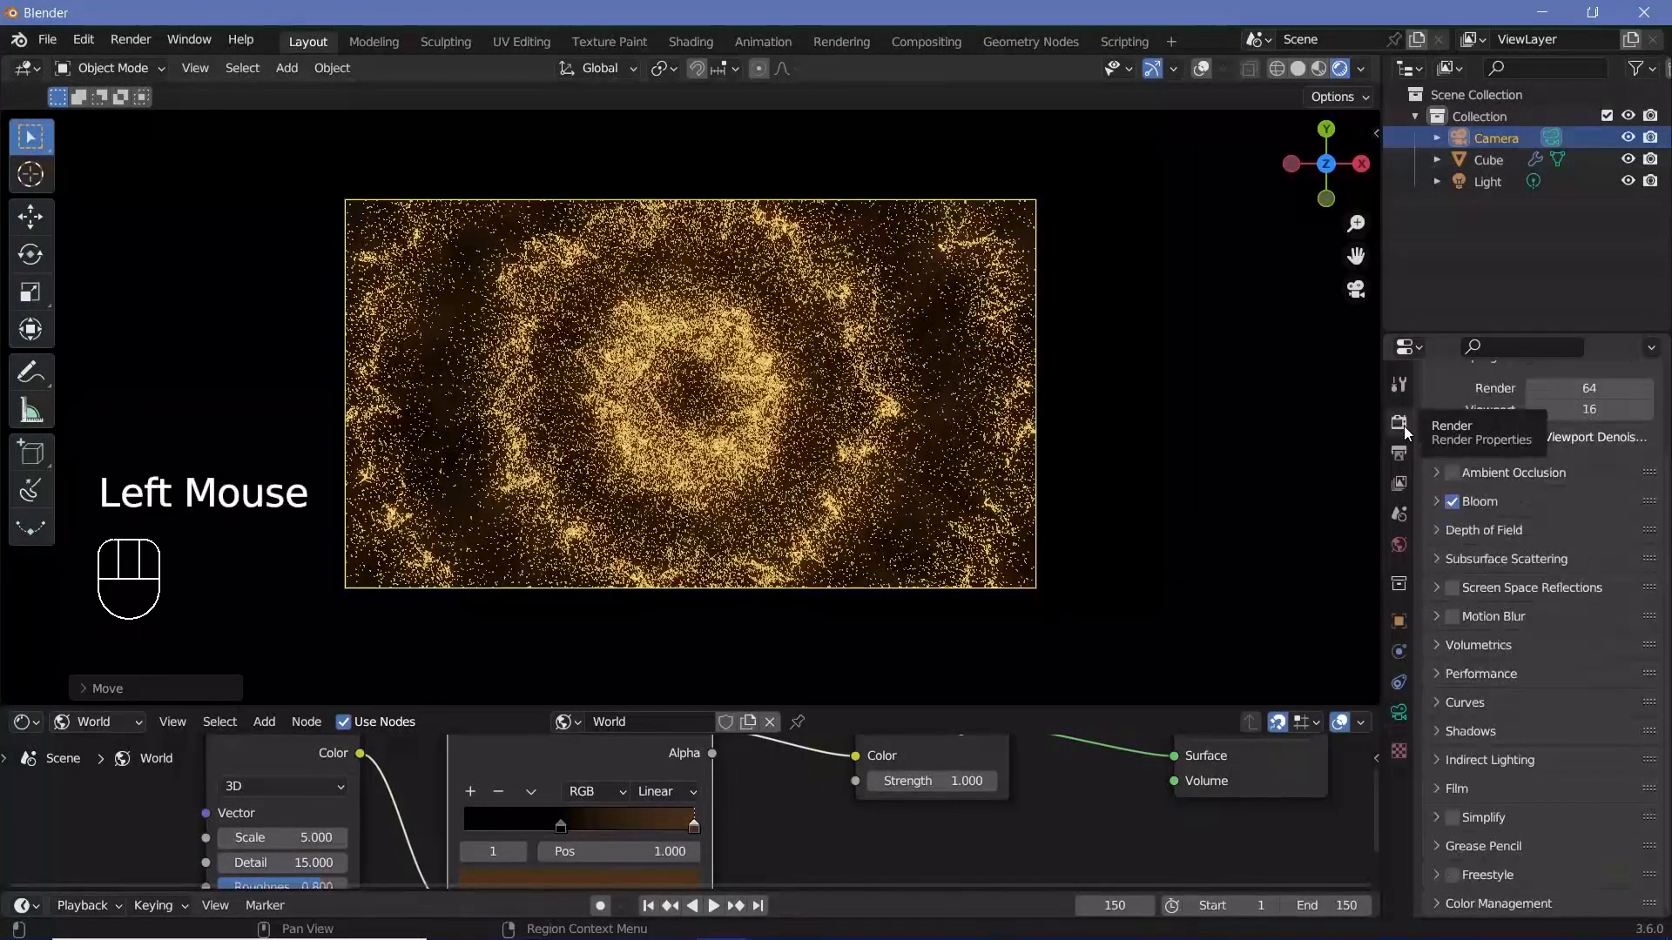
pyautogui.doubleClick(1605, 388)
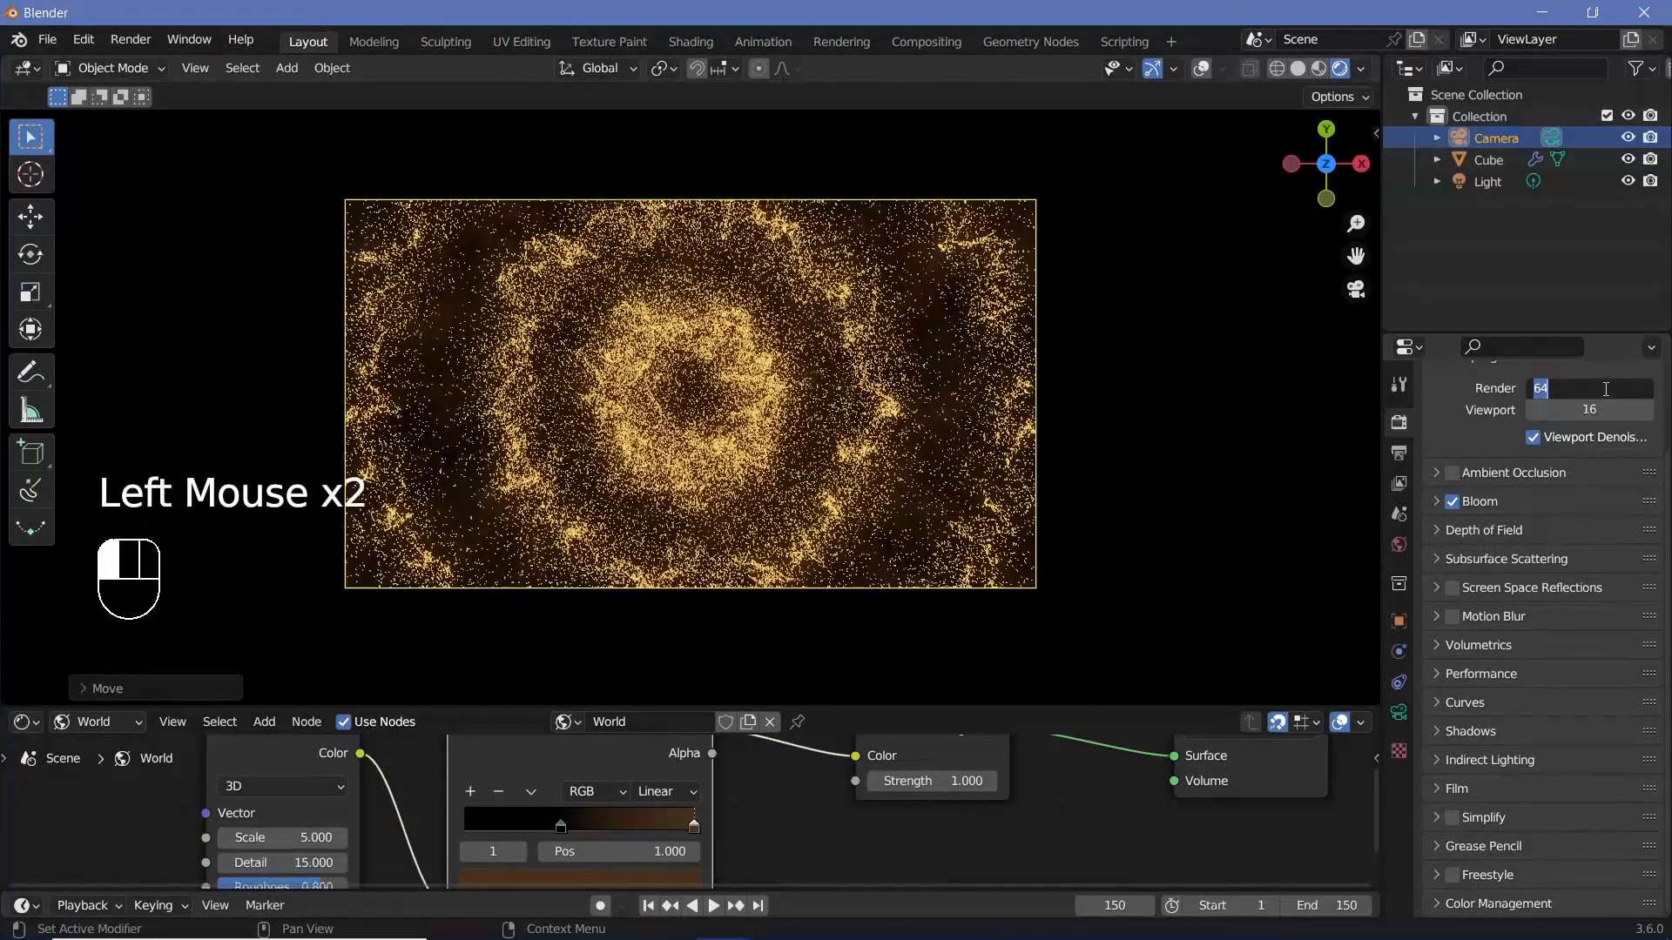
pyautogui.write('1')
pyautogui.press('Tab')
pyautogui.write('1')
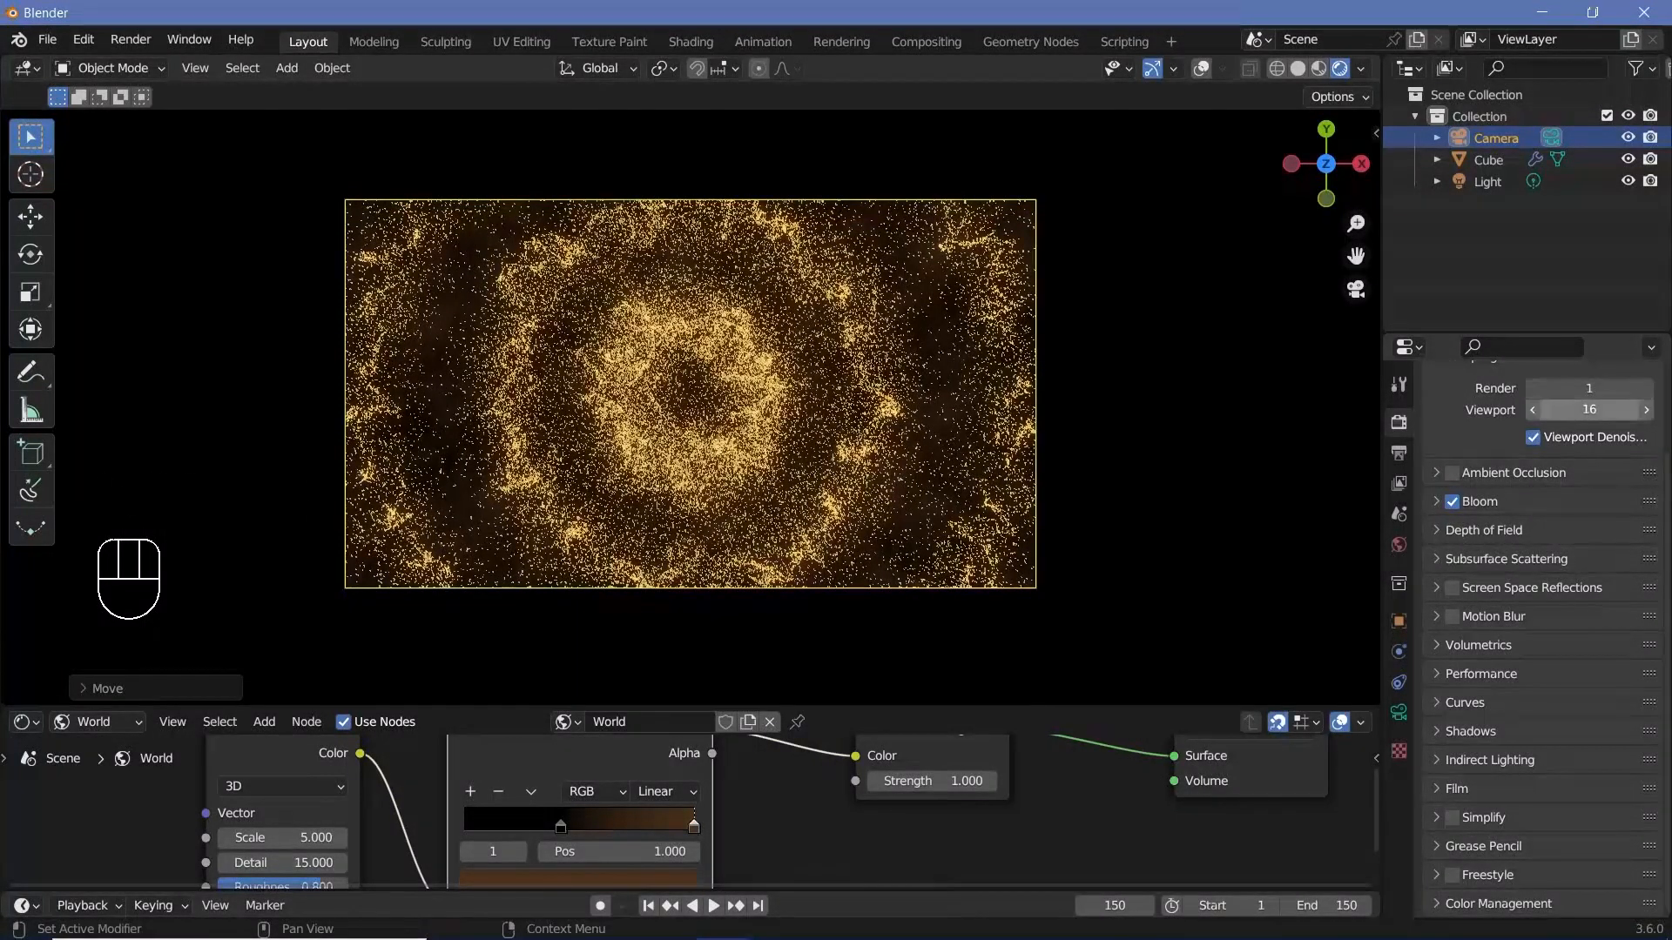
pyautogui.press('Return')
pyautogui.scroll(2, 734, 452)
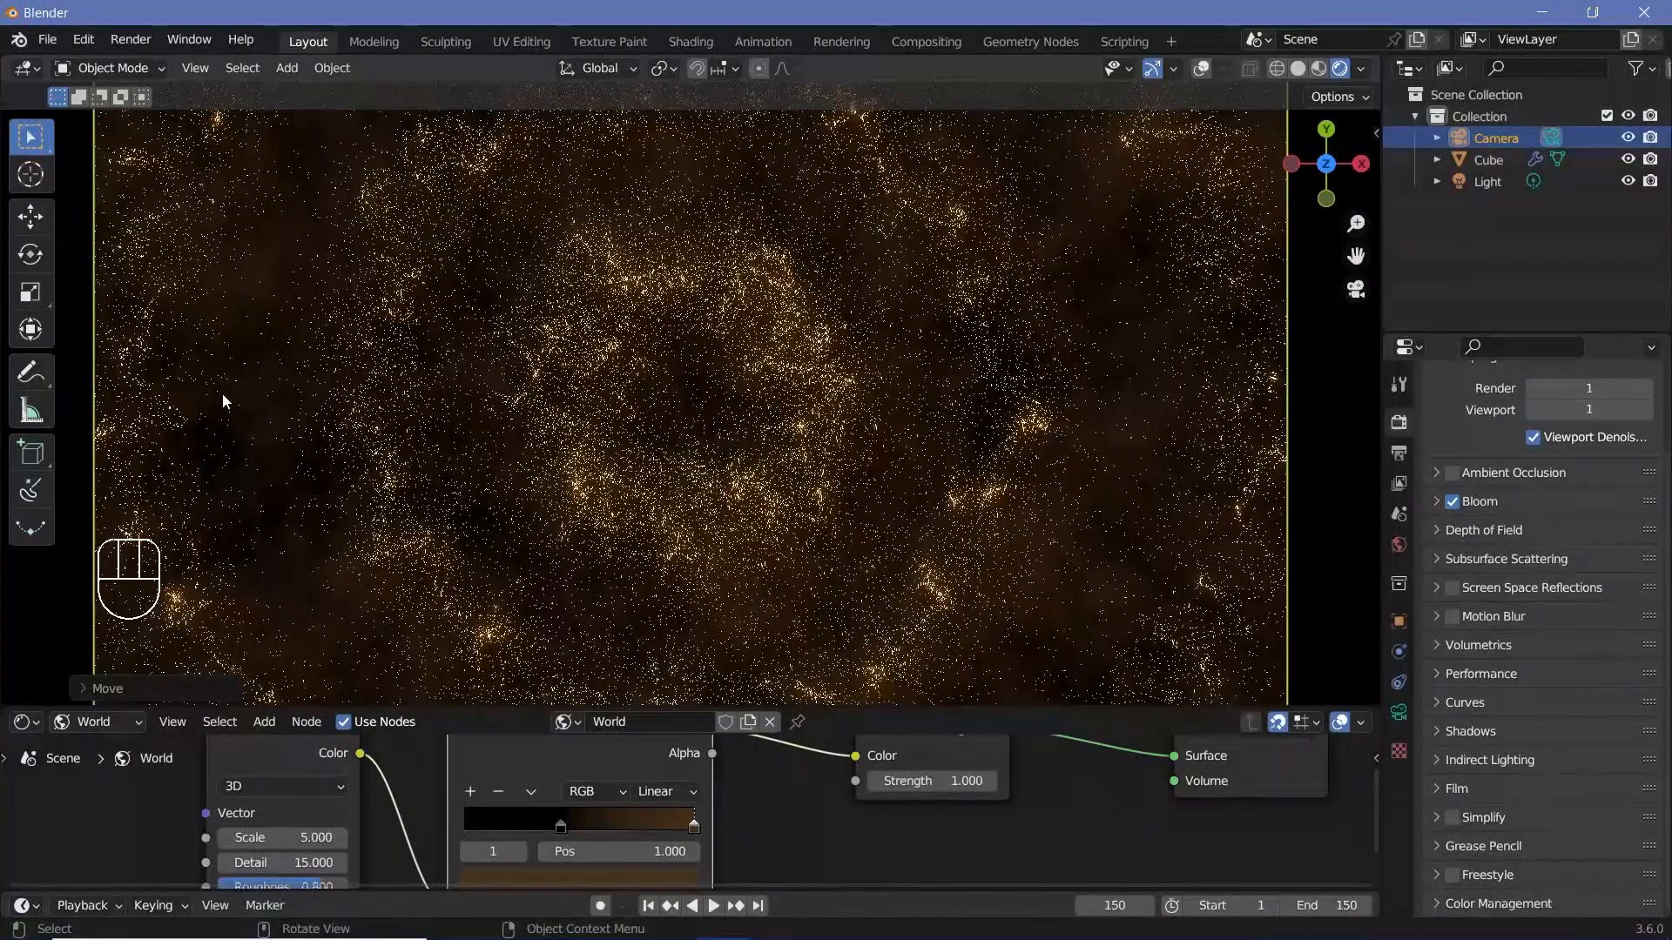
pyautogui.scroll(-2, 444, 348)
pyautogui.scroll(1, 457, 353)
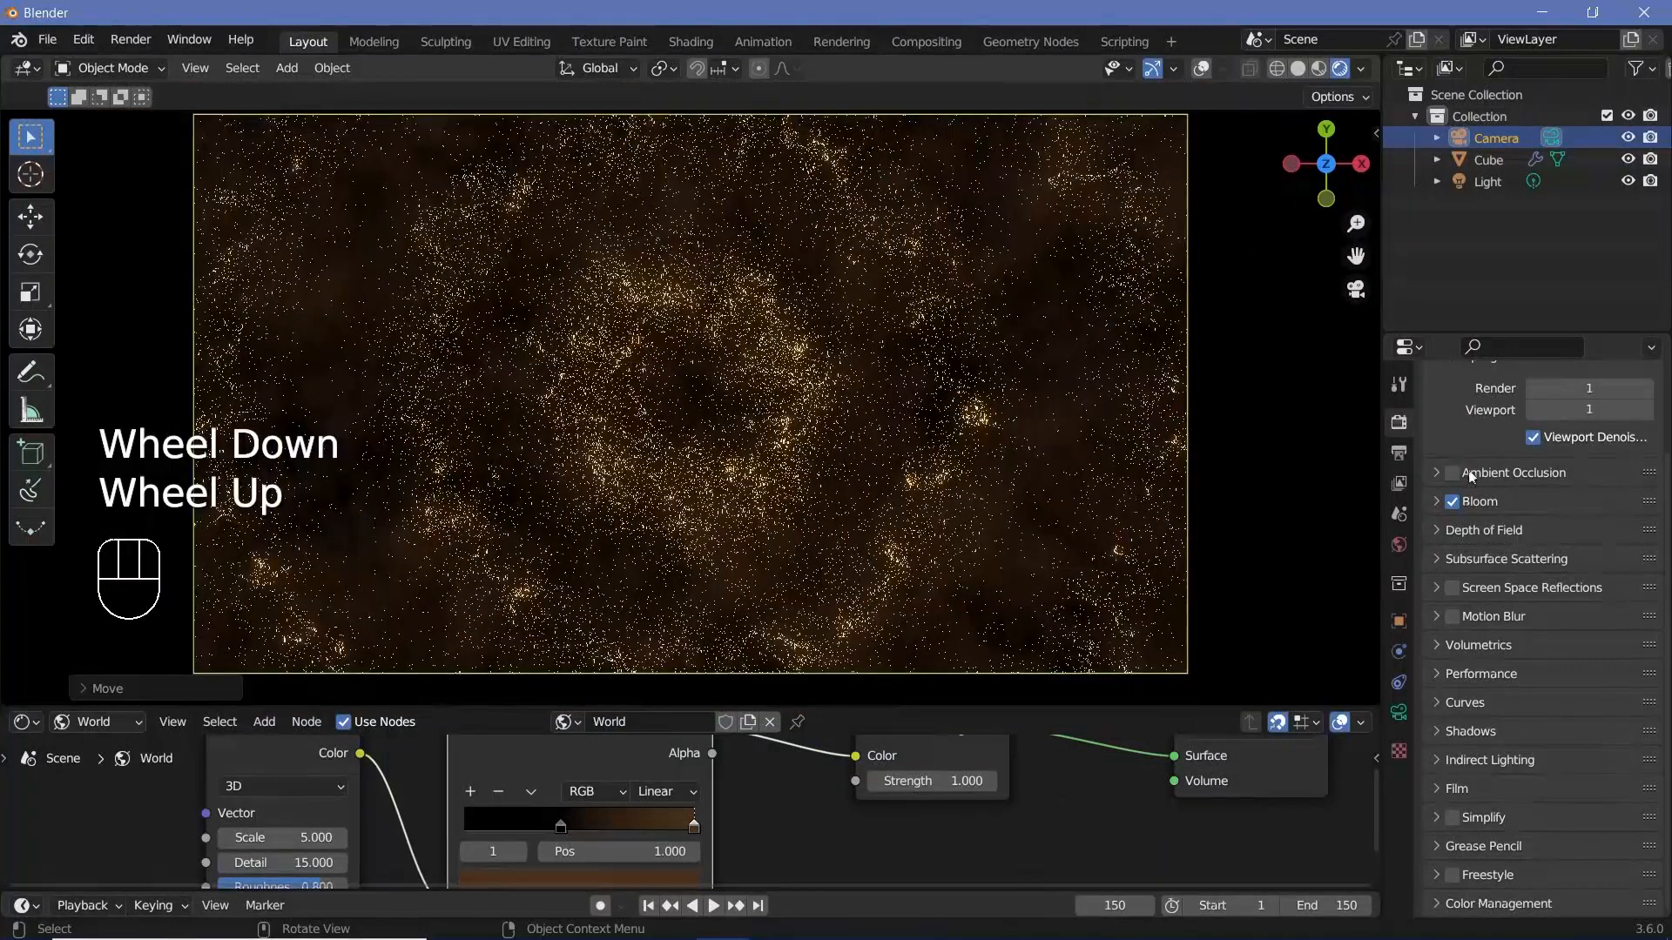
pyautogui.click(131, 39)
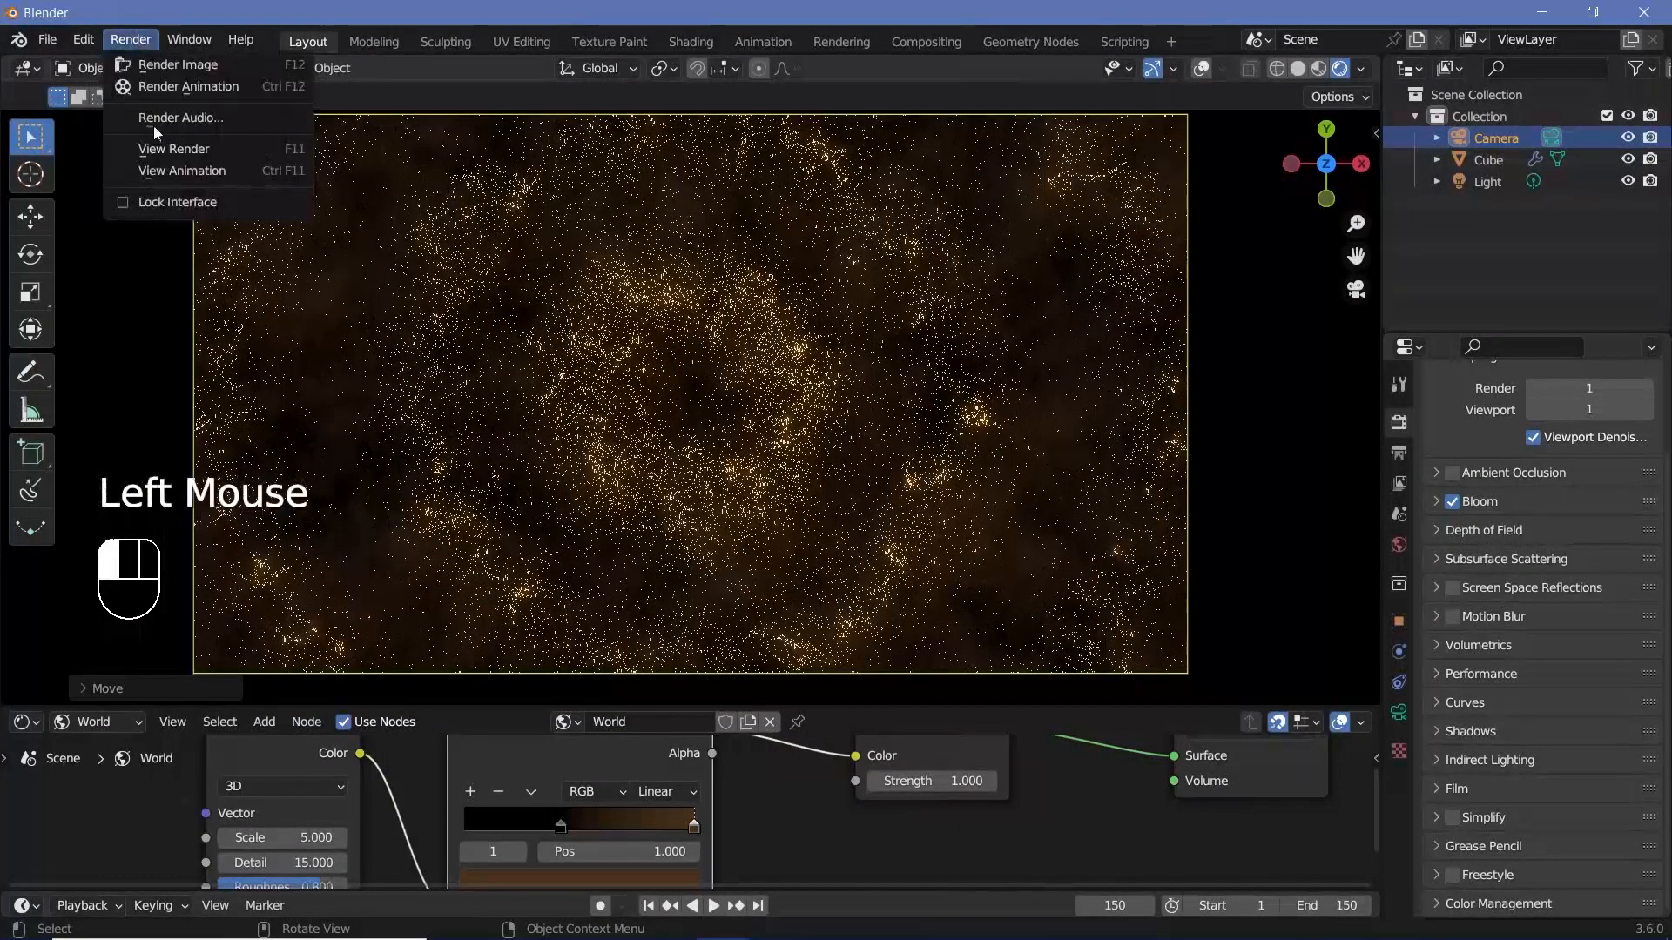
pyautogui.click(711, 424)
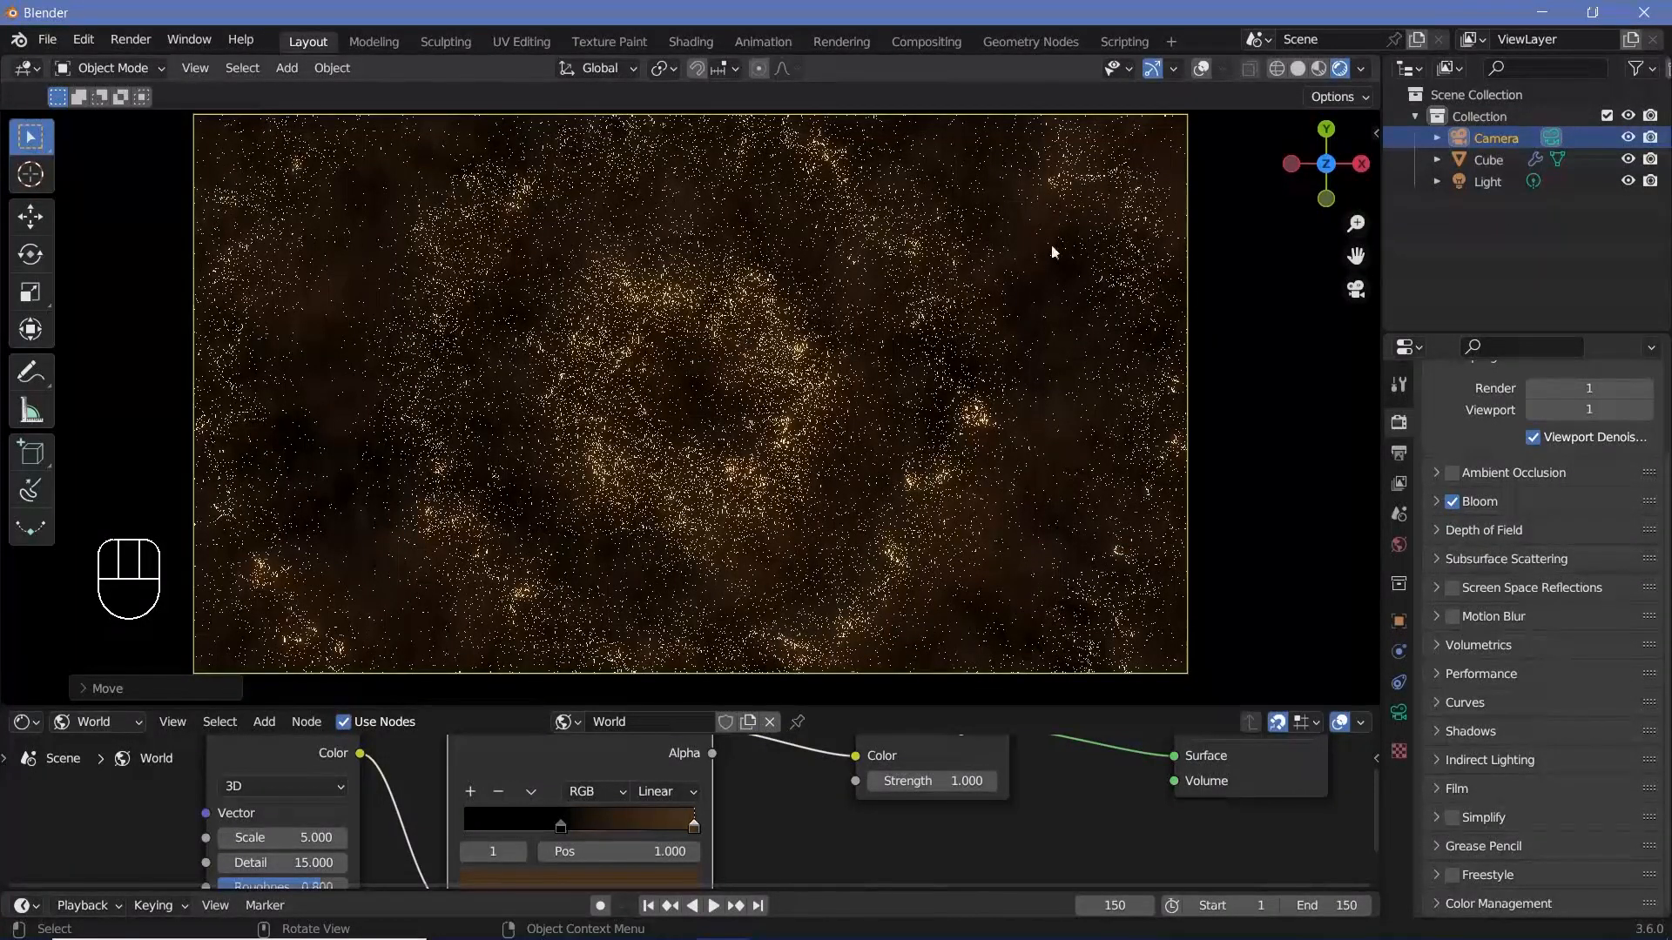
# Step: Switch the viewport to Solid shading and inspect the small cubes up close within the camera view
pyautogui.click(1299, 69)
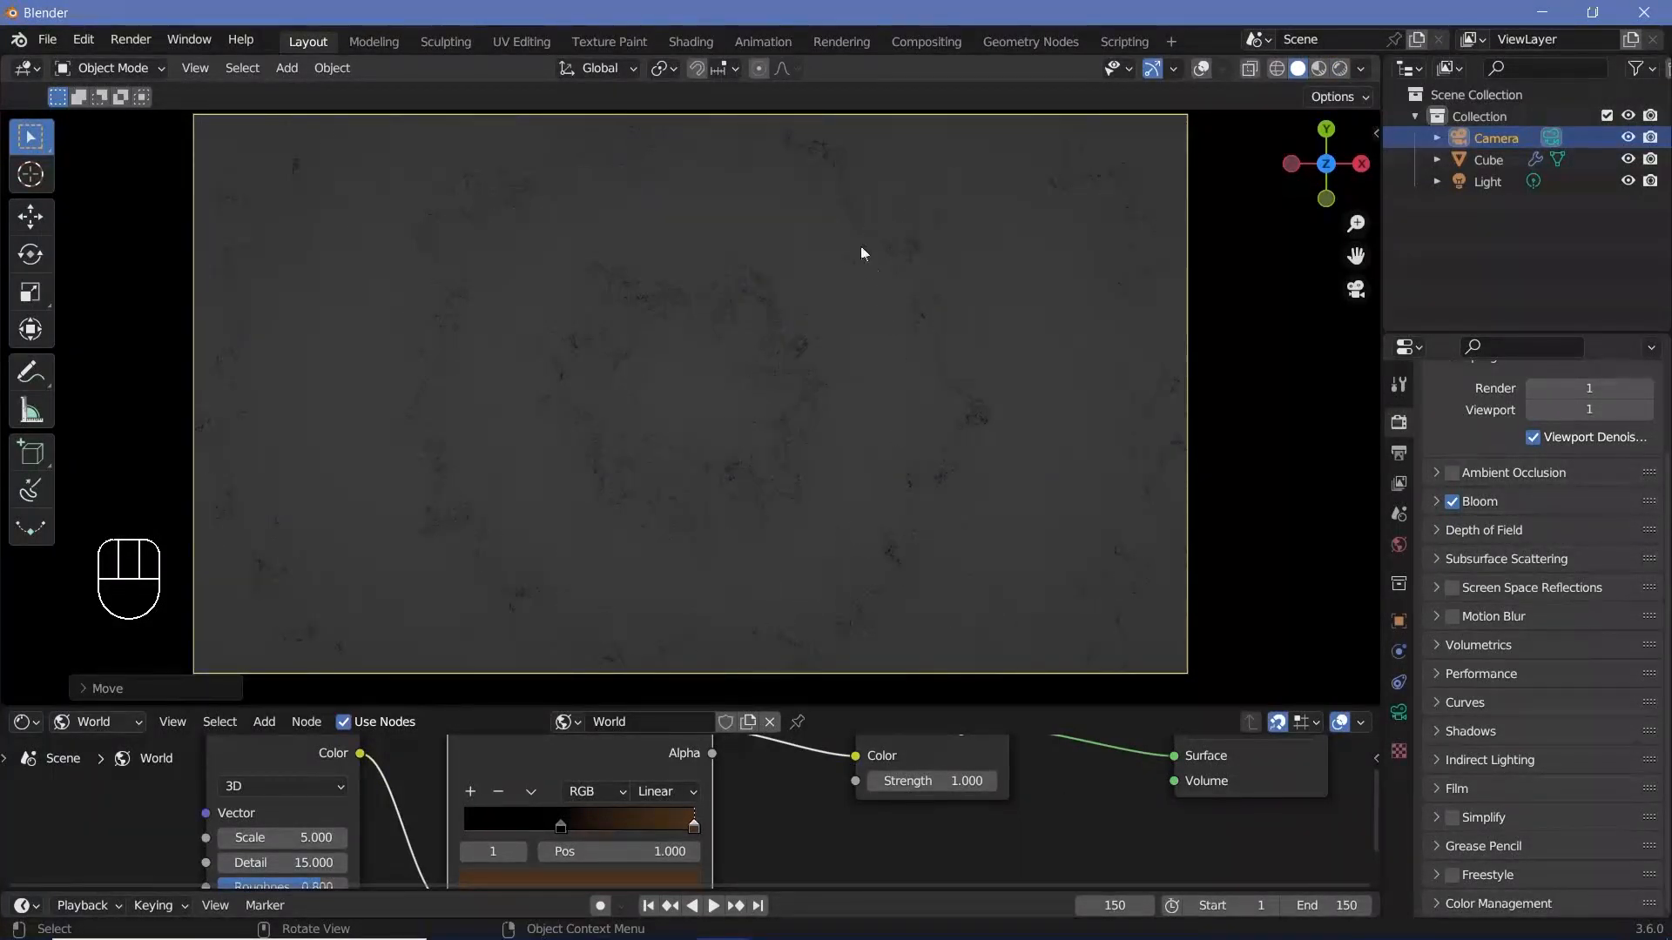
pyautogui.scroll(2, 702, 387)
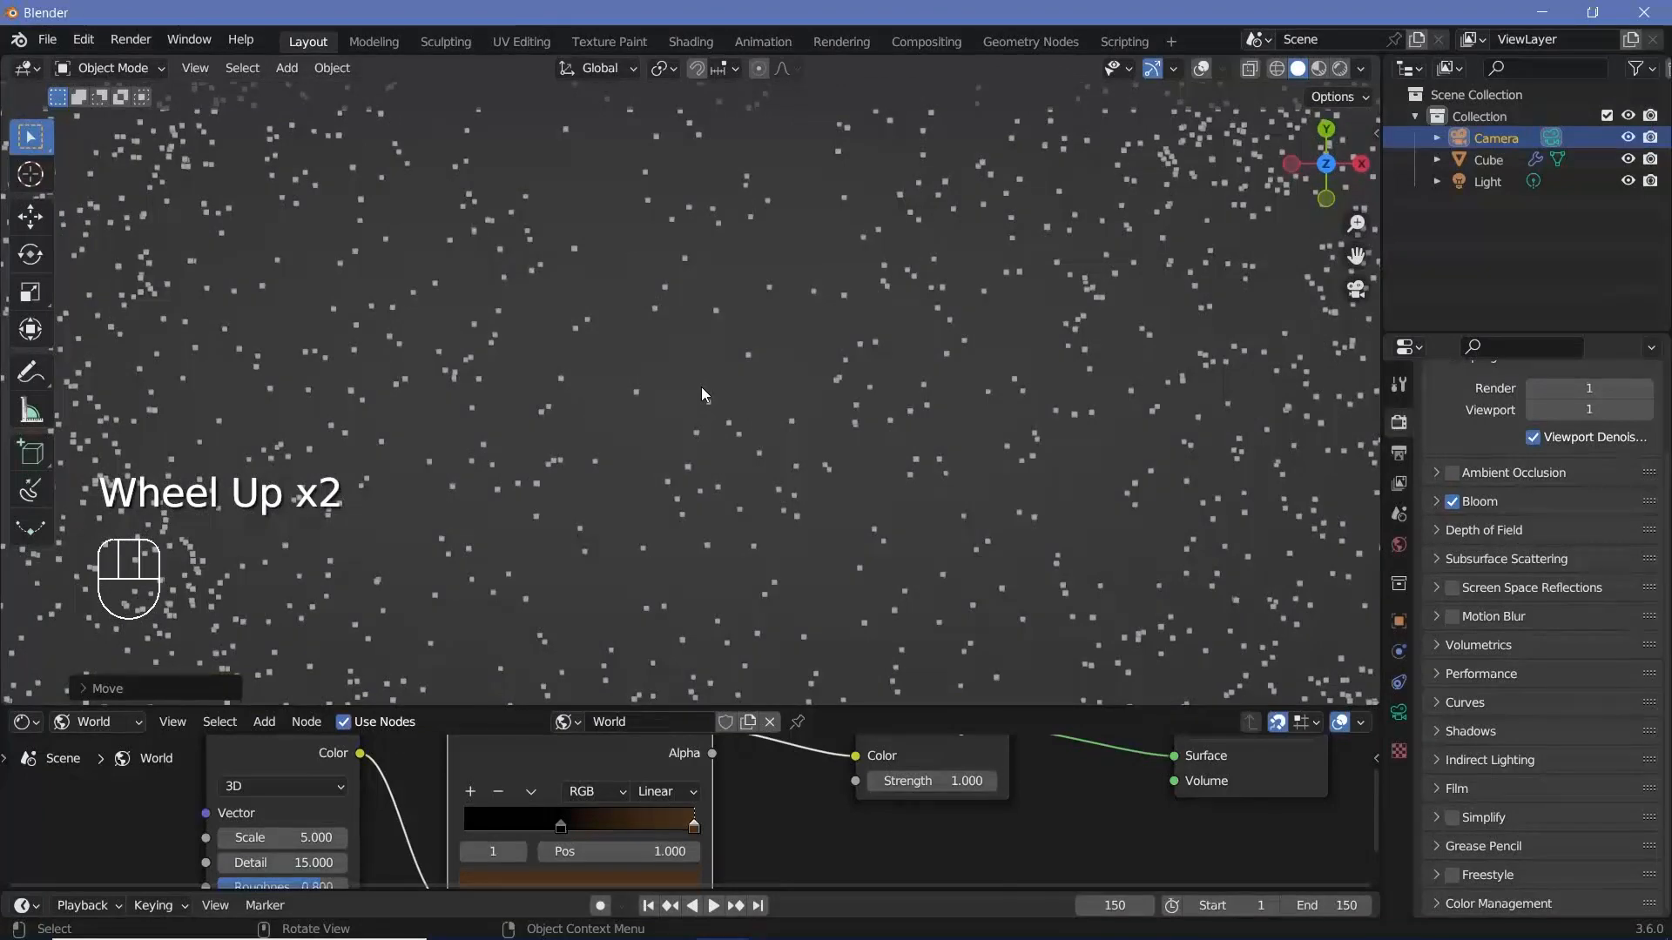
pyautogui.scroll(-1, 701, 387)
pyautogui.scroll(-5, 702, 388)
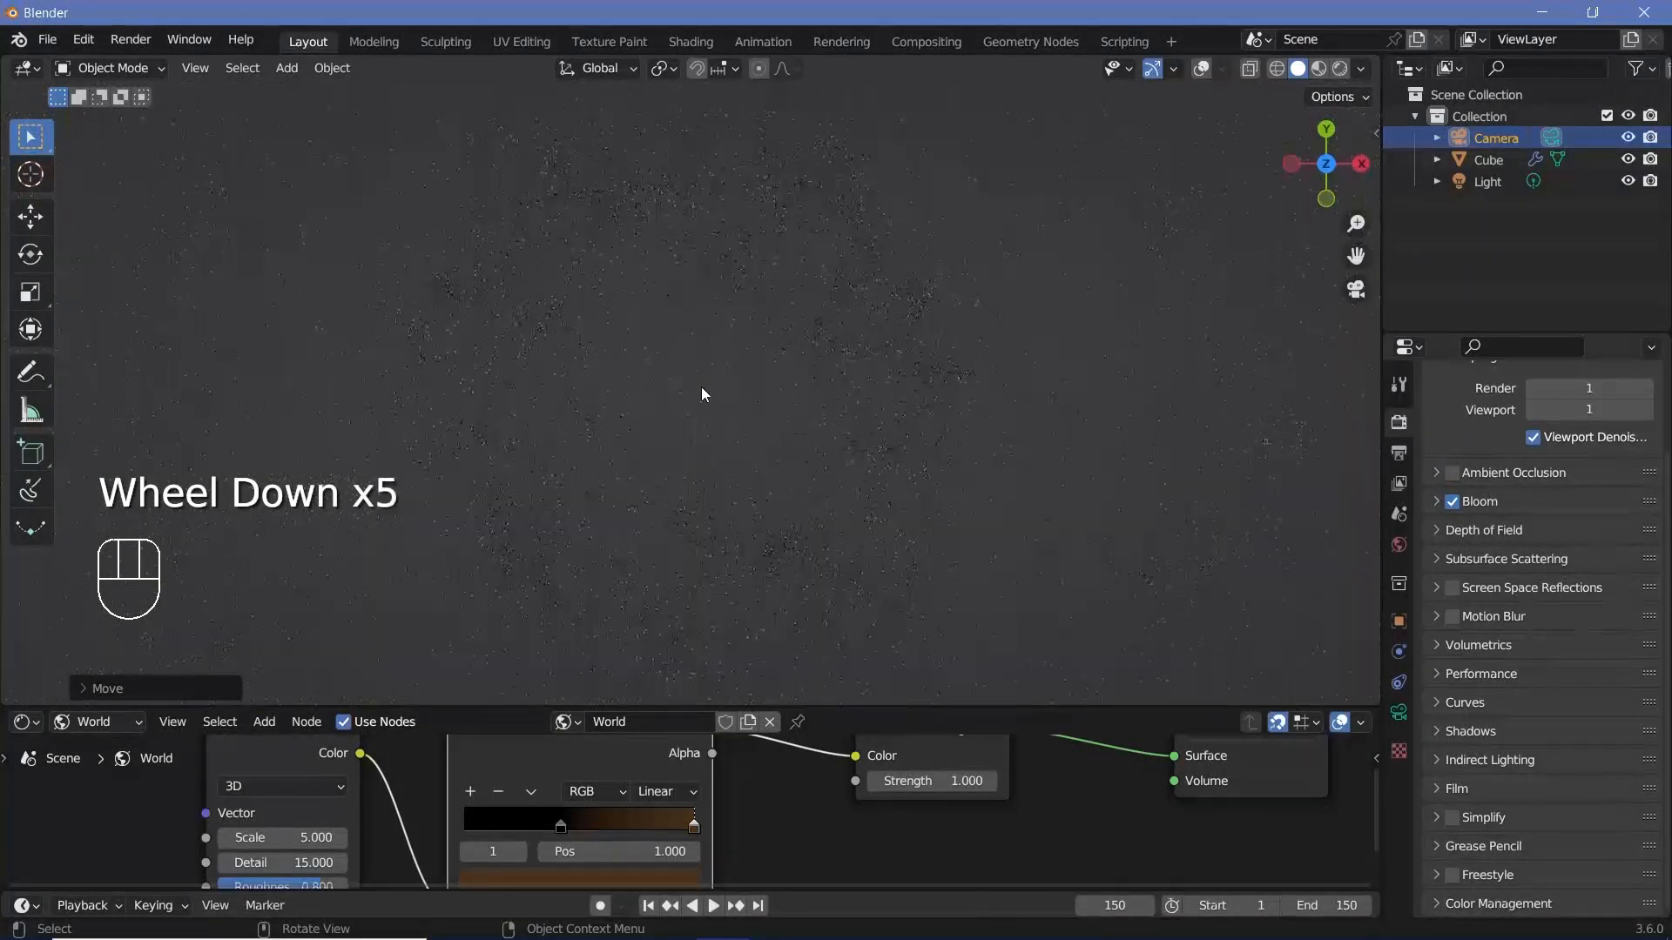
pyautogui.scroll(-3, 702, 394)
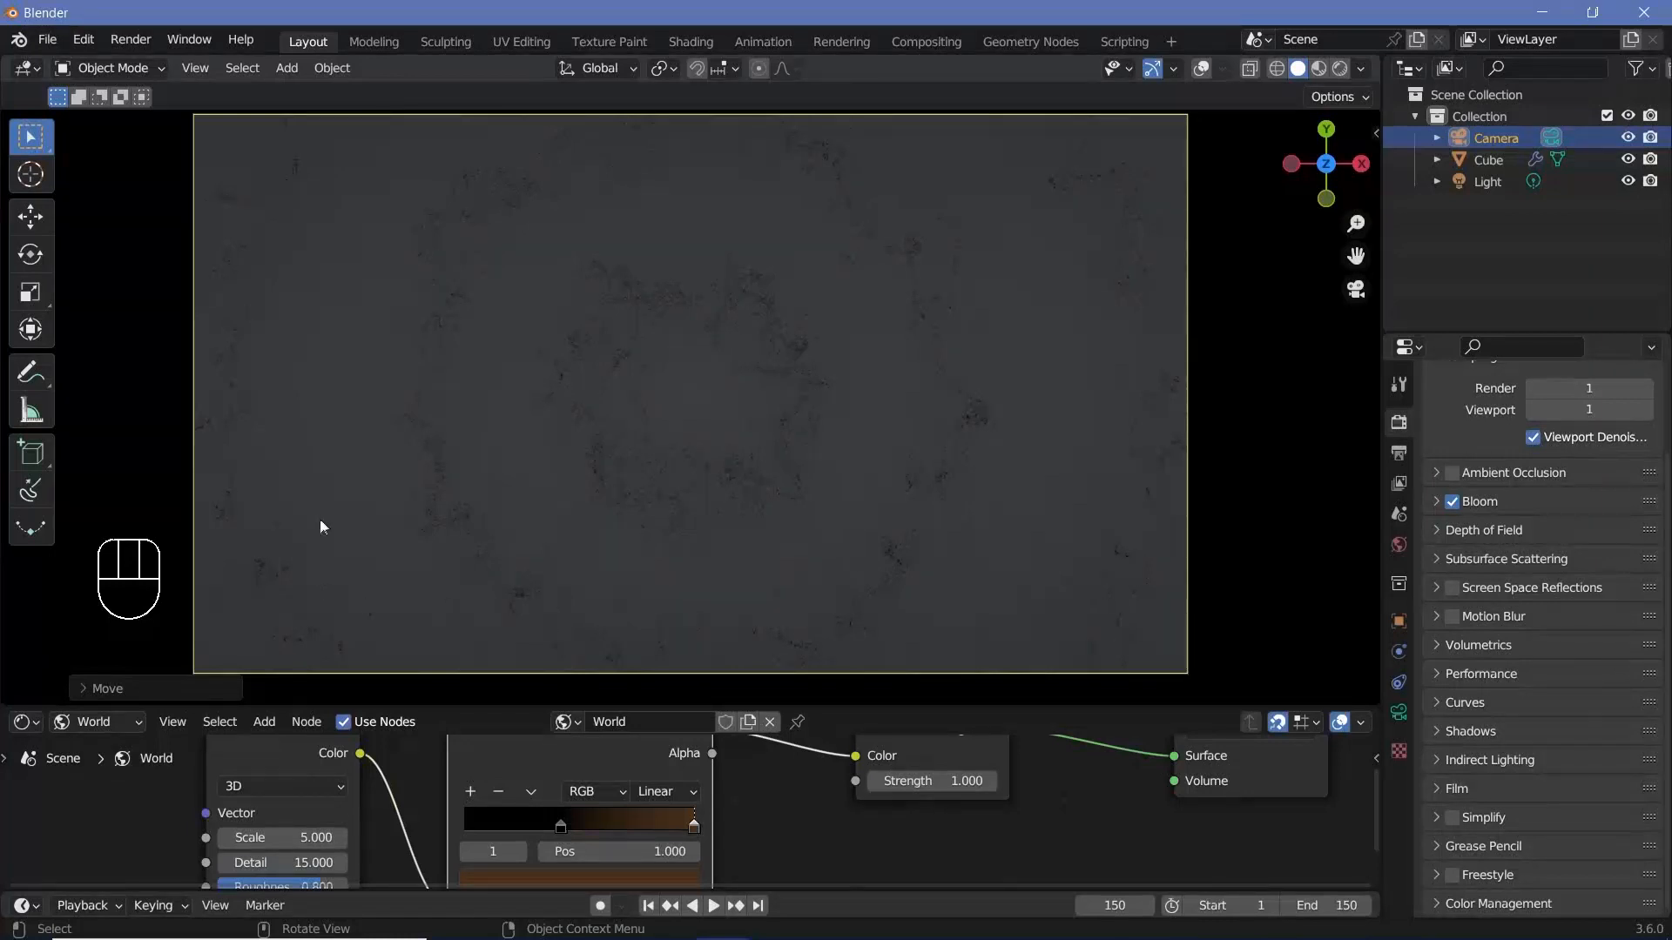
# Step: Set the solid shading background to Viewport and make its color white
pyautogui.click(1363, 69)
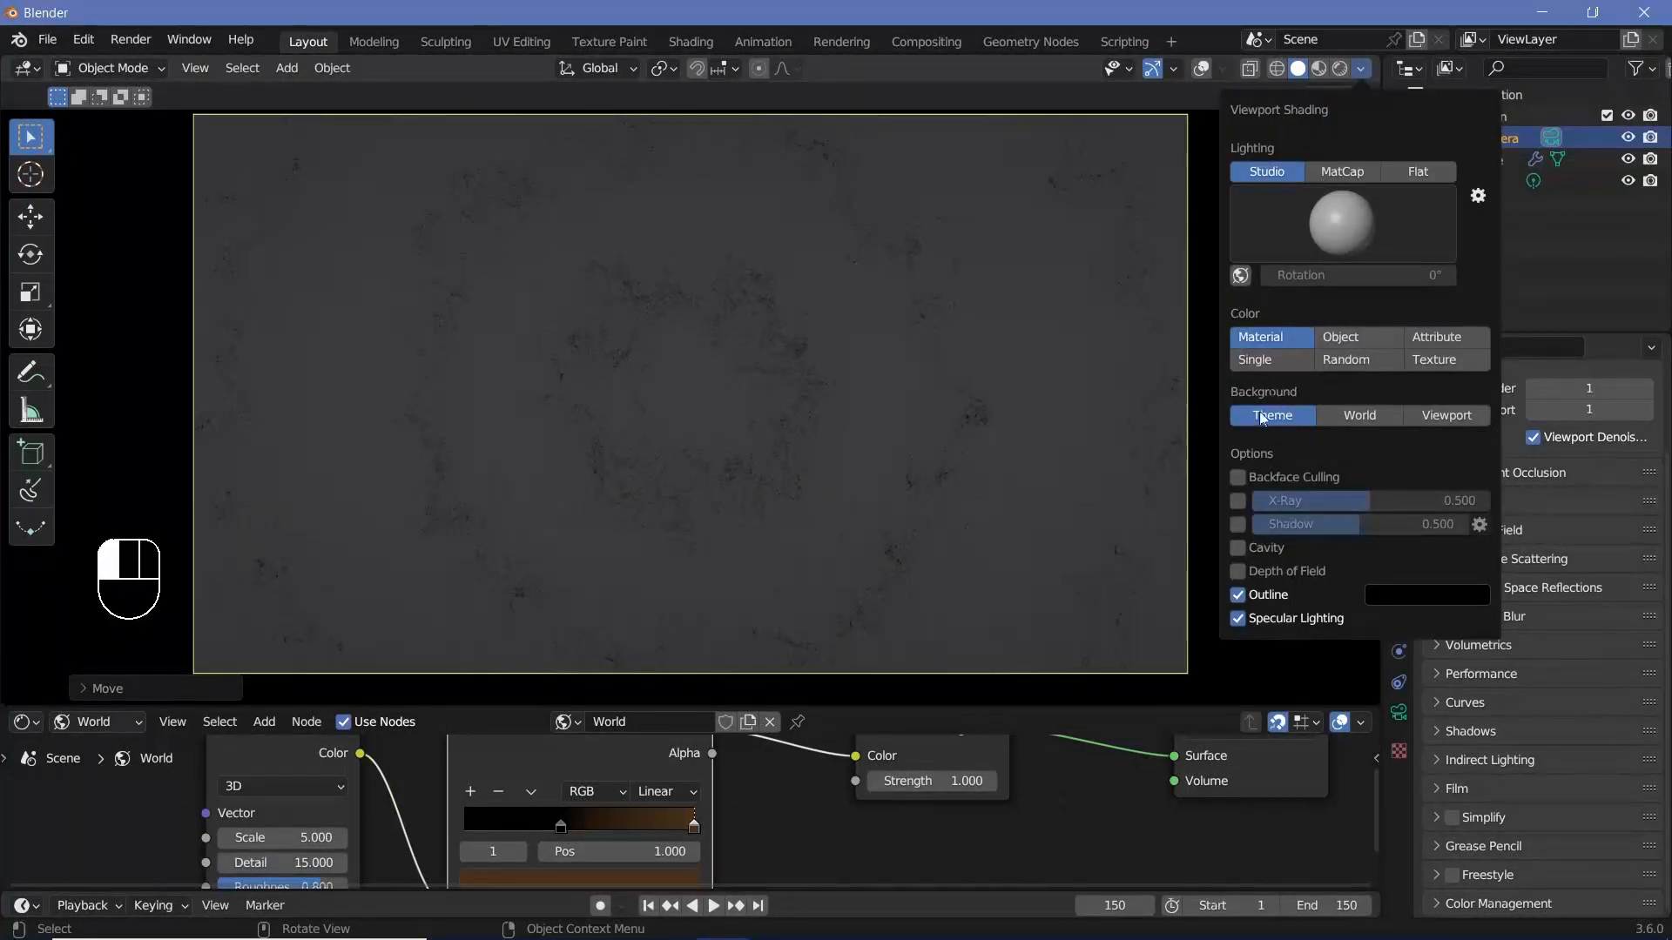
pyautogui.click(1445, 416)
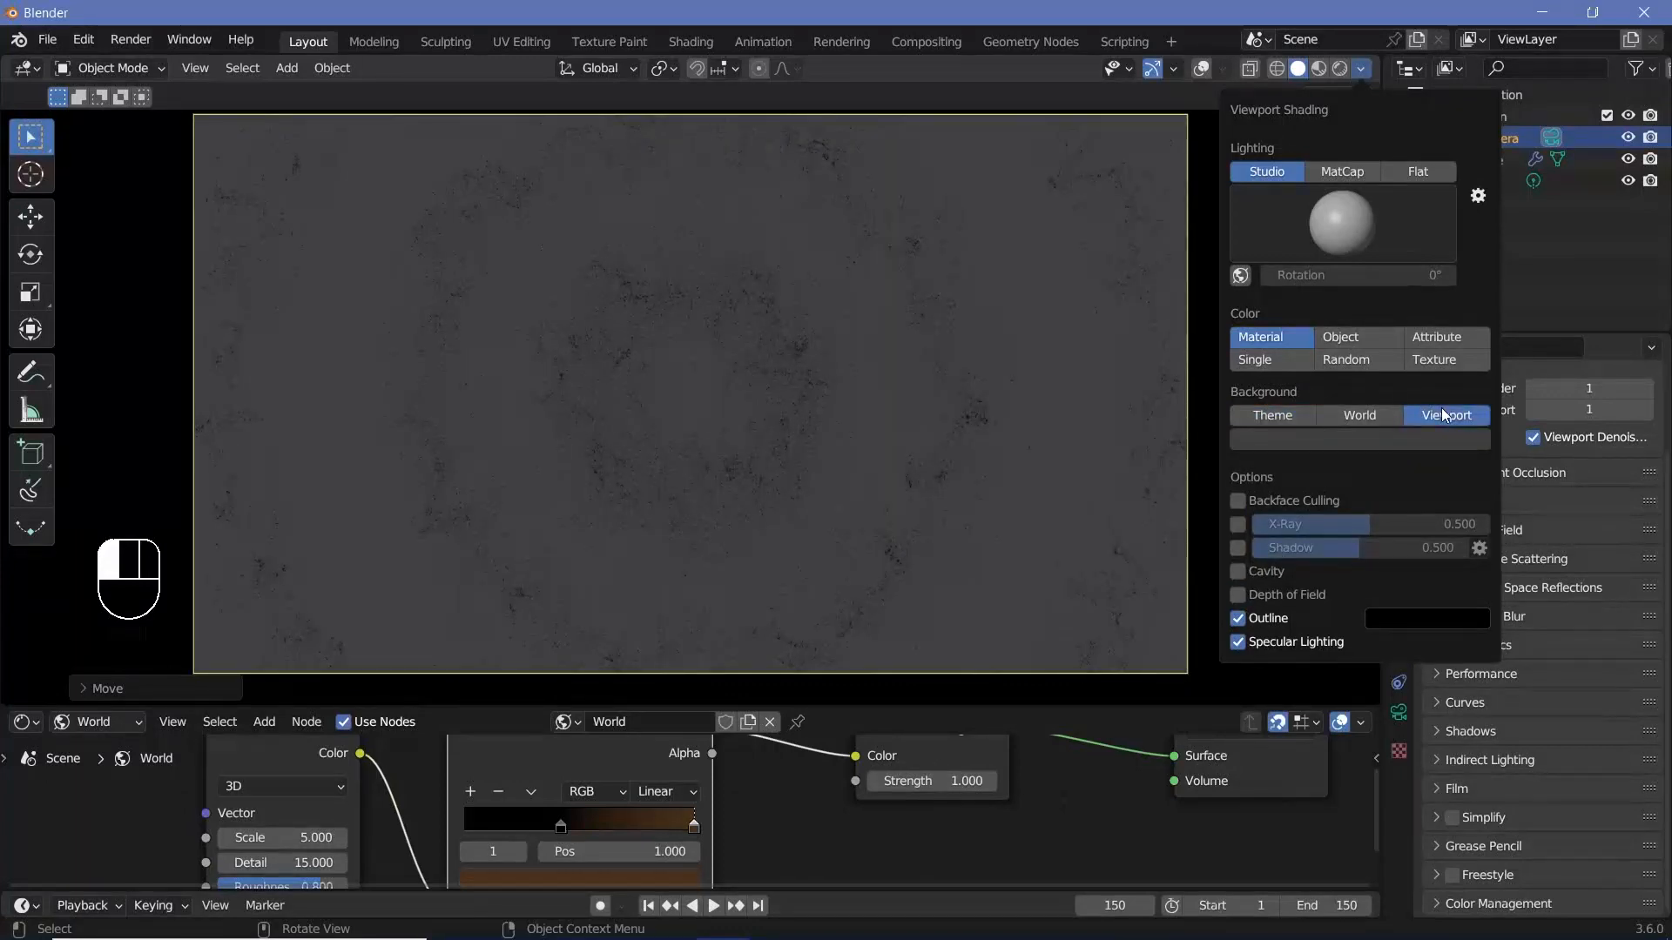
pyautogui.click(1323, 440)
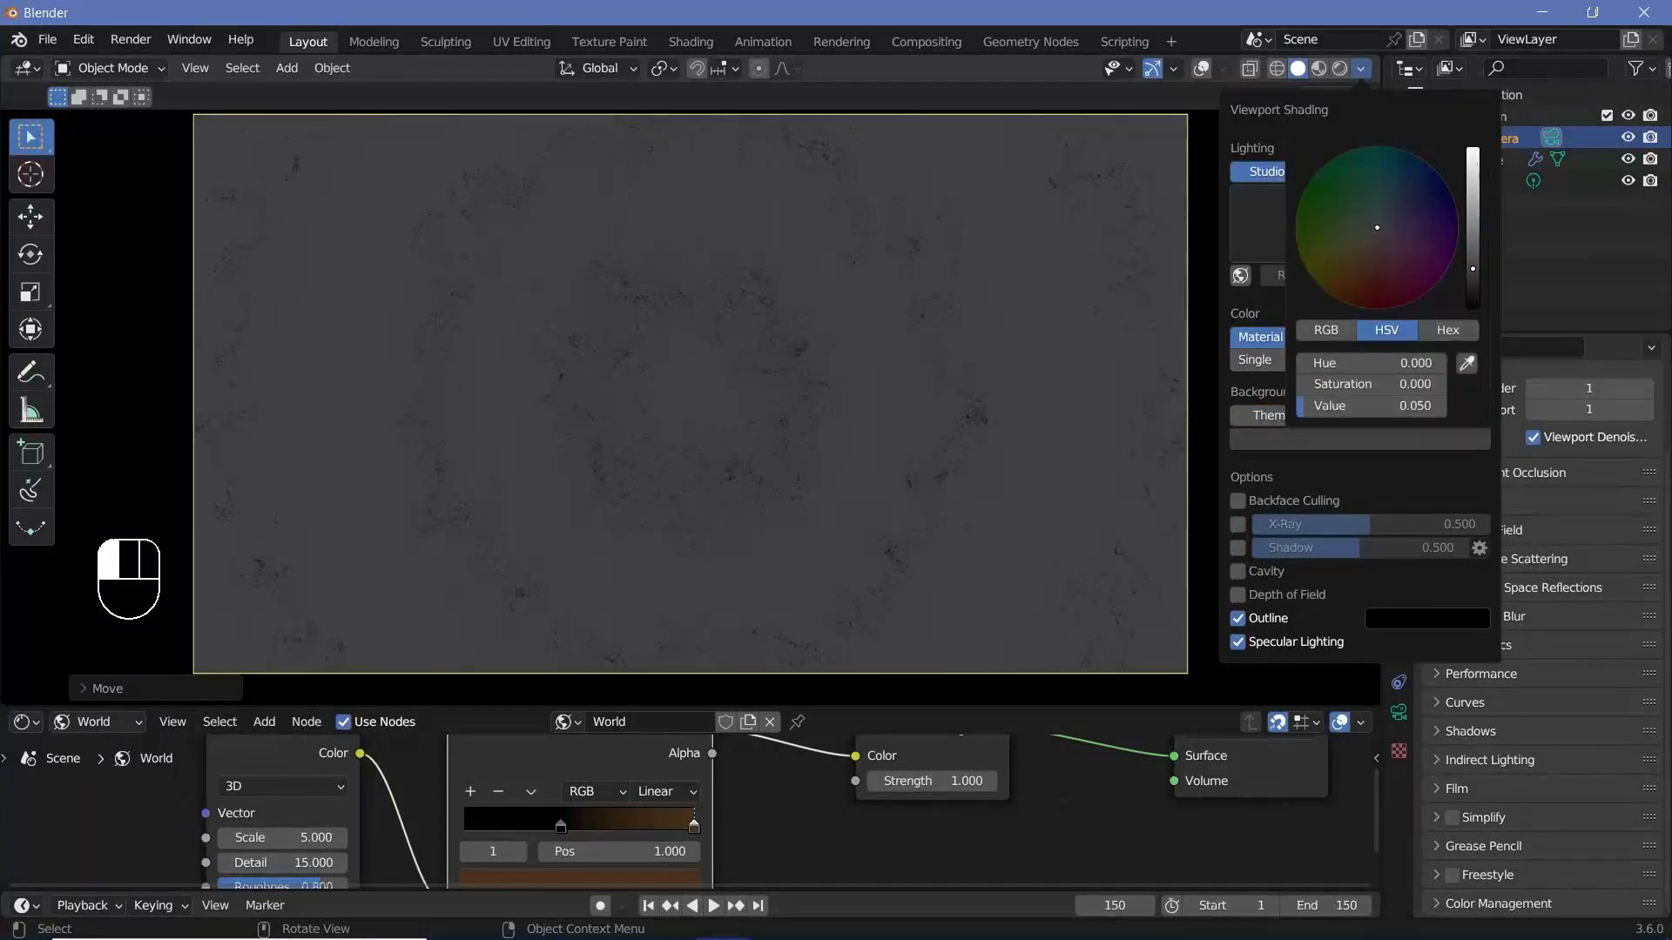
pyautogui.moveTo(1358, 406); pyautogui.dragTo(1445, 405)
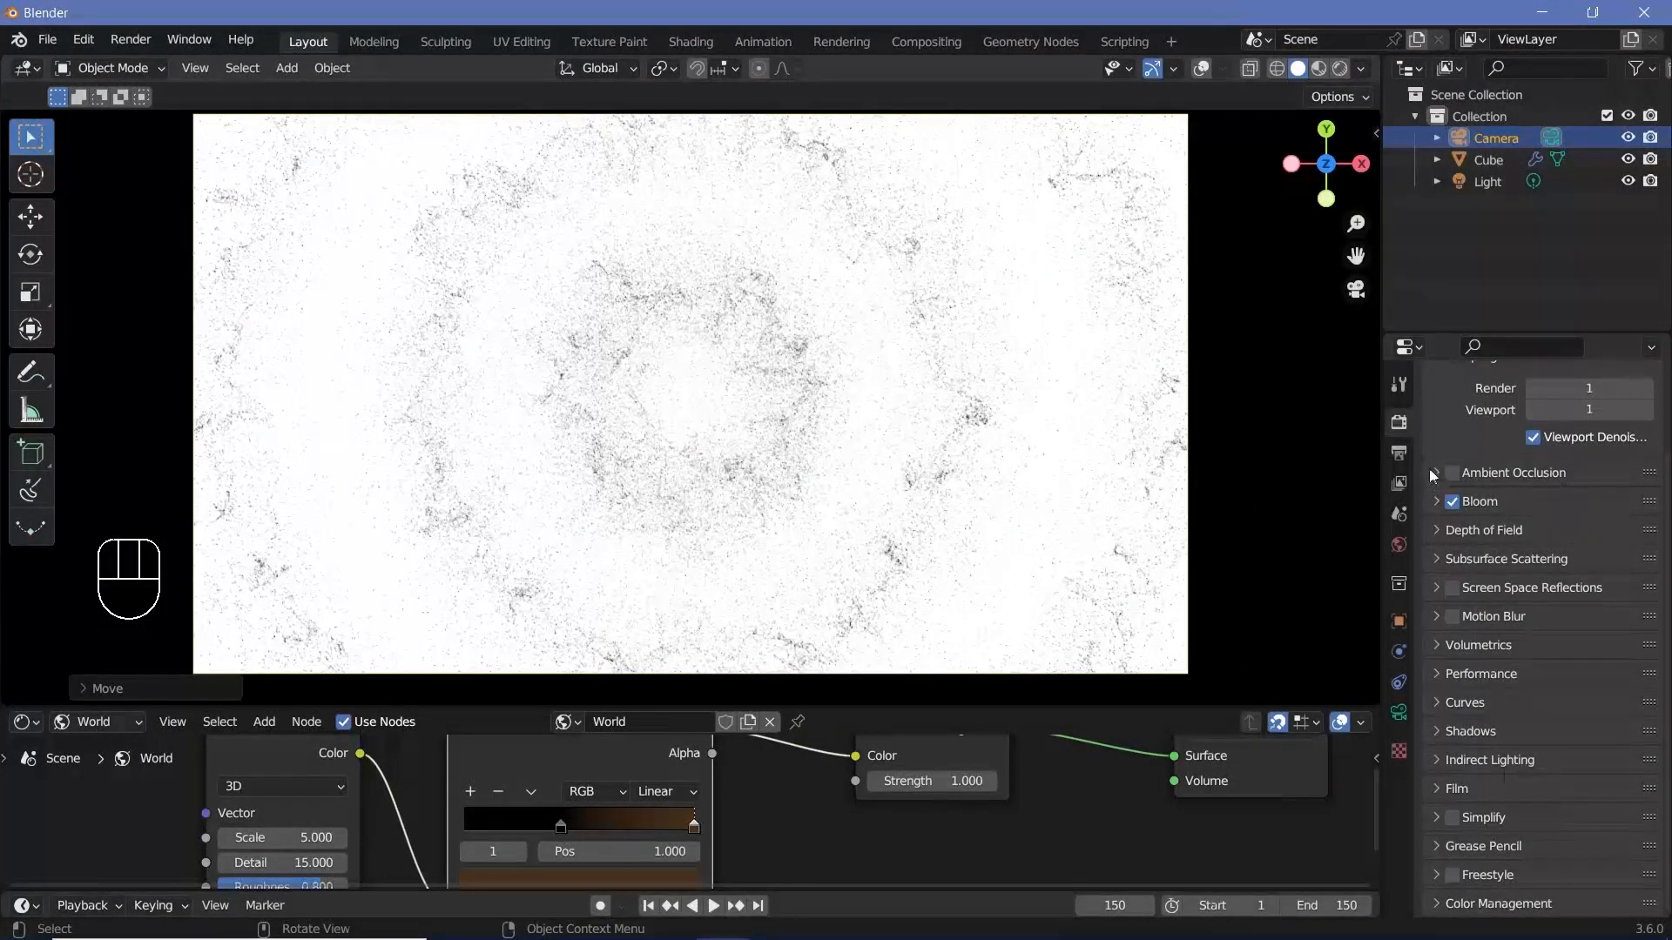
# Step: Change the Color Management View Transform to Standard
pyautogui.scroll(-2, 1441, 697)
pyautogui.click(1445, 914)
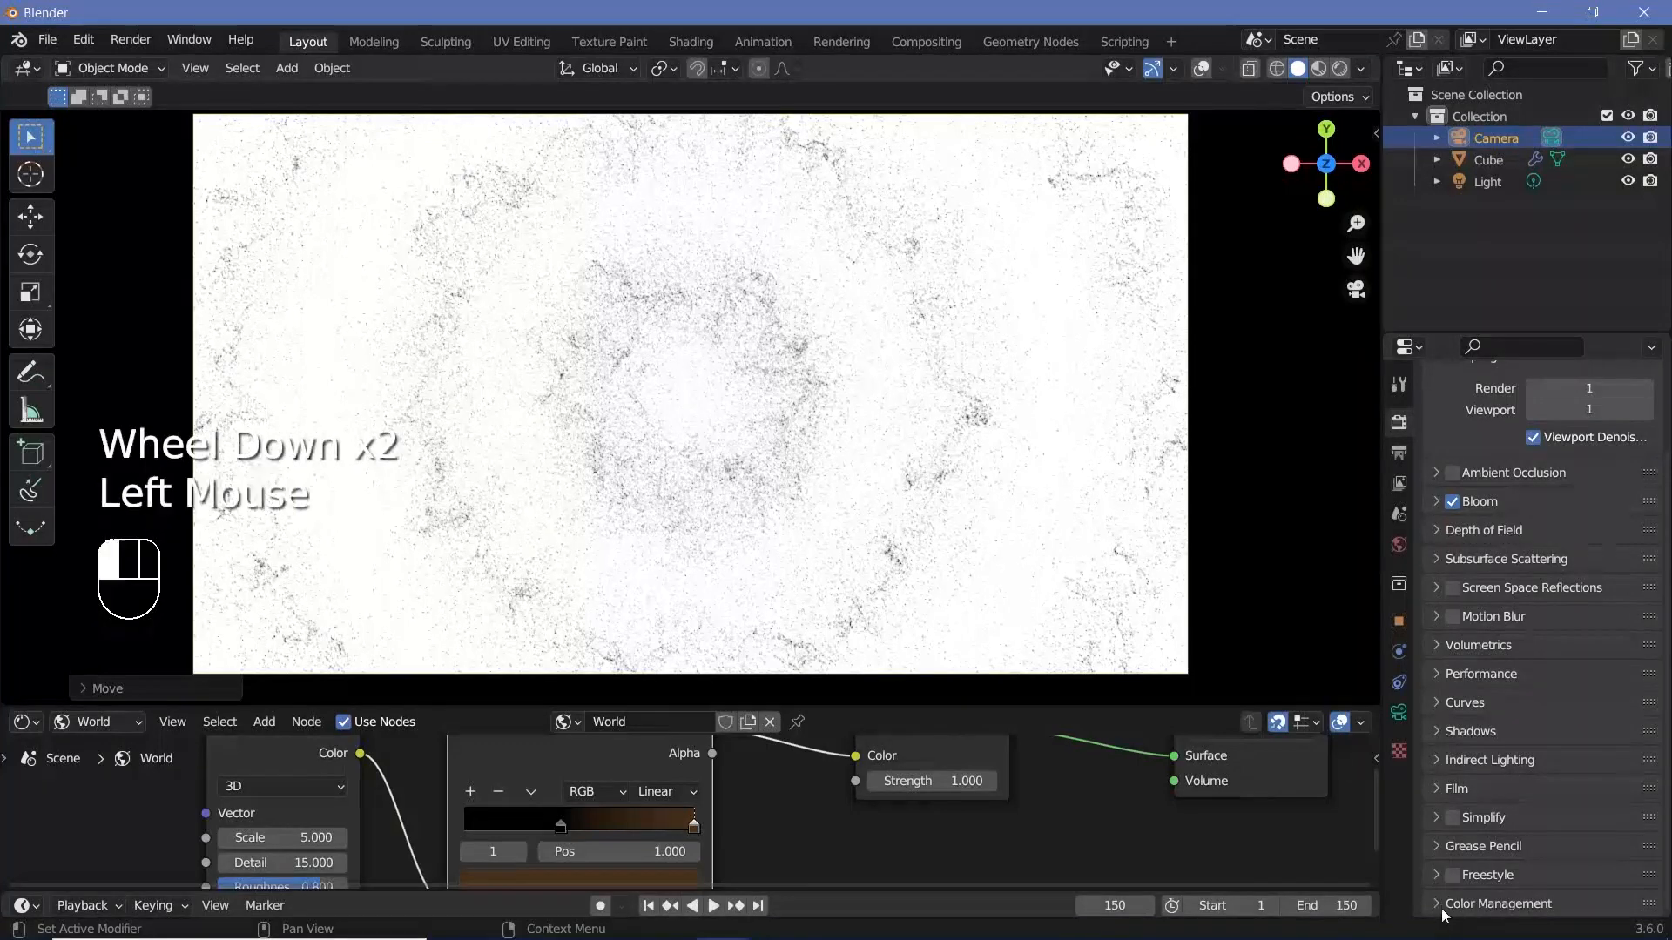
pyautogui.click(1445, 914)
pyautogui.scroll(-3, 1545, 783)
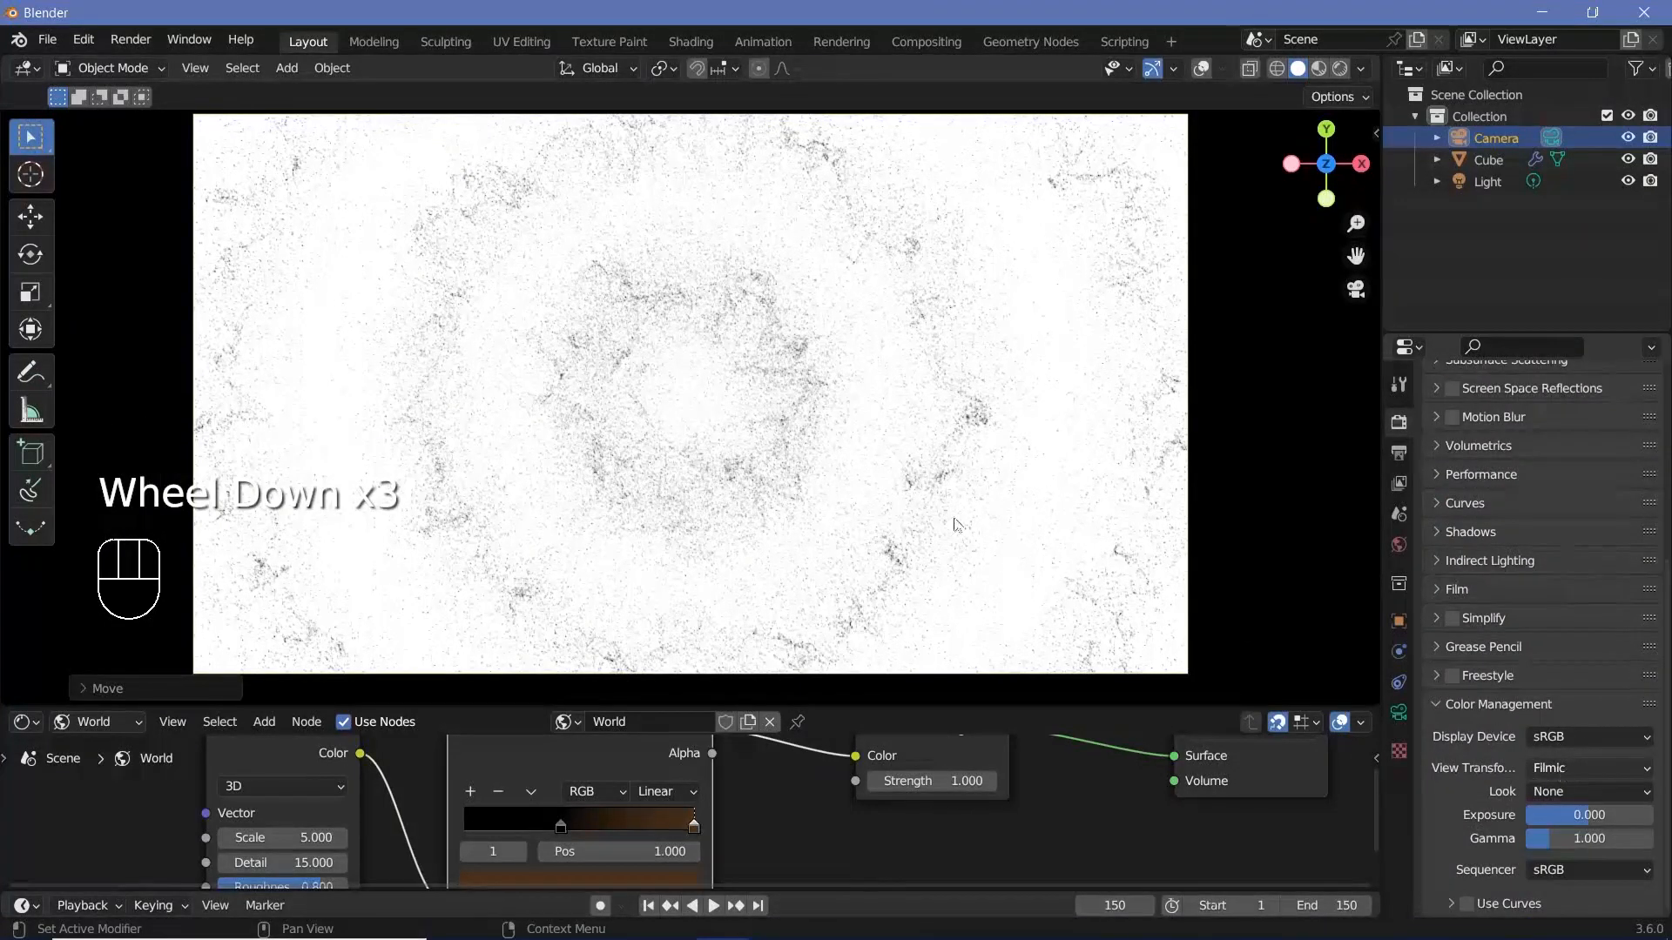
pyautogui.click(1566, 766)
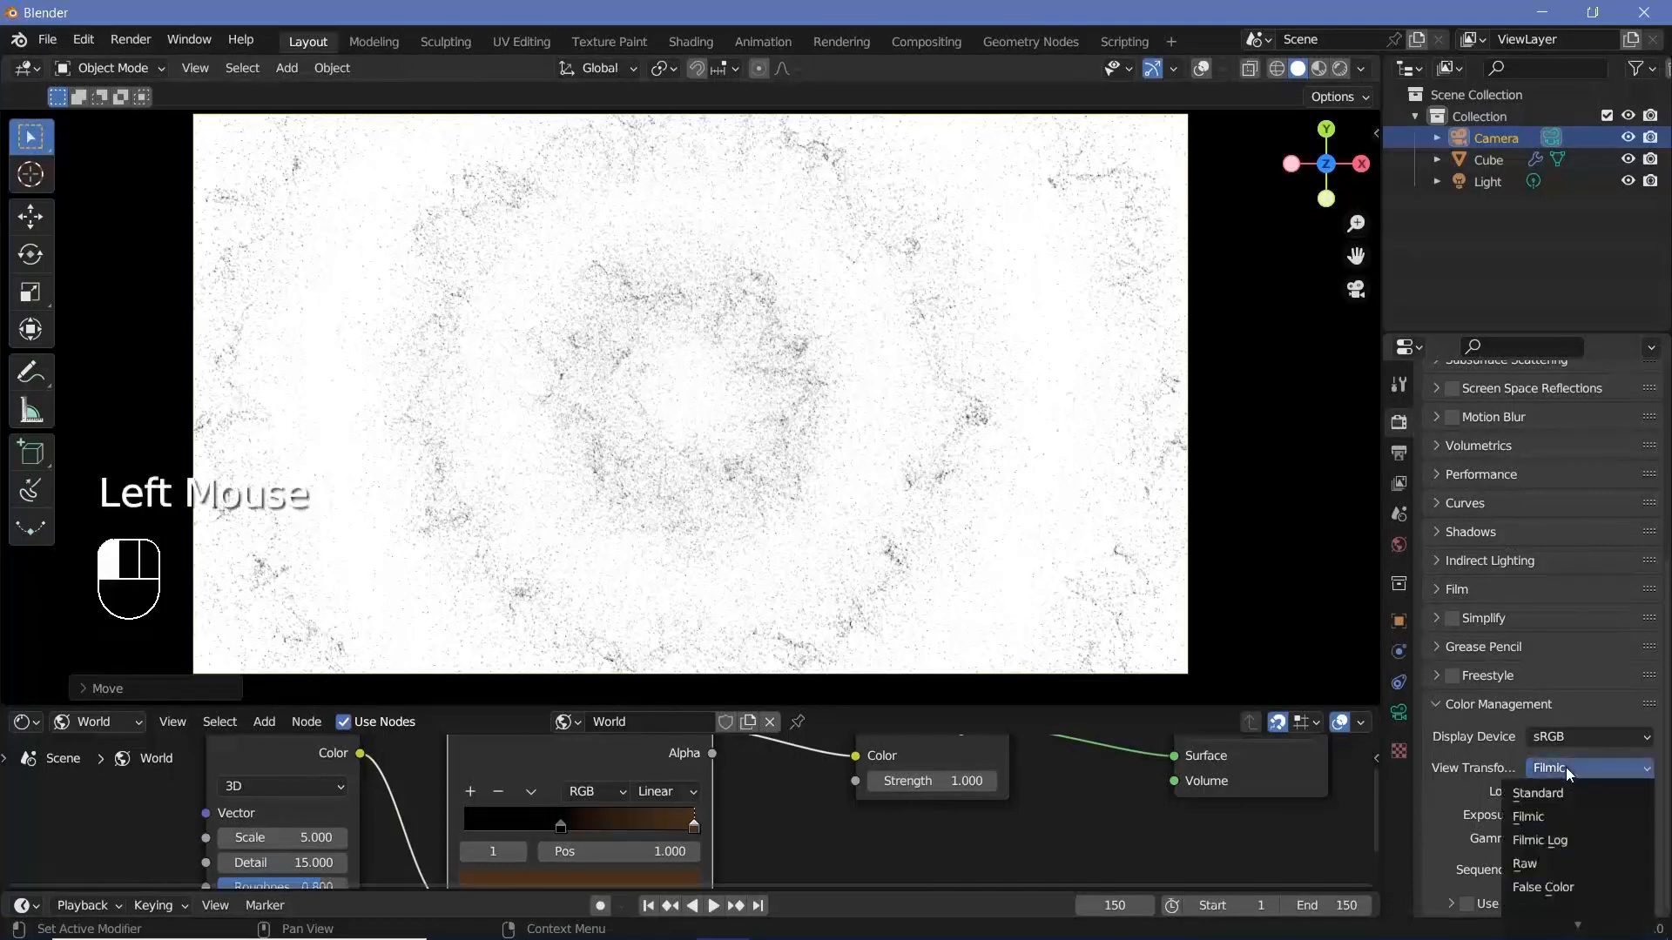
pyautogui.click(1527, 796)
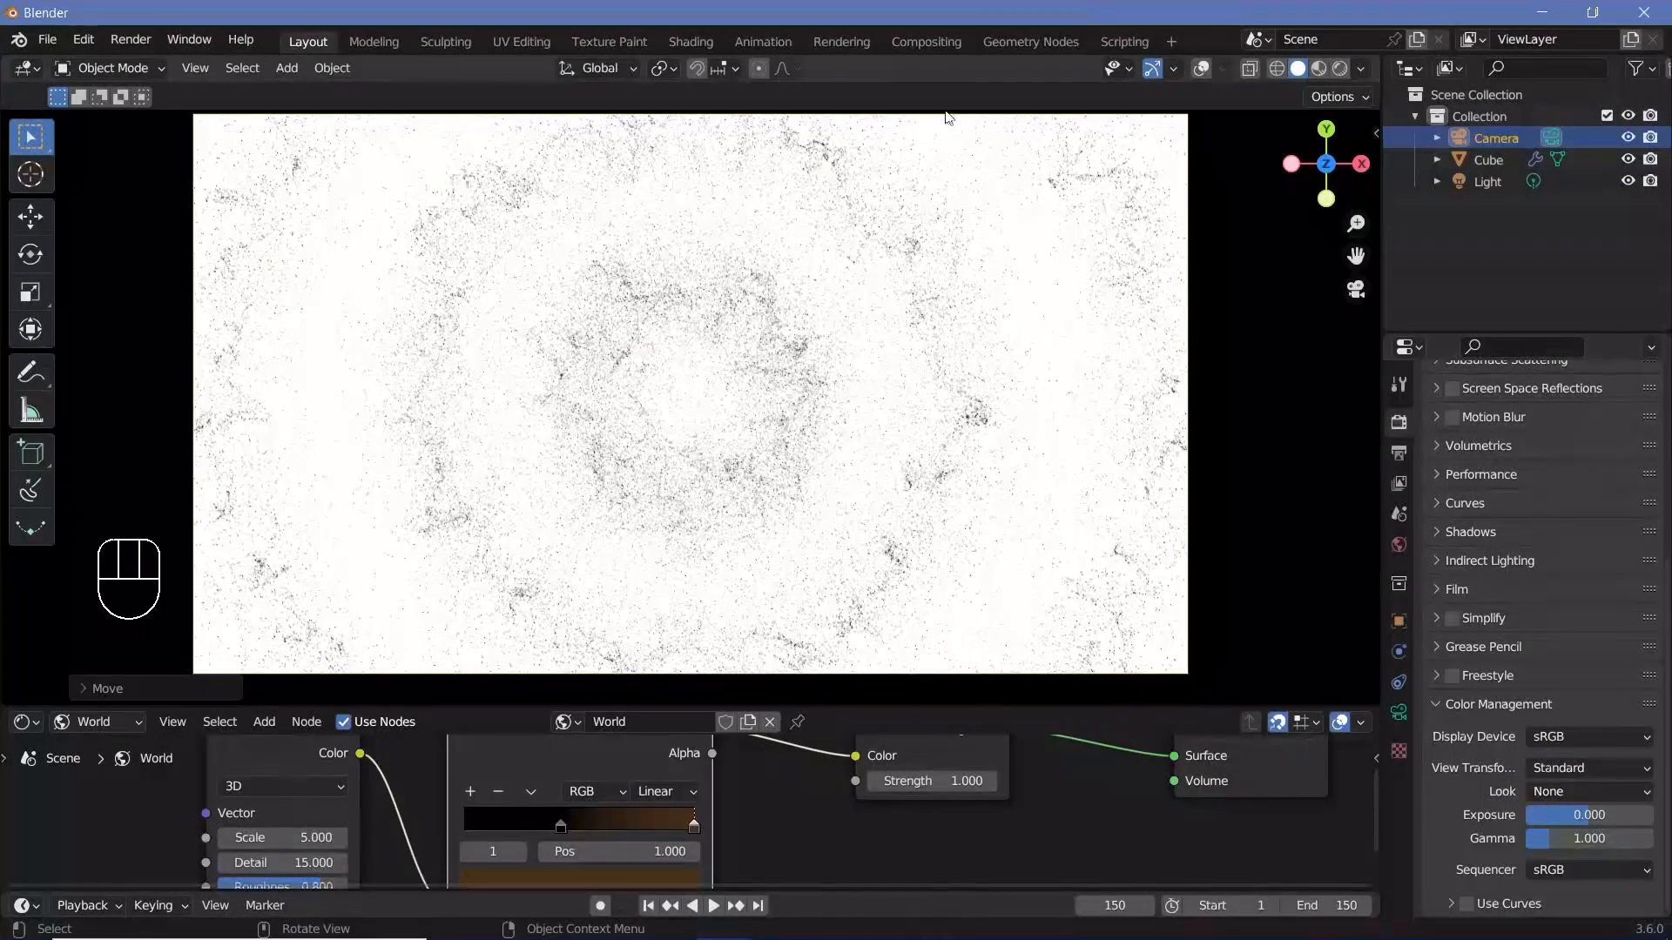
# Step: Start a viewport render of the animation
pyautogui.click(184, 74)
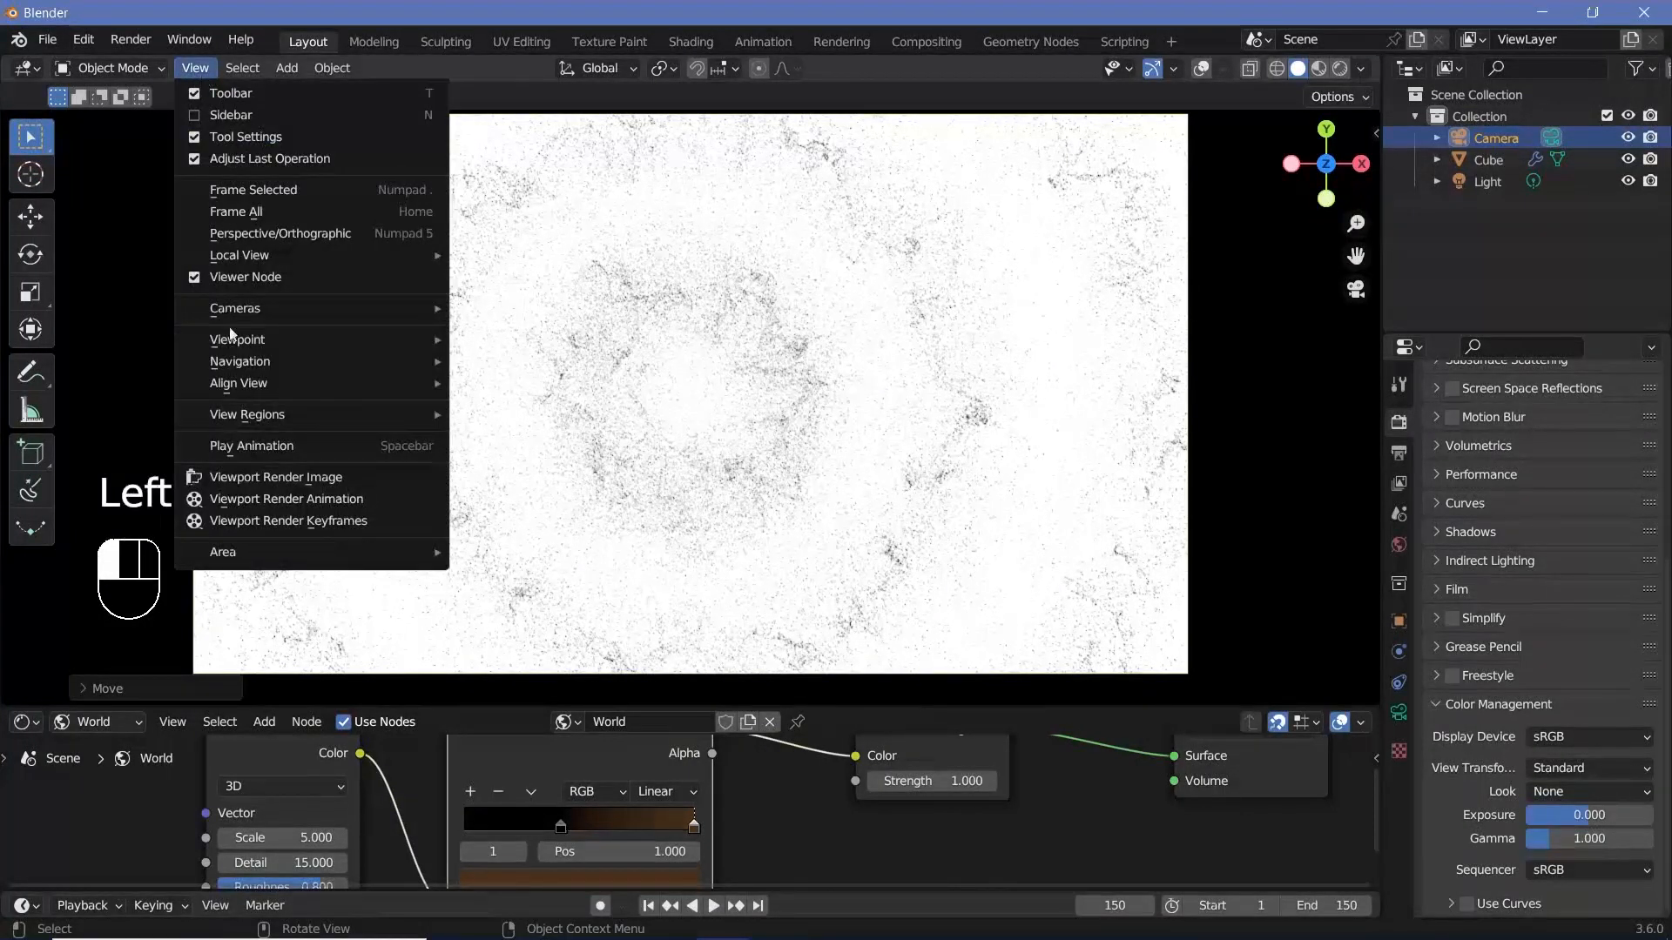
pyautogui.click(253, 502)
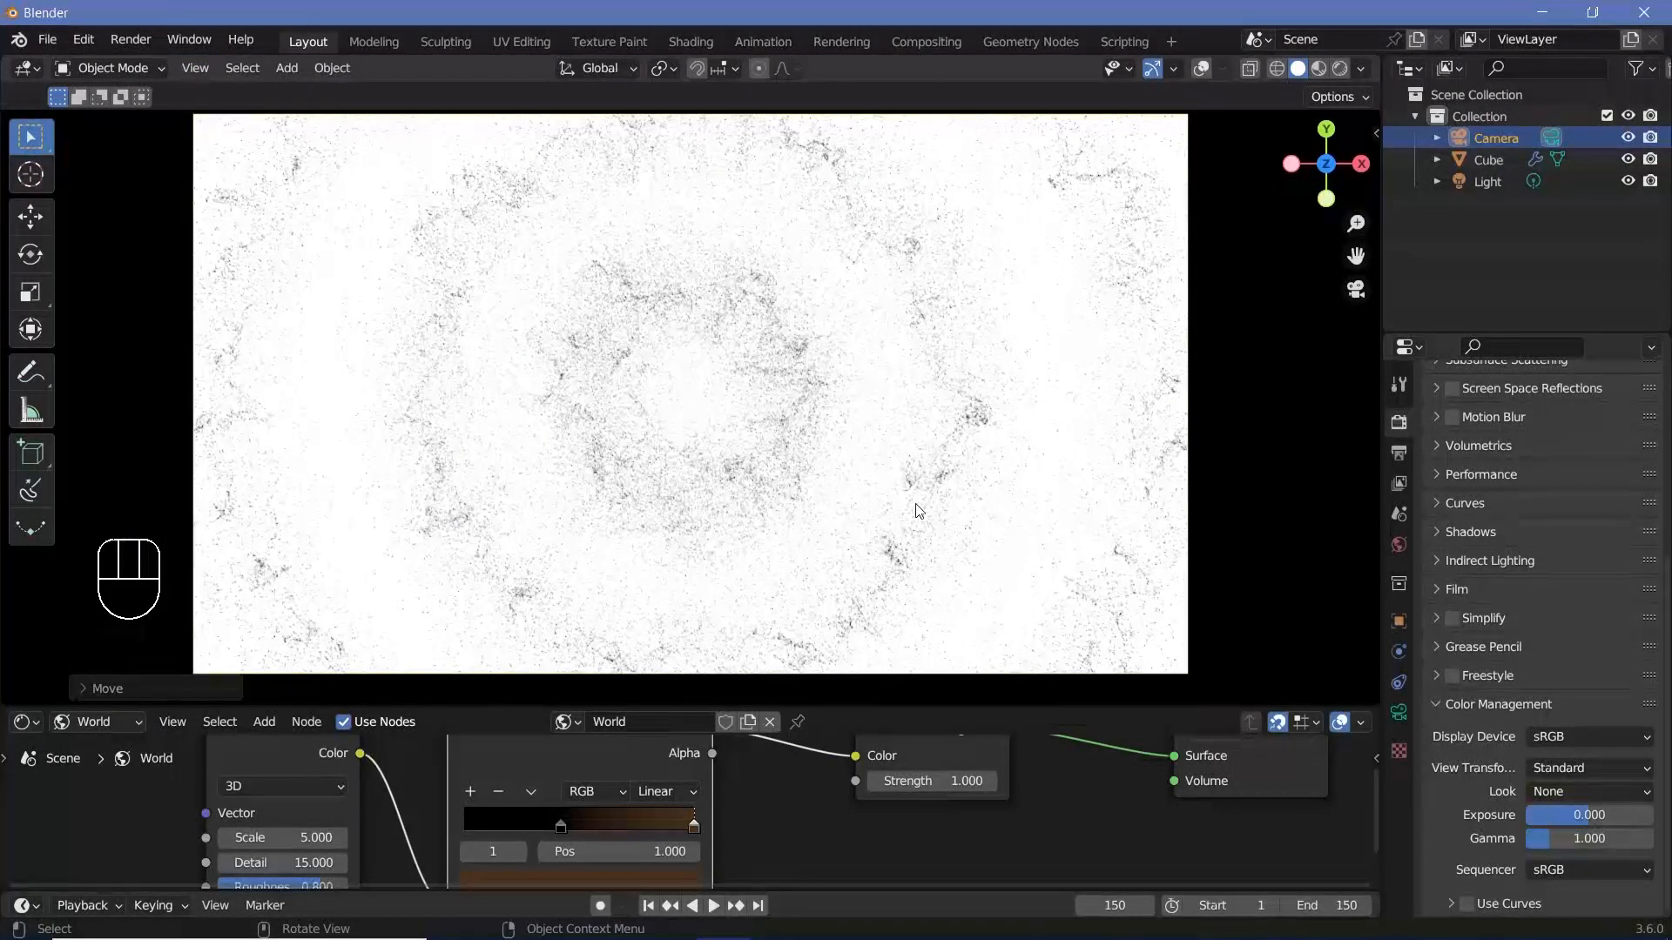